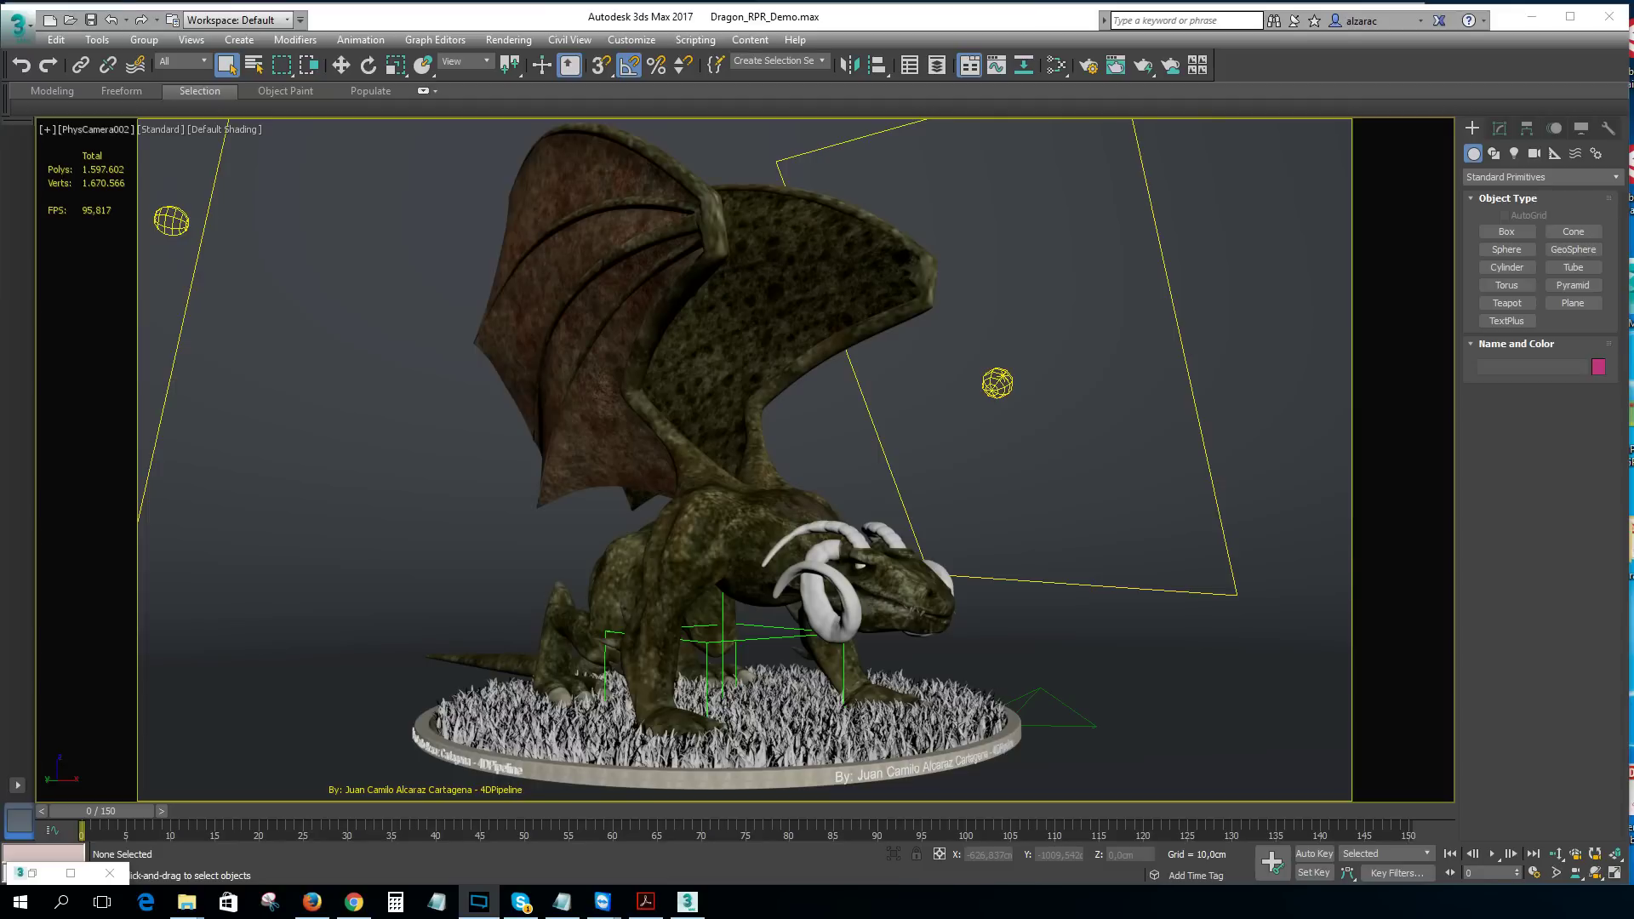
Step: Switch to a perspective view and examine the dragon scene and the lights around it from outside the camera
left_click(1255, 71)
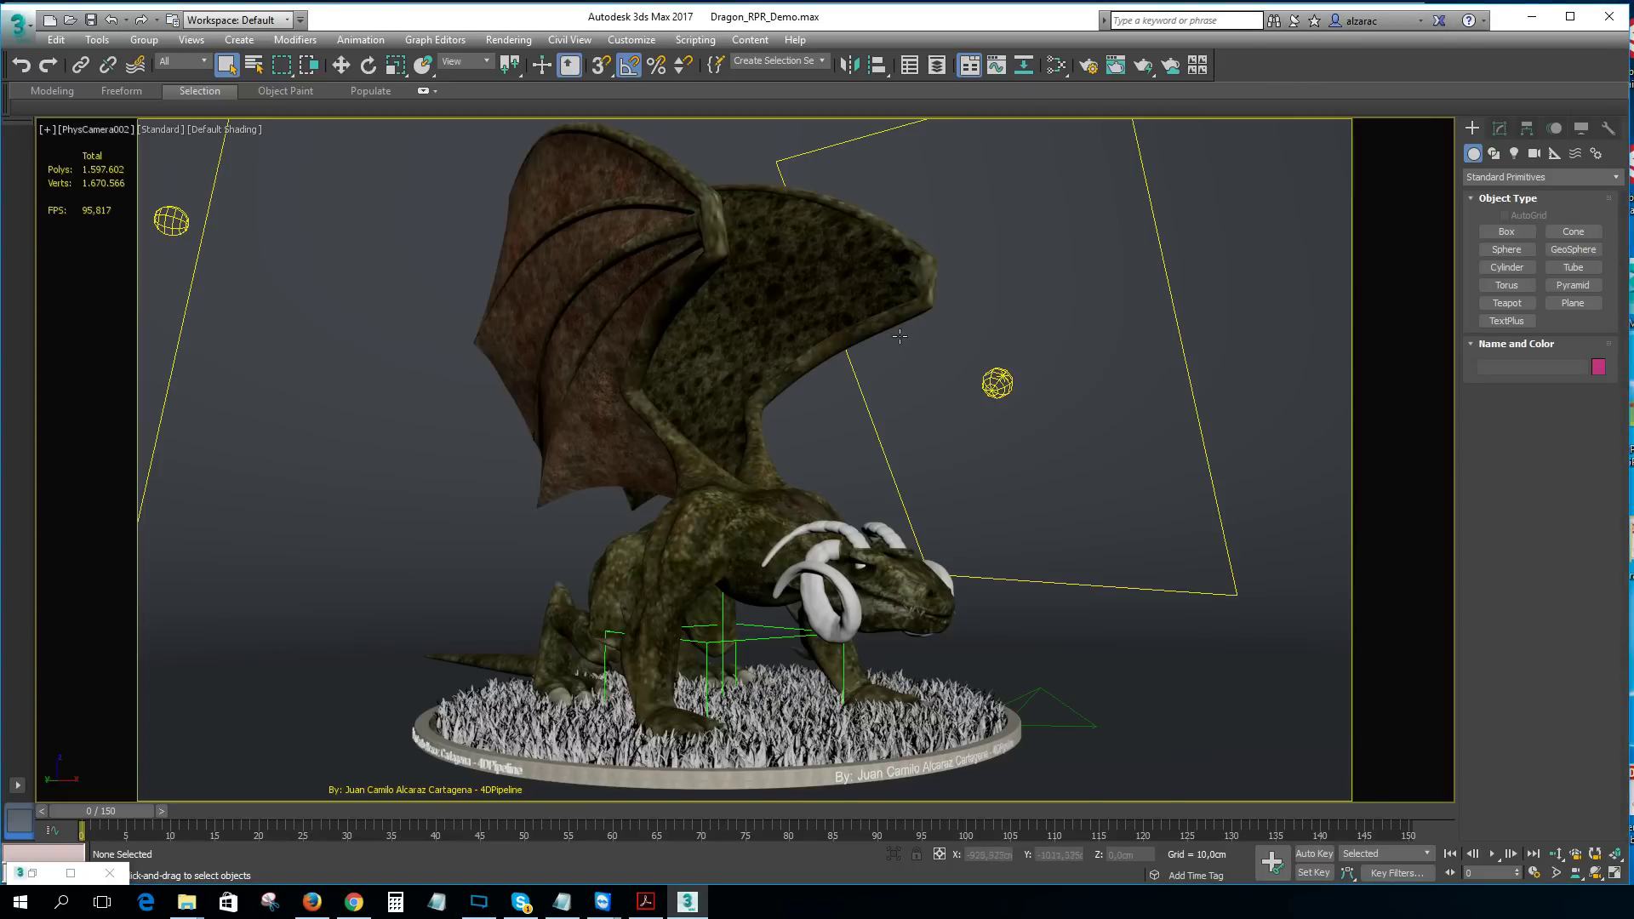
key("p")
scroll(902, 366, "down", 5)
mouse_move(872, 463)
middle_mouse_down()
mouse_move(891, 398)
mouse_move(979, 400)
mouse_move(1039, 365)
mouse_move(941, 365)
mouse_move(875, 479)
middle_mouse_up()
scroll(875, 479, "up", 3)
scroll(851, 527, "down", 5)
scroll(814, 617, "up", 2)
scroll(814, 617, "up", 6)
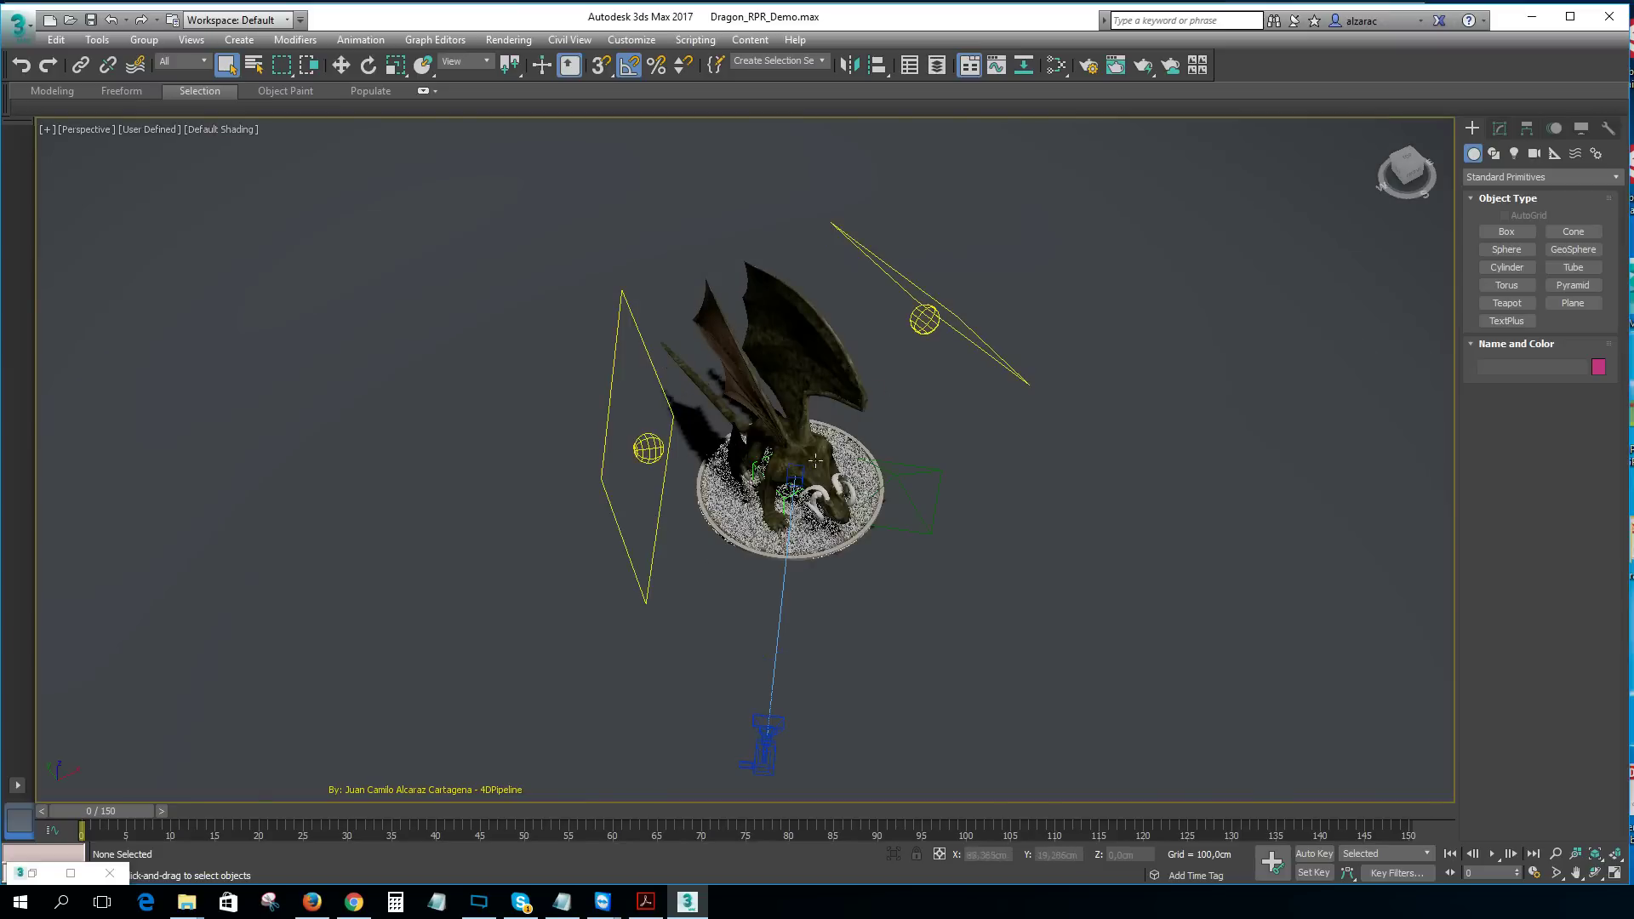
Step: Select the Radeon ProRender environment light beside the dragon's base and display its parameters
scroll(817, 554, "down", 3)
scroll(865, 508, "up", 1)
middle_click_drag(867, 493, 897, 577)
left_click(903, 579)
left_click(1499, 128)
middle_click_drag(1165, 408, 1262, 444, "alt")
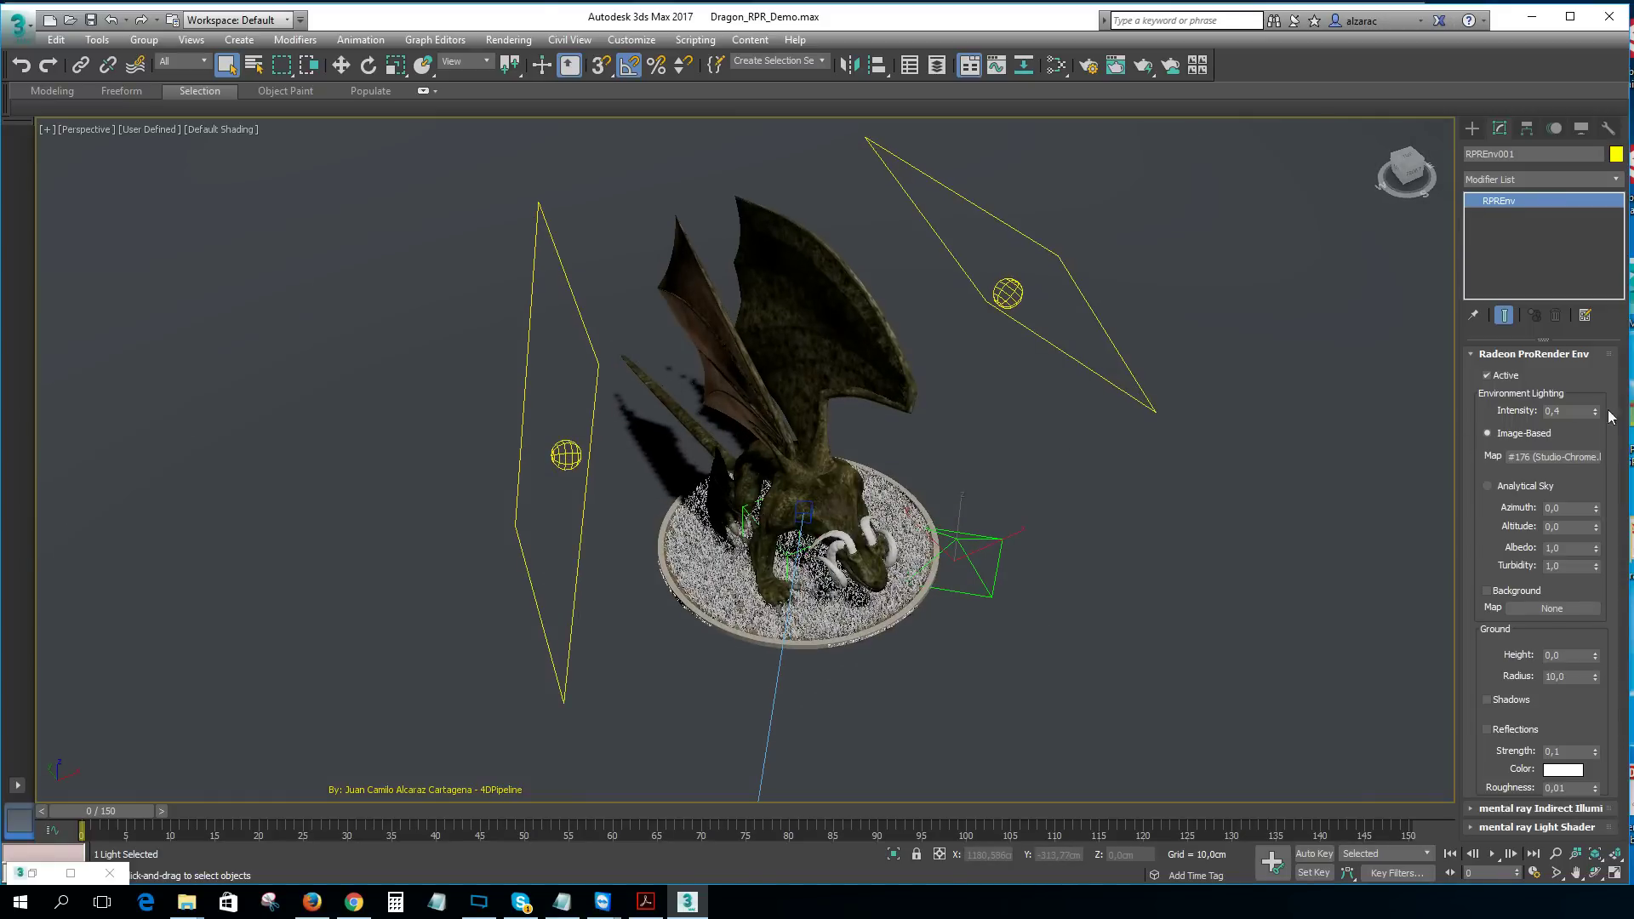
Step: Select the topmost photometric spotlight to inspect its settings and the surrounding backdrop, and return to the PhysCamera002 view
middle_click_drag(883, 348, 844, 468)
scroll(884, 467, "down", 3)
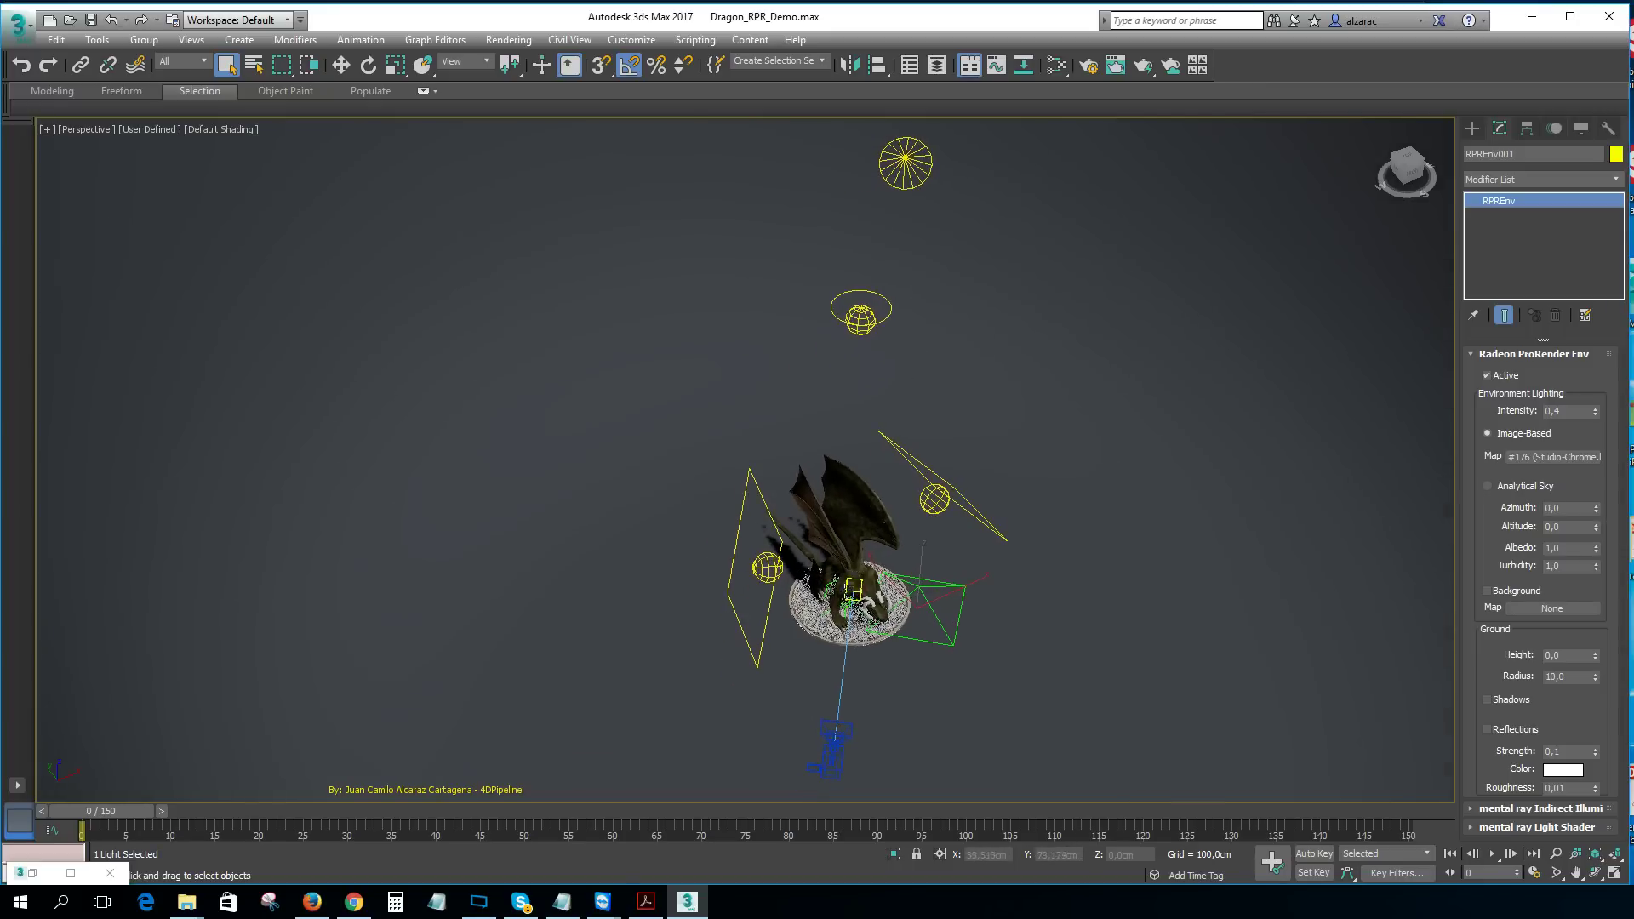
scroll(843, 578, "up", 5)
scroll(843, 578, "down", 6)
scroll(922, 361, "up", 4)
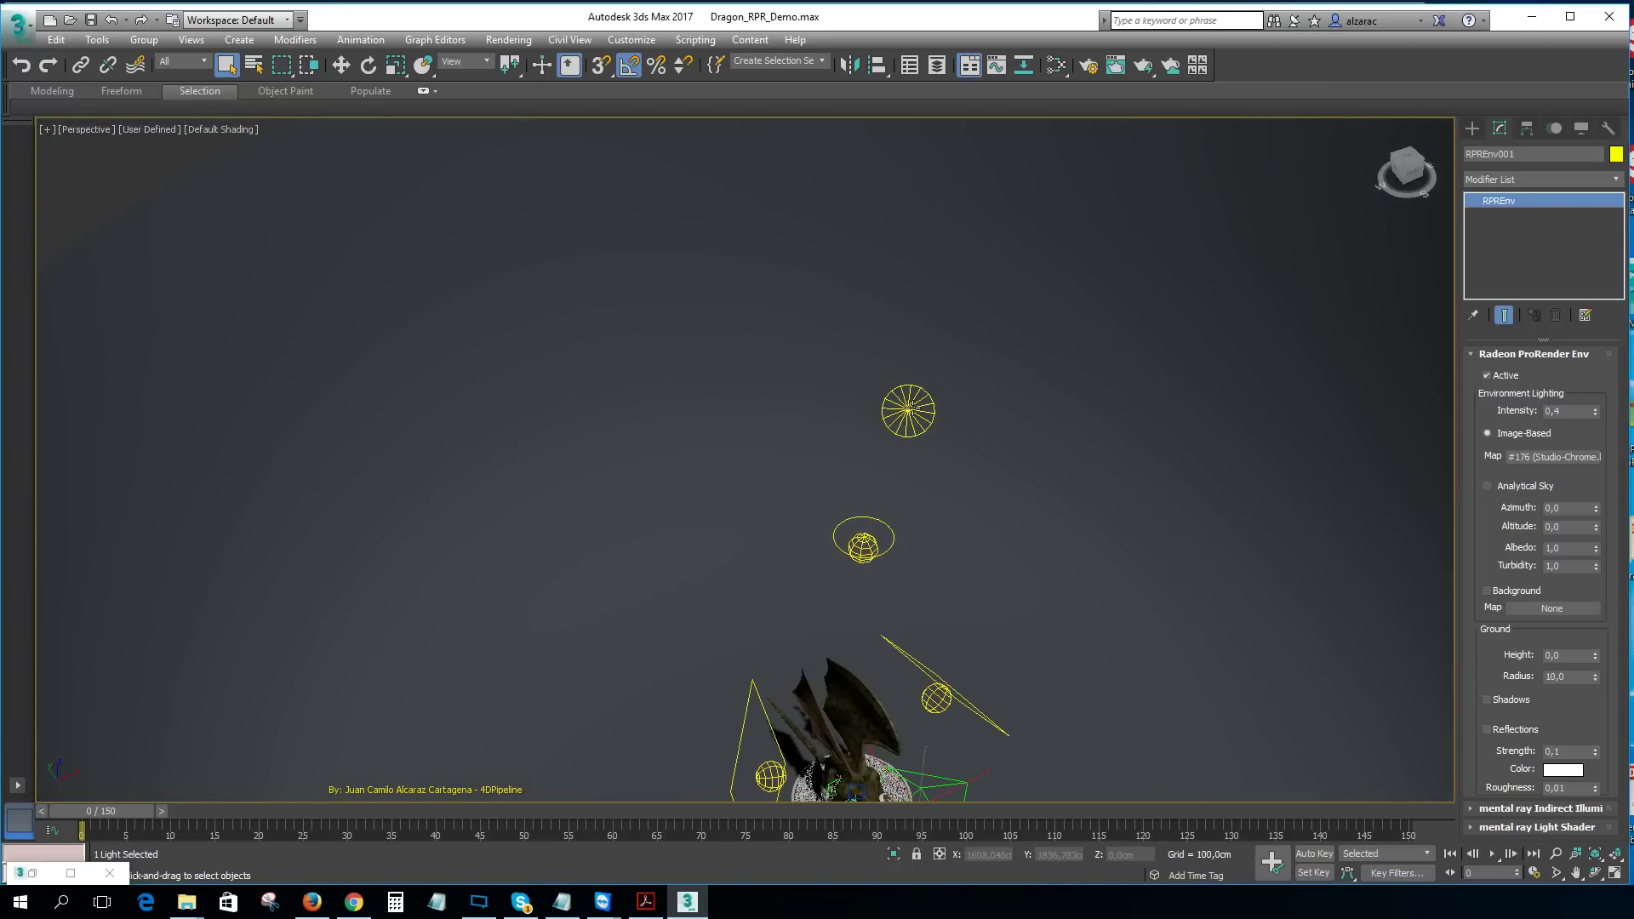
left_click(925, 430)
scroll(885, 448, "down", 6)
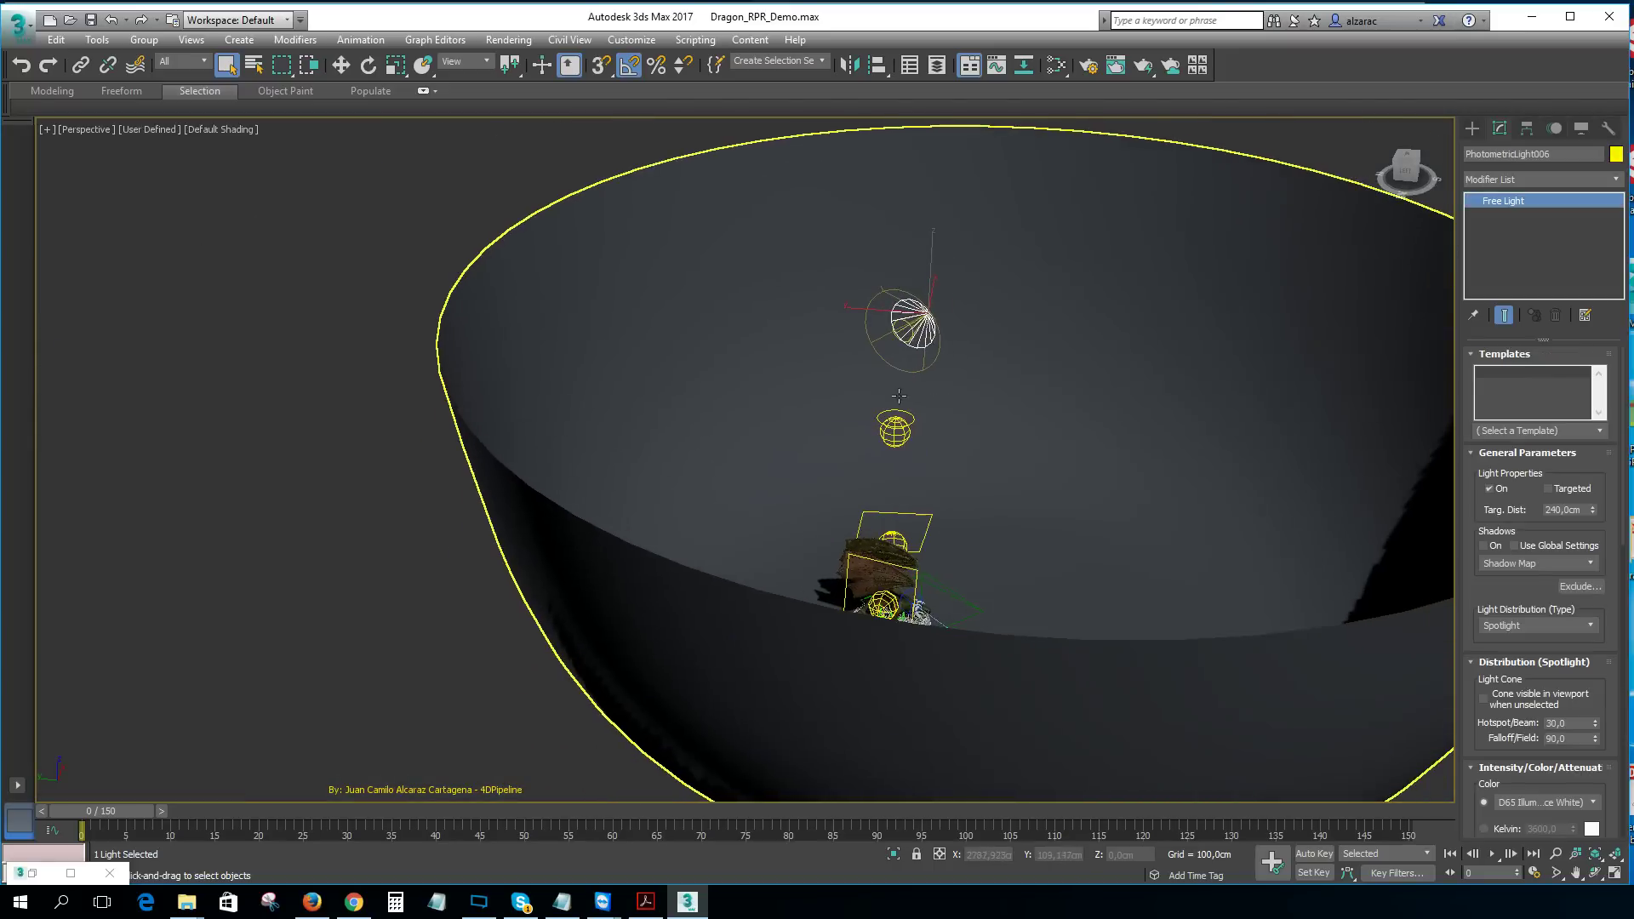
scroll(875, 448, "up", 6)
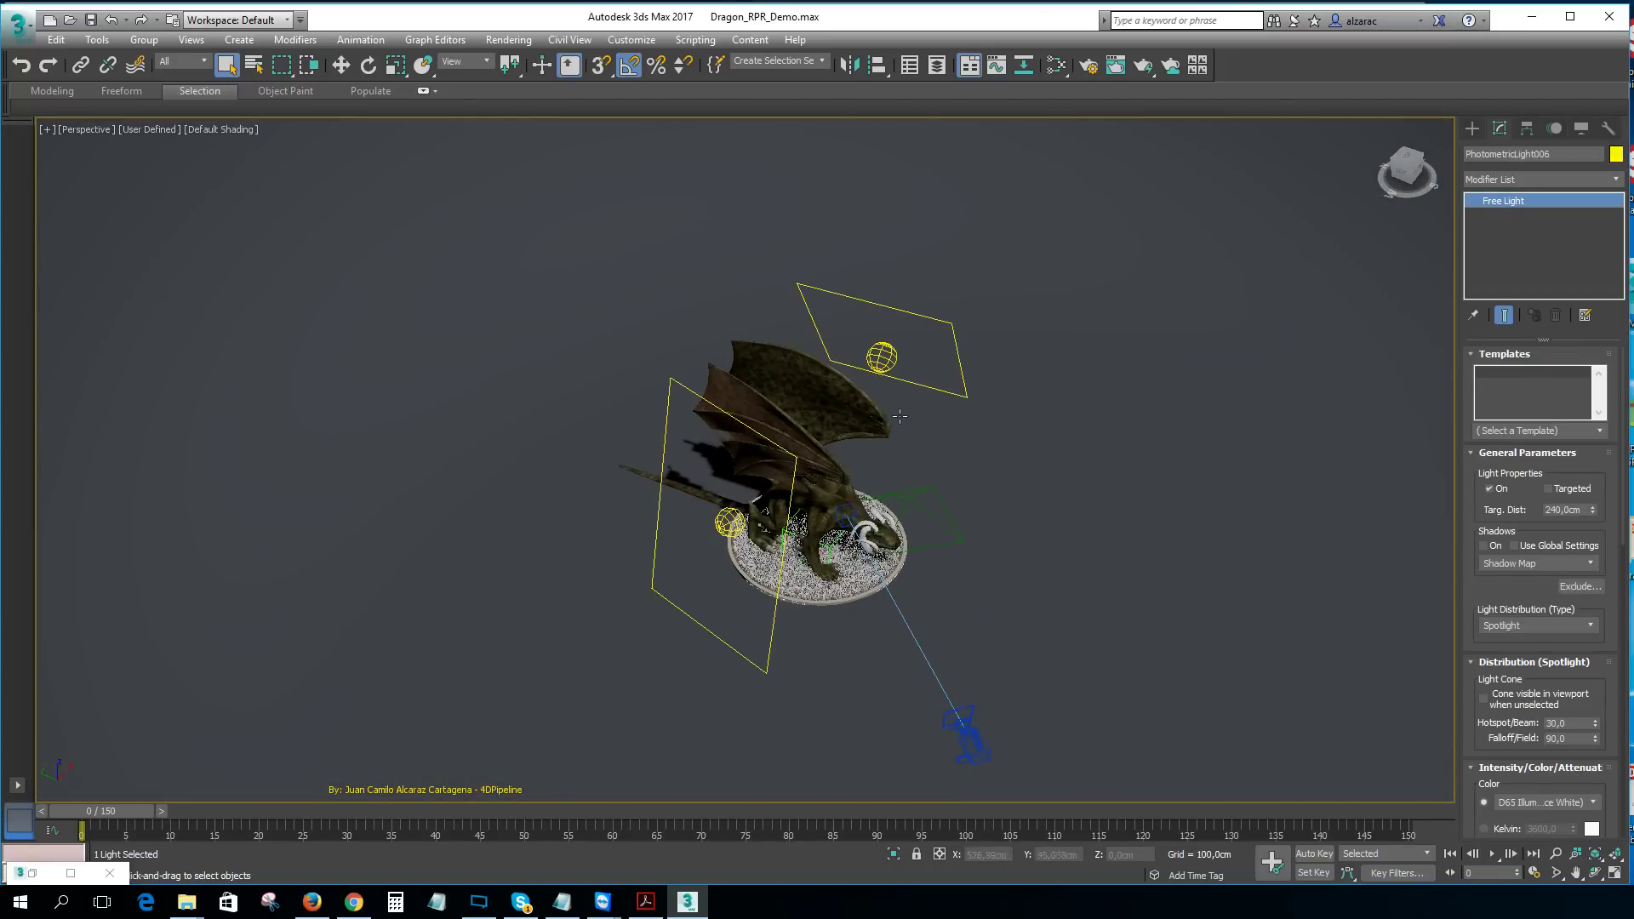
key("c")
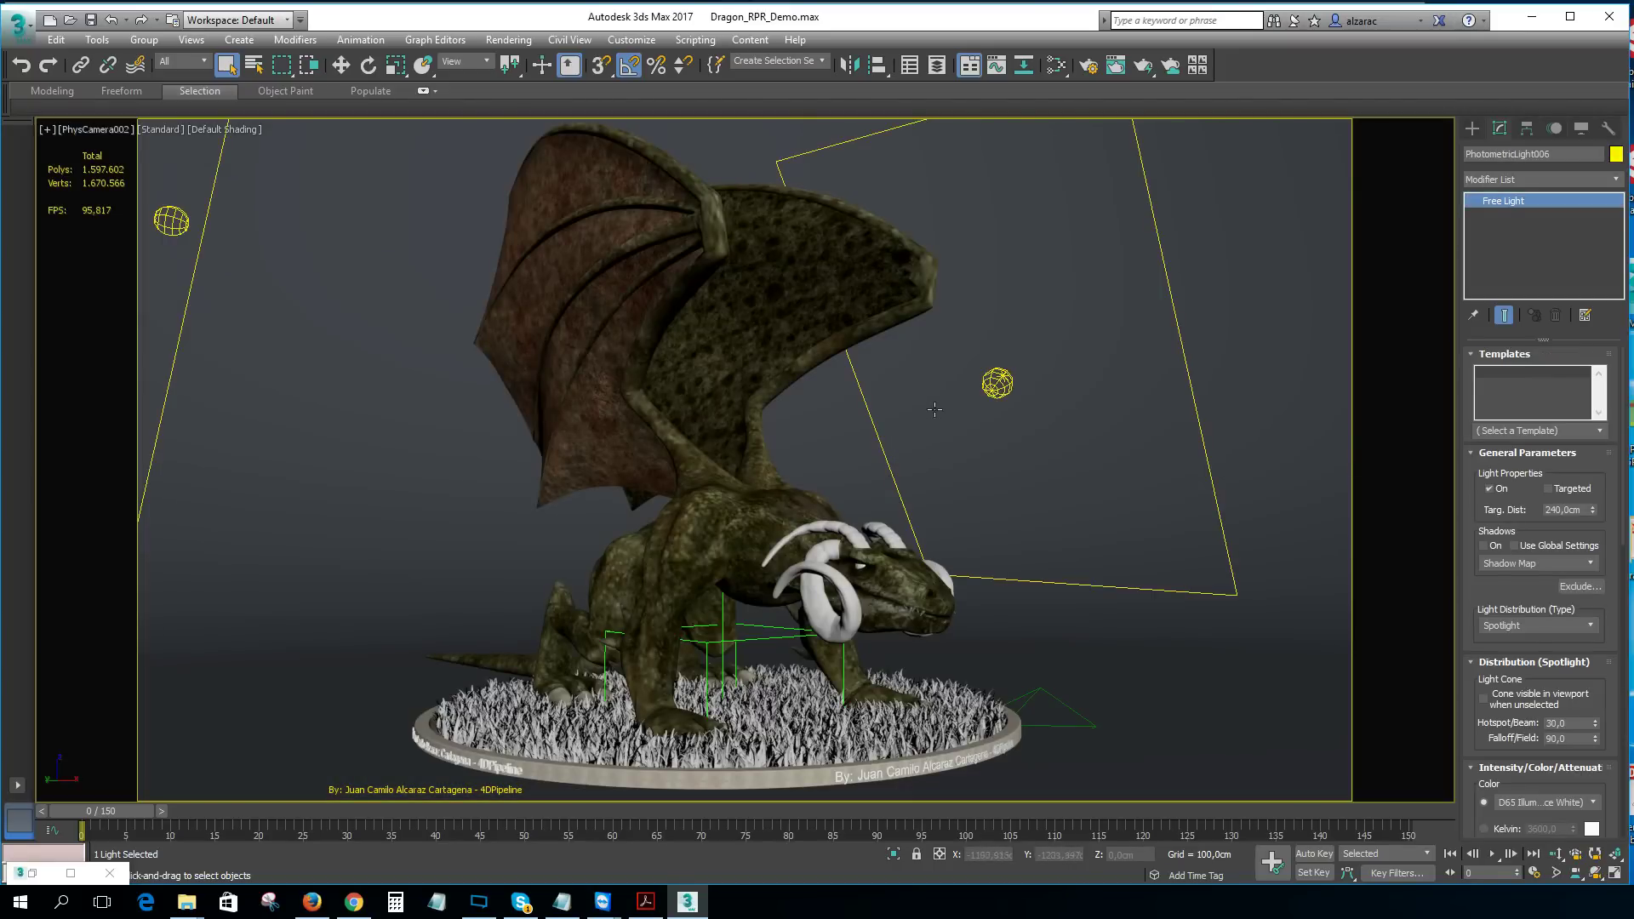
Step: Change to a layout of two side-by-side viewports and turn the Front view into a shaded perspective of the dragon
key("alt+w")
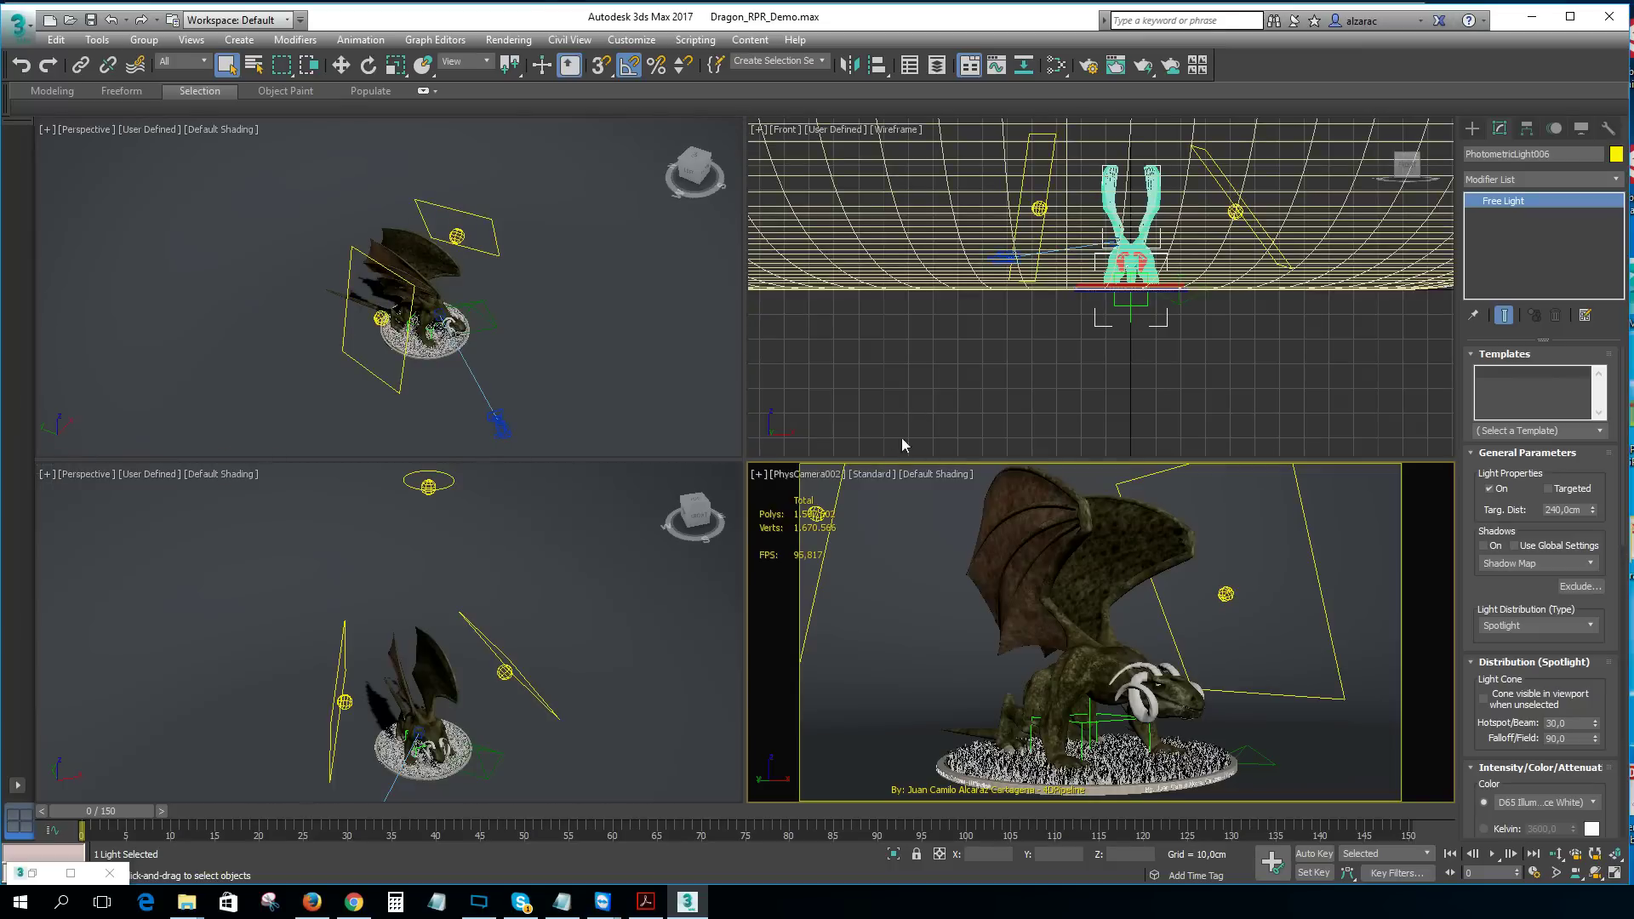
left_click(17, 784)
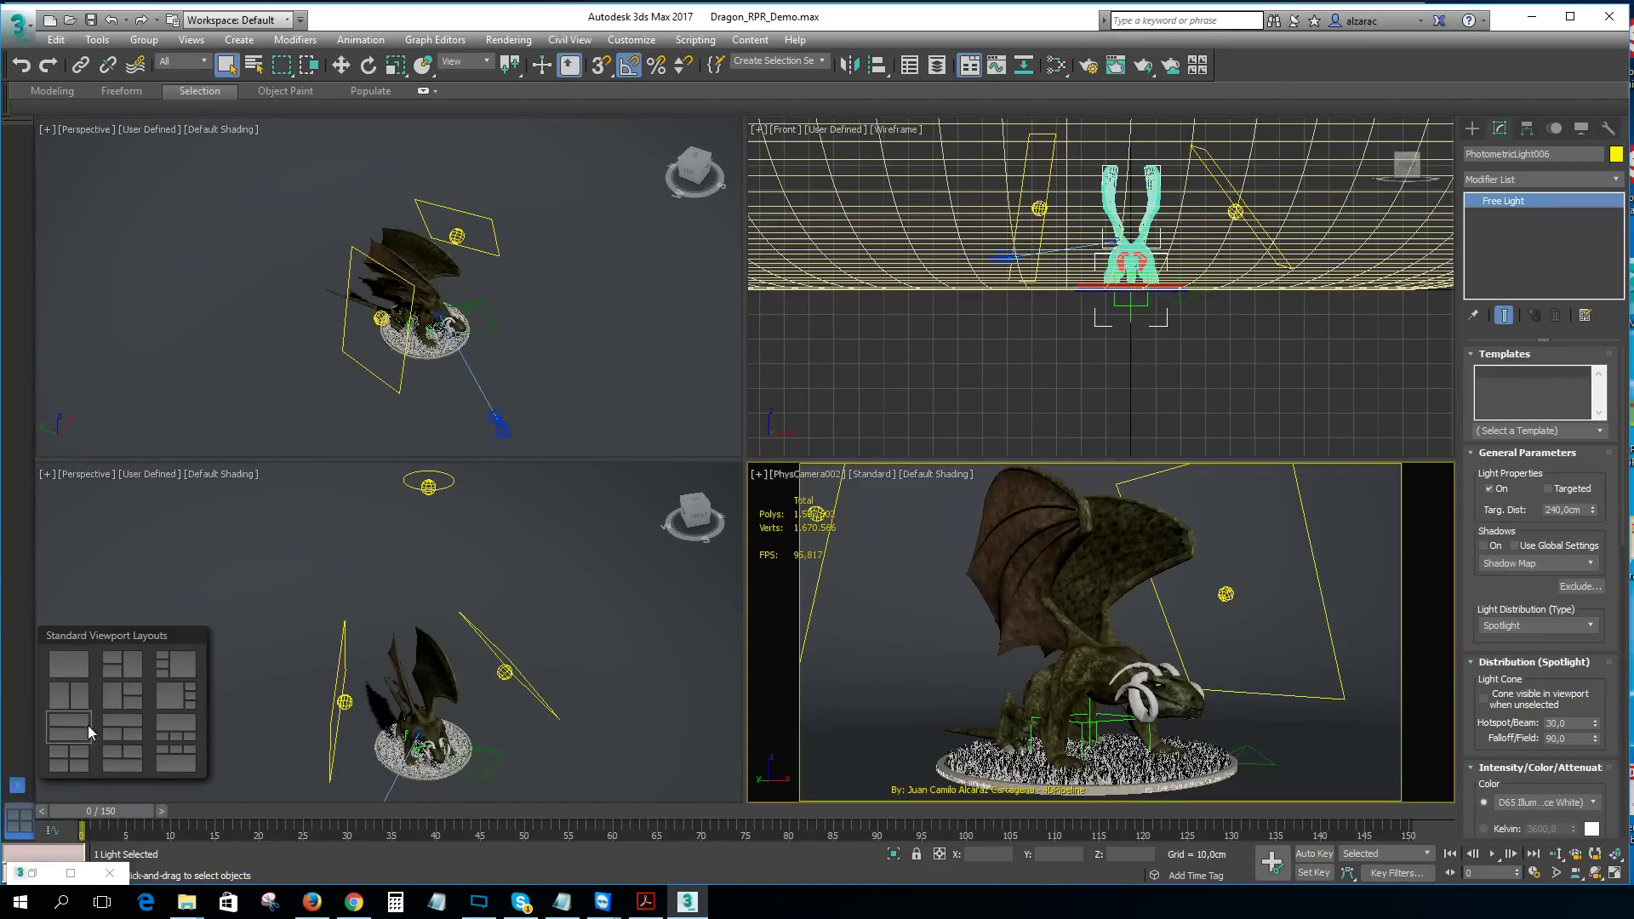
left_click(85, 694)
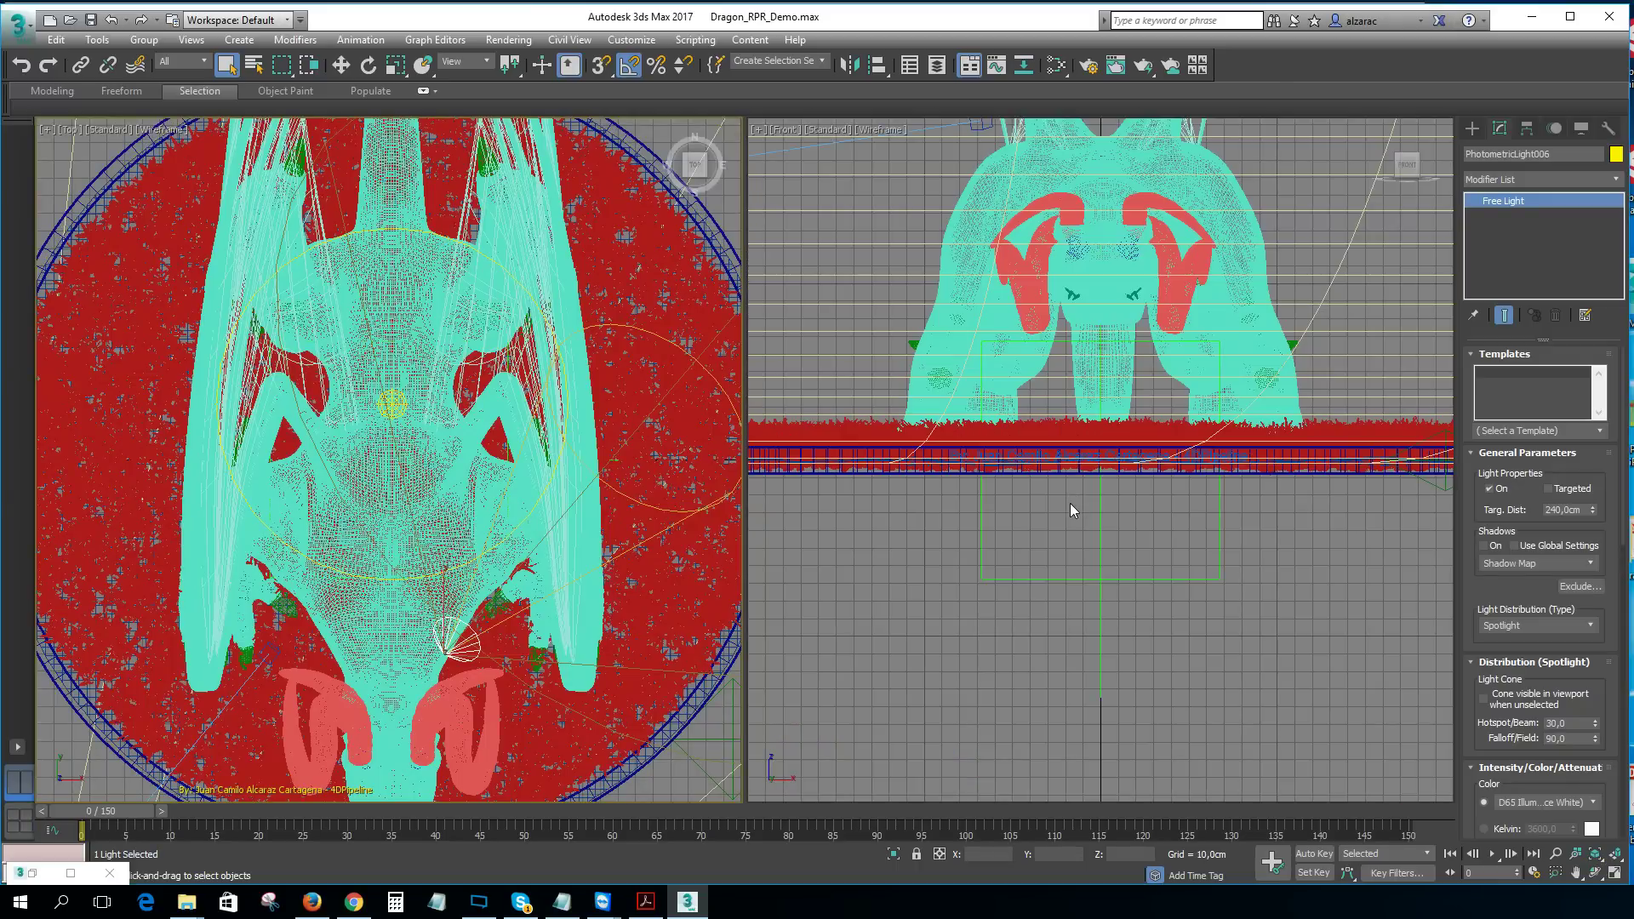
mouse_move(1065, 495)
middle_mouse_down()
mouse_move(1078, 552)
mouse_move(1185, 570)
mouse_move(1105, 491)
middle_mouse_up()
key("p")
key("F3")
scroll(1111, 511, "up", 3)
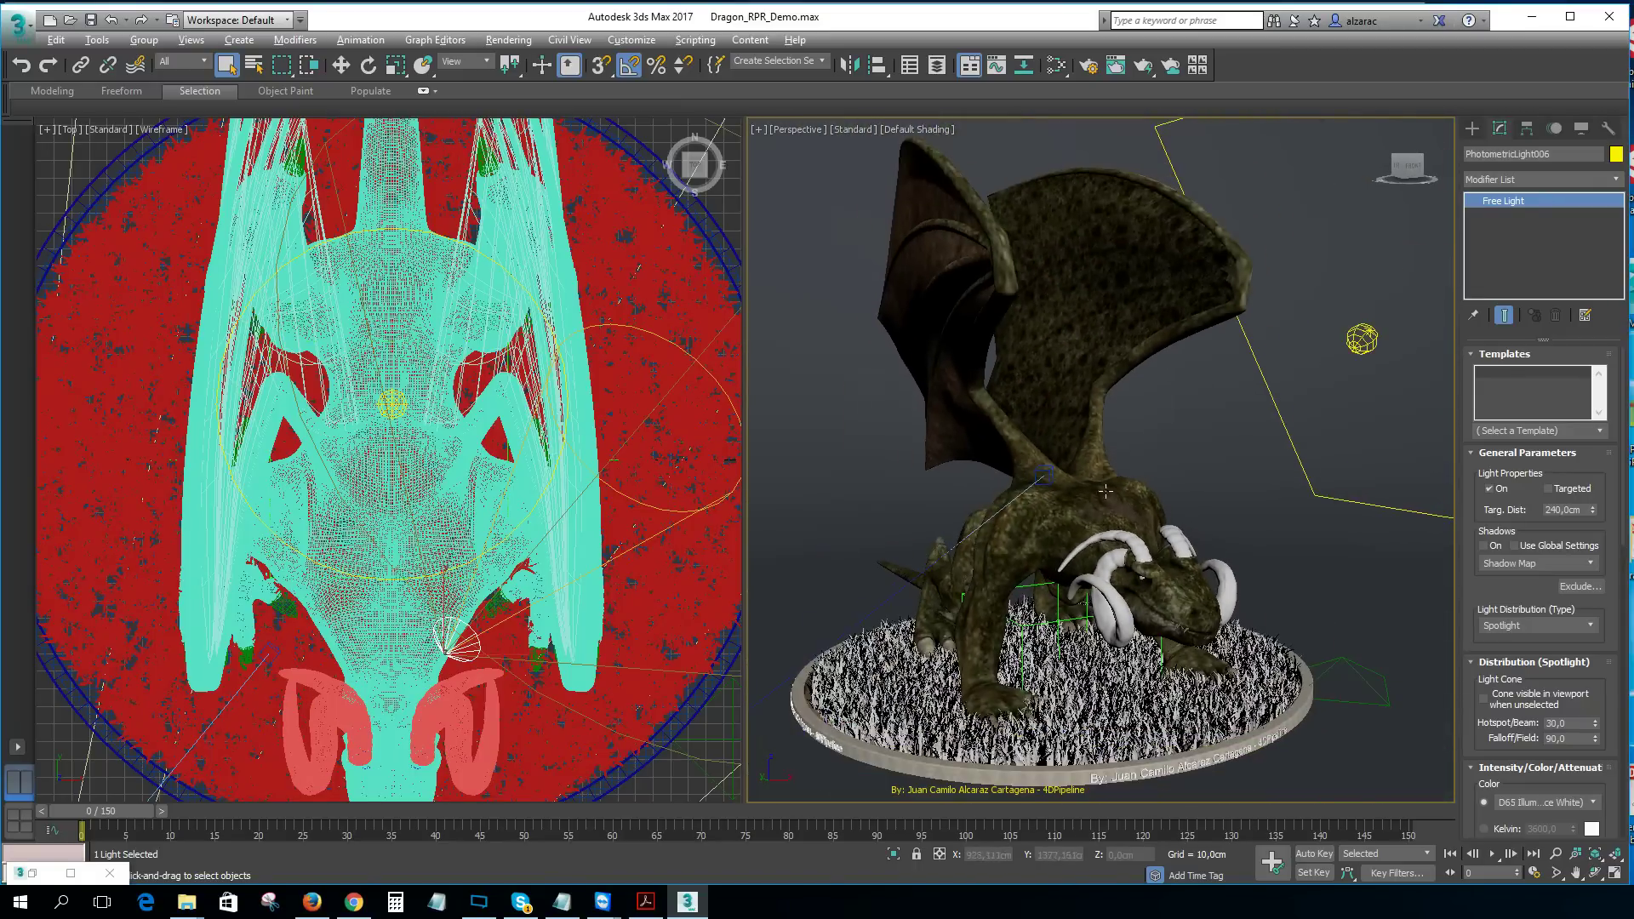
Step: Replace the Top view with the PhysCamera002 view and display it with default shading
middle_click(578, 477)
key("c")
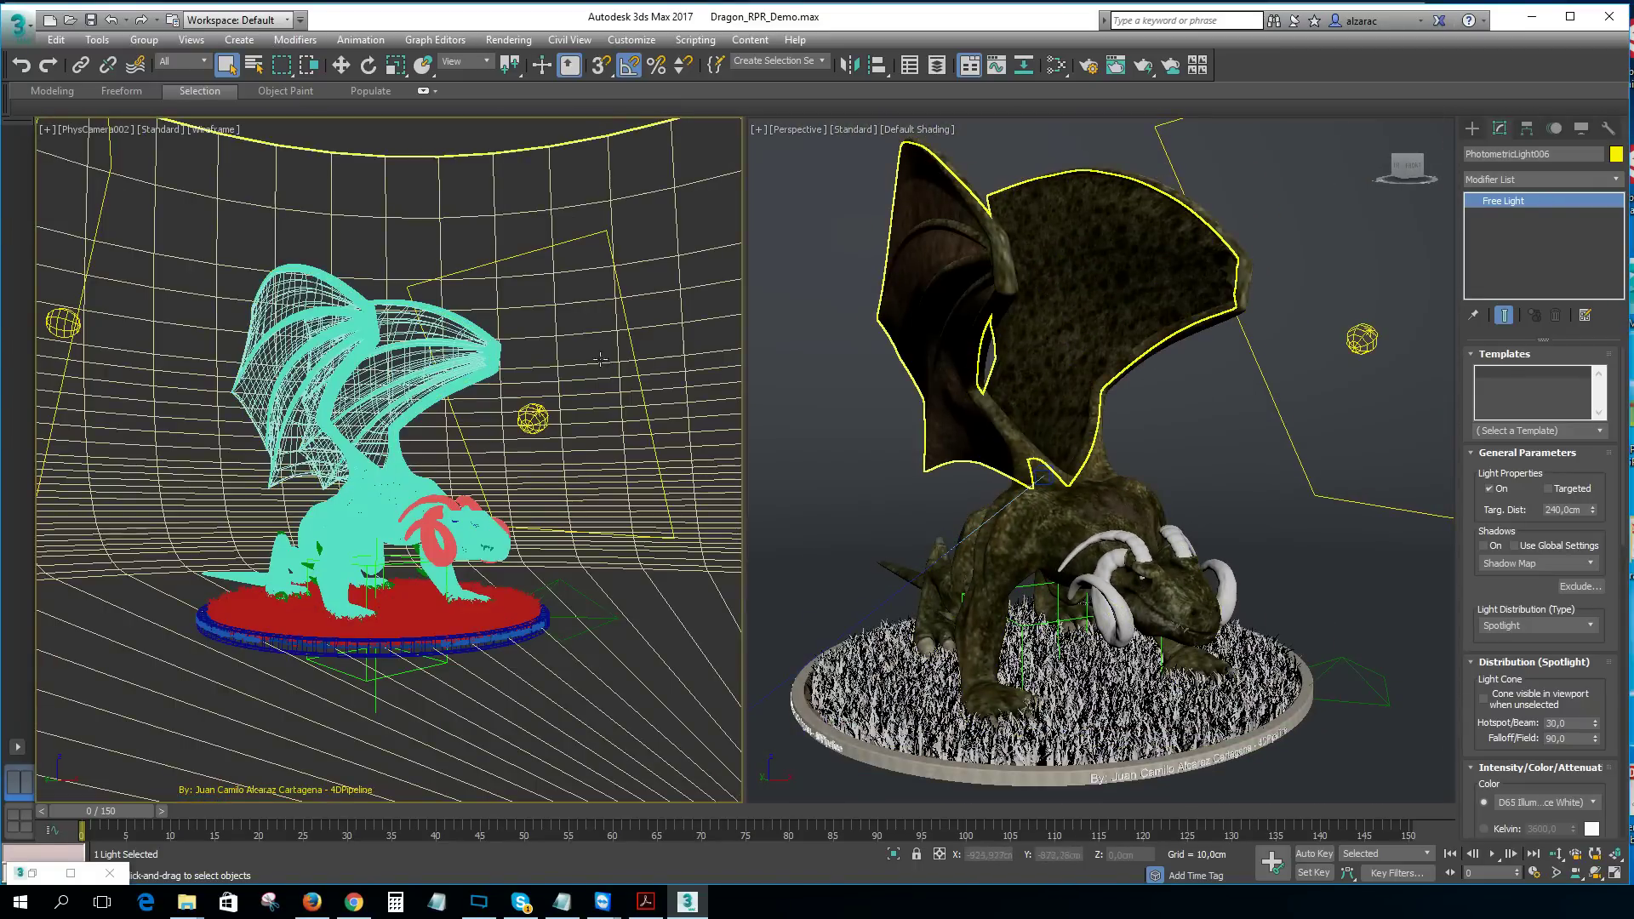
key("F3")
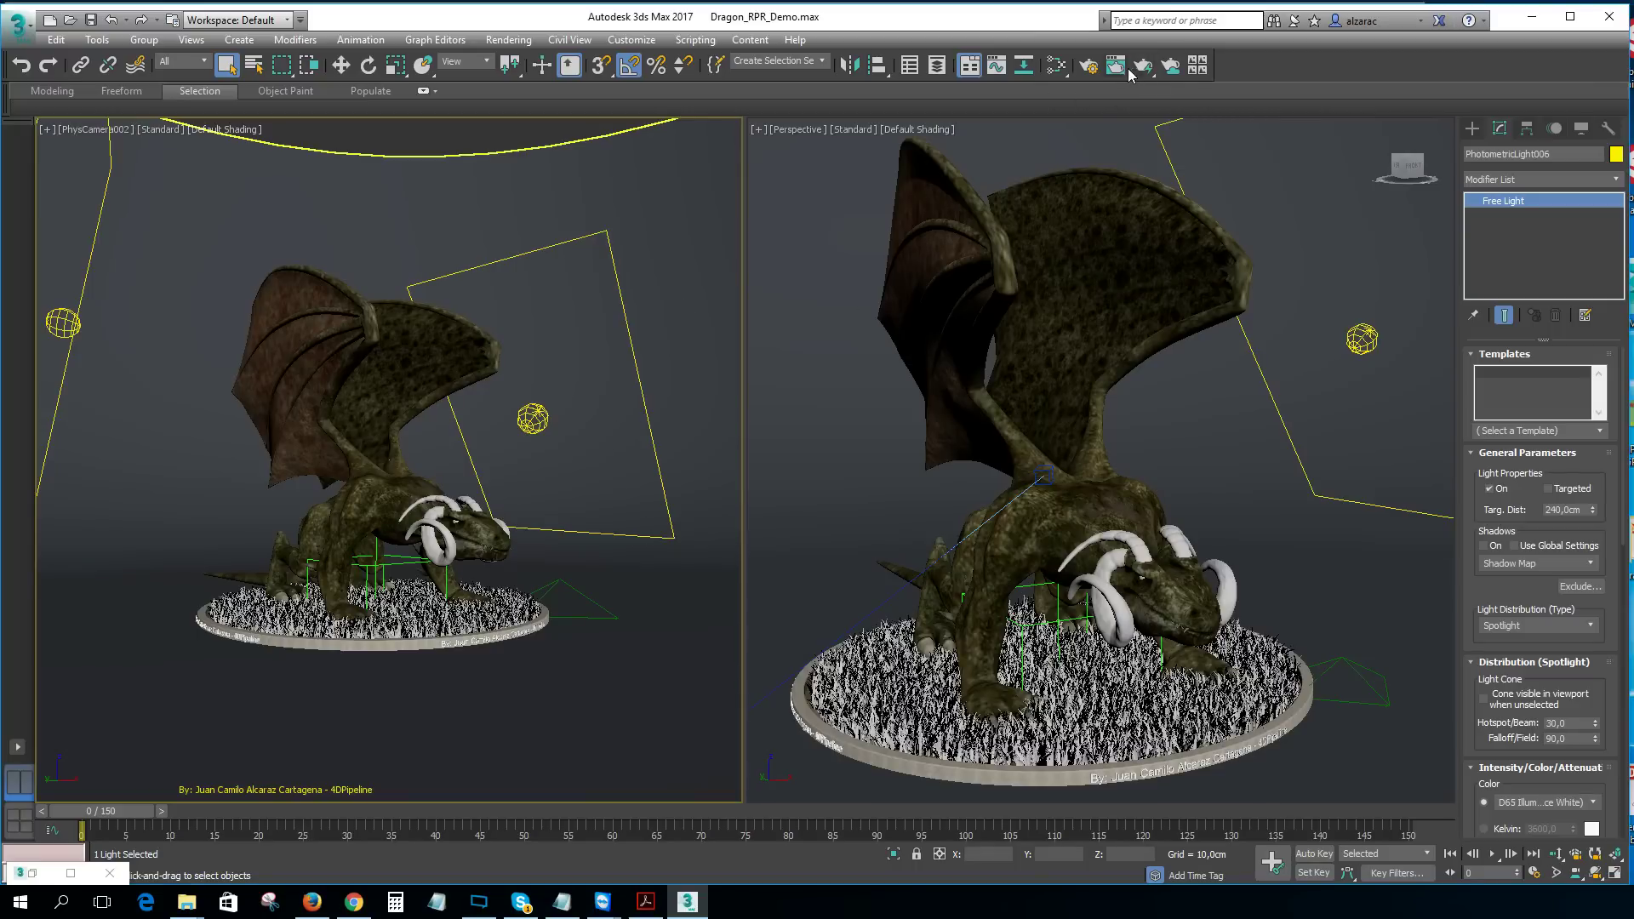
Step: Set the render target to ActiveShade Mode with PhysCamera002 as the view to render, and start the Radeon ProRender rendering
middle_click(1162, 242)
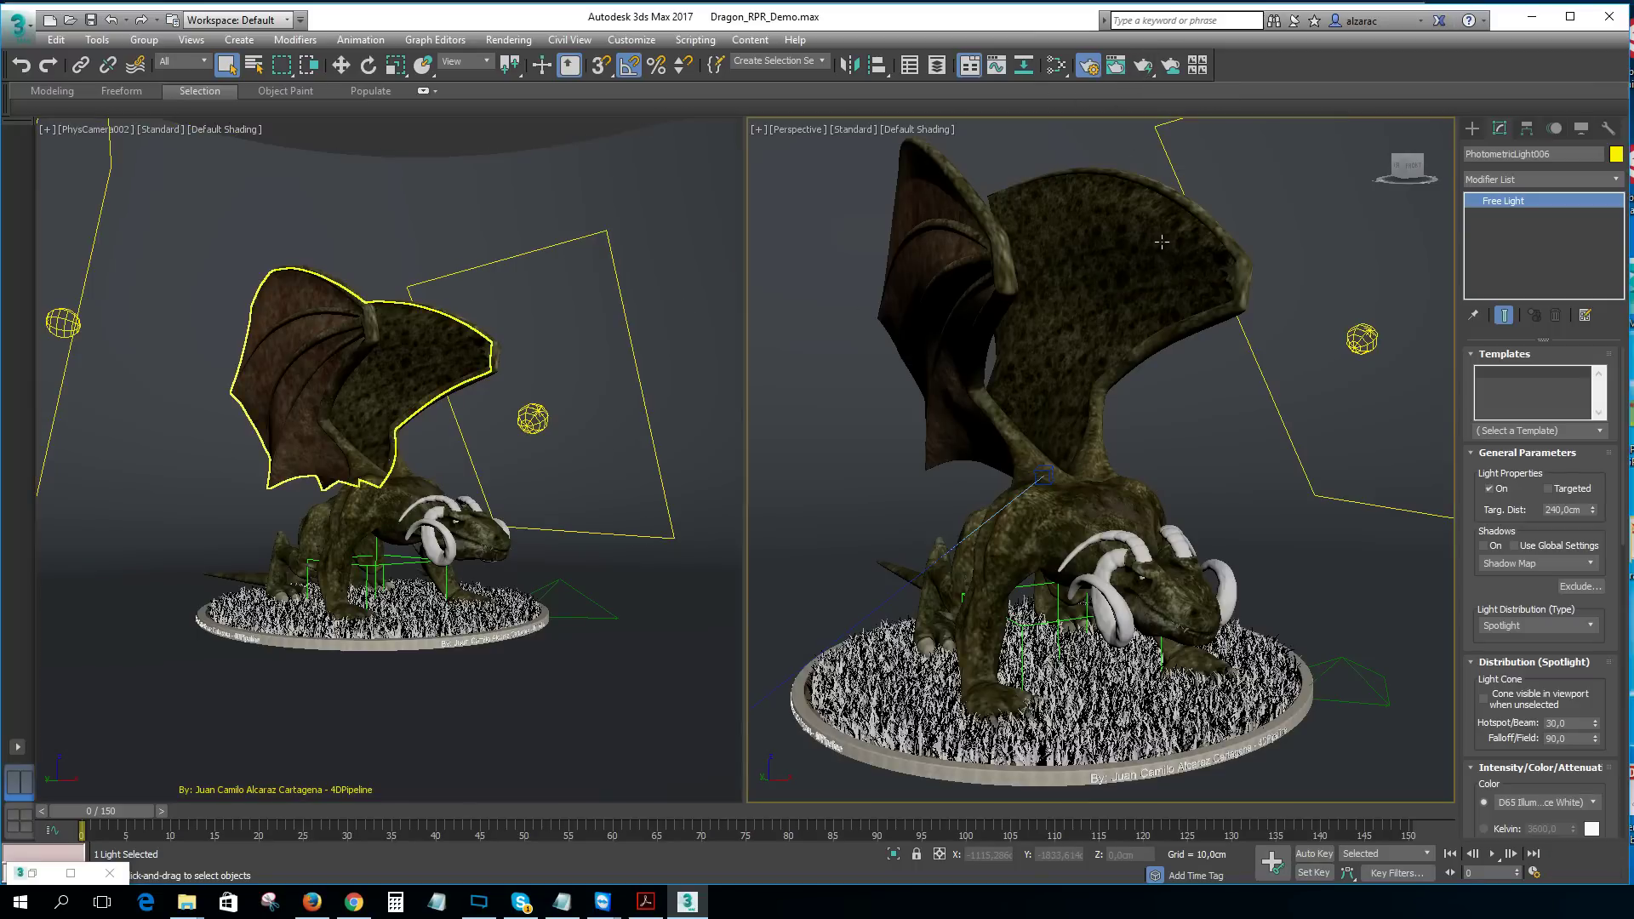
key("F10")
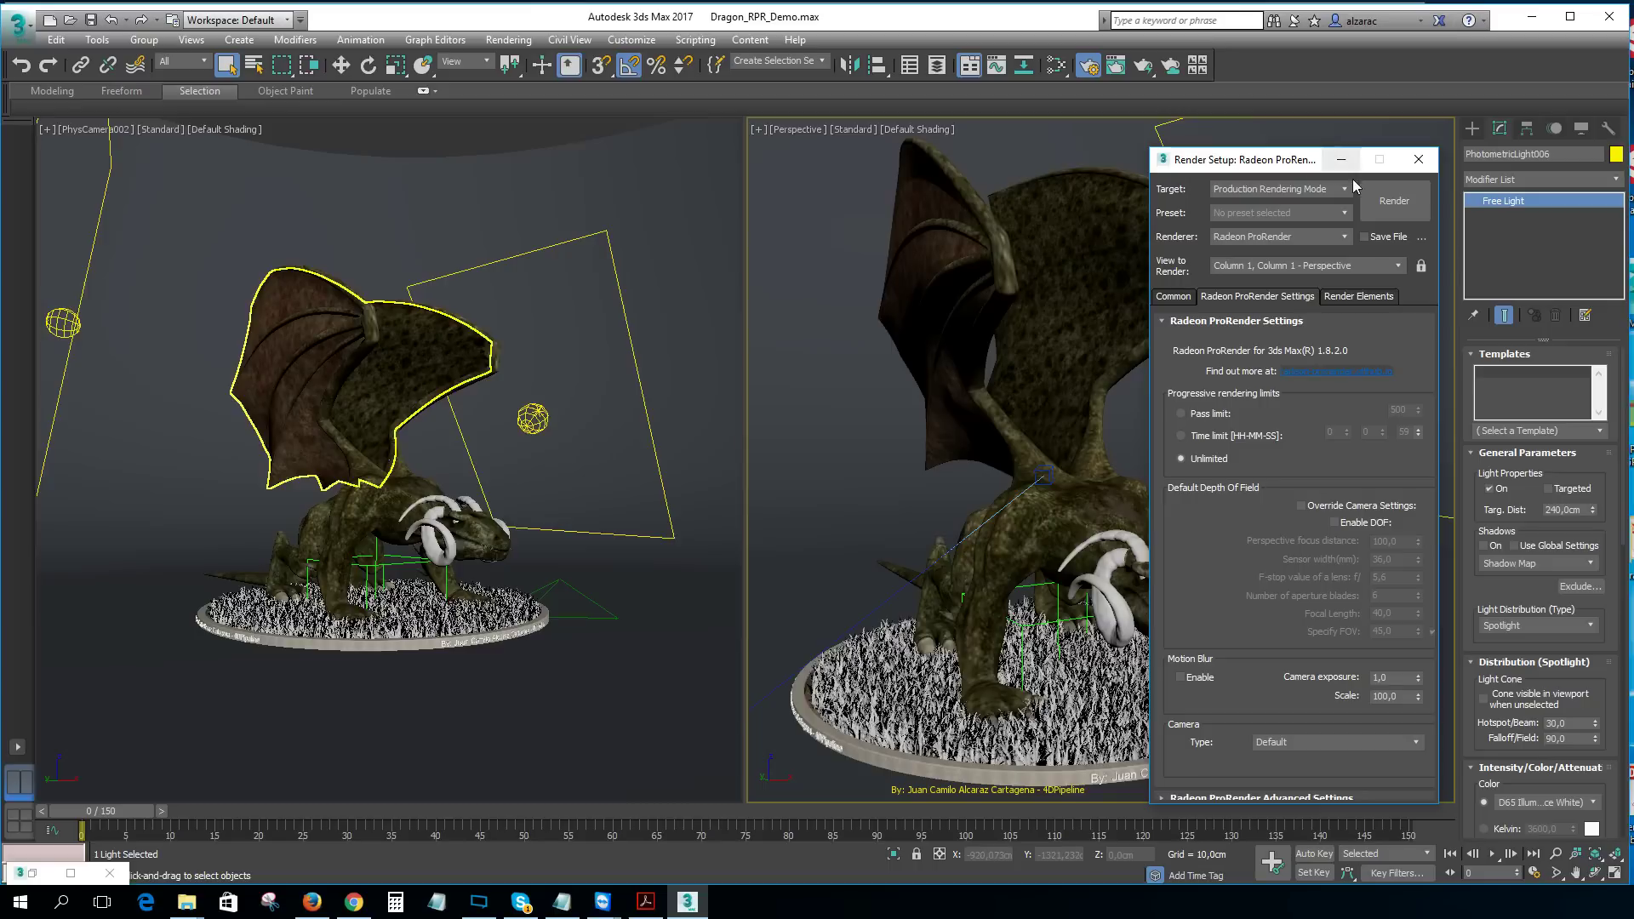
left_click(1293, 188)
left_click(1290, 237)
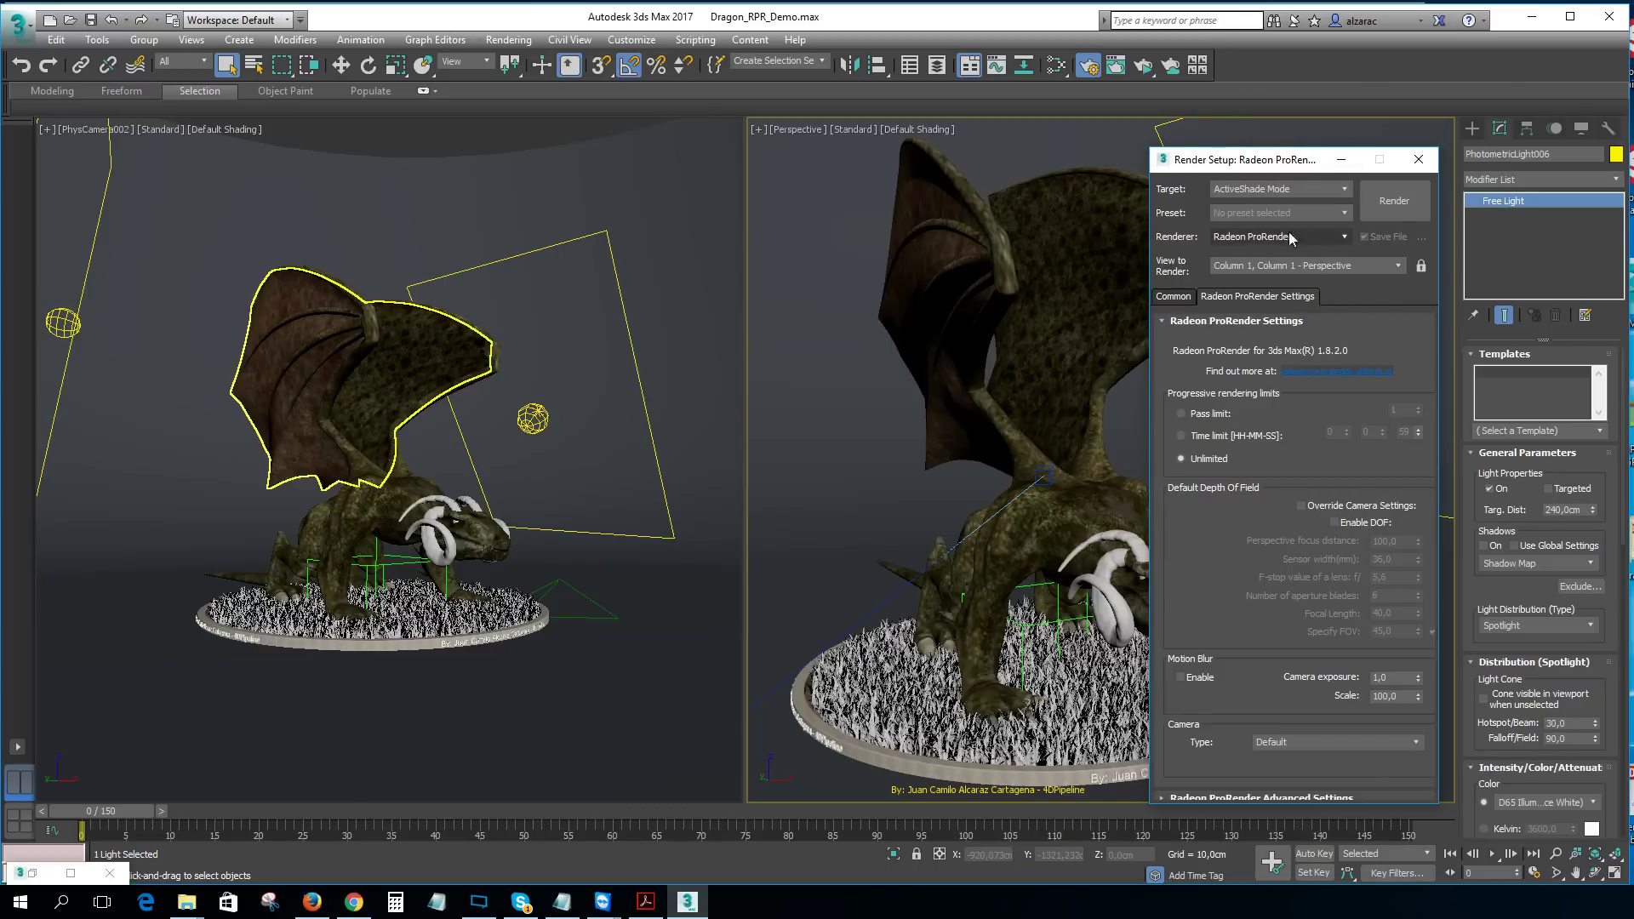
left_click(1175, 297)
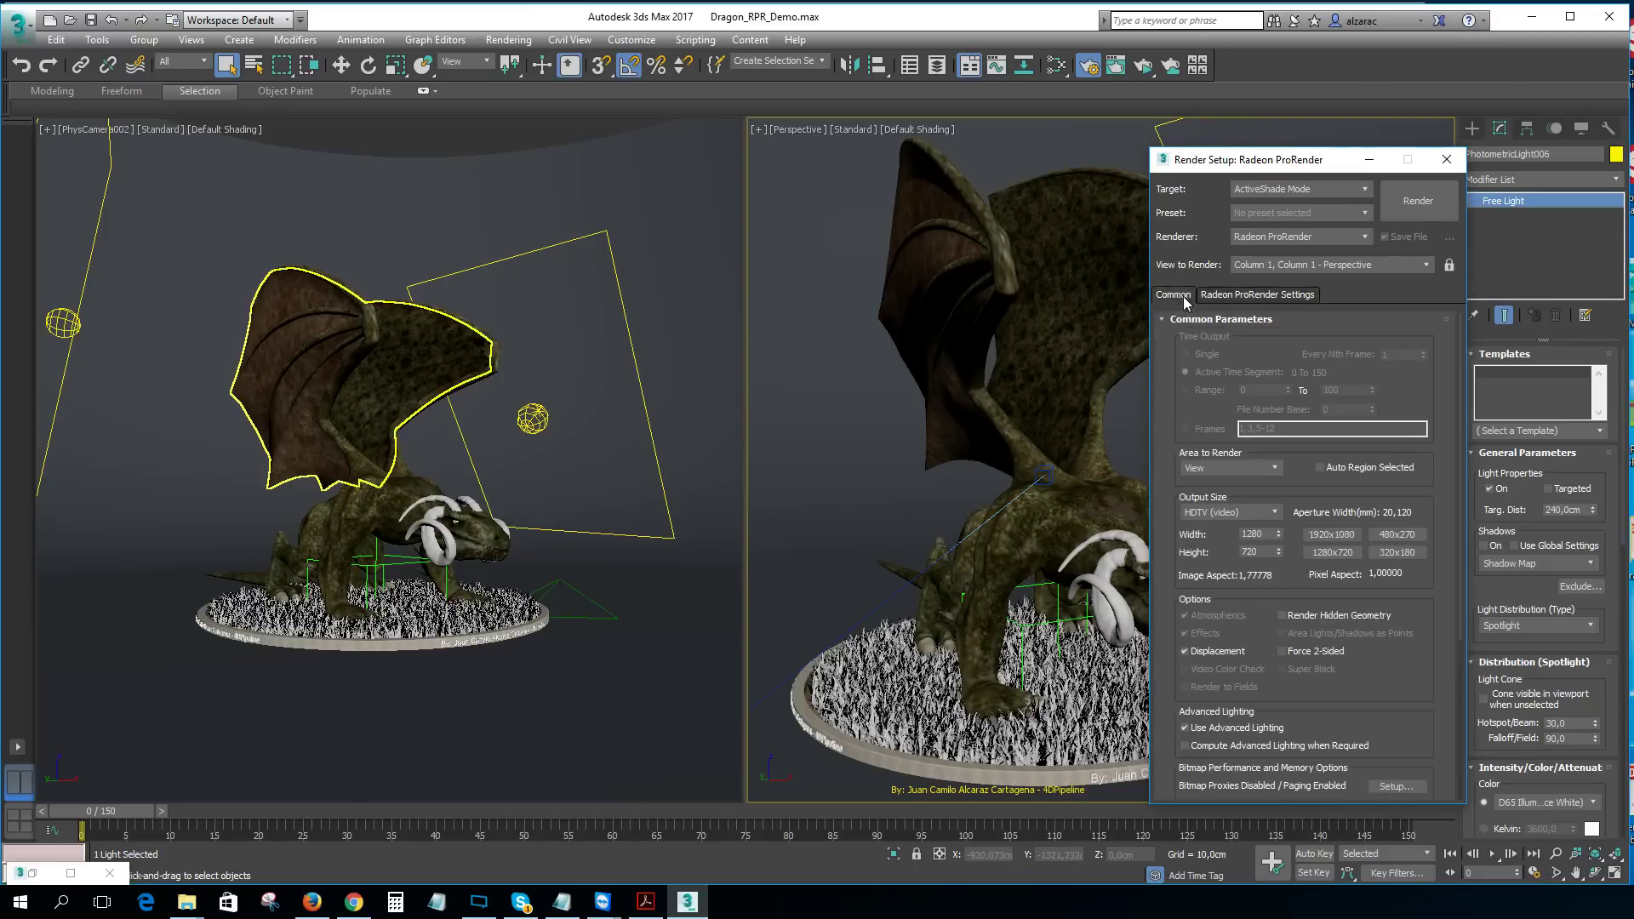
left_click(1328, 265)
left_click(1311, 281)
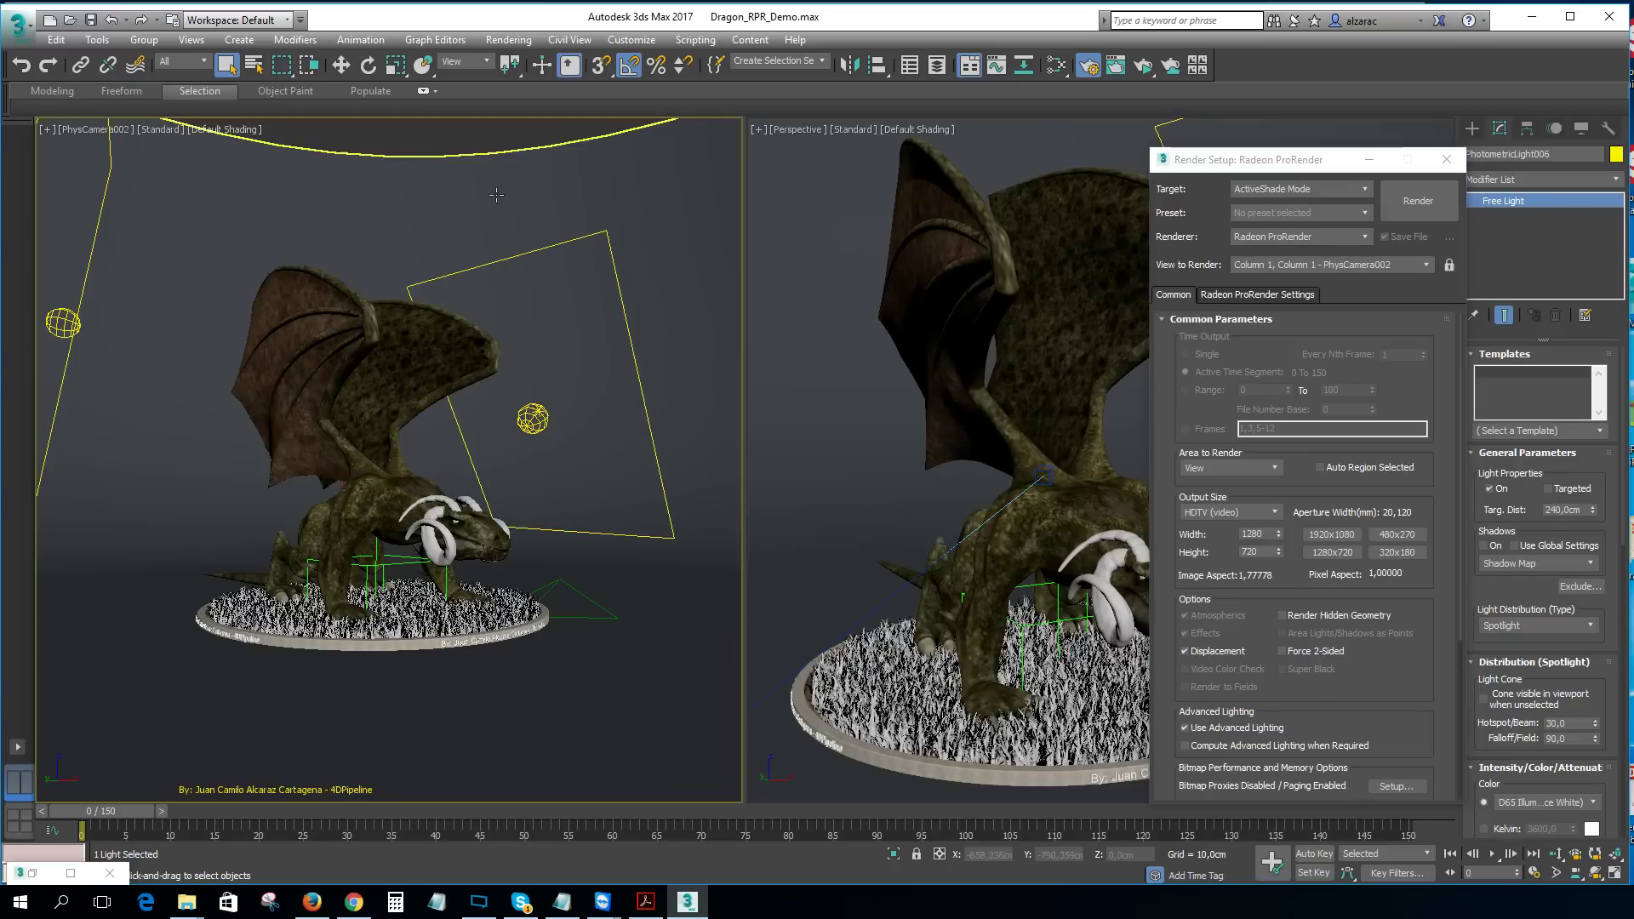
left_click(1418, 202)
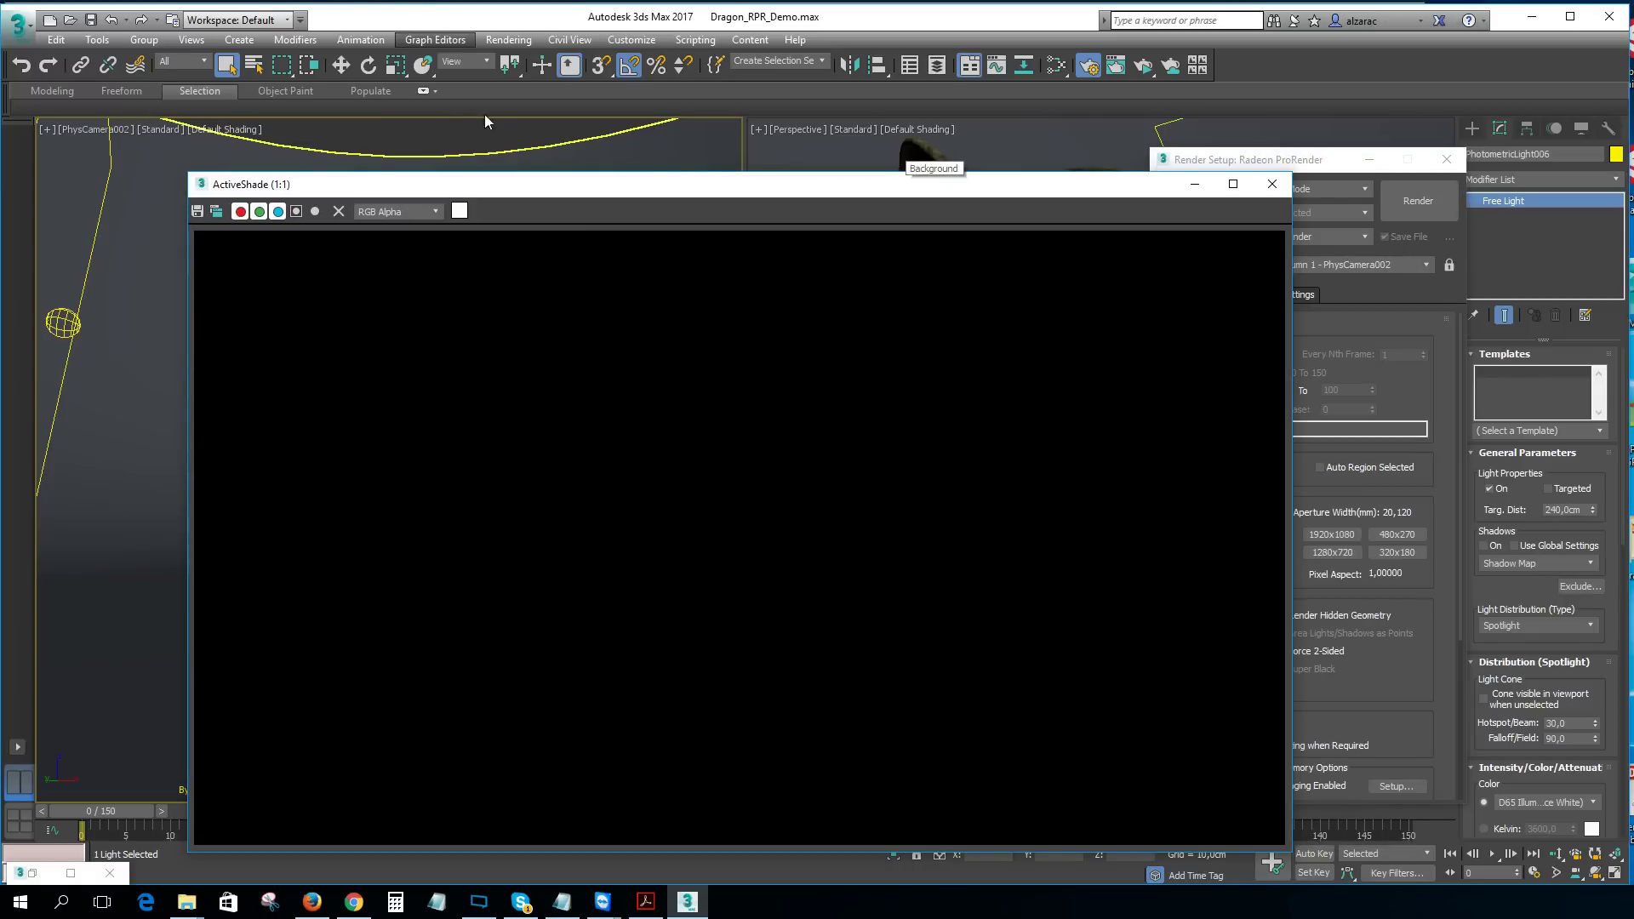
Step: Resize and place the ActiveShade window over the camera viewport, and frame the whole dragon in it
left_click_drag(776, 191, 596, 168)
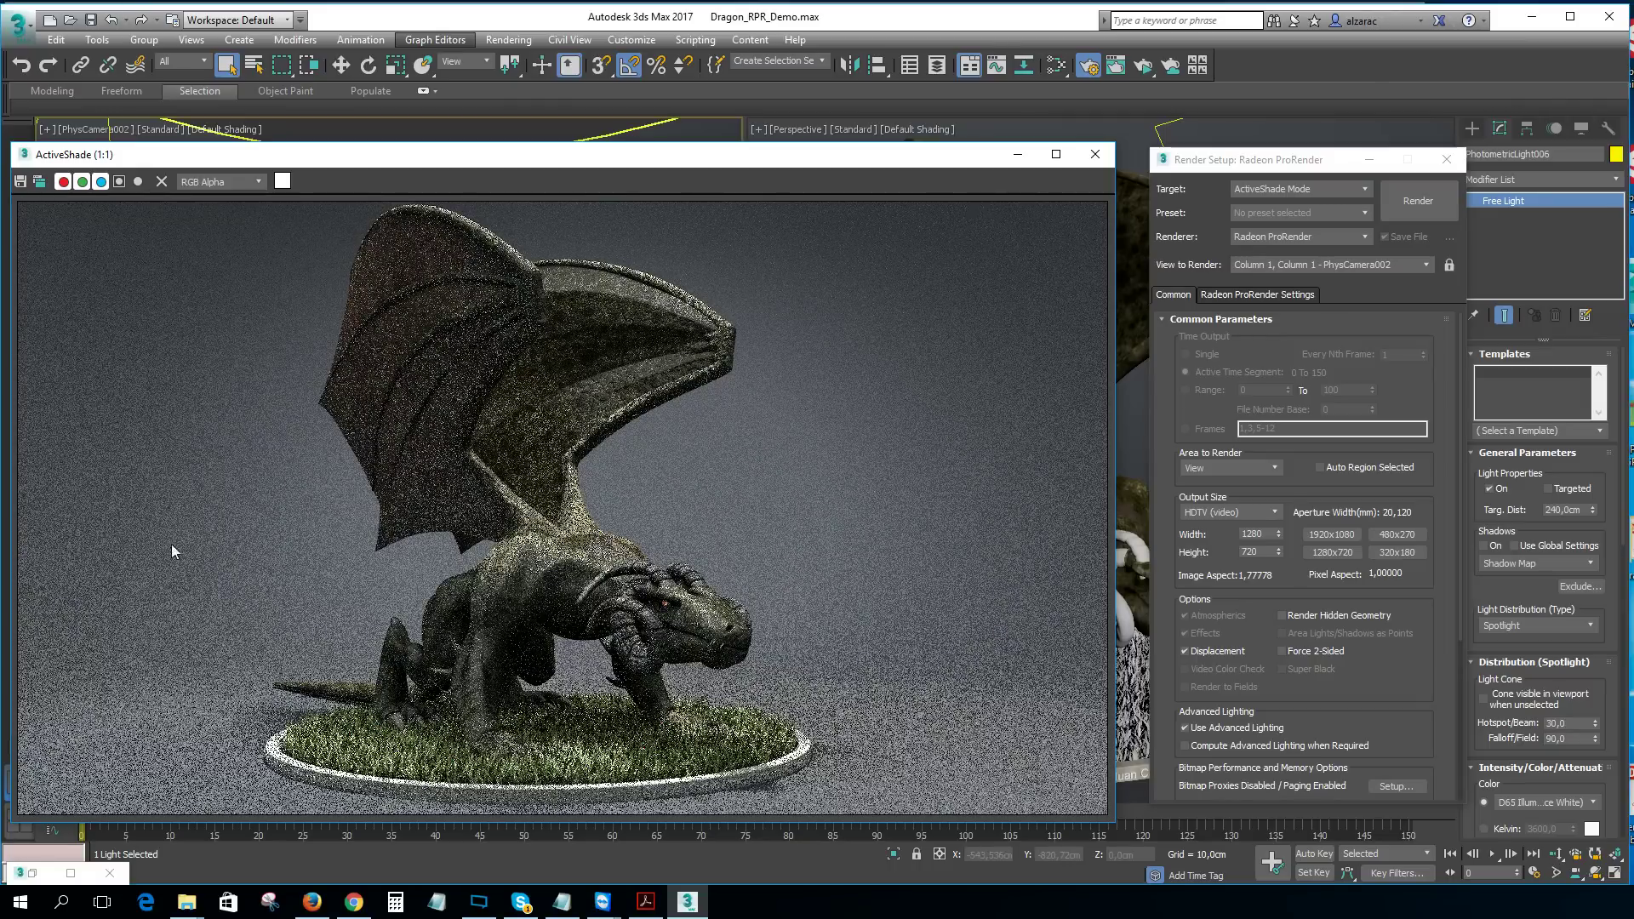
left_click_drag(1109, 823, 777, 800)
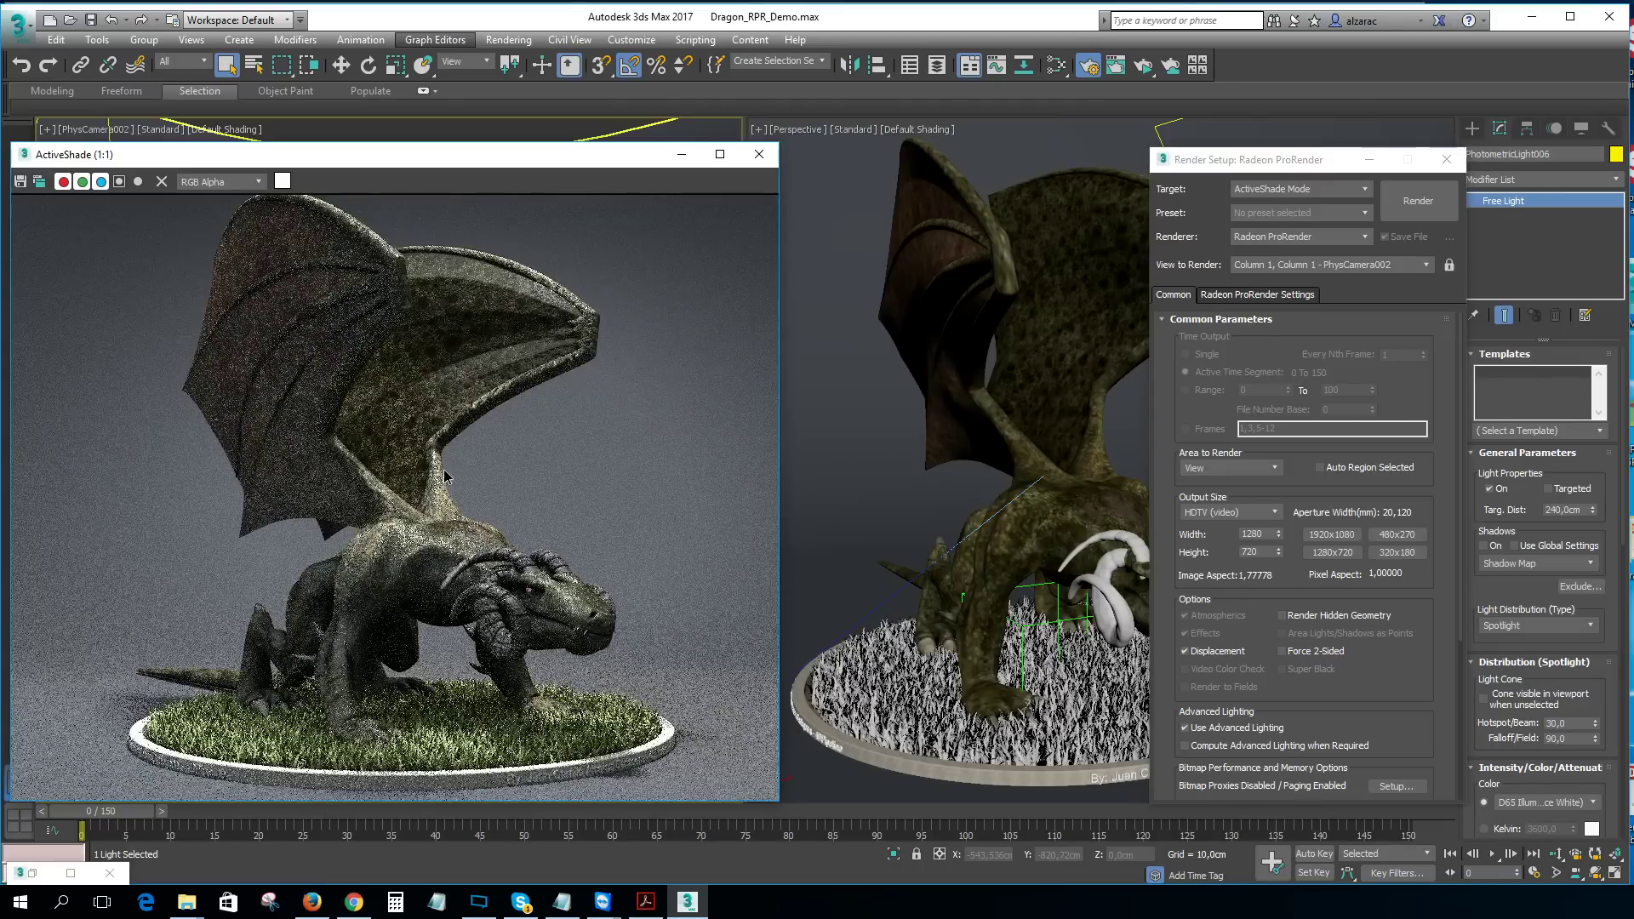
double_click(565, 157)
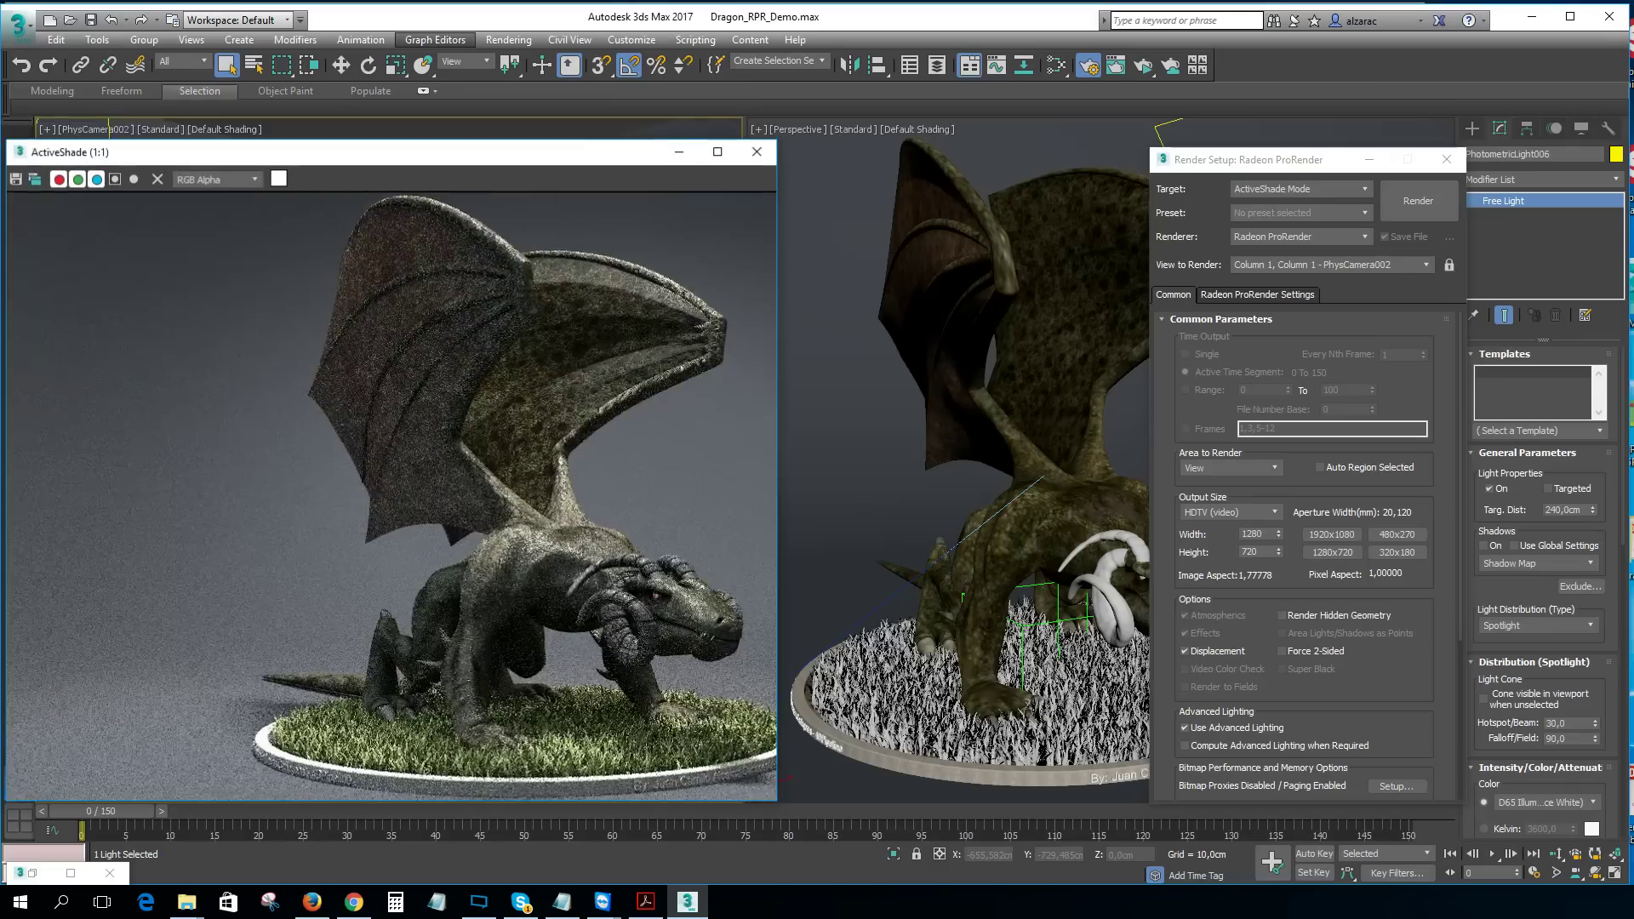
double_click(562, 159)
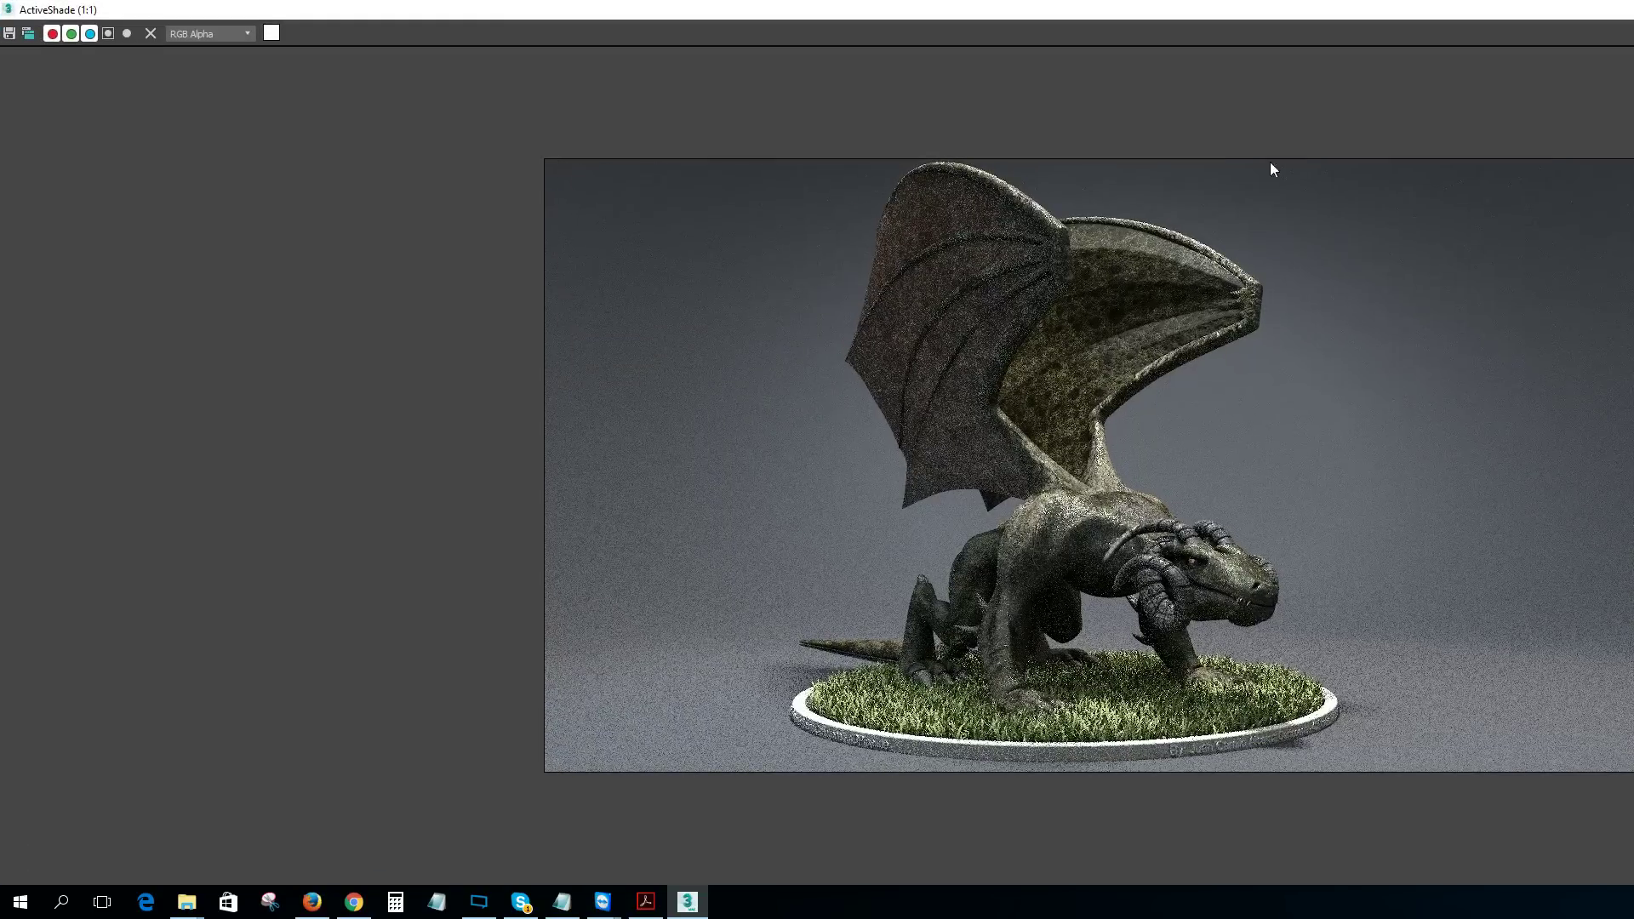
key("super+Down")
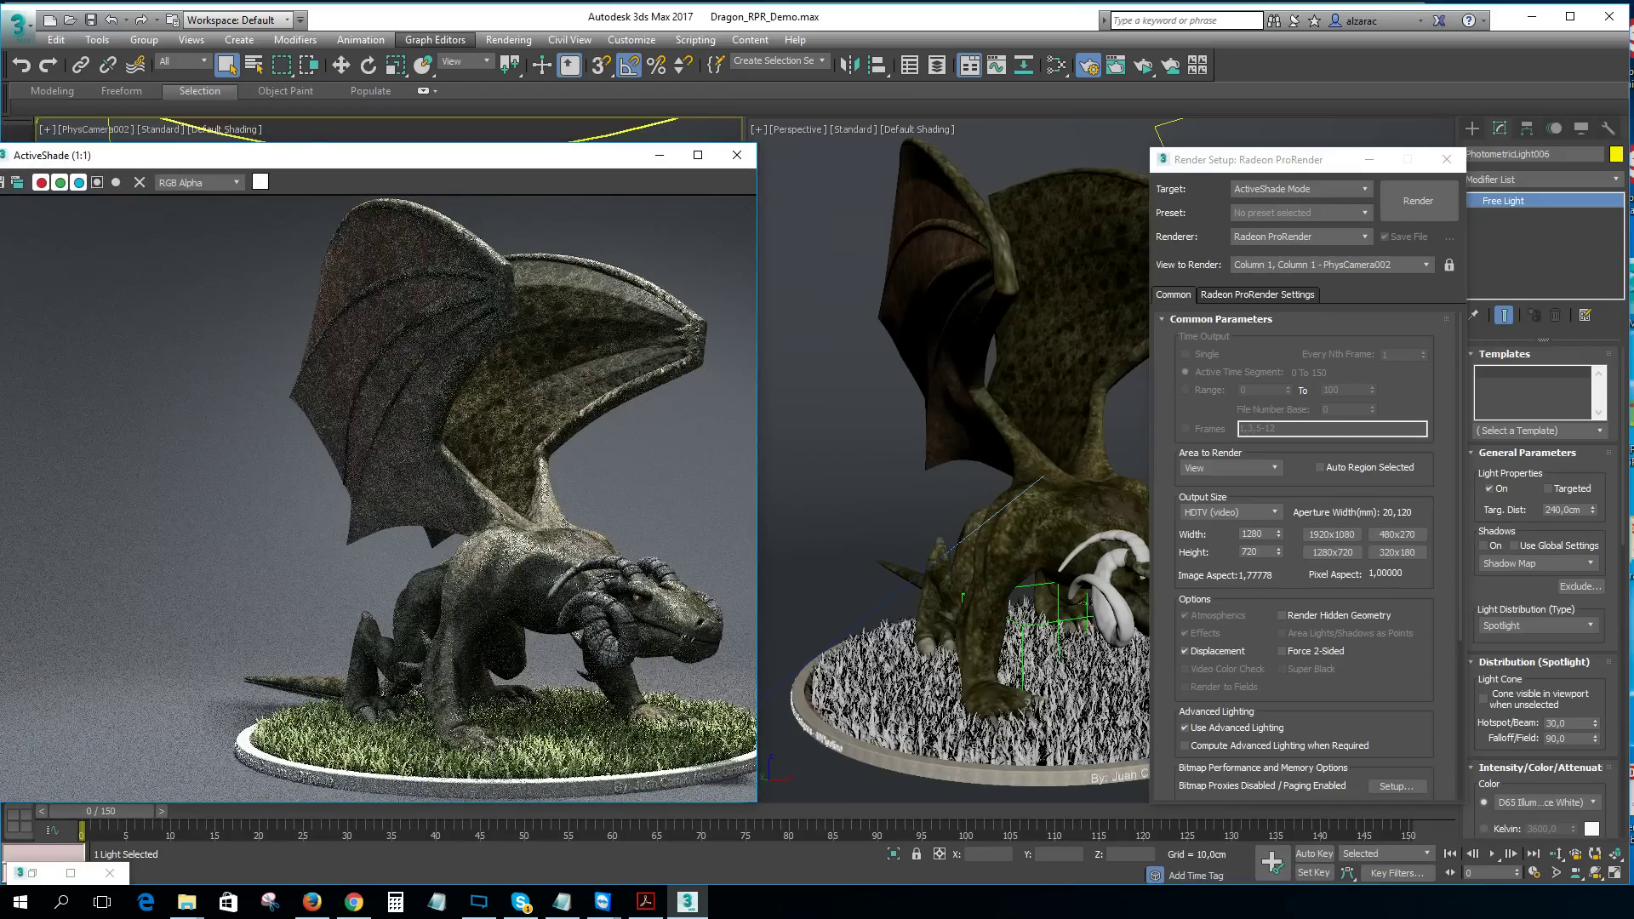
middle_click_drag(544, 521, 487, 499, "alt")
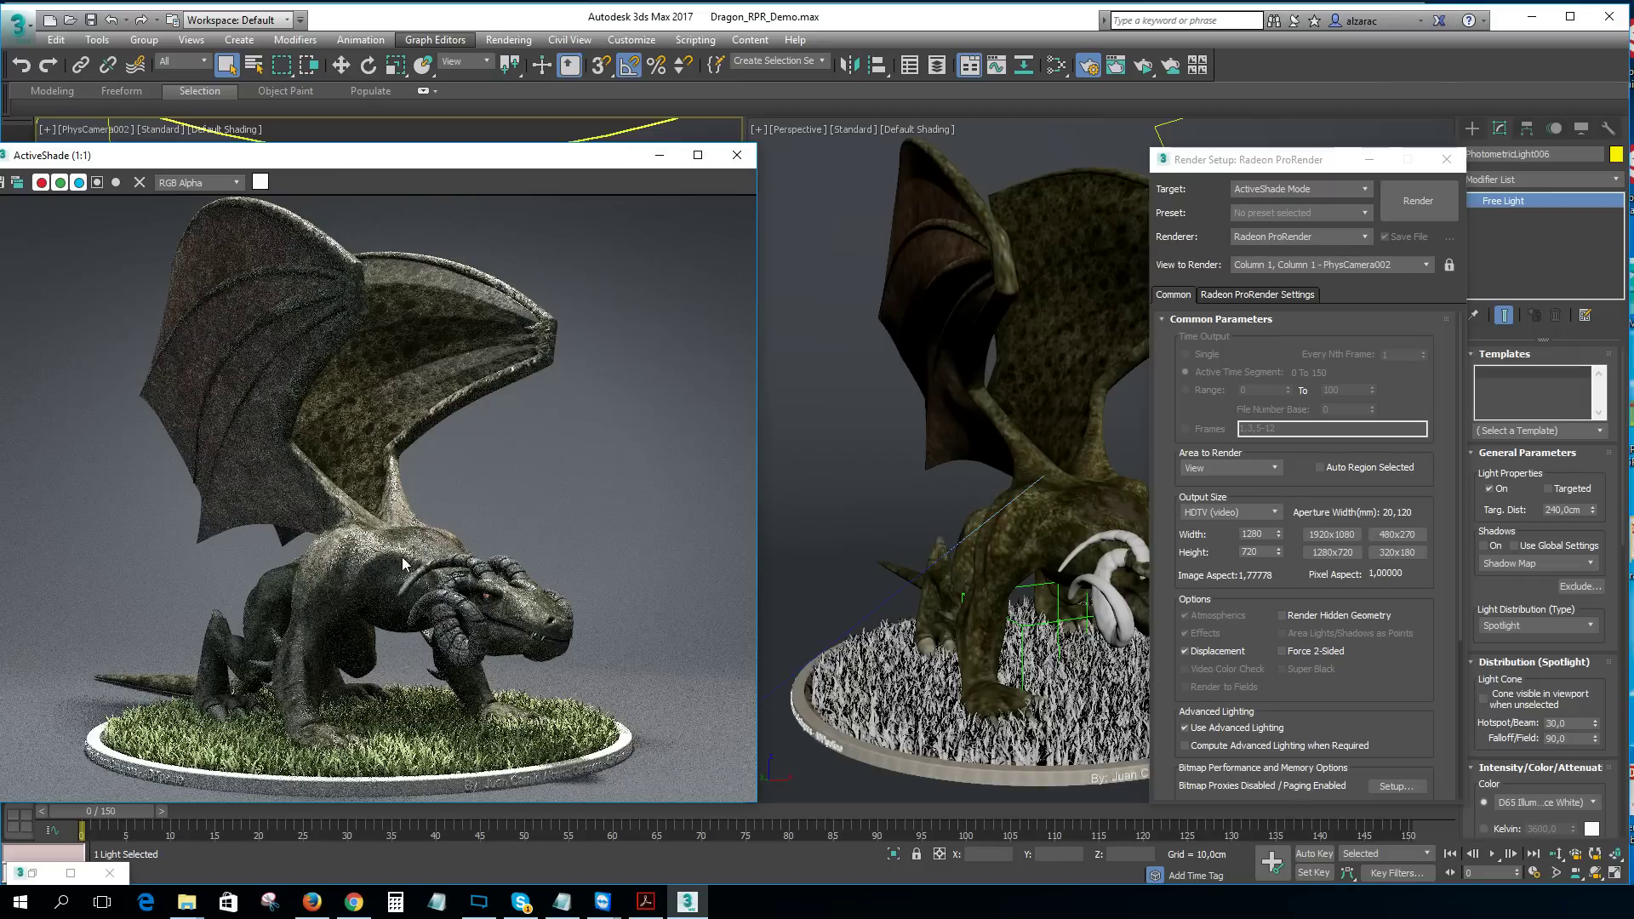
Step: Close the render setup and open the Slate Material Editor, placed so the ActiveShade render and the dragon viewport remain accessible
left_click(1447, 159)
left_click(1255, 347)
key("m")
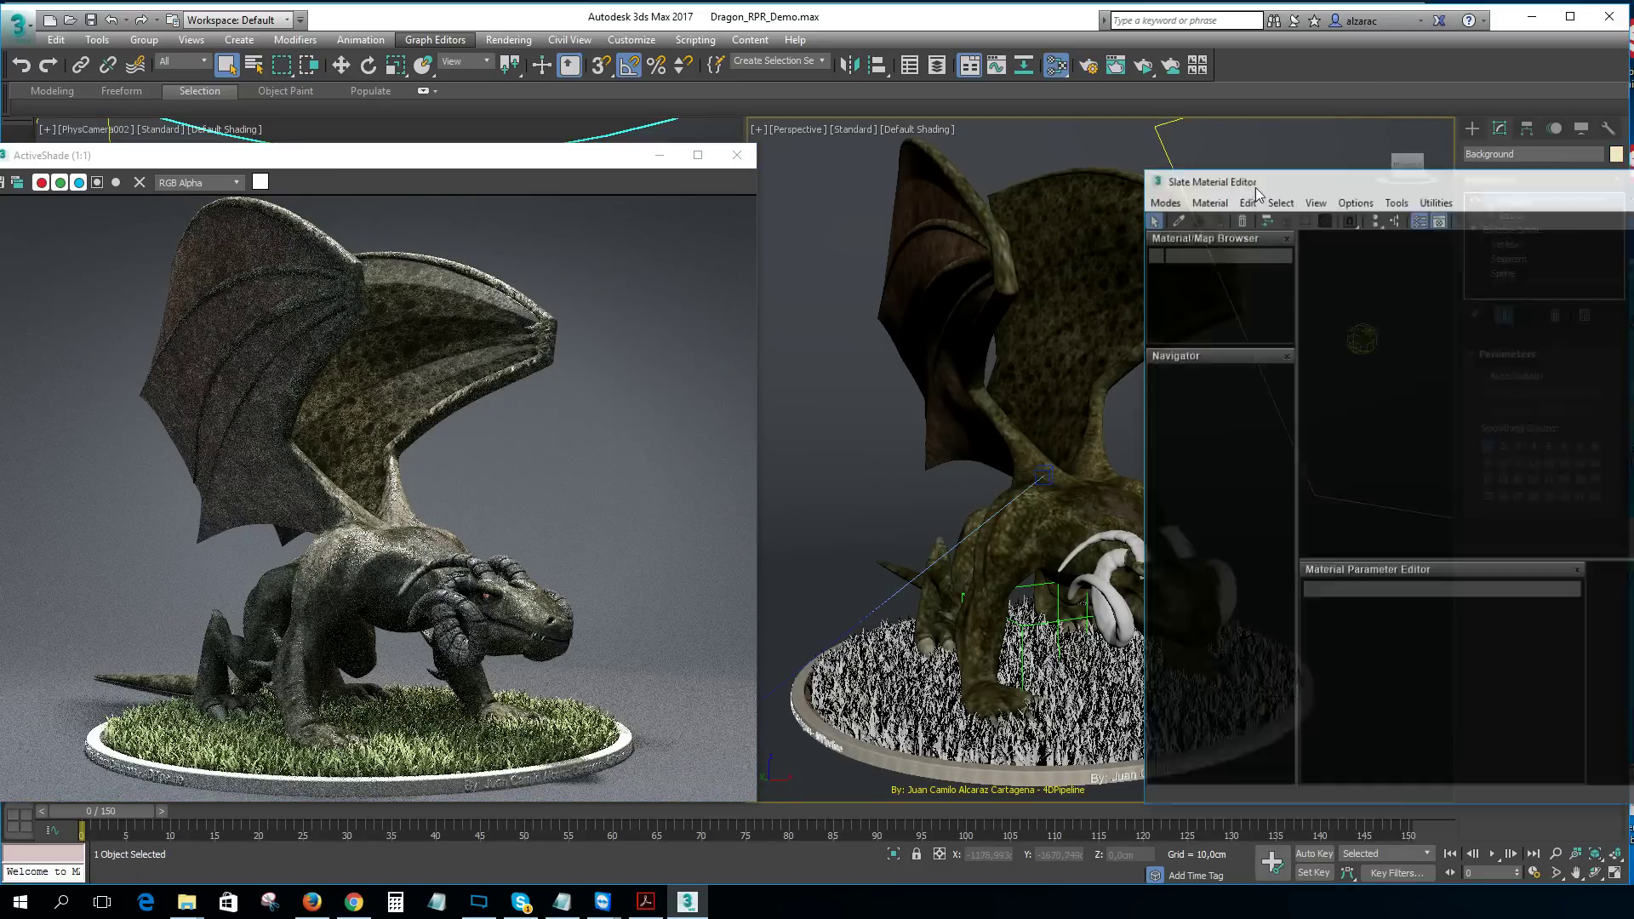
left_click_drag(1630, 156, 1286, 187)
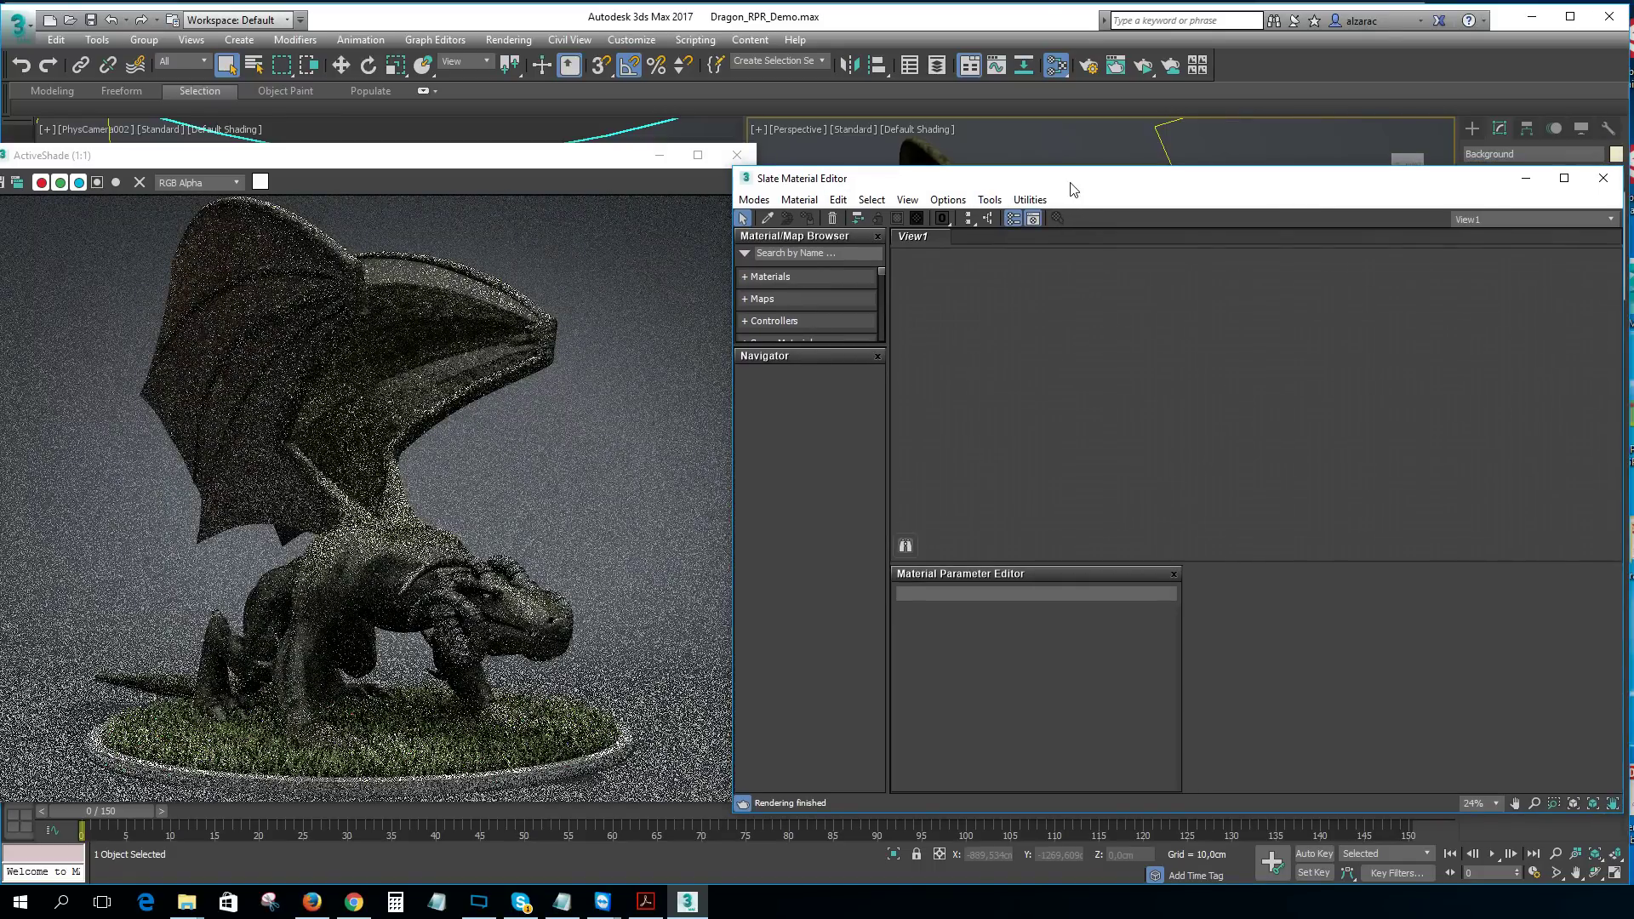
double_click(791, 178)
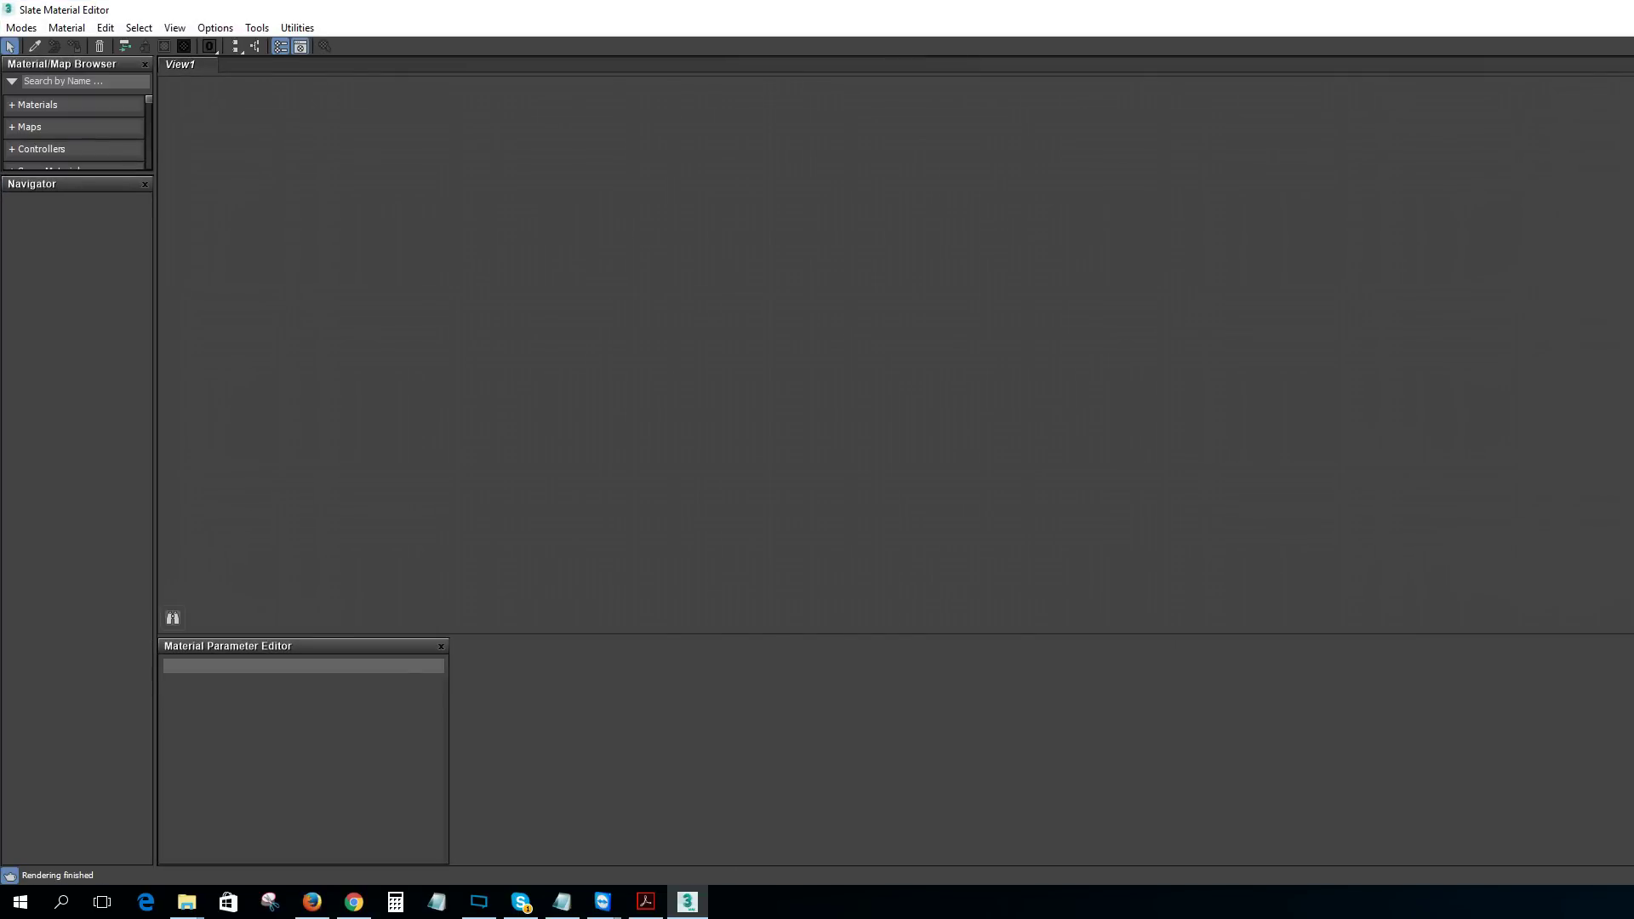
double_click(1341, 9)
left_click_drag(1218, 197, 1539, 223)
Step: Pick the material from the dragon's body into the Slate Material Editor and place the editor beside the ActiveShade render
left_click(1130, 249)
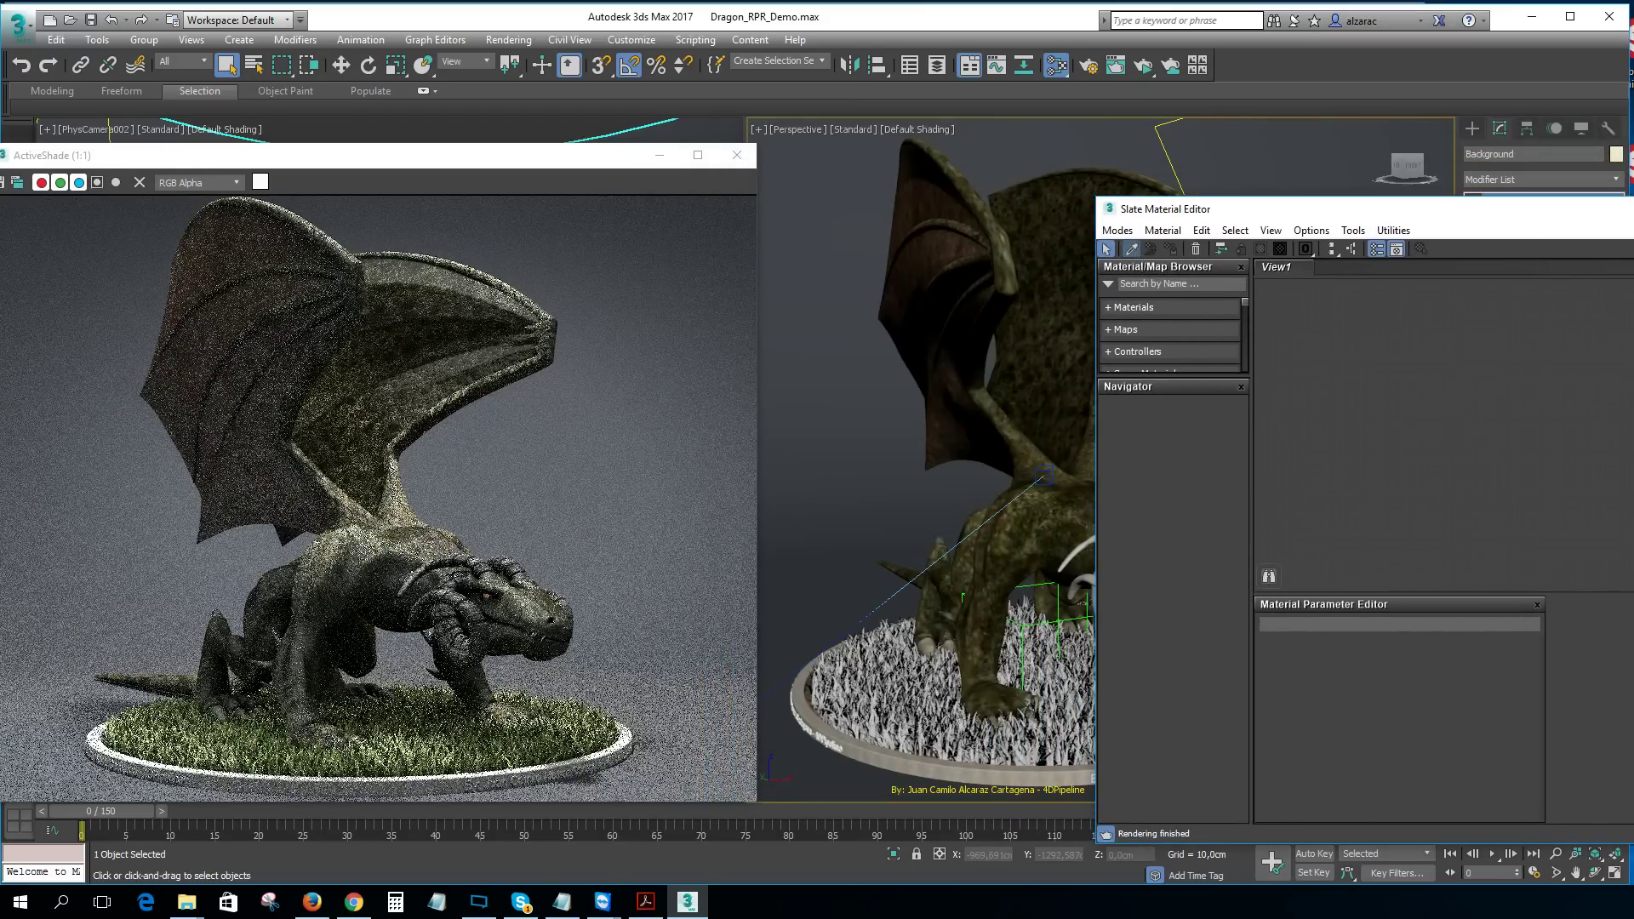
left_click(1048, 474)
left_click_drag(1479, 206, 1126, 193)
scroll(1233, 418, "up", 2)
scroll(1232, 417, "up", 4)
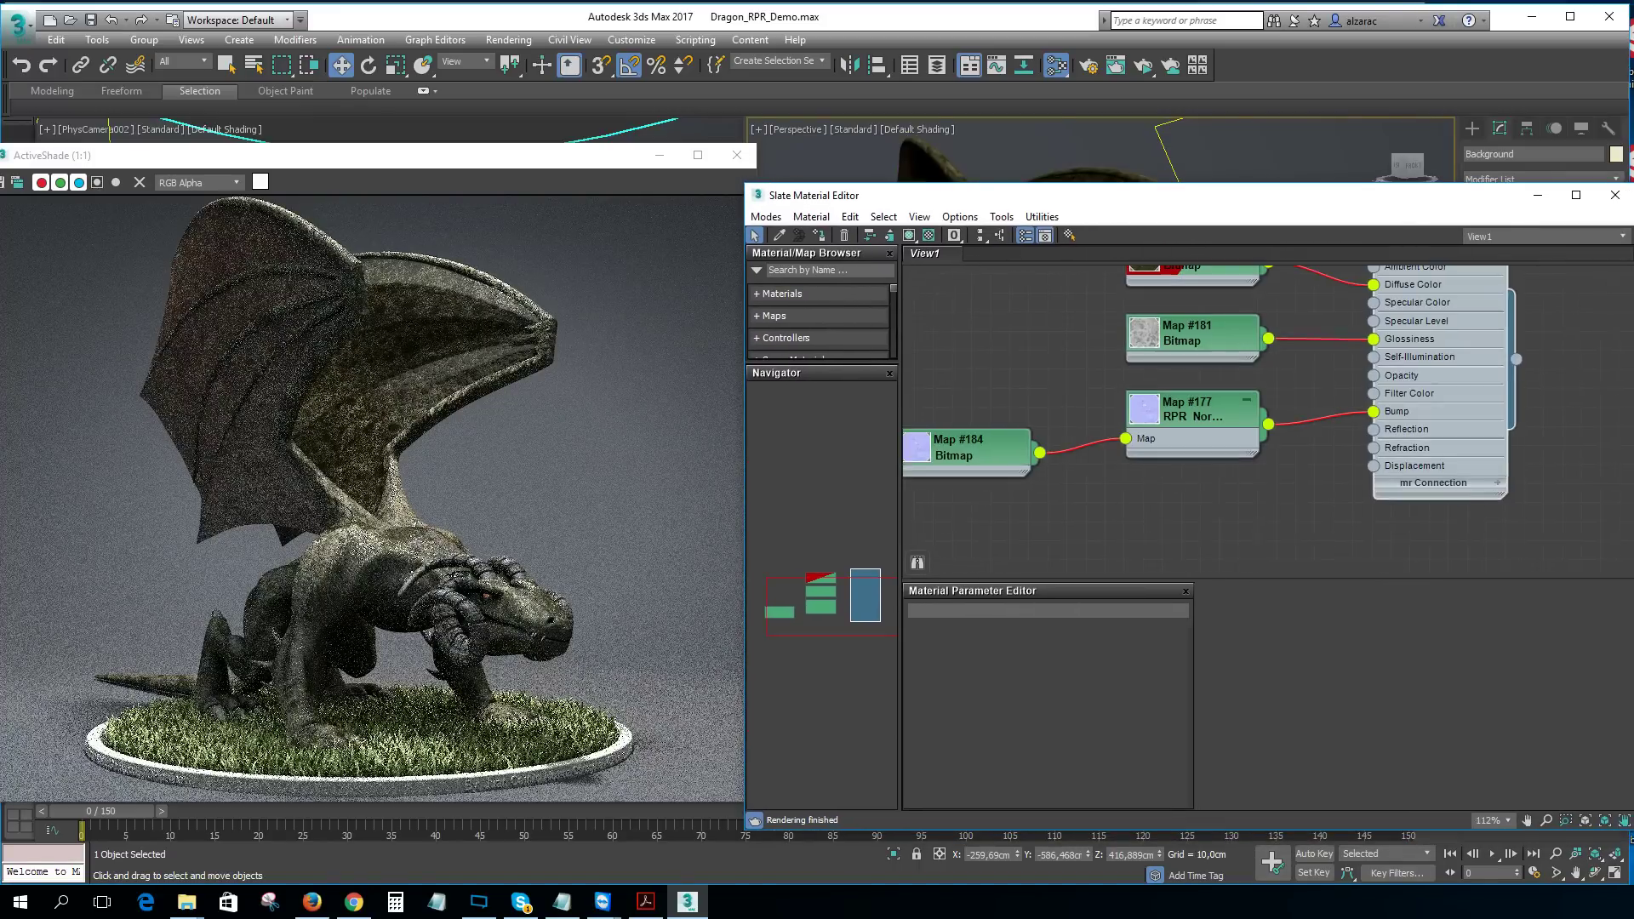
Step: Open the parameters of the Dragon material and examine the maps connected to its diffuse, glossiness and bump inputs
double_click(1382, 337)
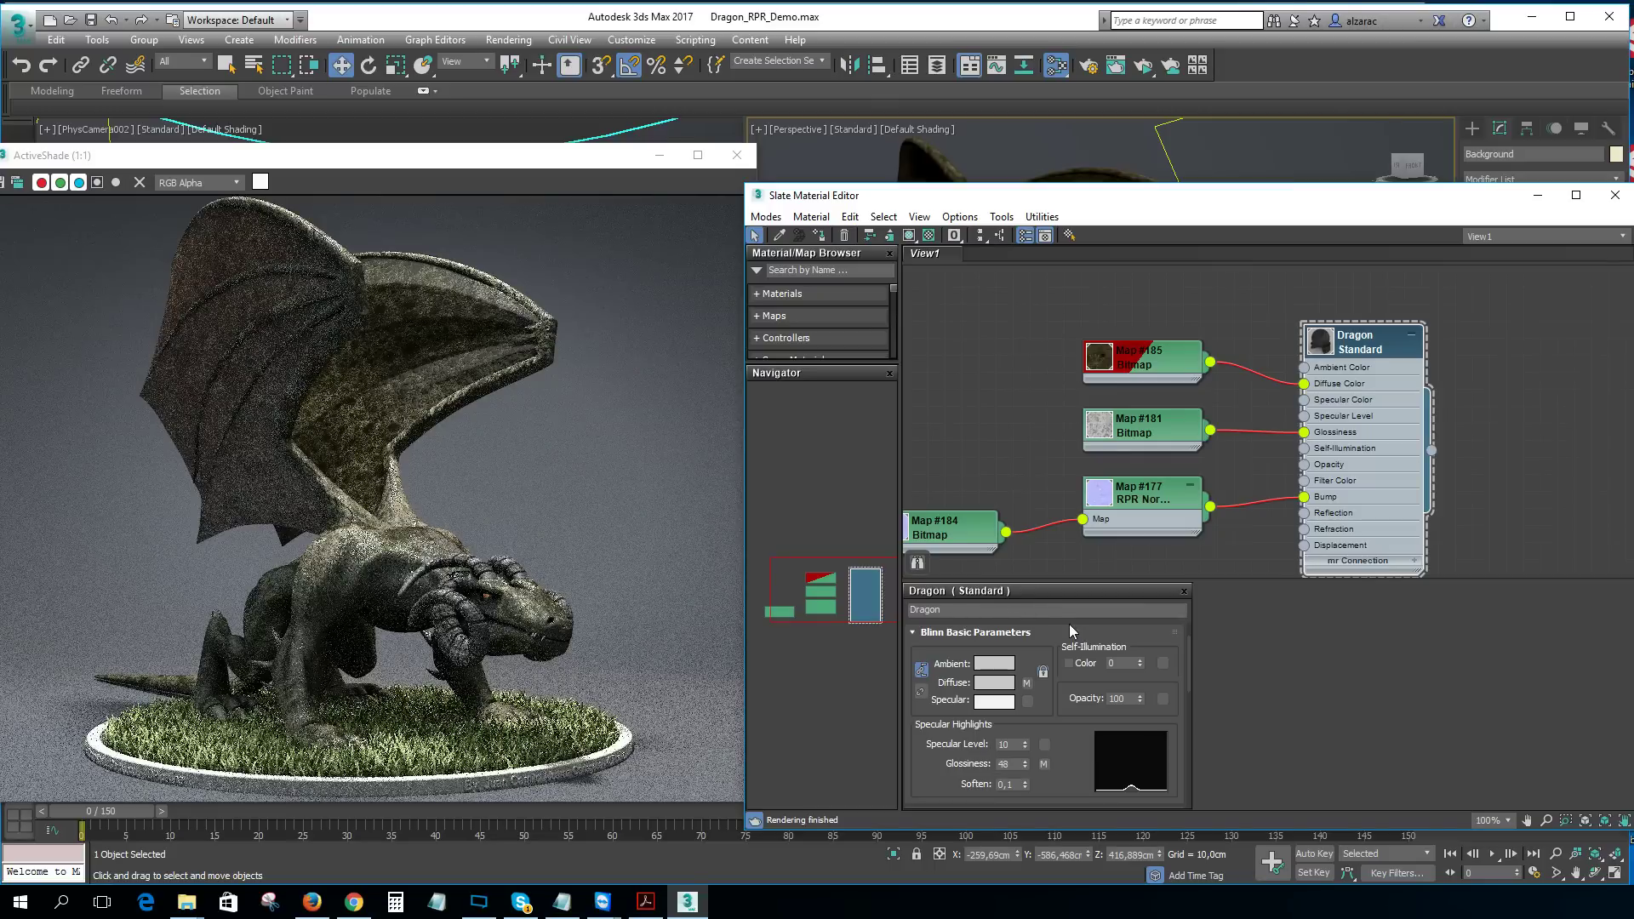
scroll(1174, 372, "up", 1)
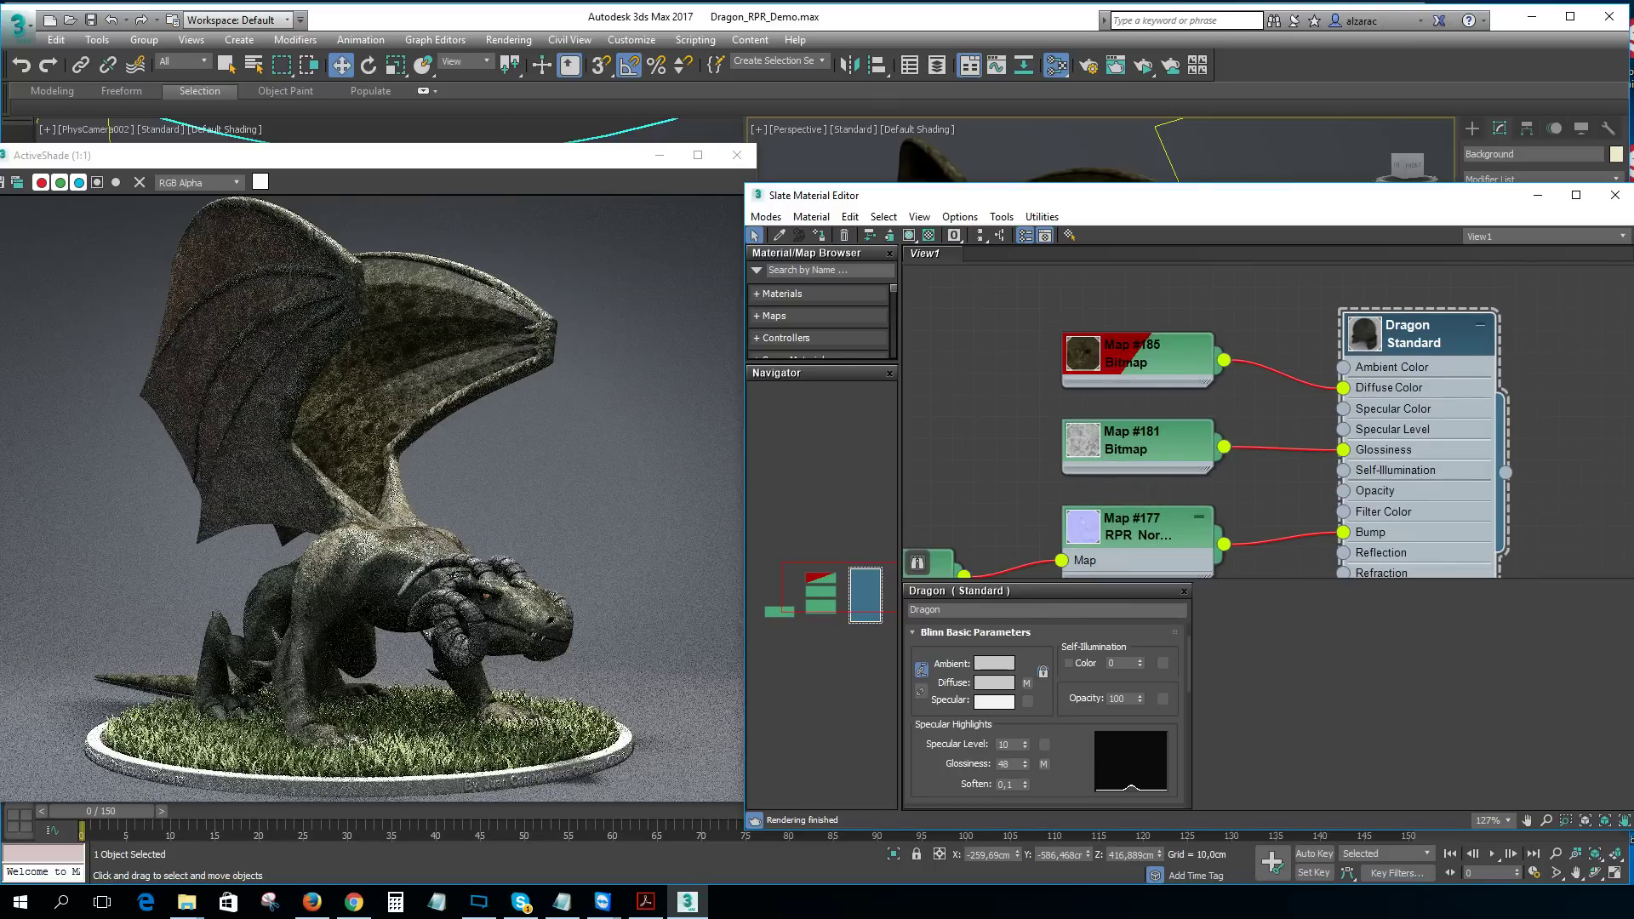
middle_click_drag(1157, 482, 1165, 381)
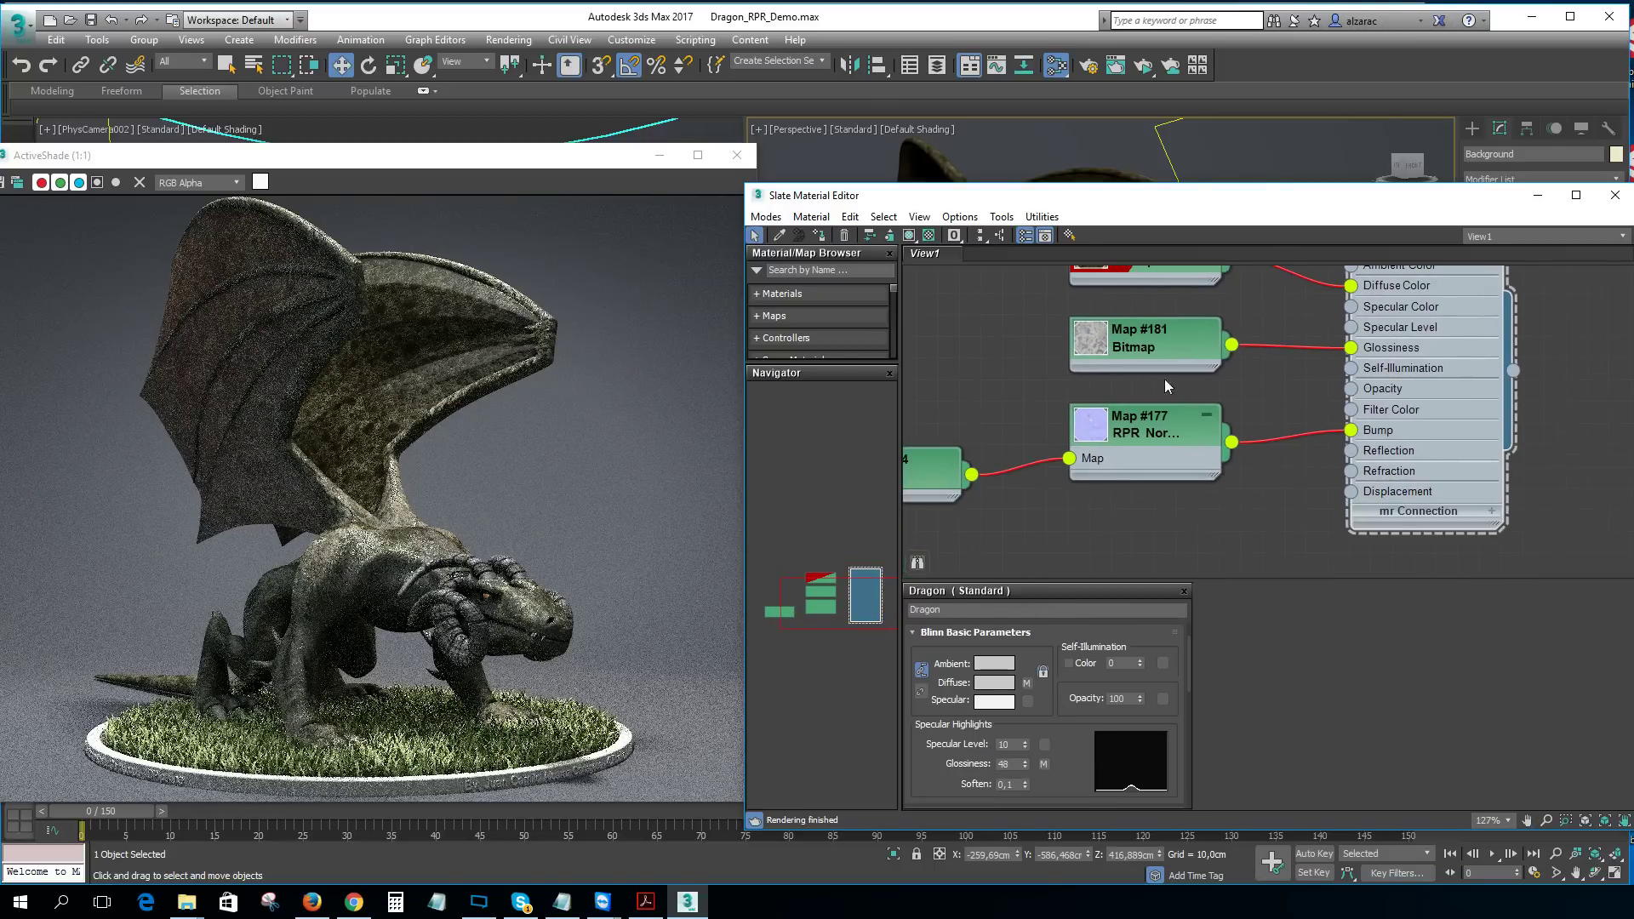
middle_click_drag(1036, 405, 1081, 445)
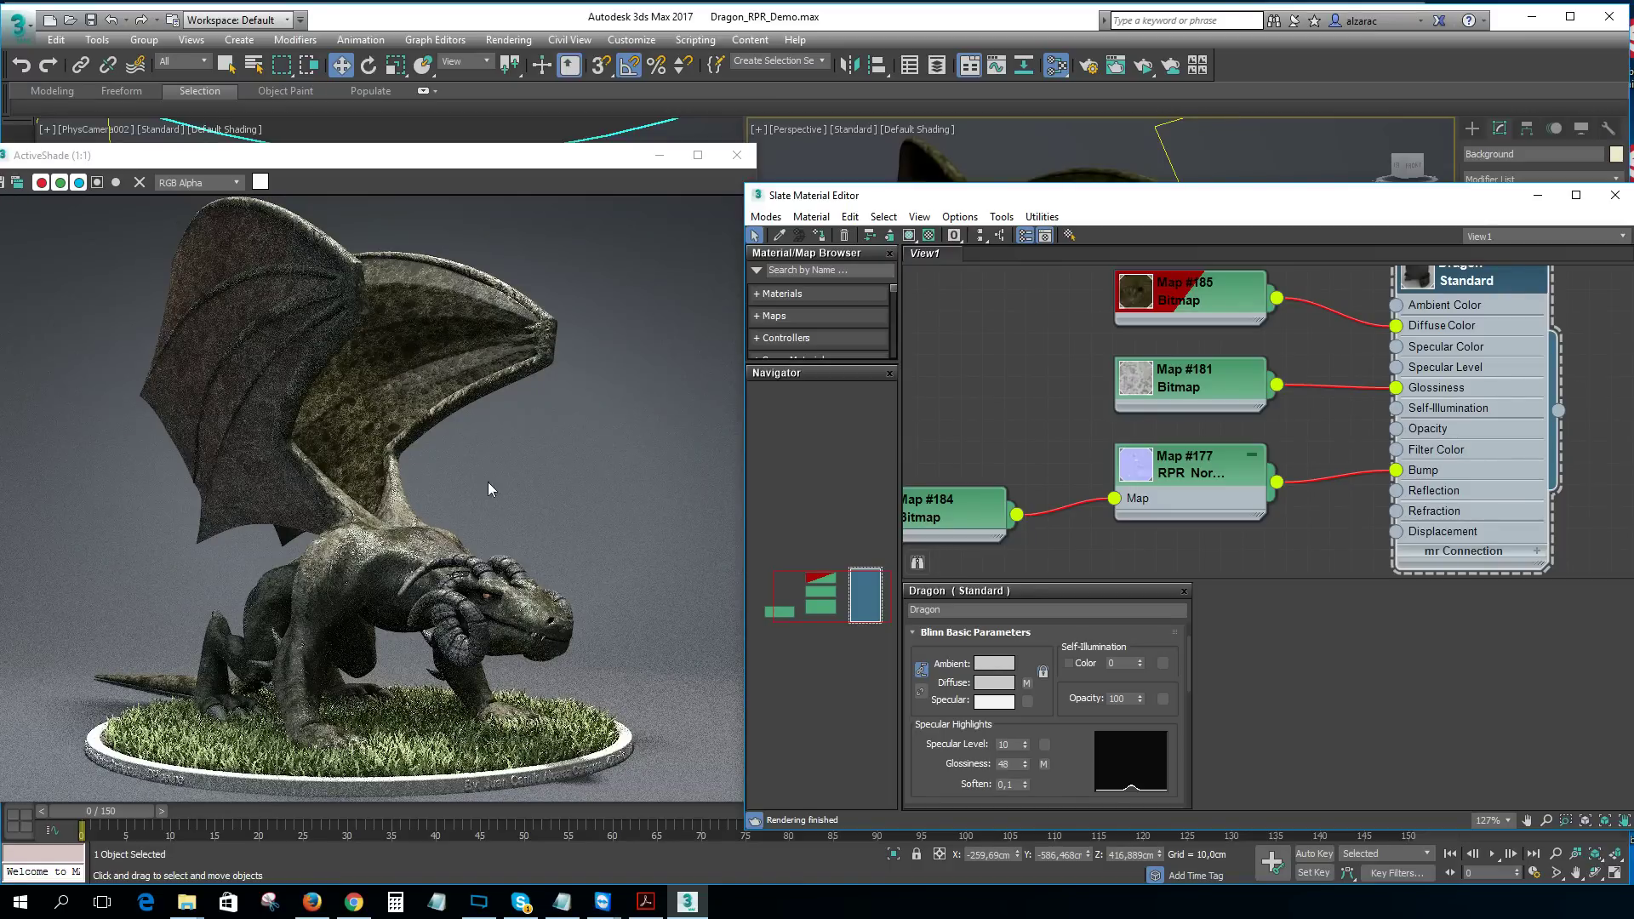
Step: Minimize the Slate Material Editor and frame the dragon and its grass base in the Perspective viewport
left_click(1537, 195)
scroll(1113, 511, "up", 8)
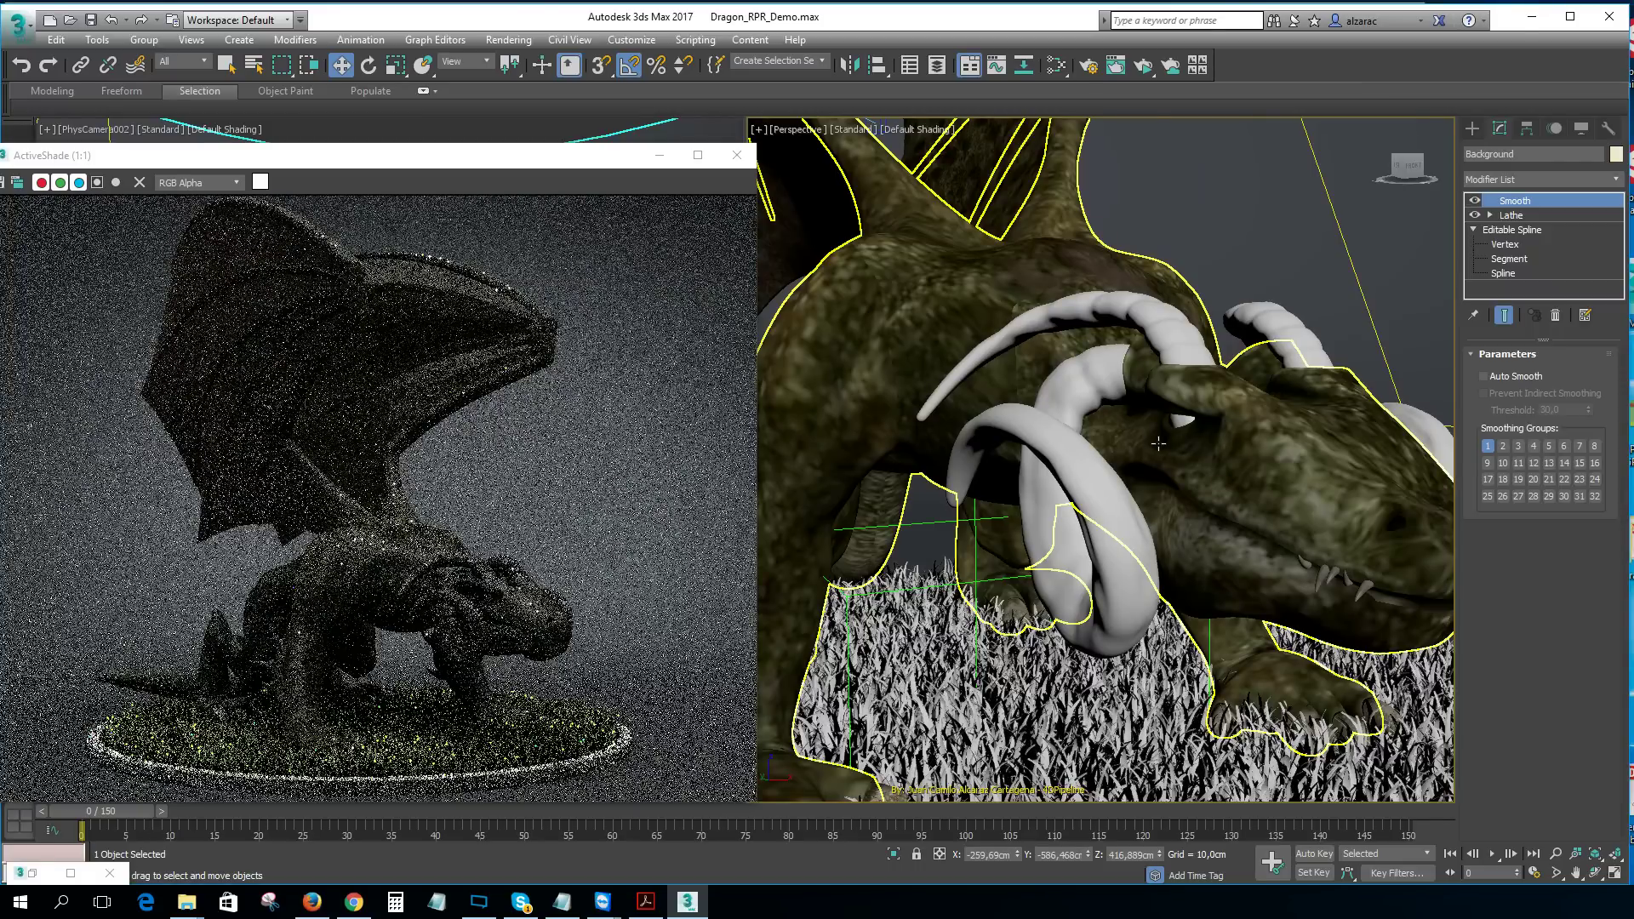
scroll(1157, 438, "down", 5)
middle_click_drag(1186, 438, 1199, 378)
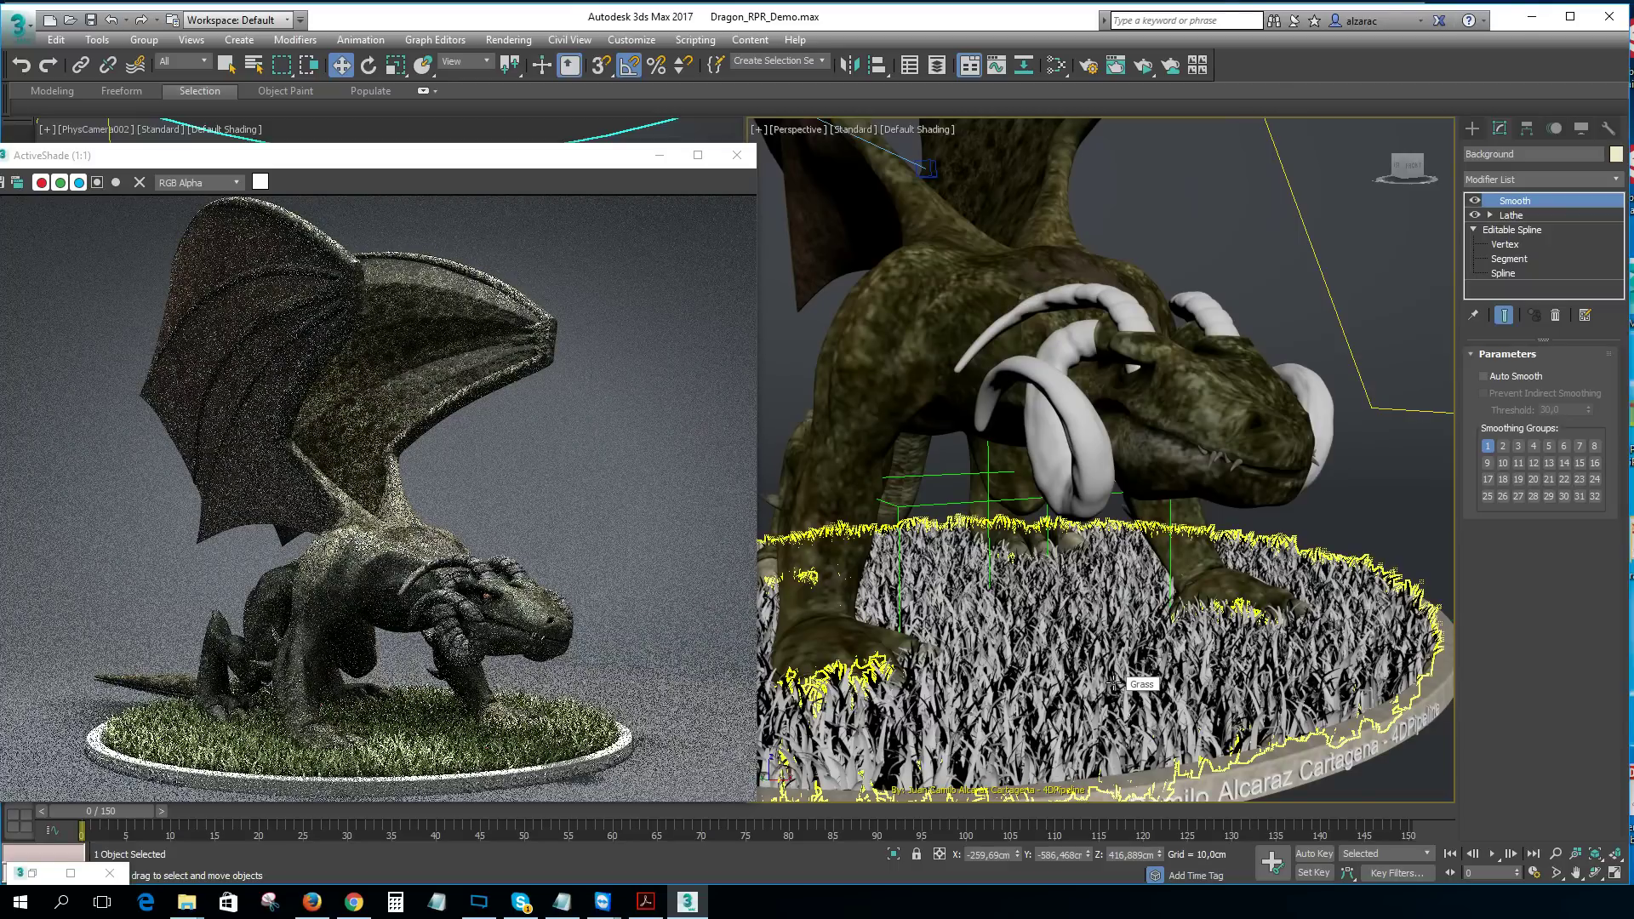
left_click(994, 444)
left_click(1034, 447)
scroll(1034, 445, "down", 3)
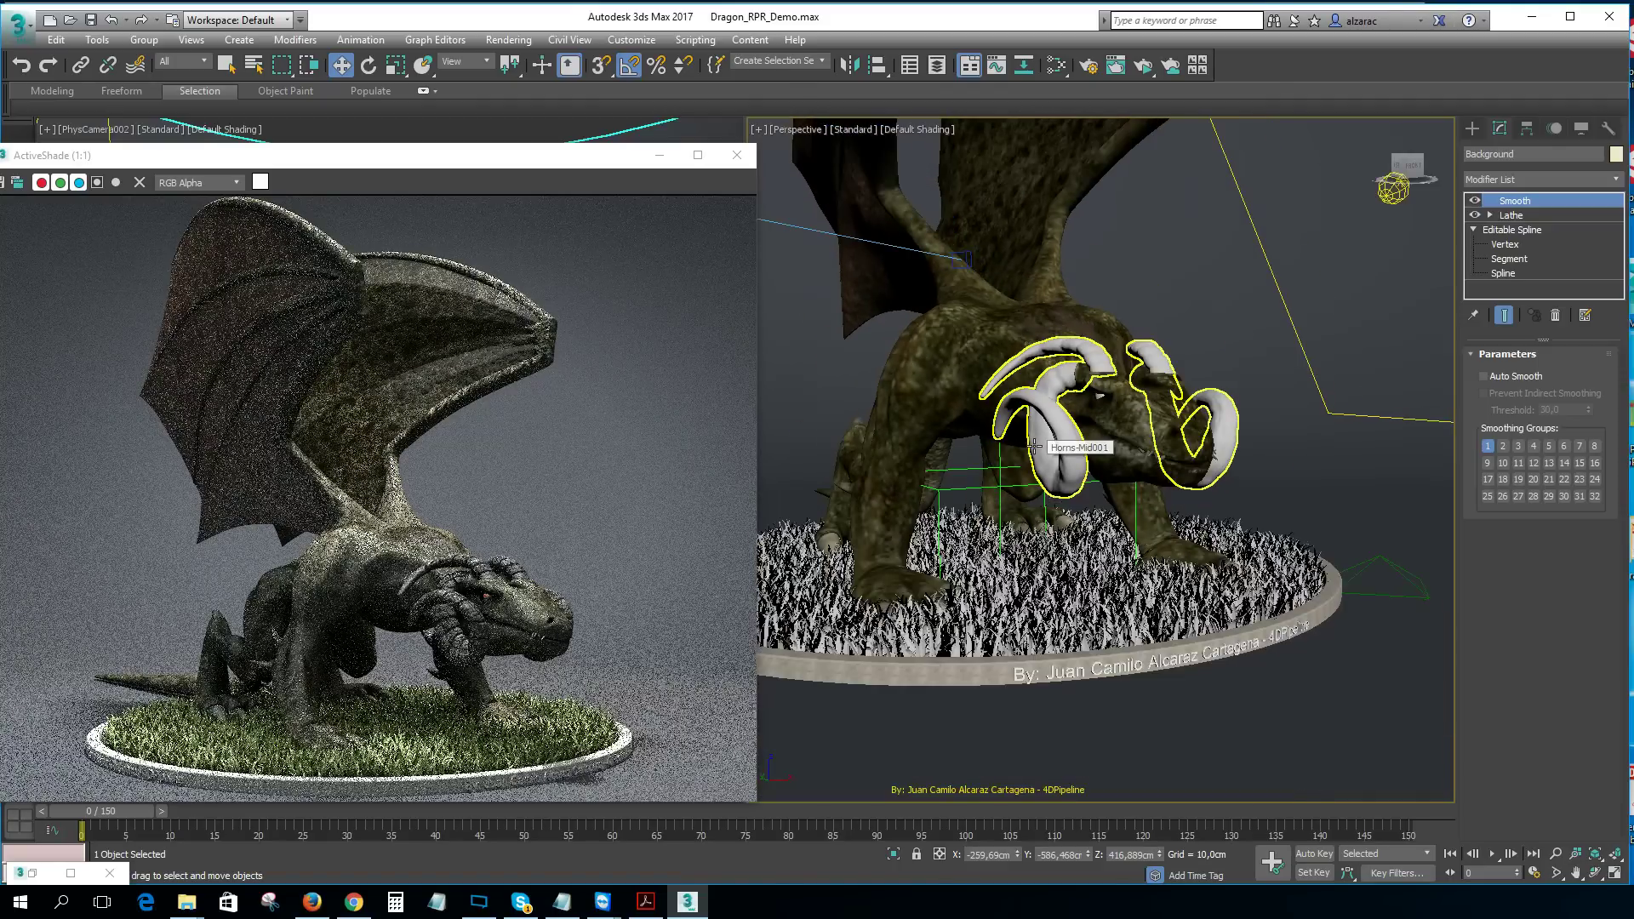
Step: Move the ActiveShade window off the time slider, try frame 3 of the animation, and return to frame 0
left_click_drag(338, 160, 337, 145)
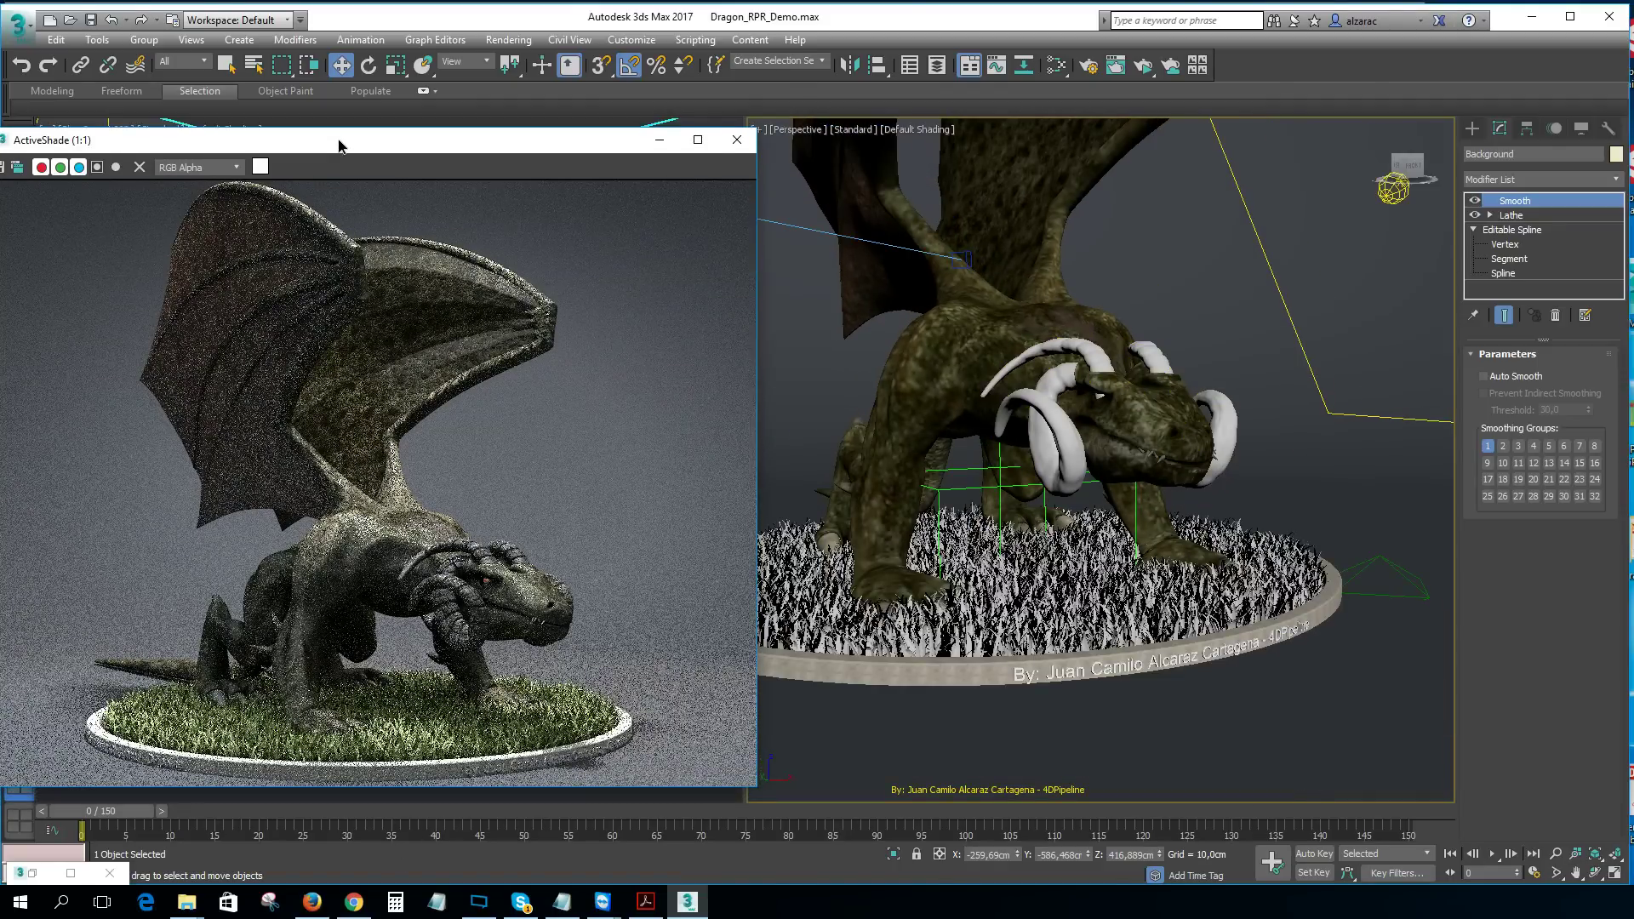
left_click_drag(140, 810, 169, 819)
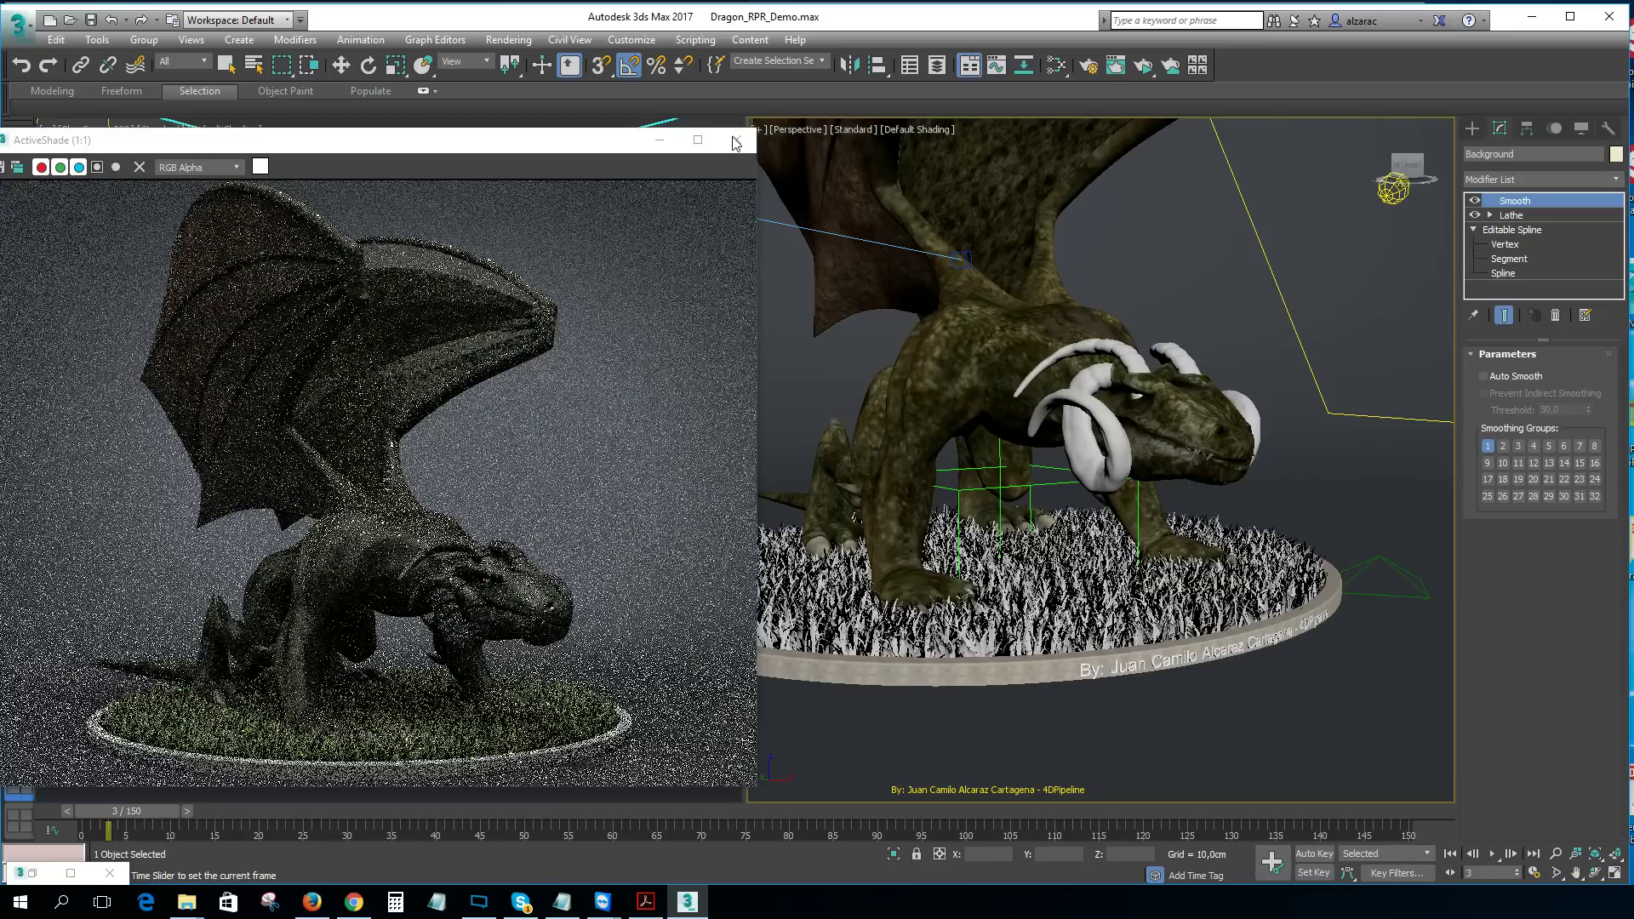
key("Home")
key("w")
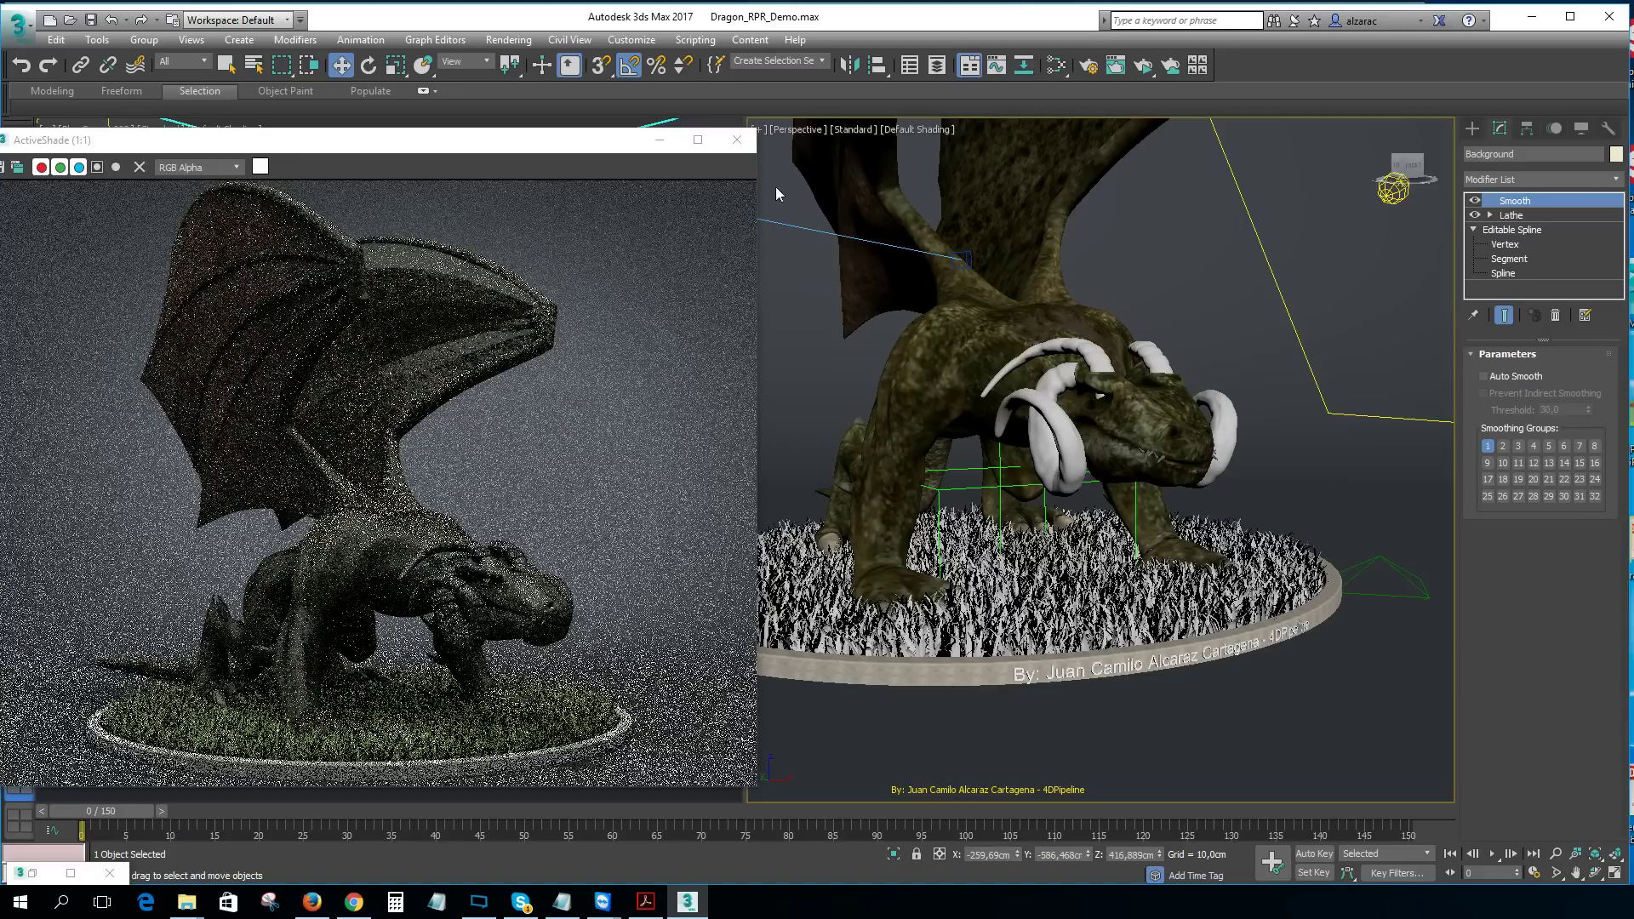
Step: Close the ActiveShade window and scrub through the dragon's animation, stopping at frame 13
left_click(733, 147)
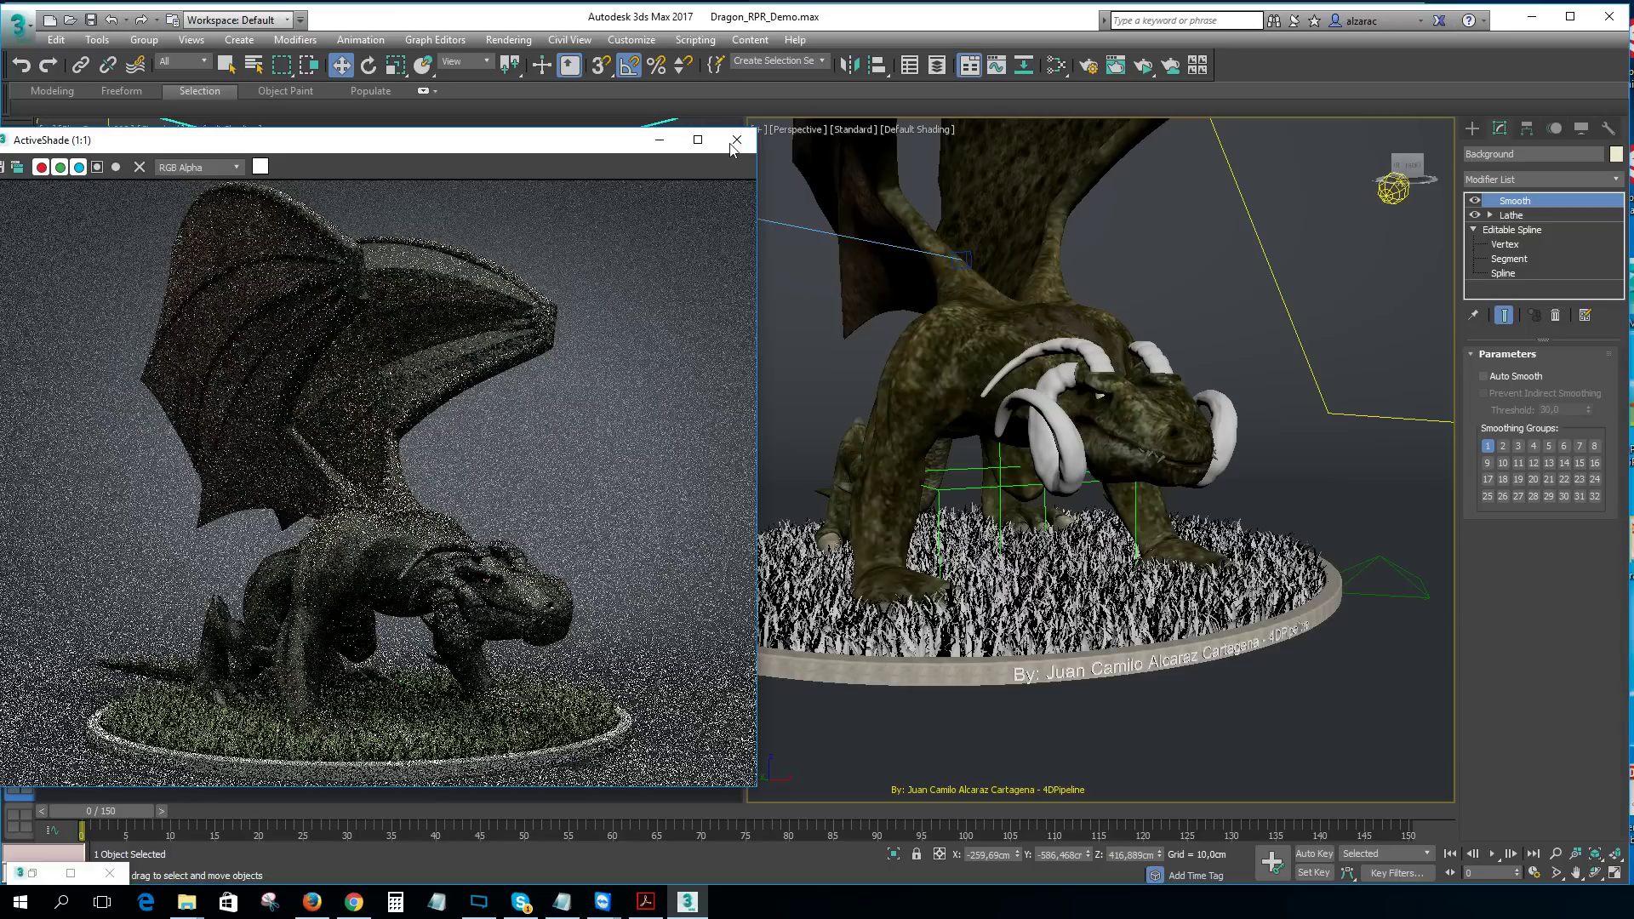
left_click(734, 142)
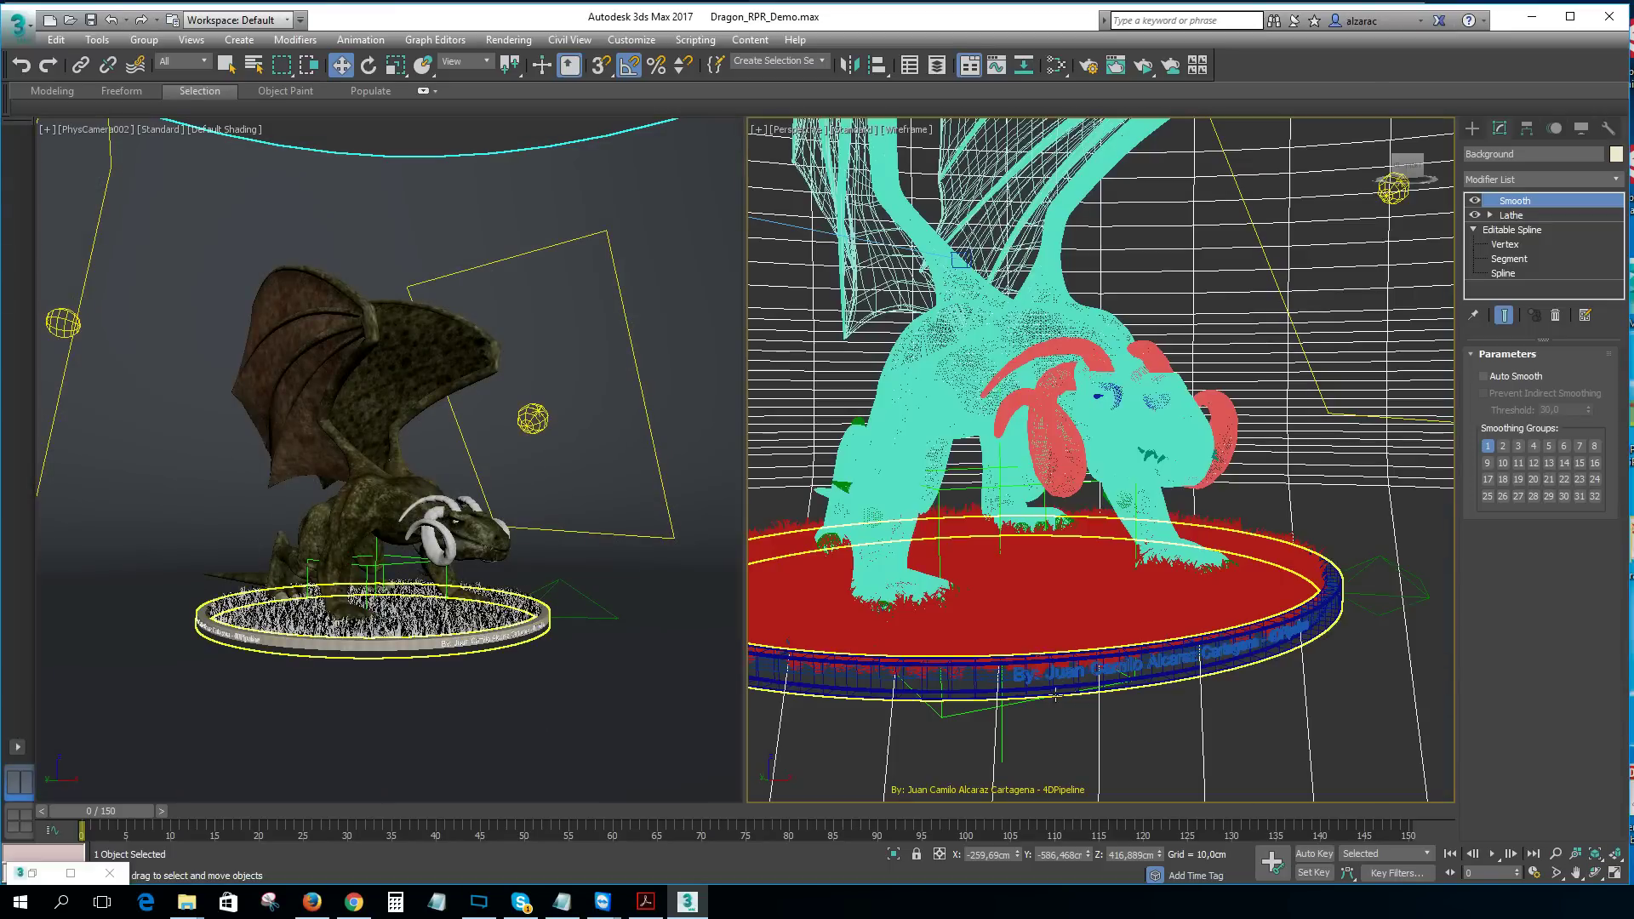
left_click(1026, 681)
left_click_drag(143, 815, 387, 811)
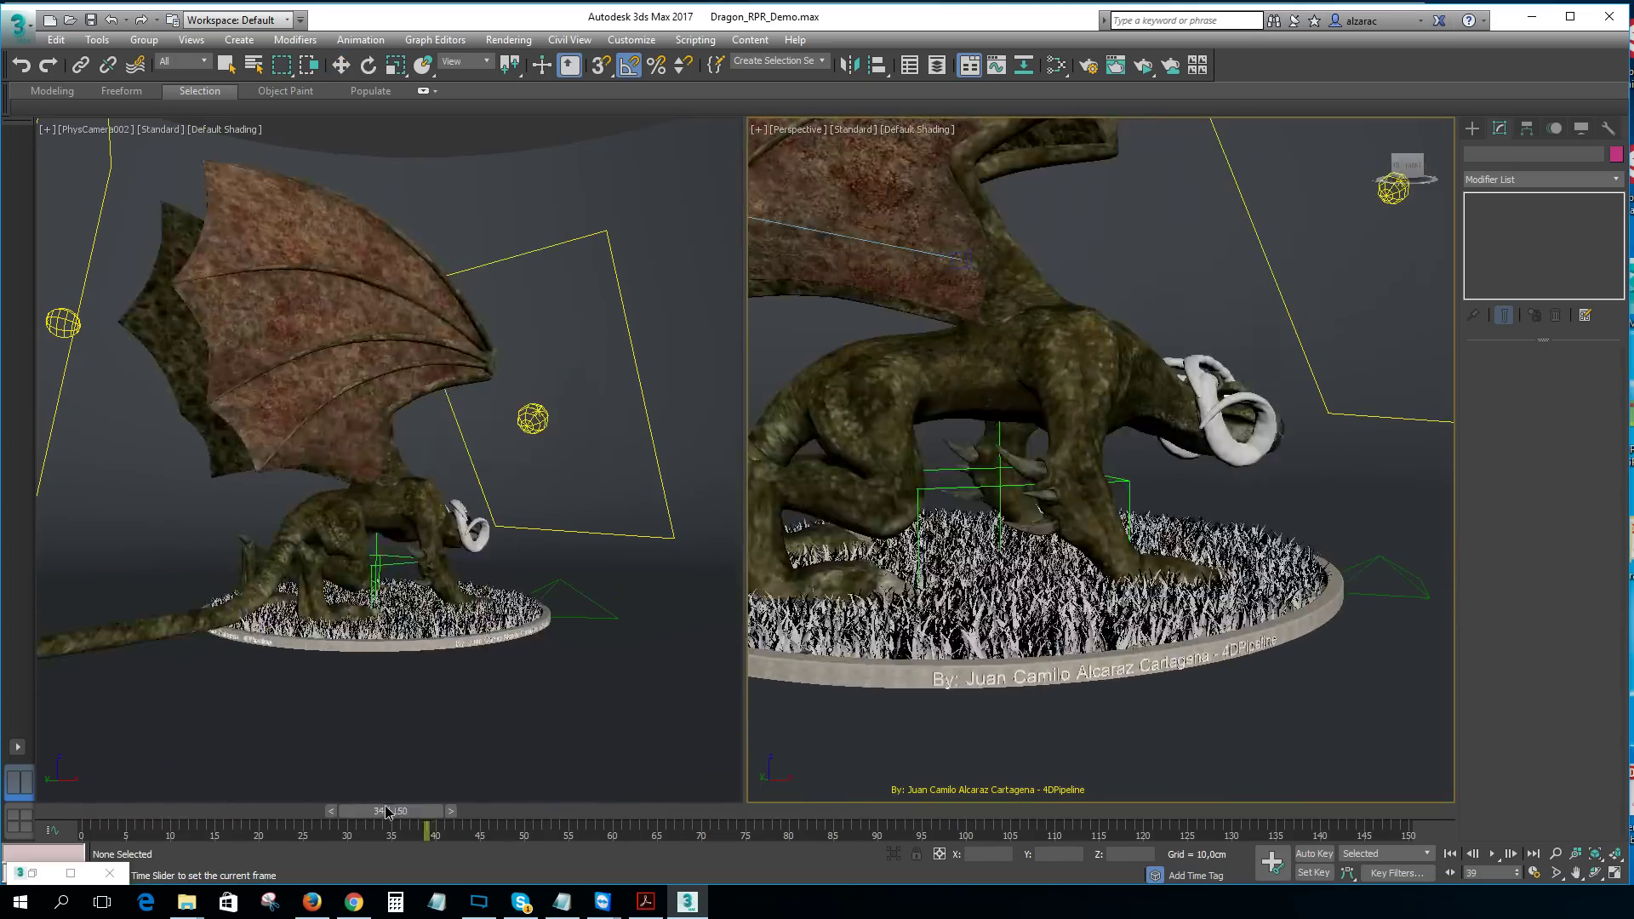
key("/")
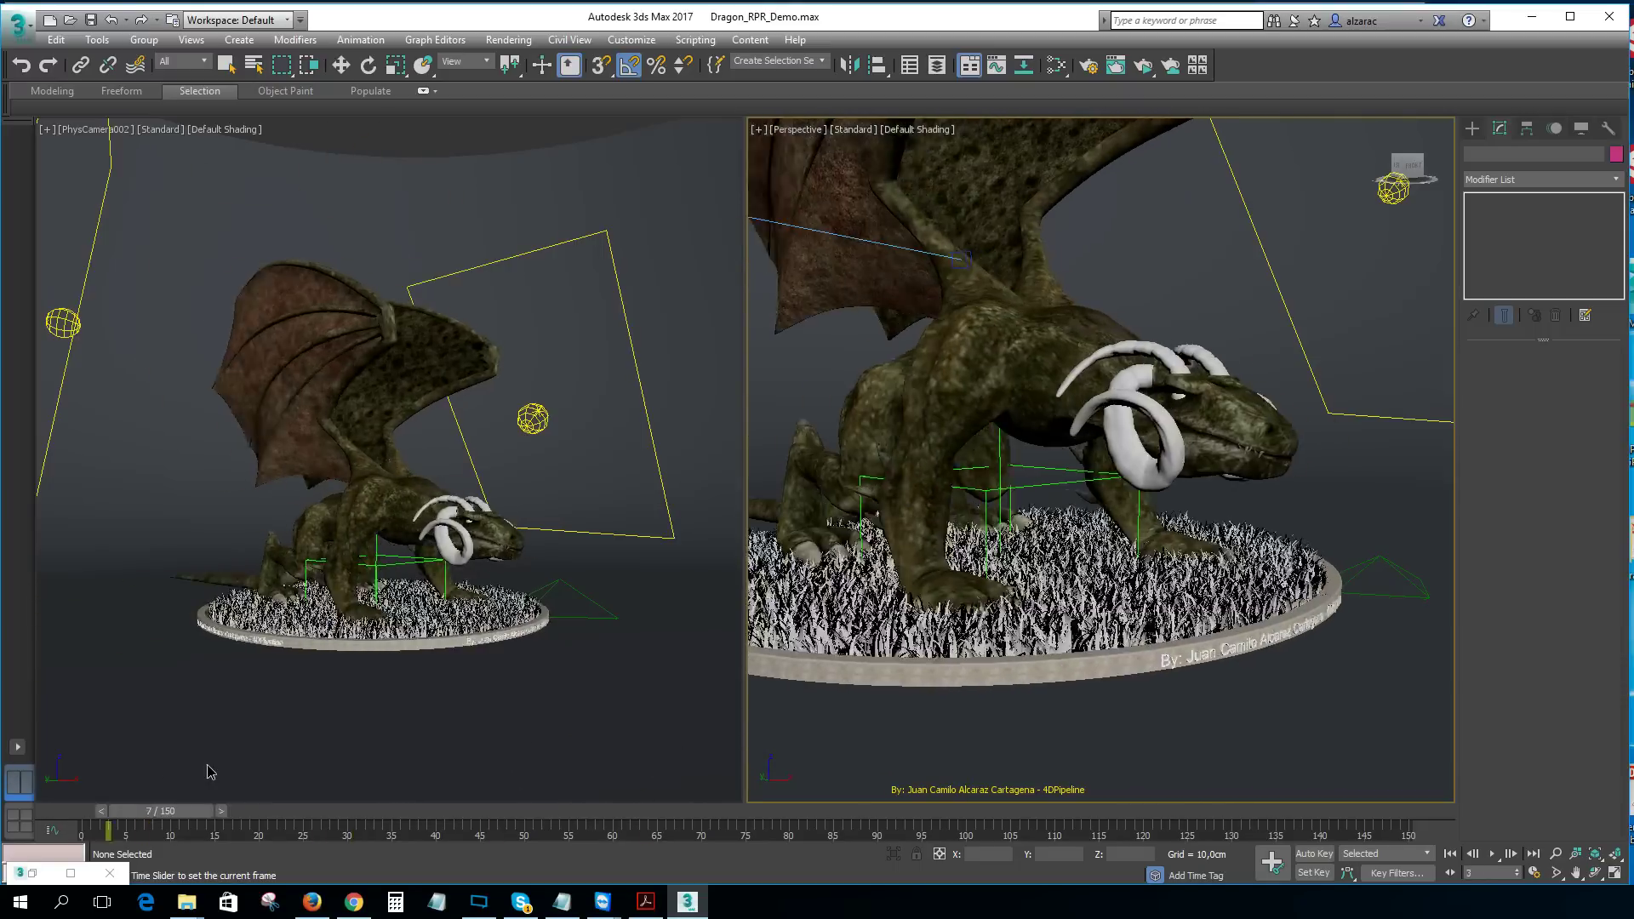
key("/")
key("w")
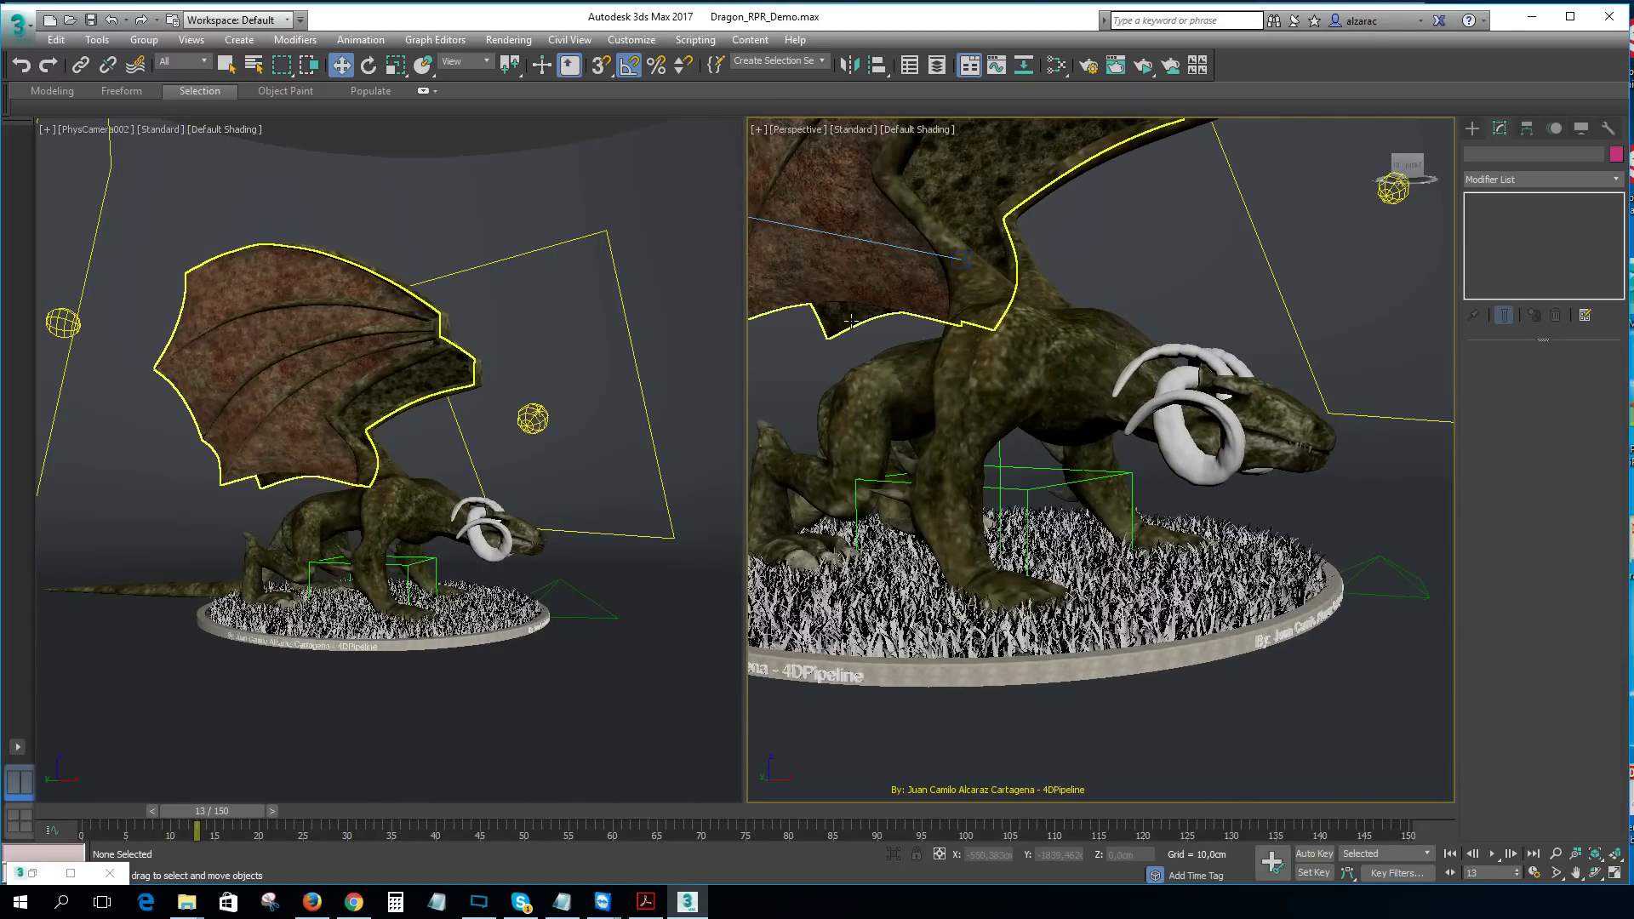
left_click(601, 175)
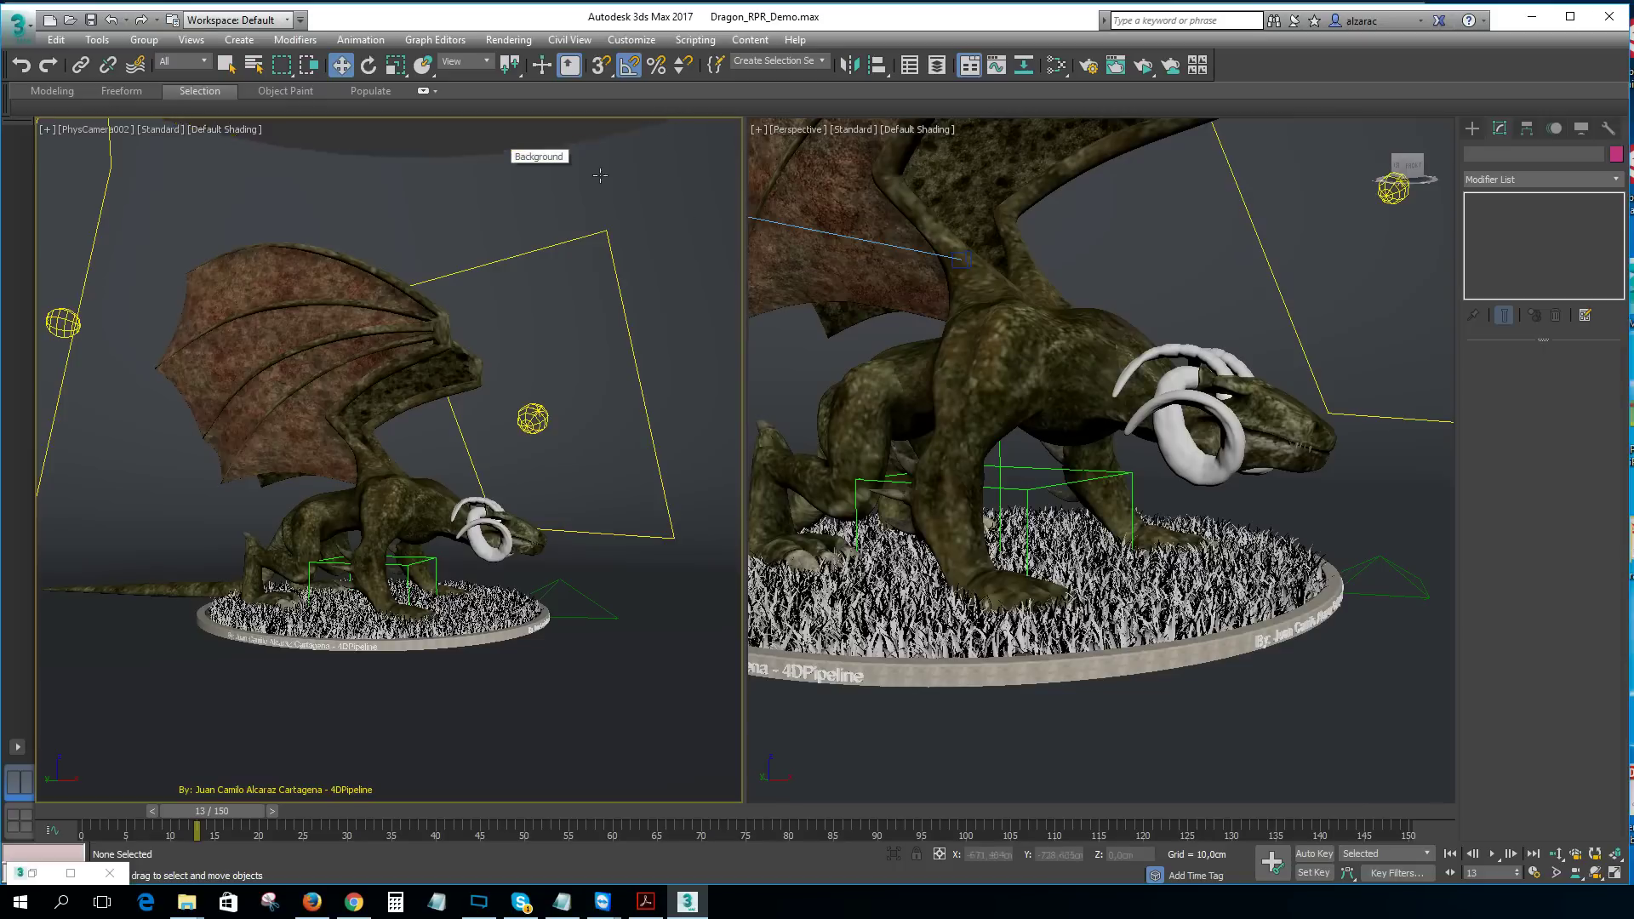
left_click(911, 565)
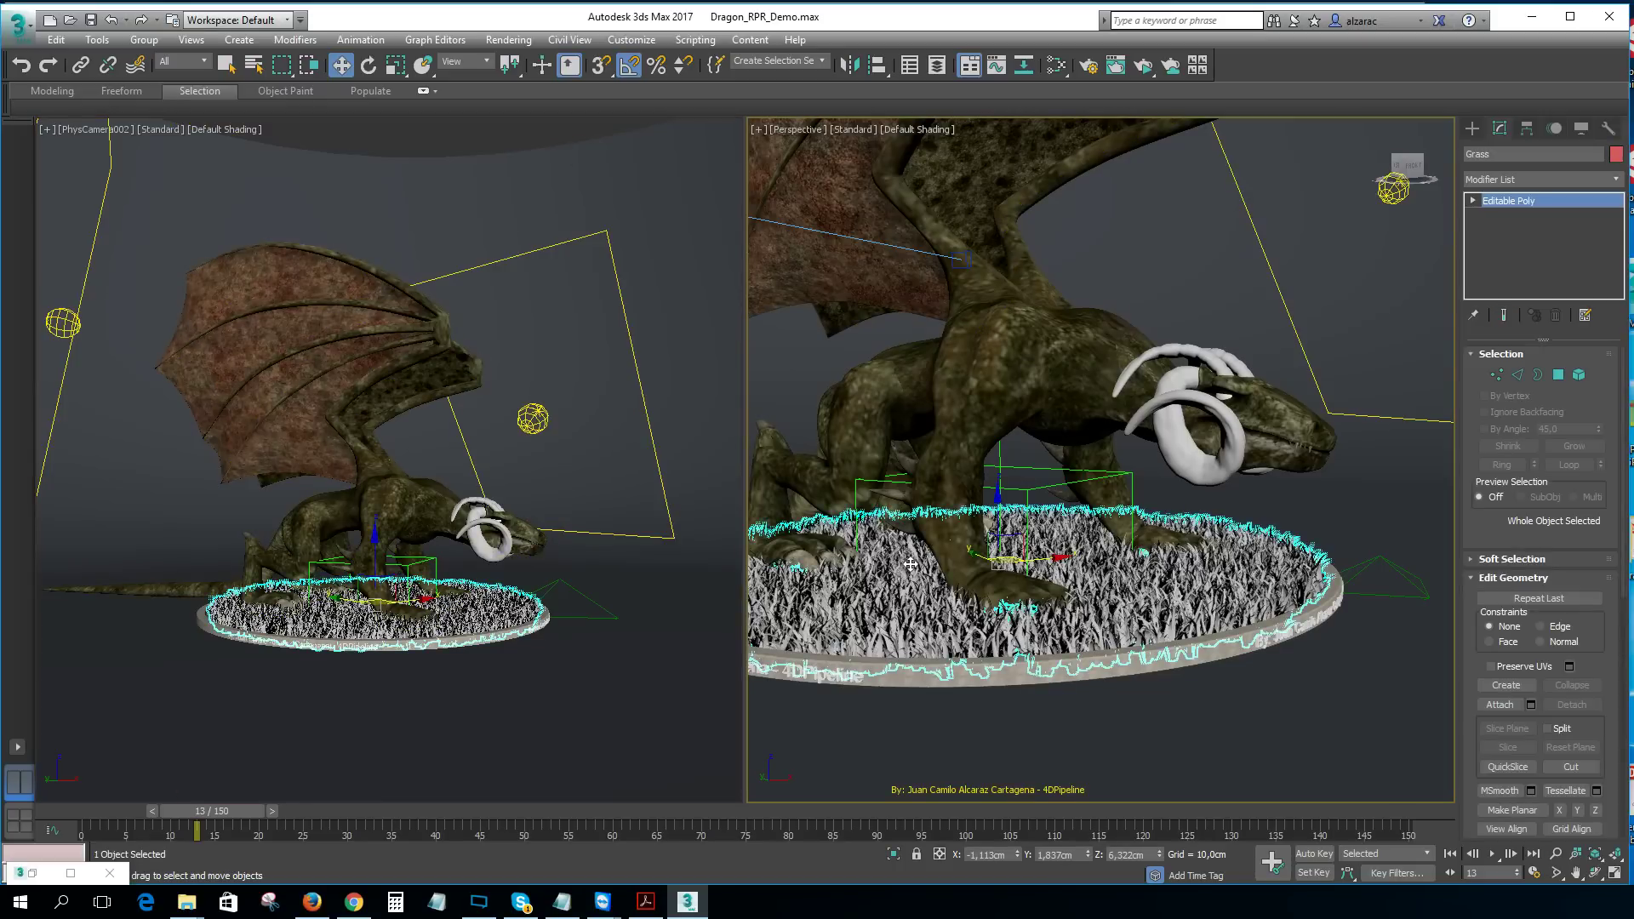
left_click(478, 124)
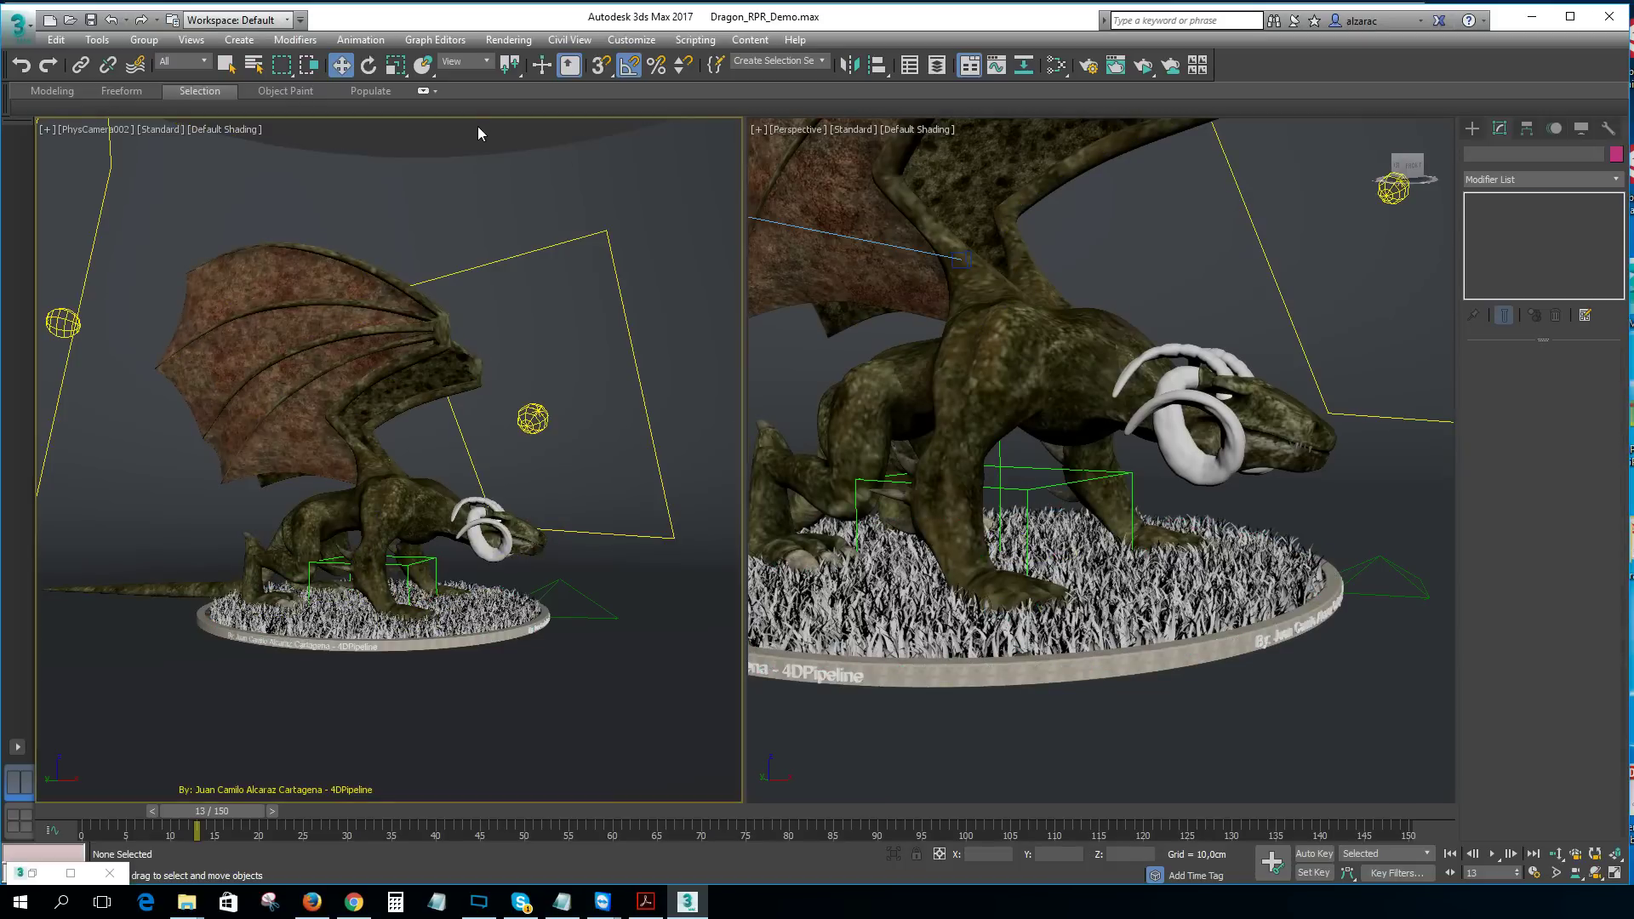
left_click(752, 322)
Step: Set the render output width to 600 and start an ActiveShade render of the PhysCamera002 view
key("F10")
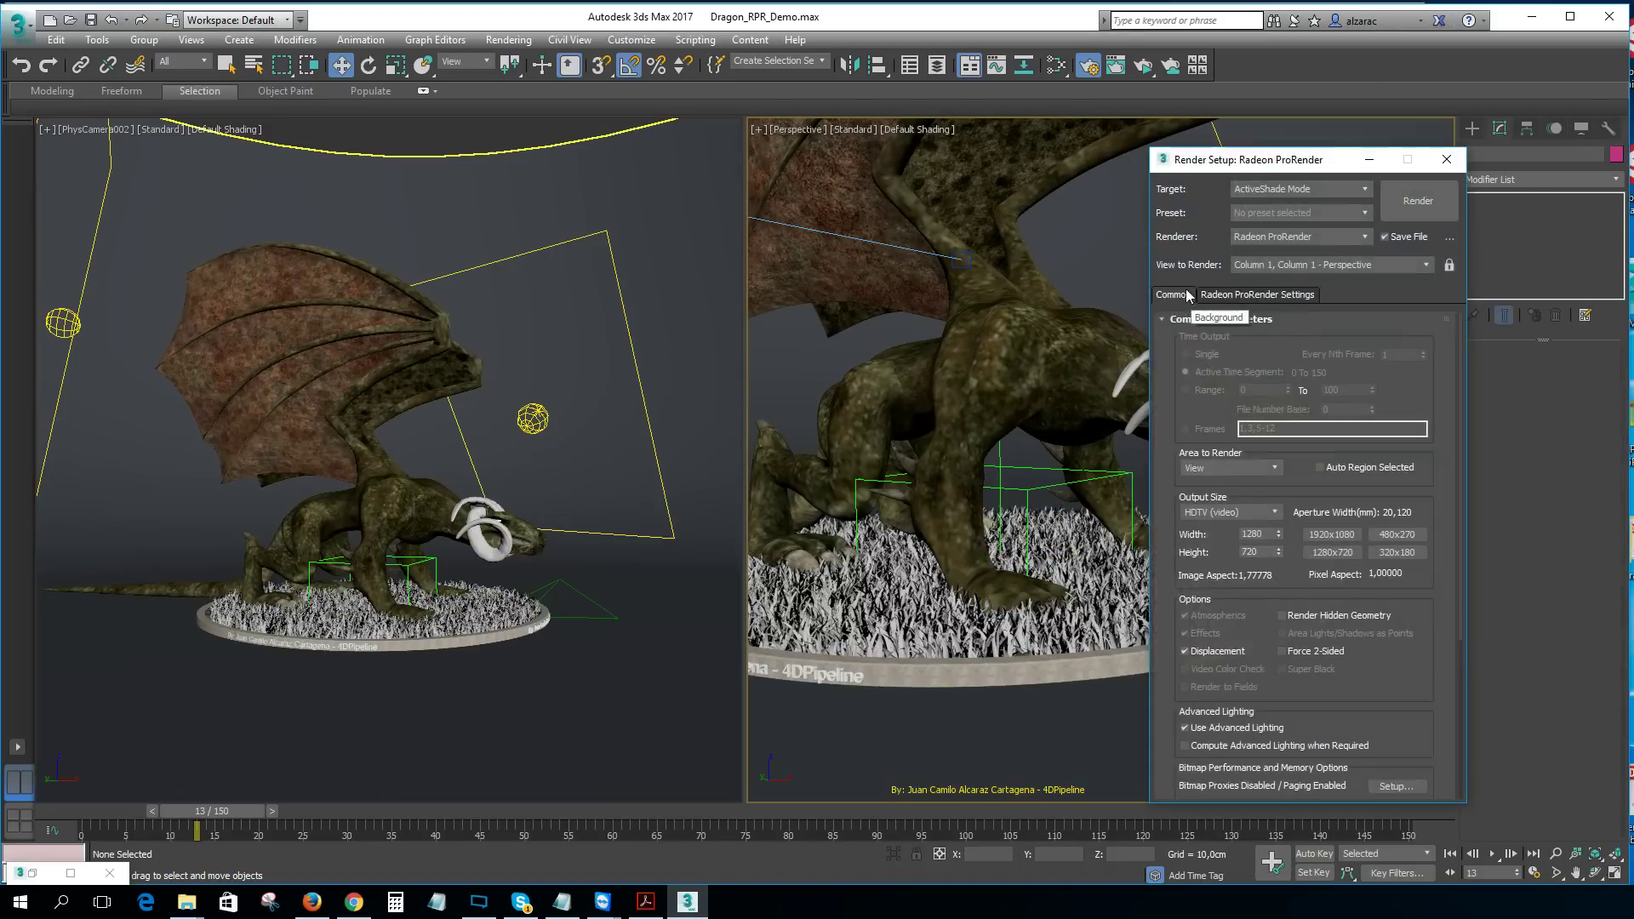
double_click(1264, 533)
type("600")
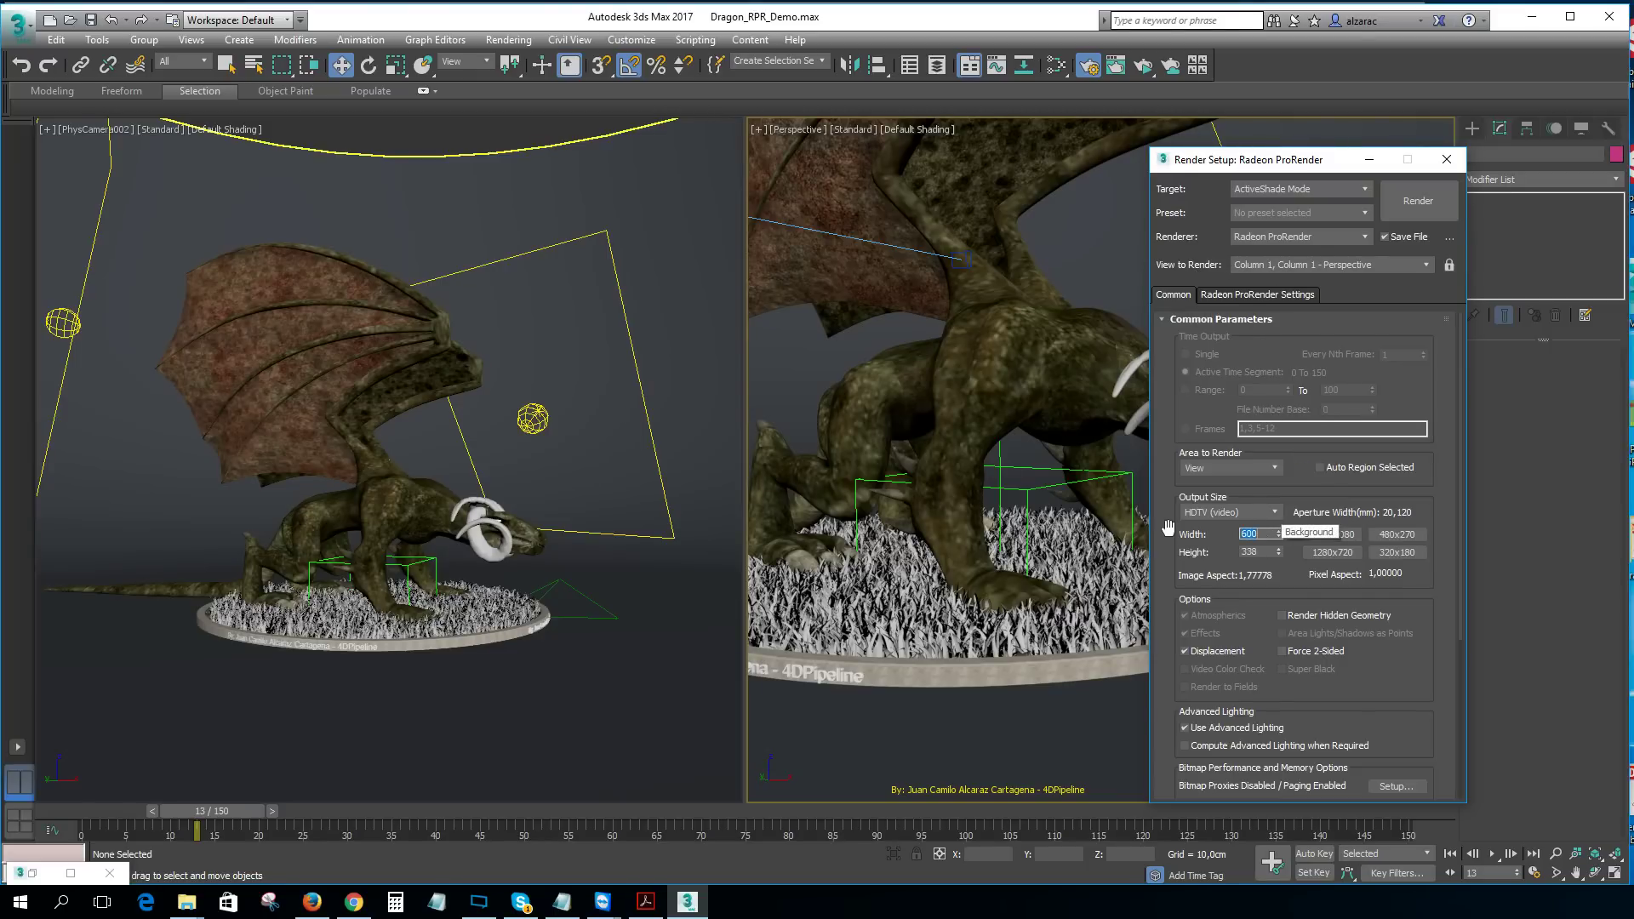
left_click(714, 409)
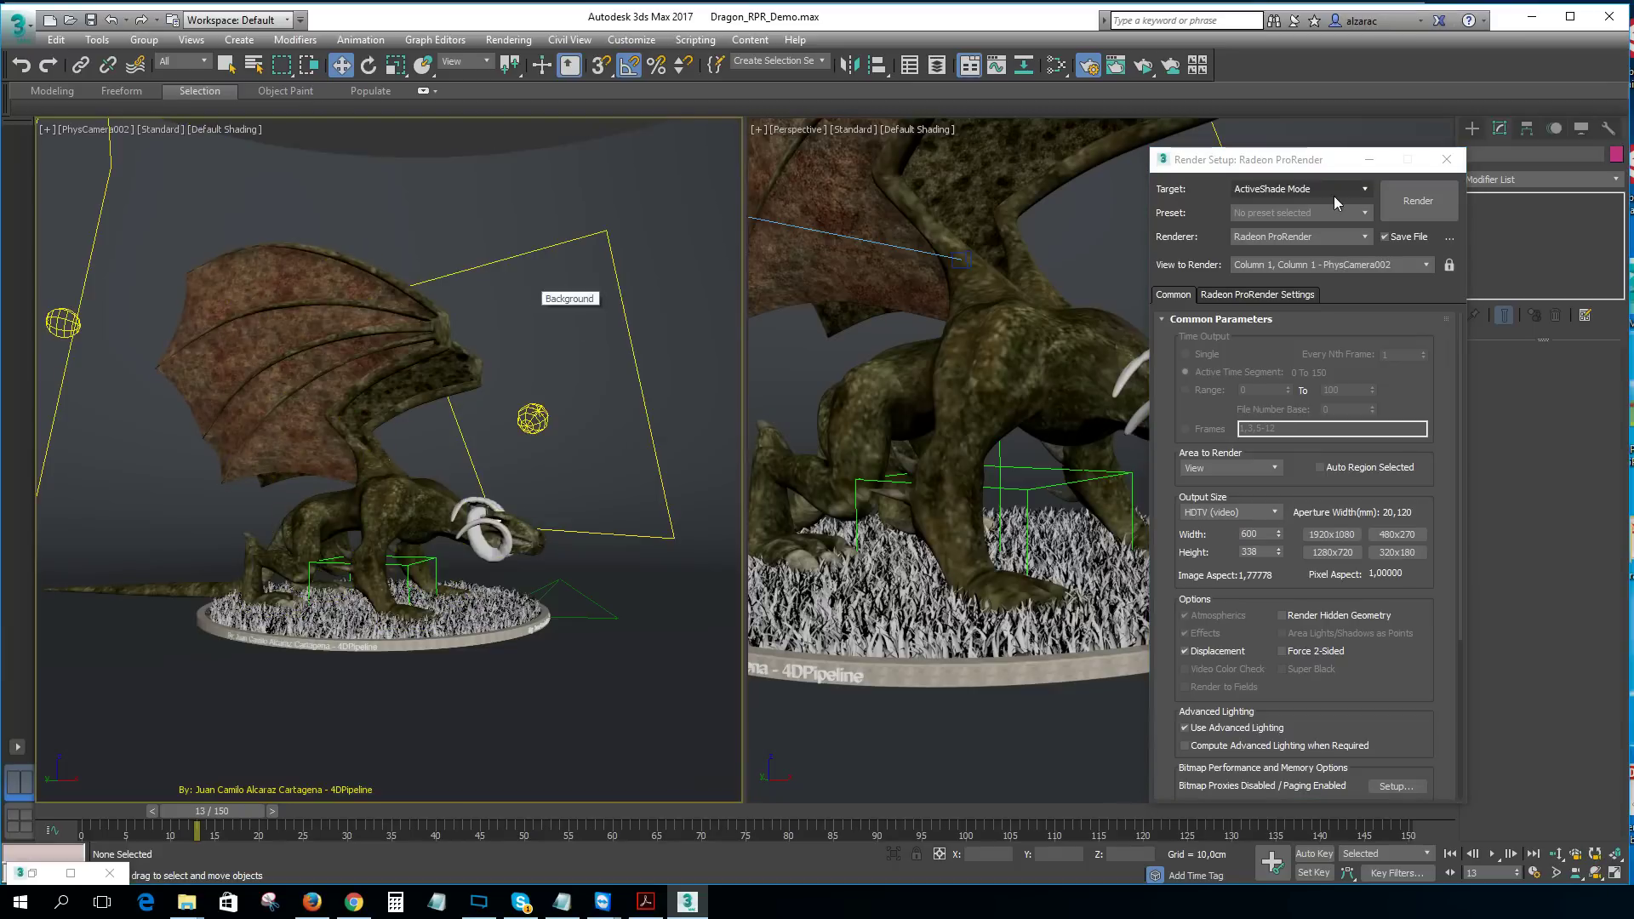
left_click(1407, 206)
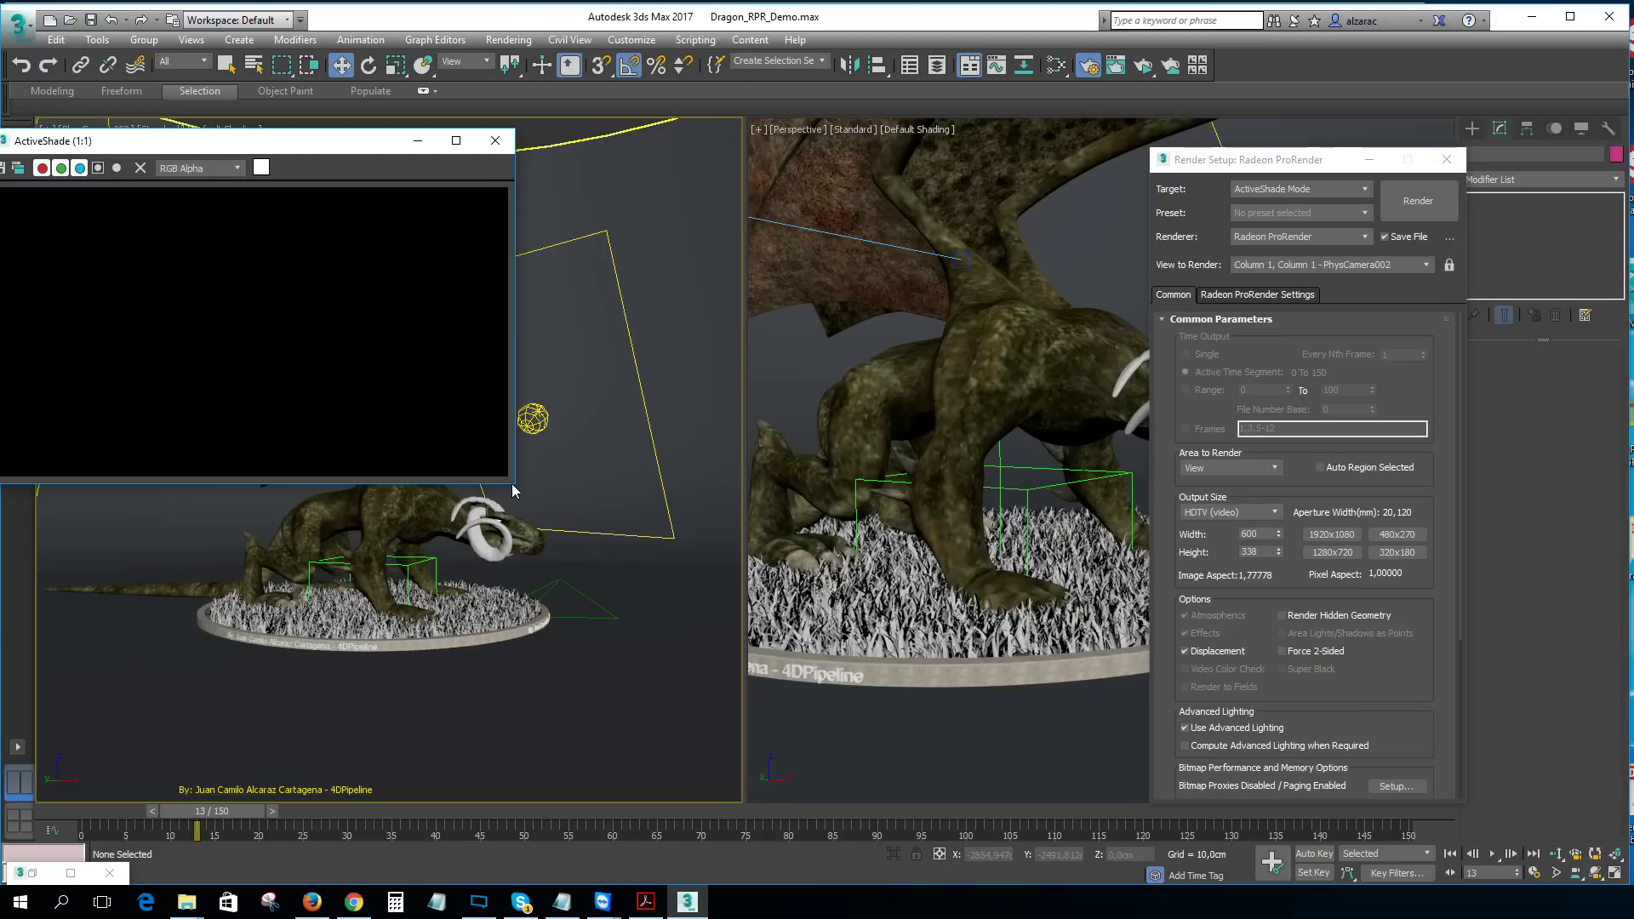
Step: Enlarge the ActiveShade window over the camera viewport and zoom the render to 2:1
left_click_drag(507, 483, 737, 629)
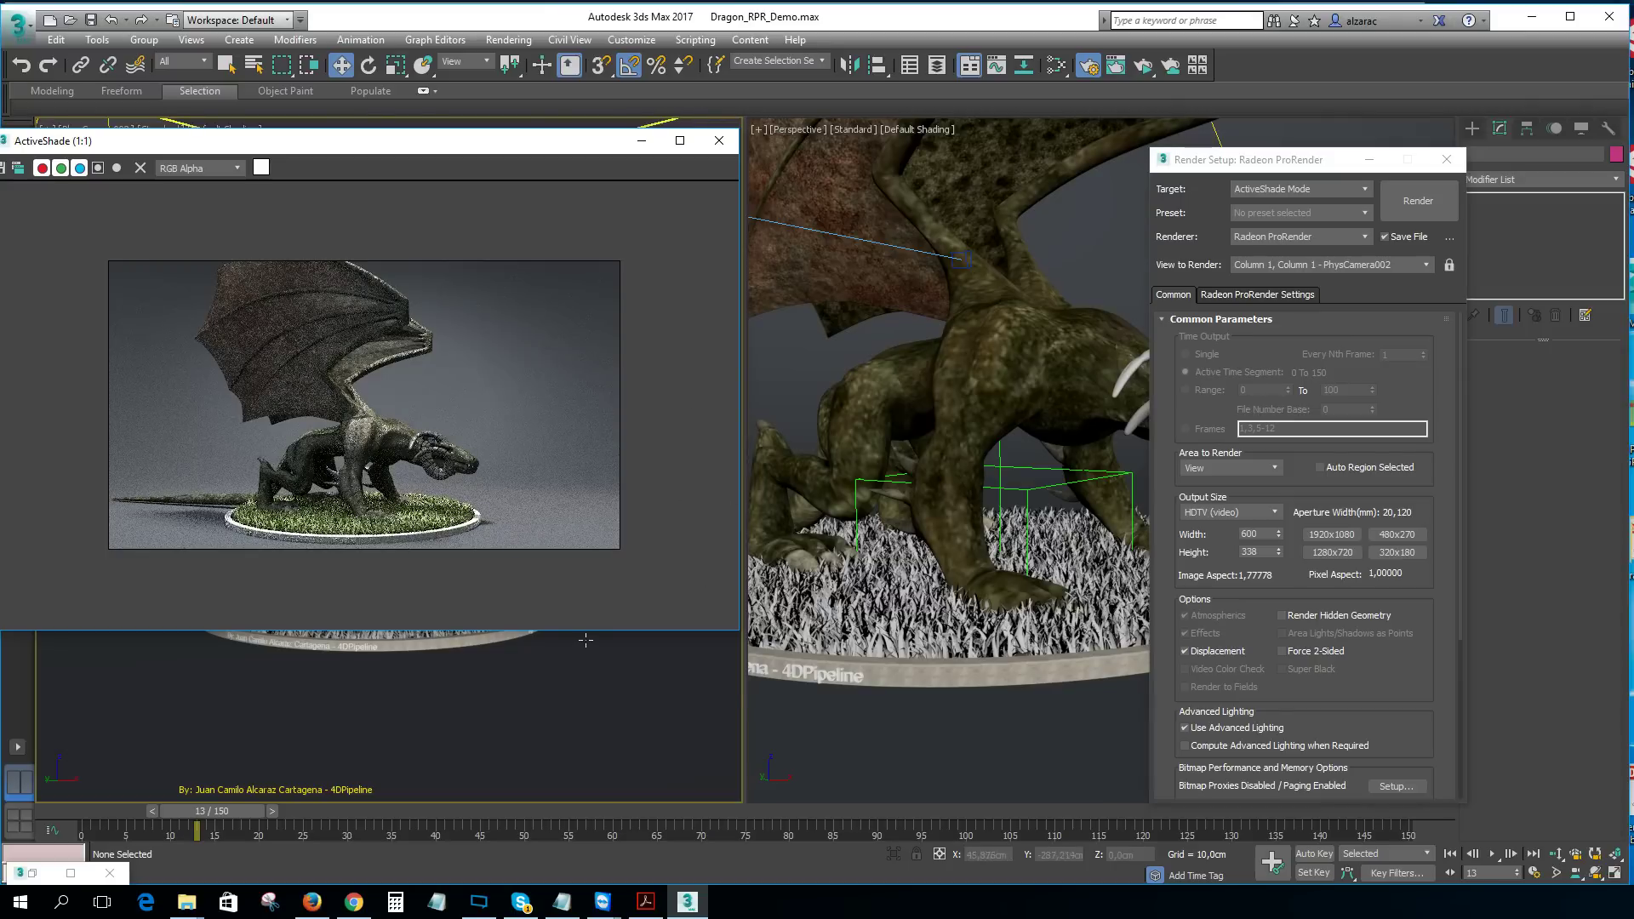
left_click_drag(585, 630, 591, 687)
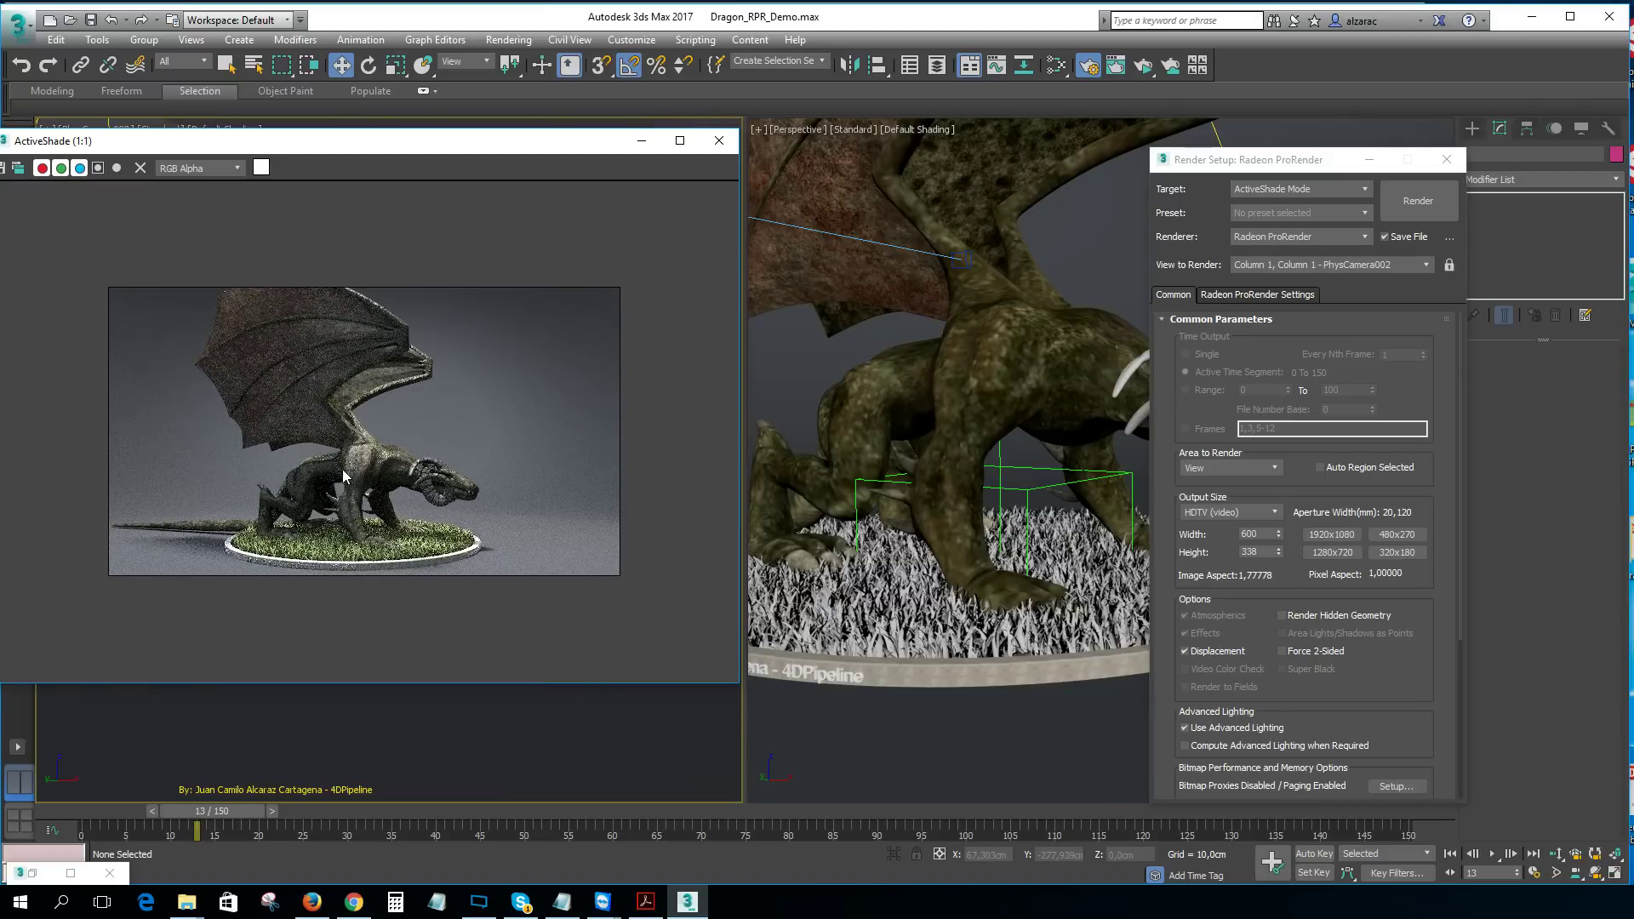
scroll(352, 488, "up", 1)
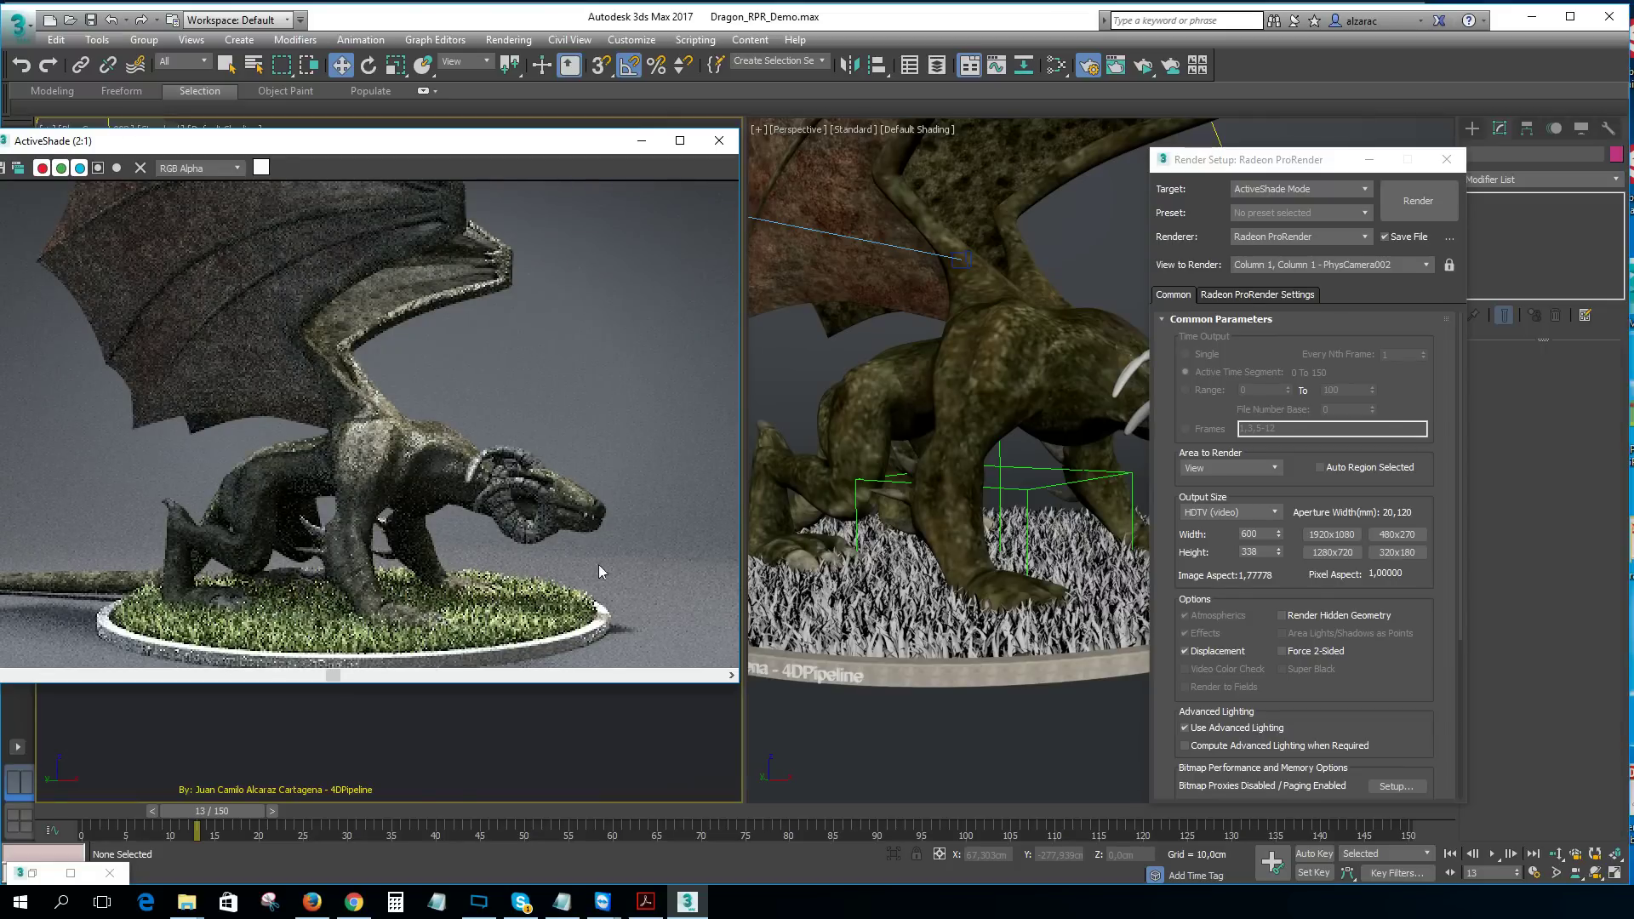
left_click_drag(657, 684, 660, 772)
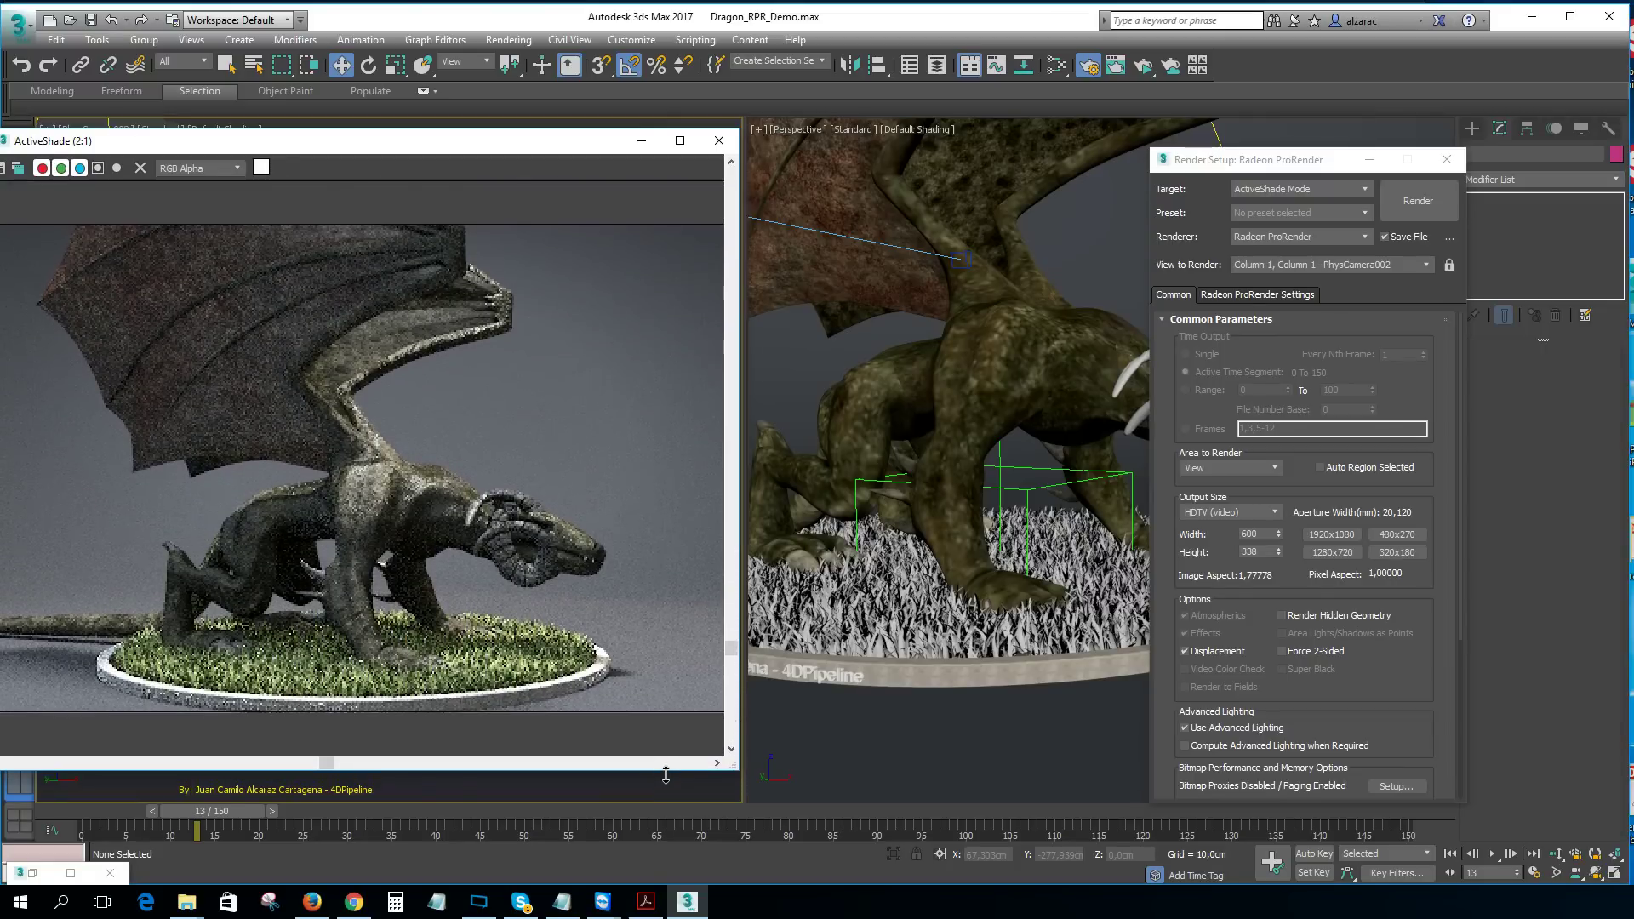
Step: Enable motion blur in the Radeon ProRender settings and set its scale to 10
left_click(1236, 297)
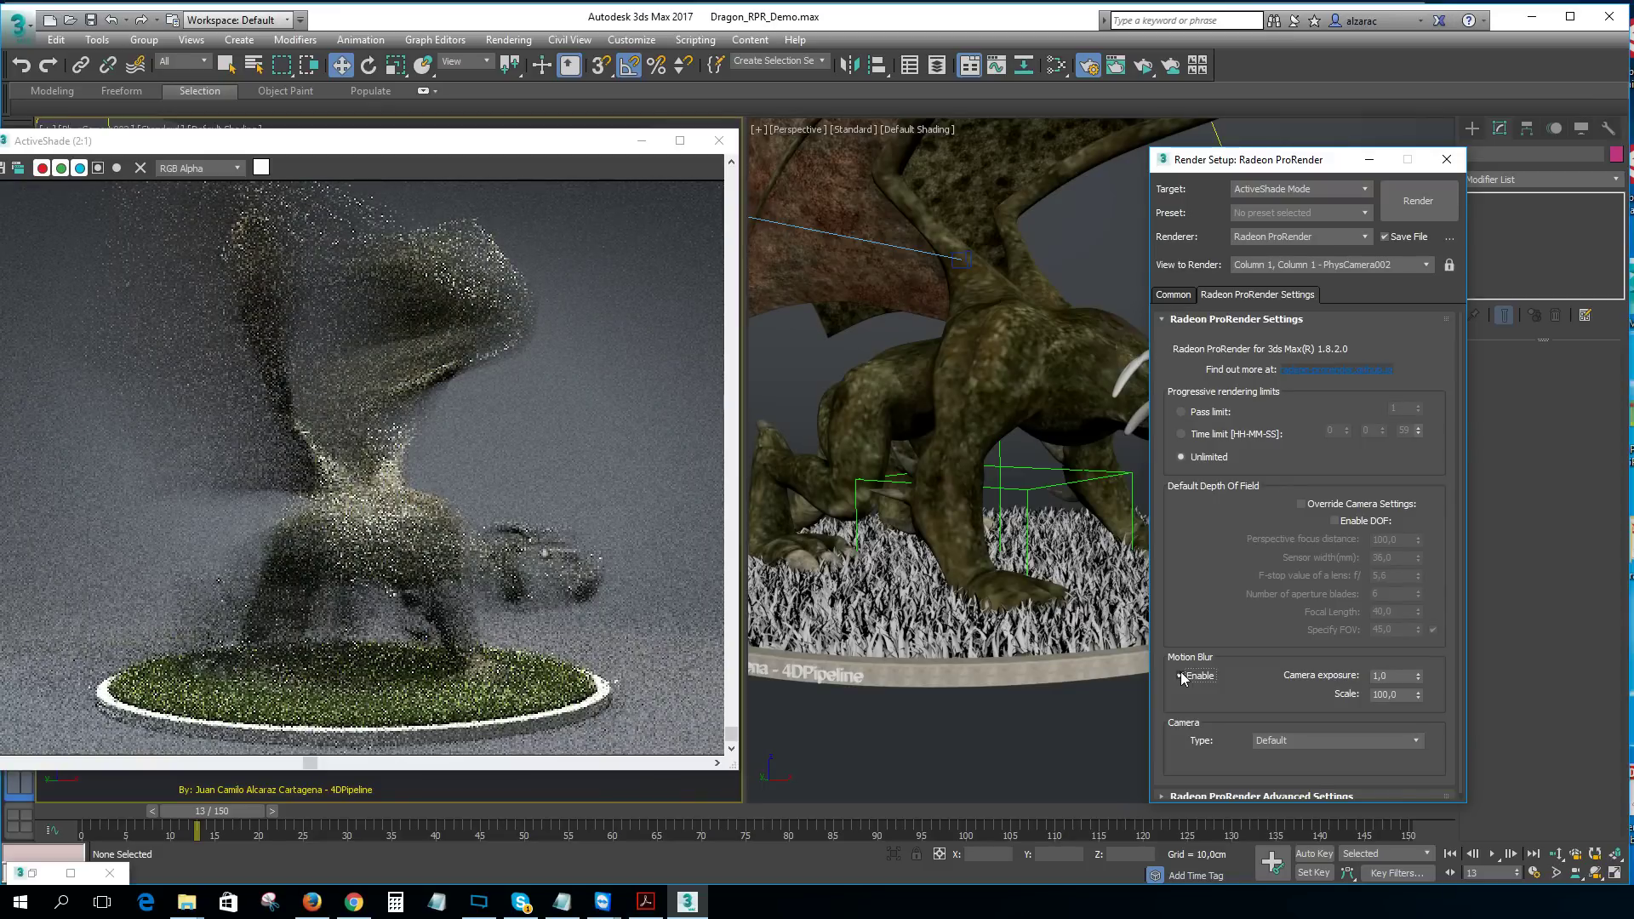
double_click(1387, 694)
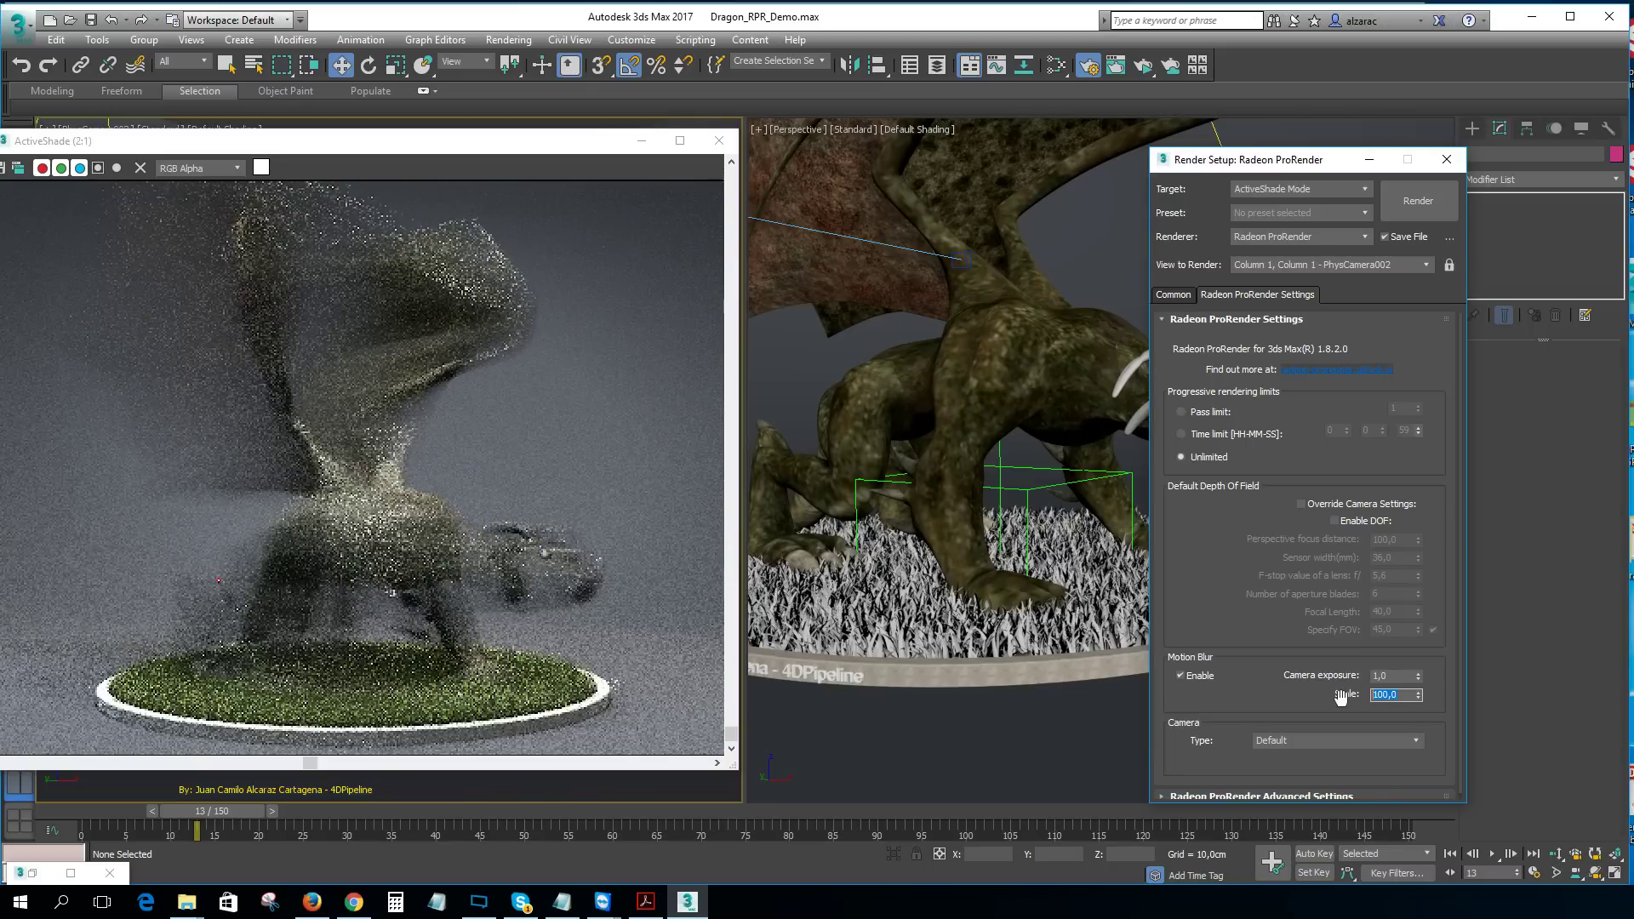
type("10")
key("Return")
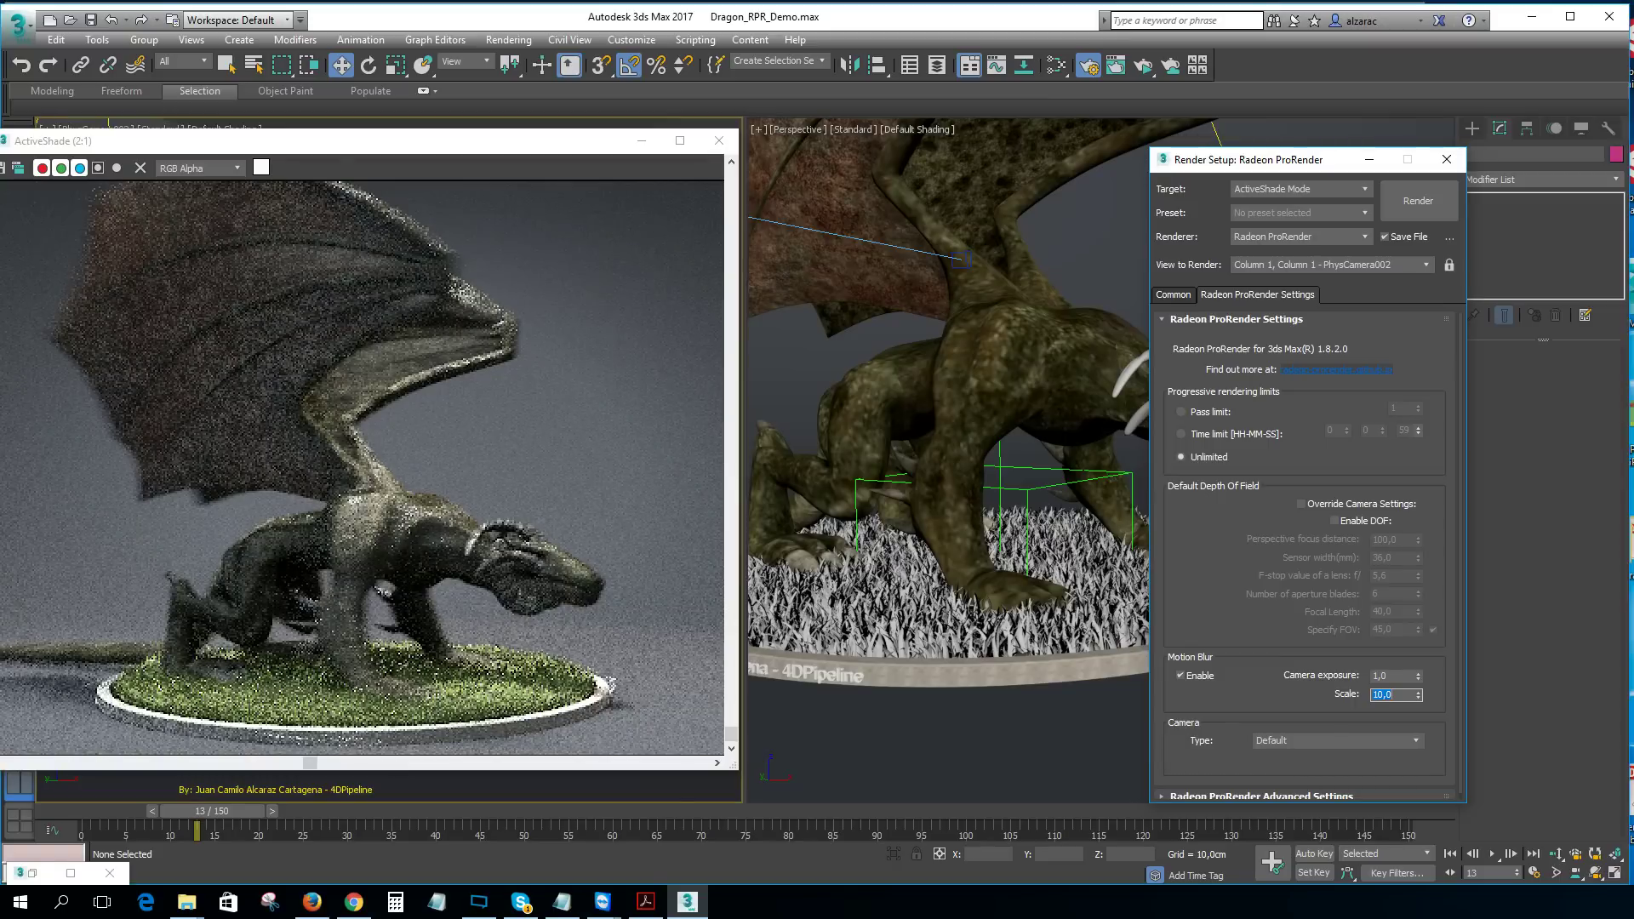
key("ctrl+2")
mouse_move(375, 568)
left_mouse_down()
mouse_move(311, 608)
mouse_move(404, 625)
left_mouse_up()
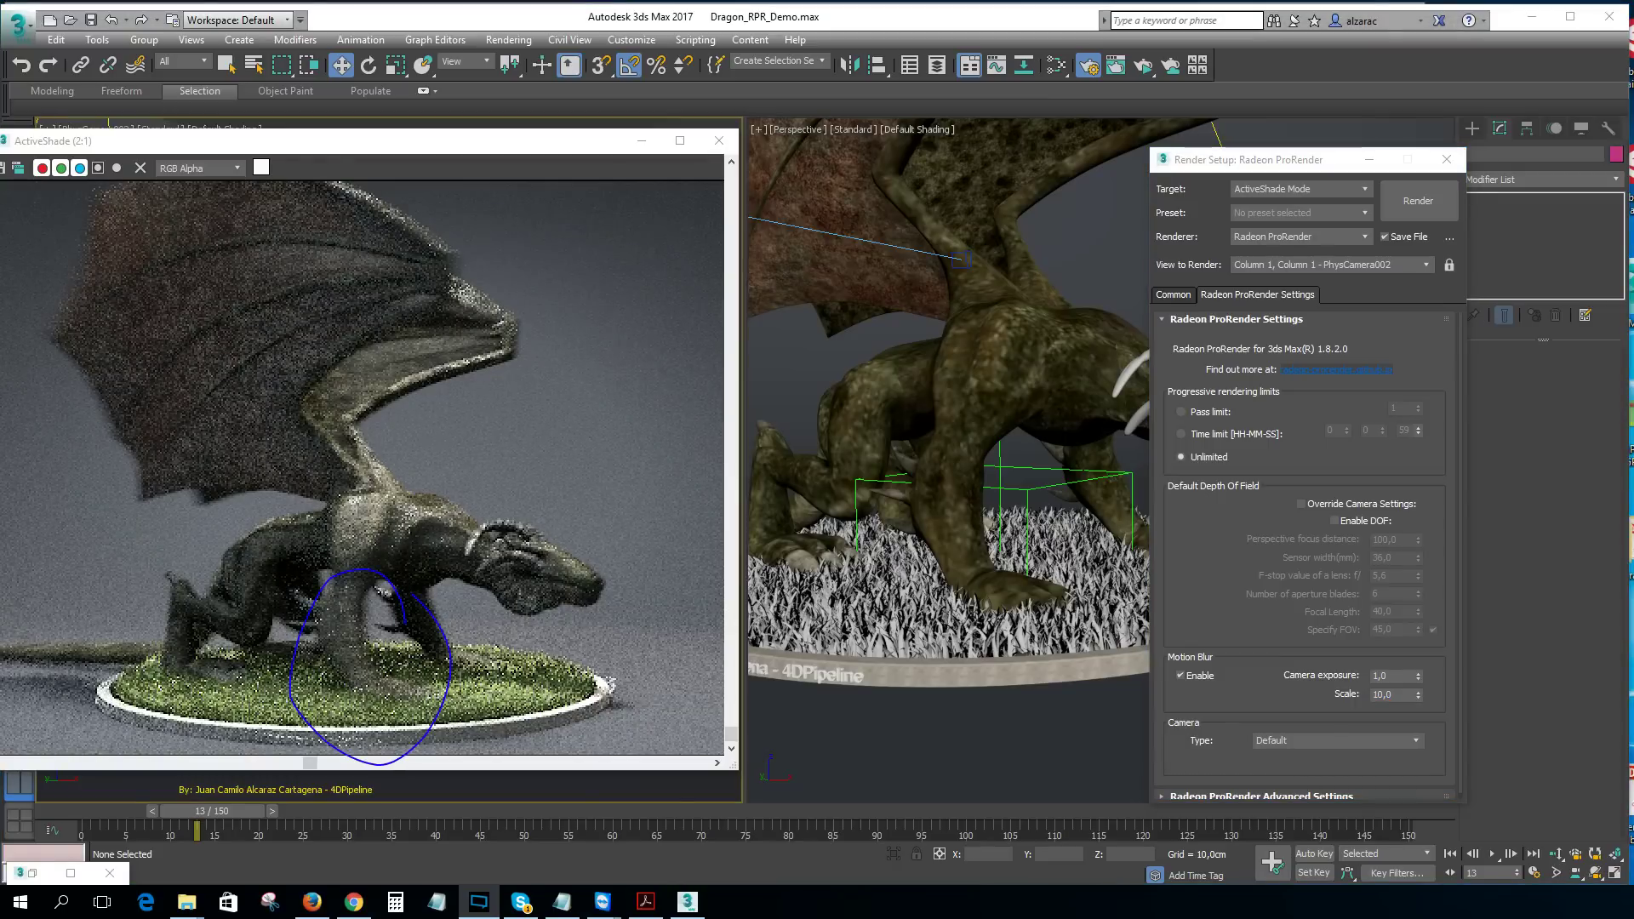
mouse_move(54, 240)
left_mouse_down()
mouse_move(58, 509)
mouse_move(247, 430)
left_mouse_up()
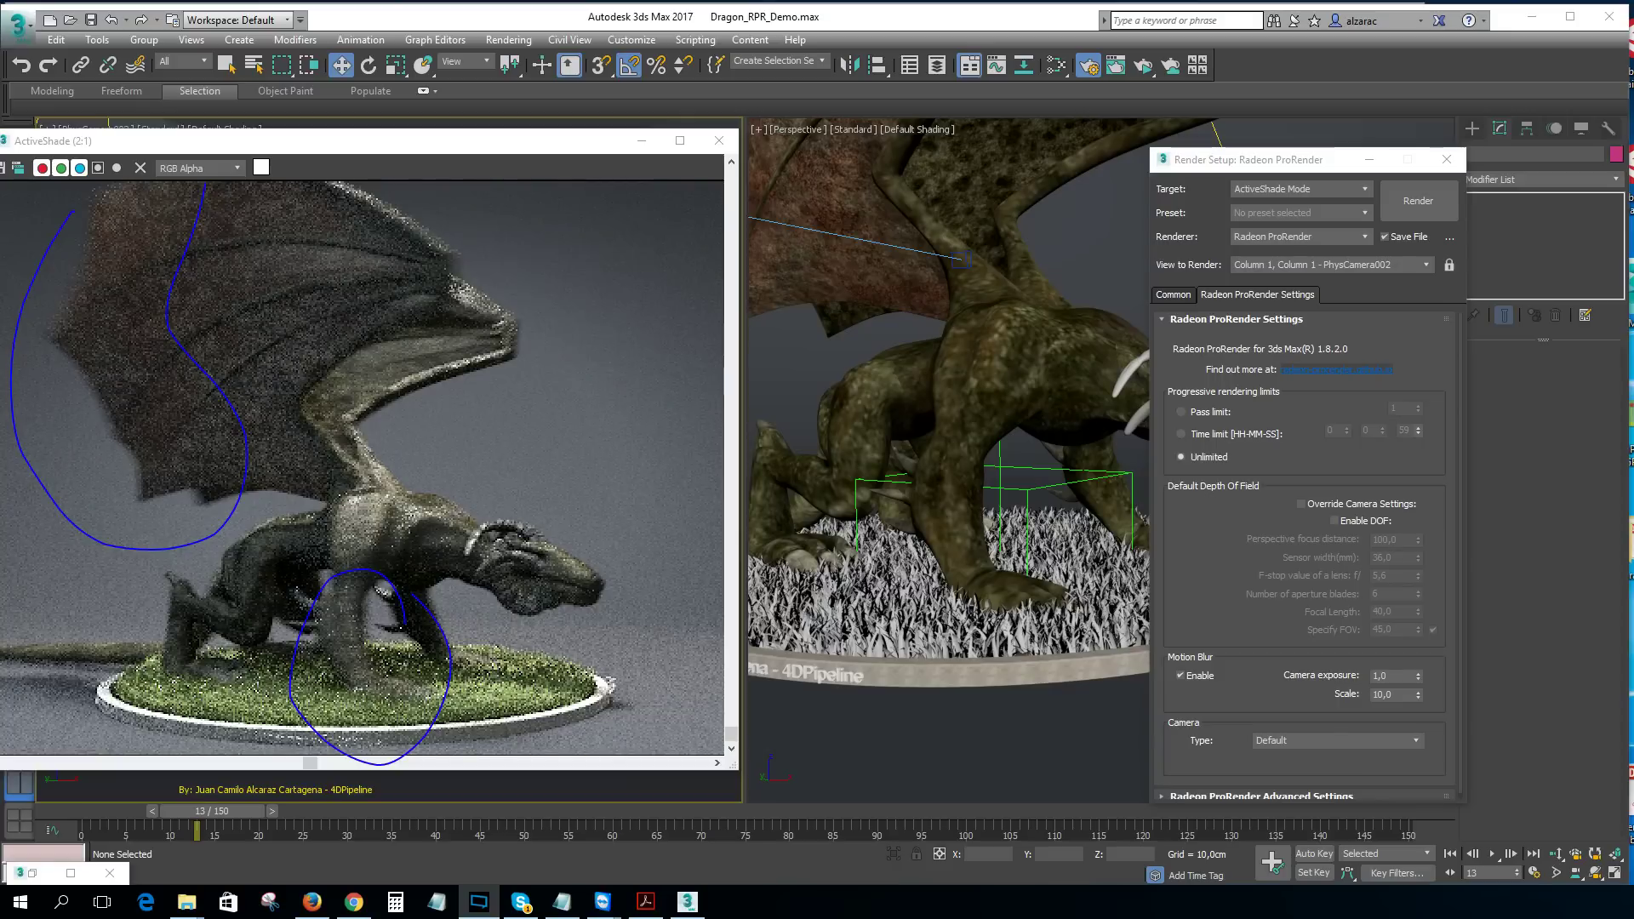
key("Escape")
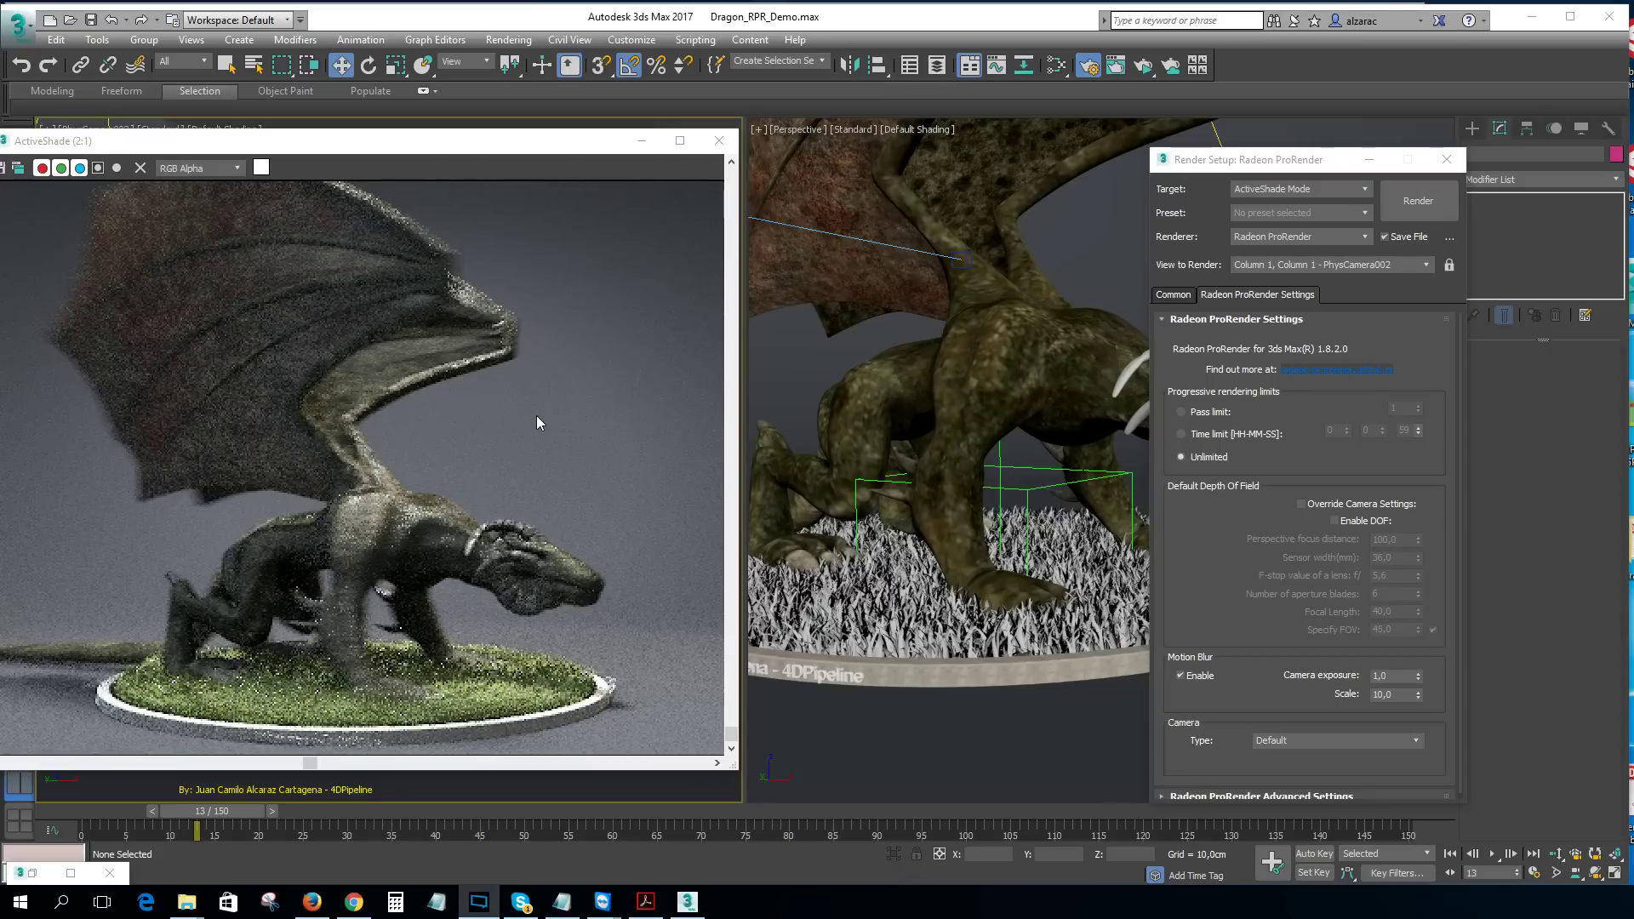
Step: Try motion blur camera exposures of 0.5 and 0.1 on the 1:1 render, and set the exposure back to 1
scroll(545, 417, "down", 1)
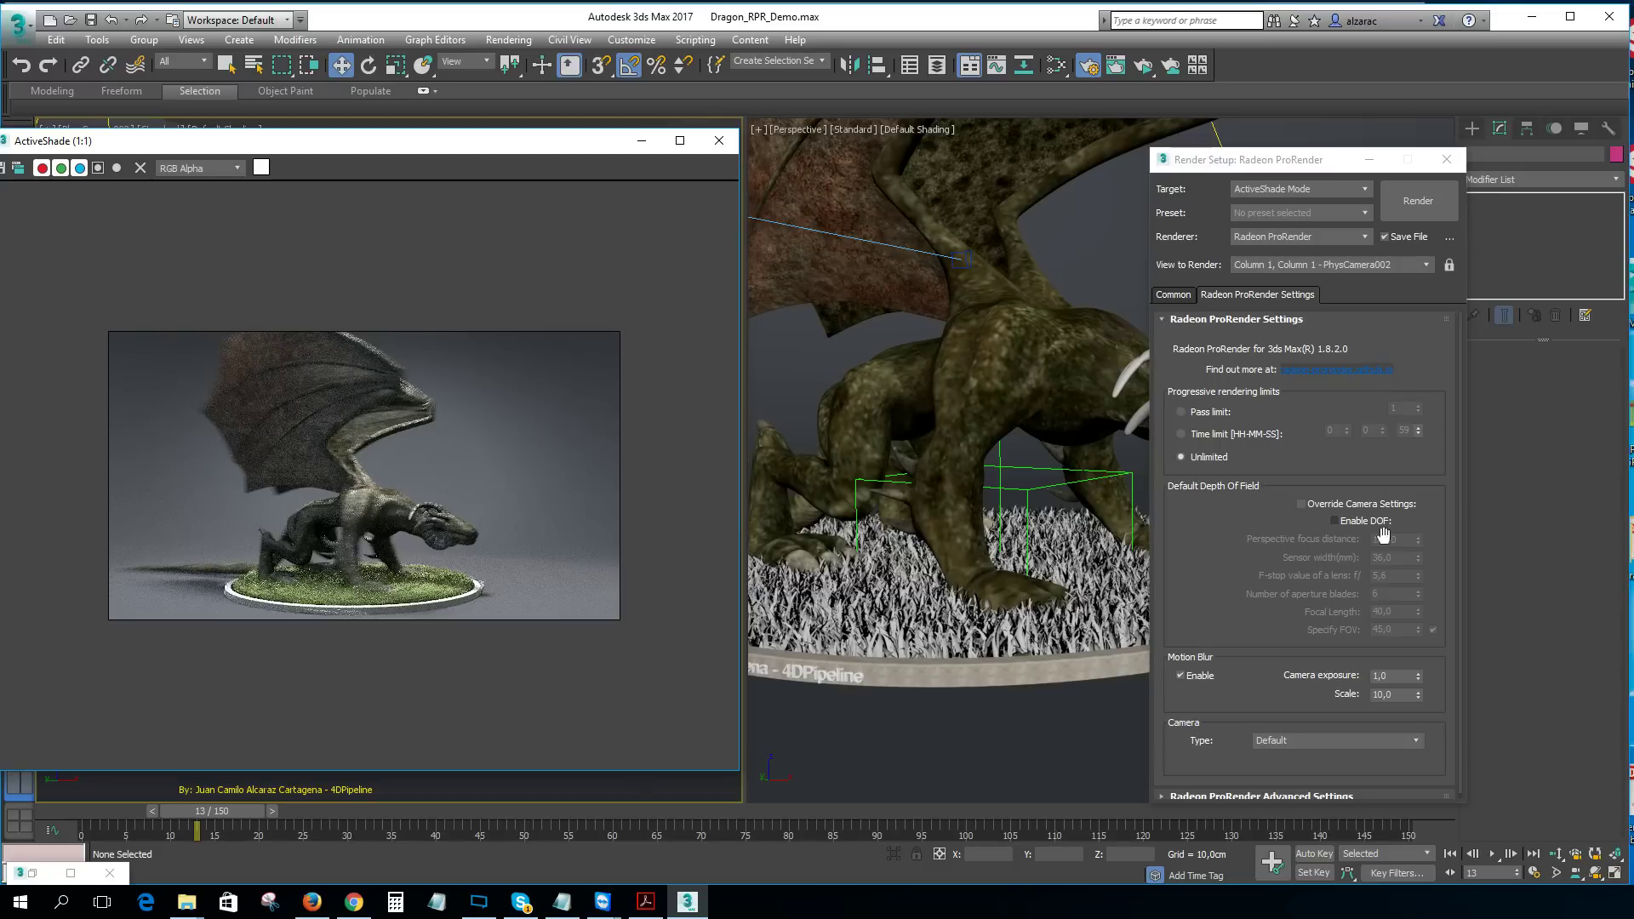
left_click(1387, 675)
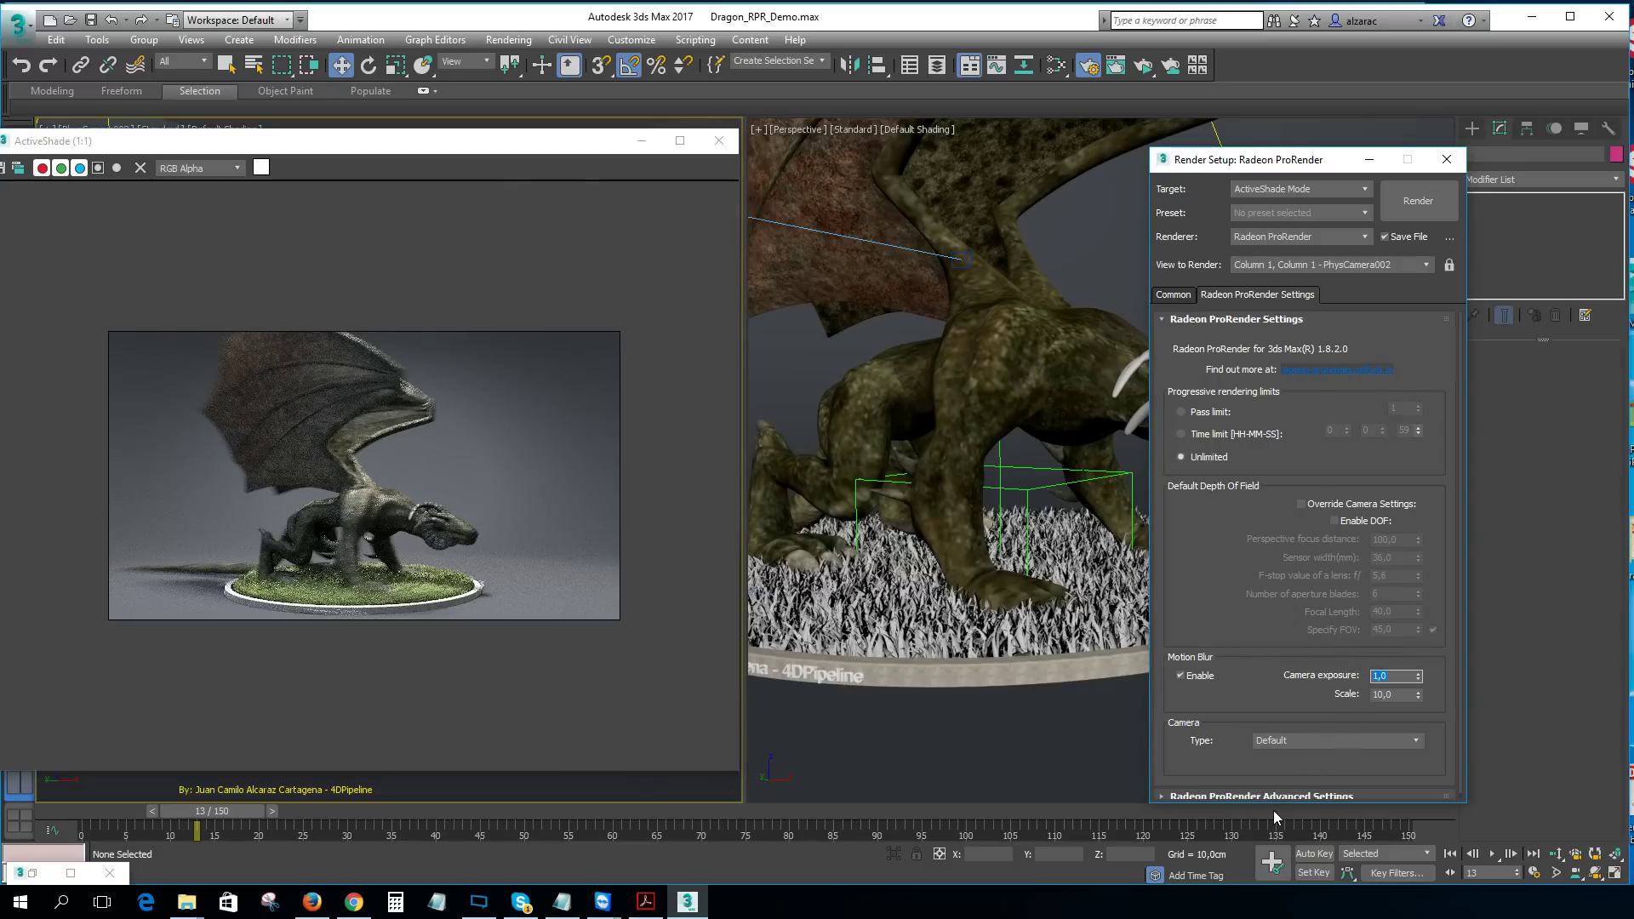
type("0,5")
key("Return")
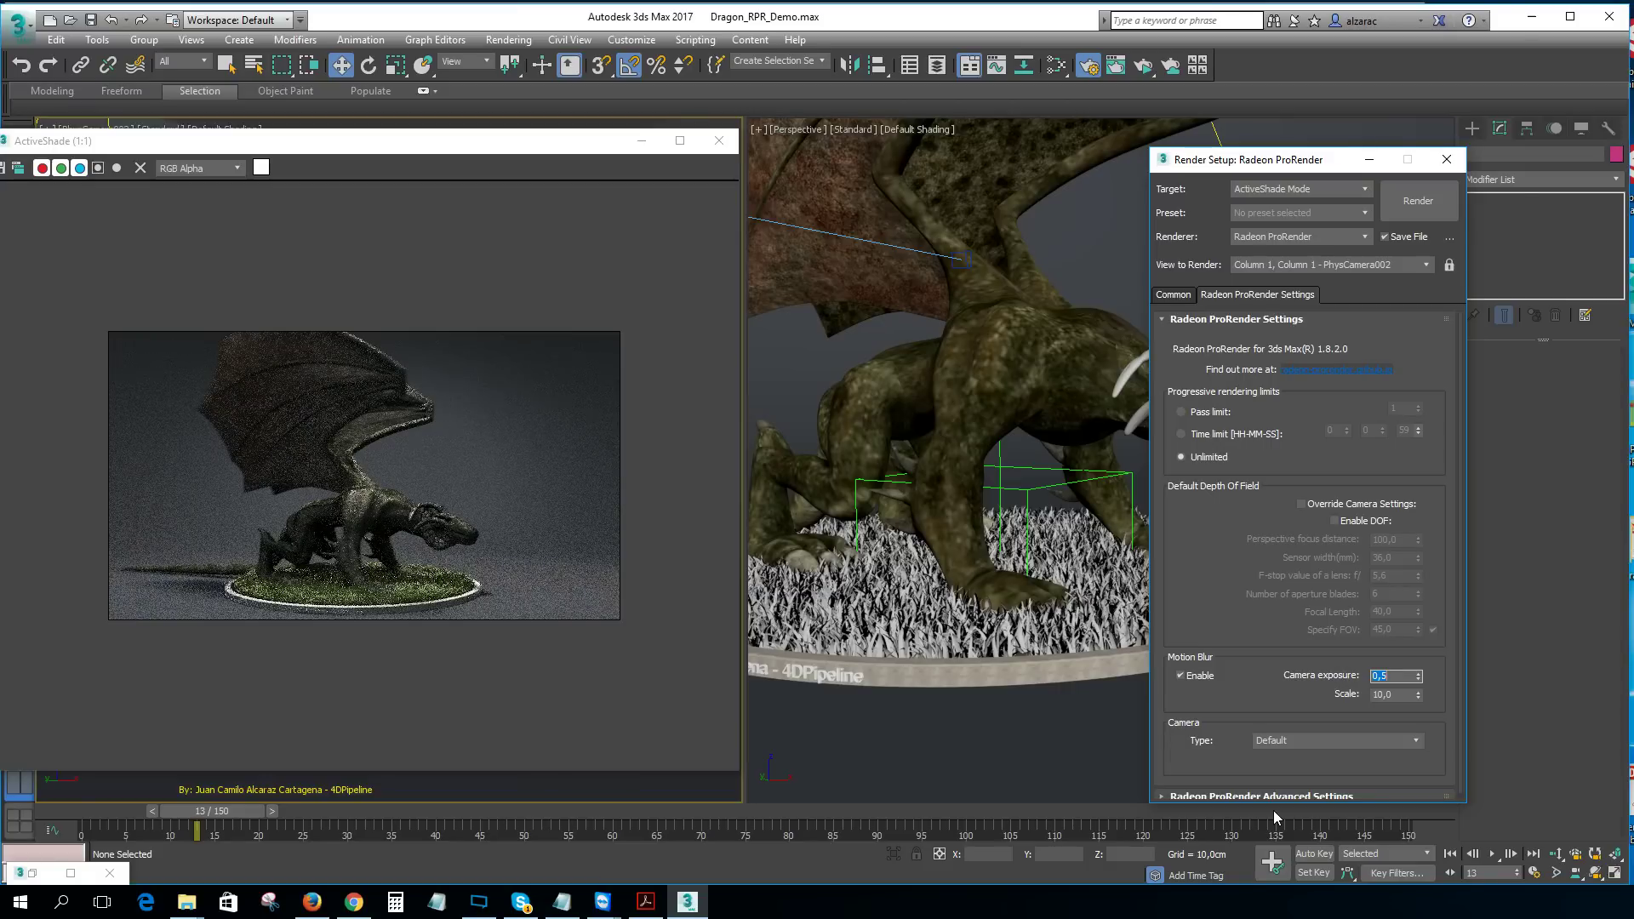
key("Return")
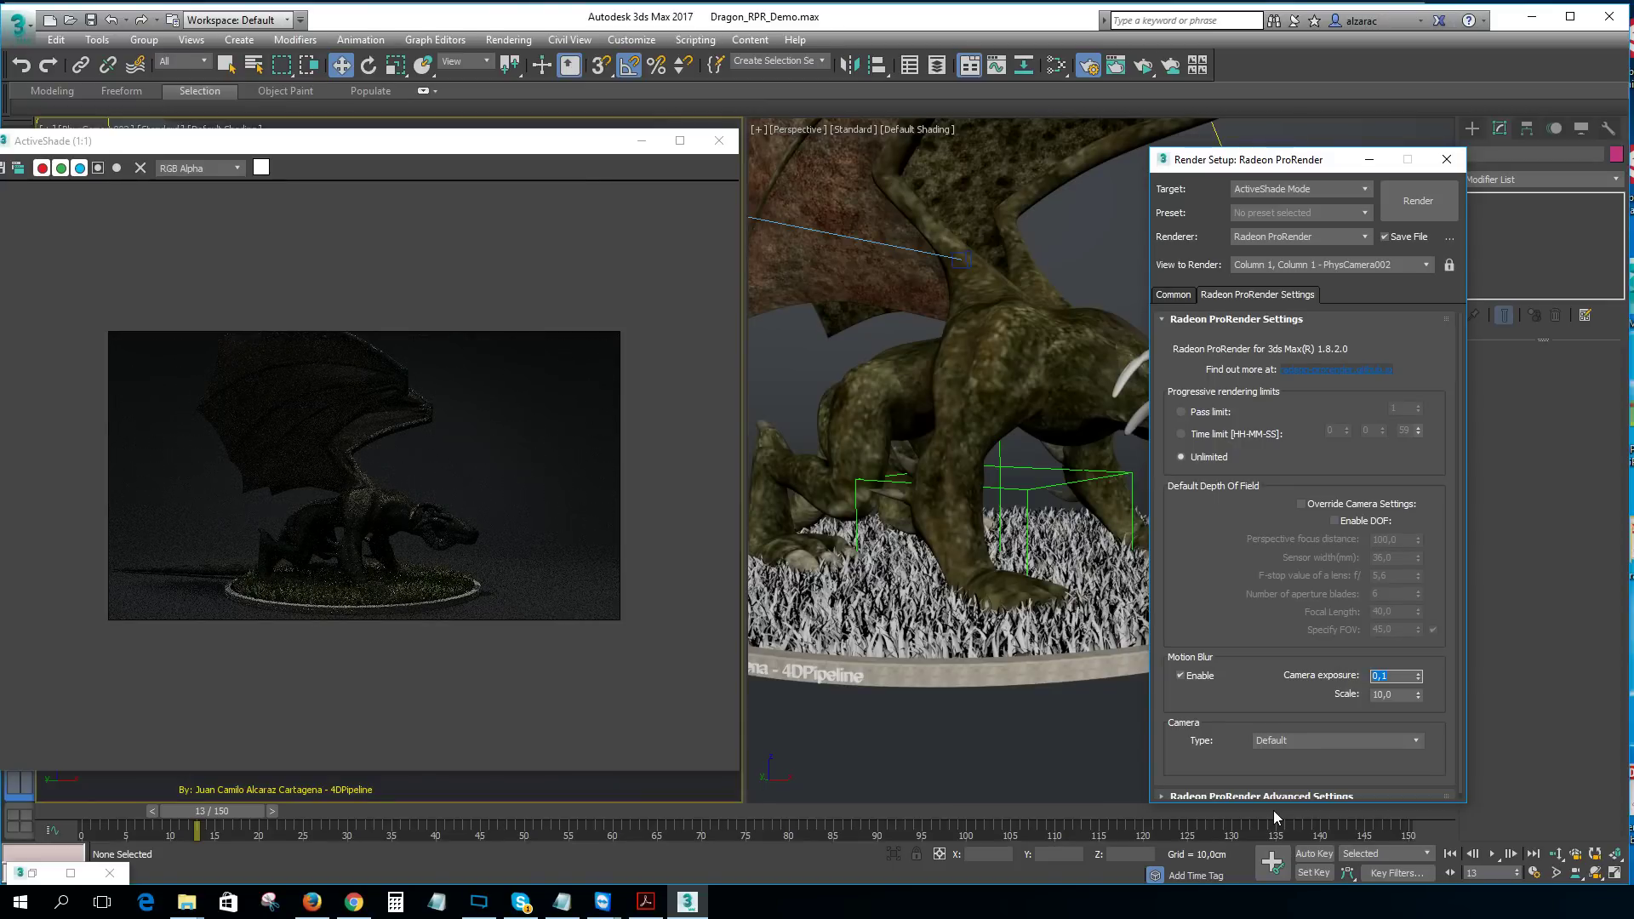
type("1")
key("Return")
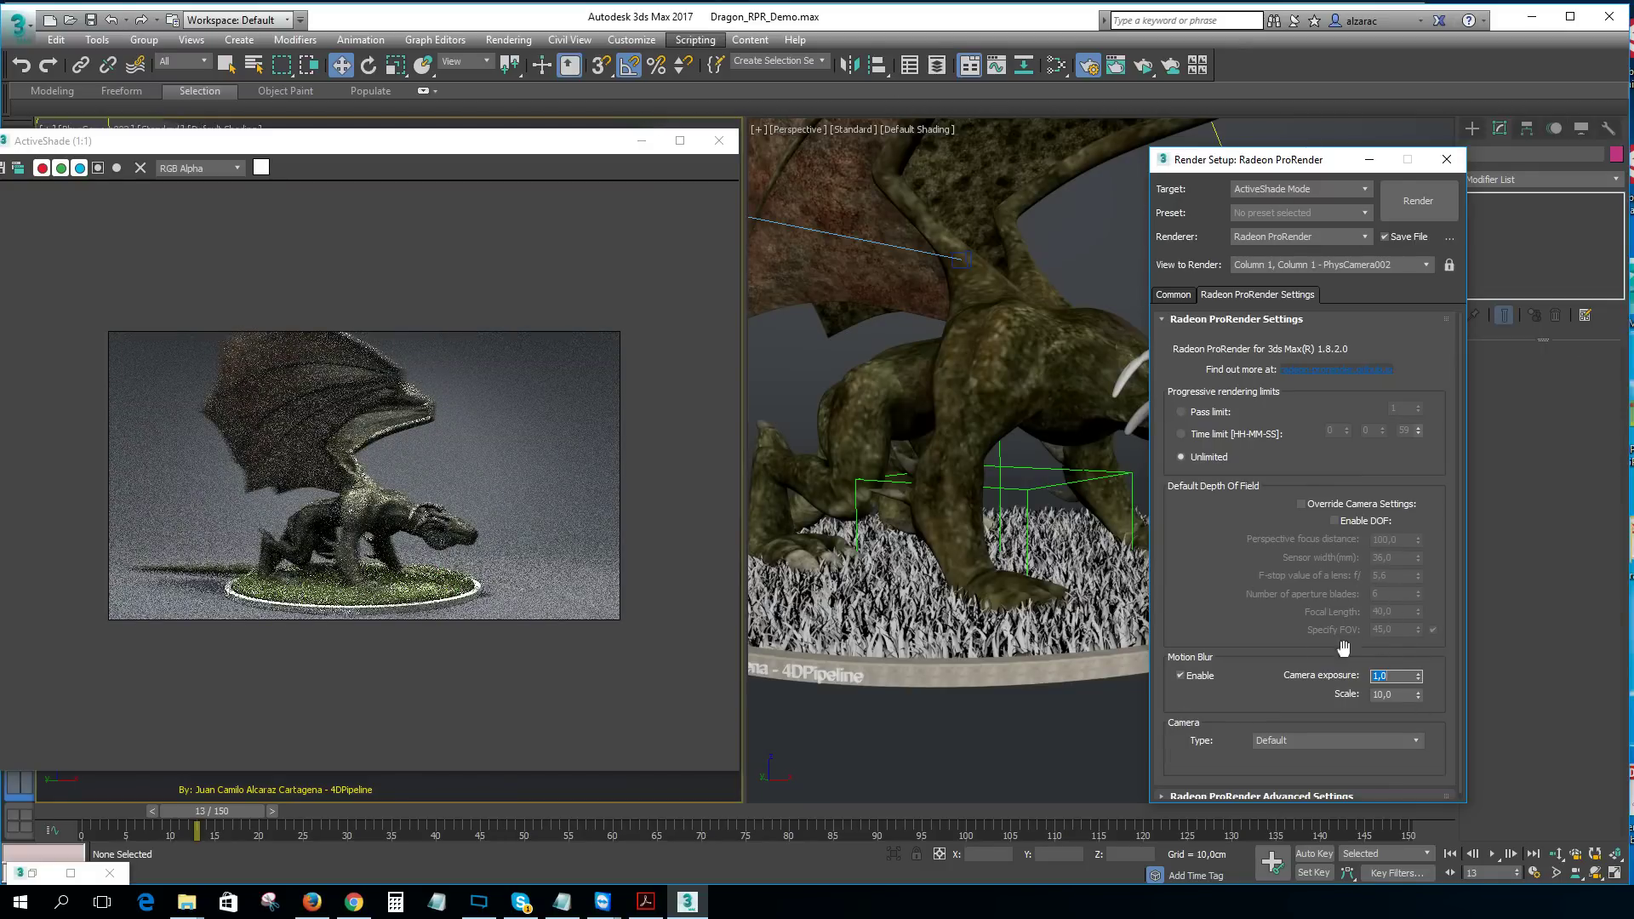
Step: Set the motion blur scale to 20
left_click(1387, 696)
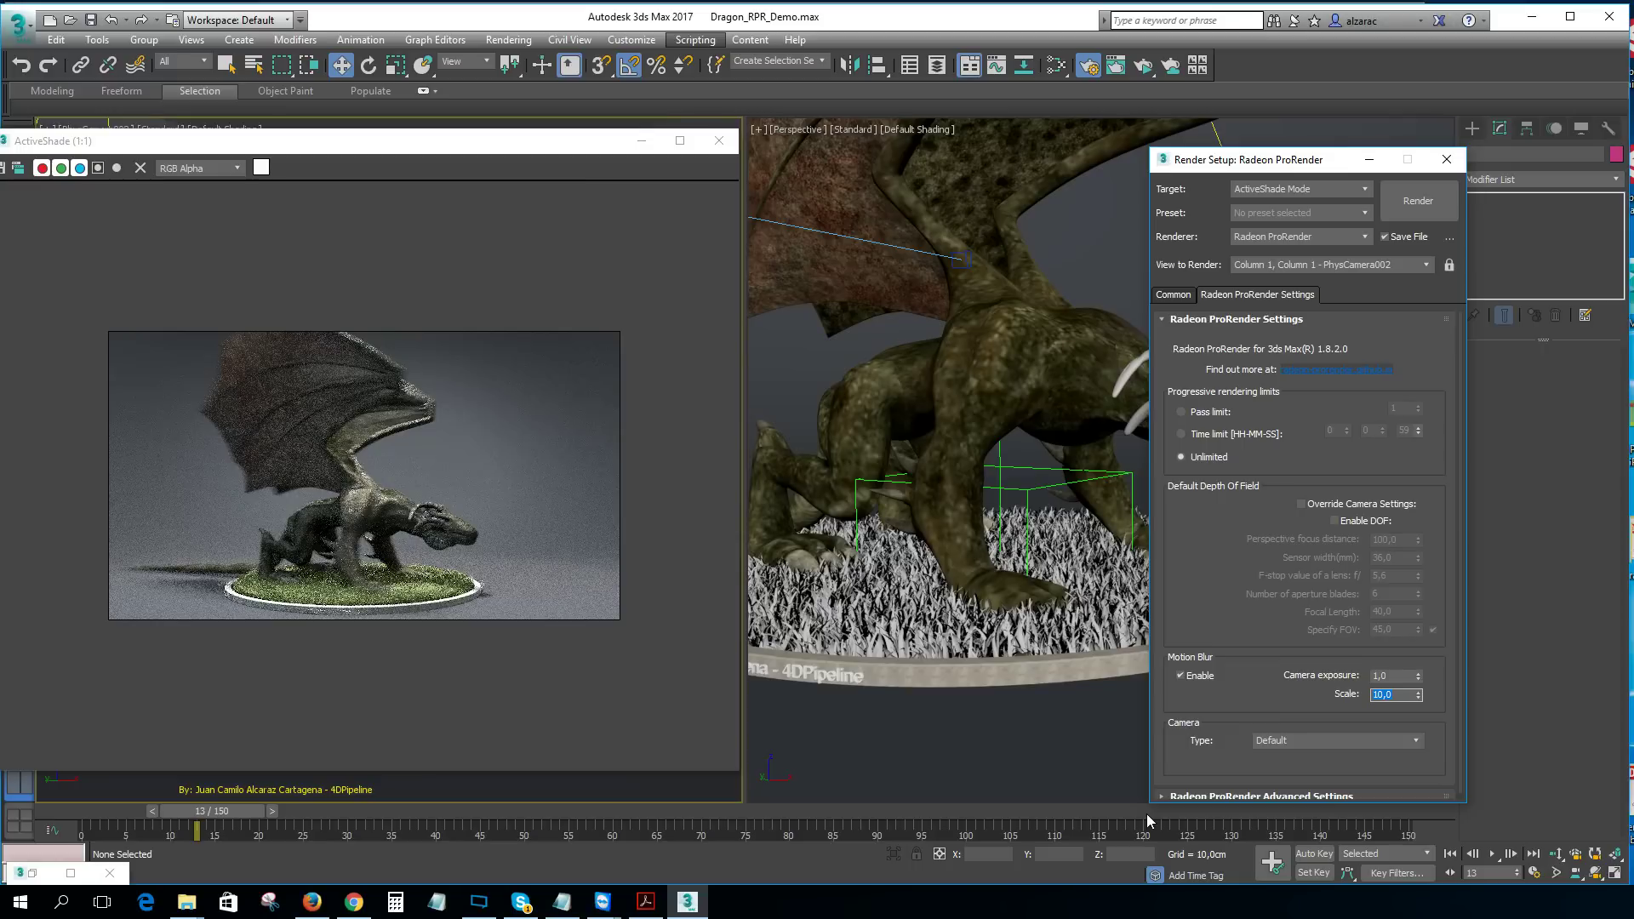
type("20")
key("Return")
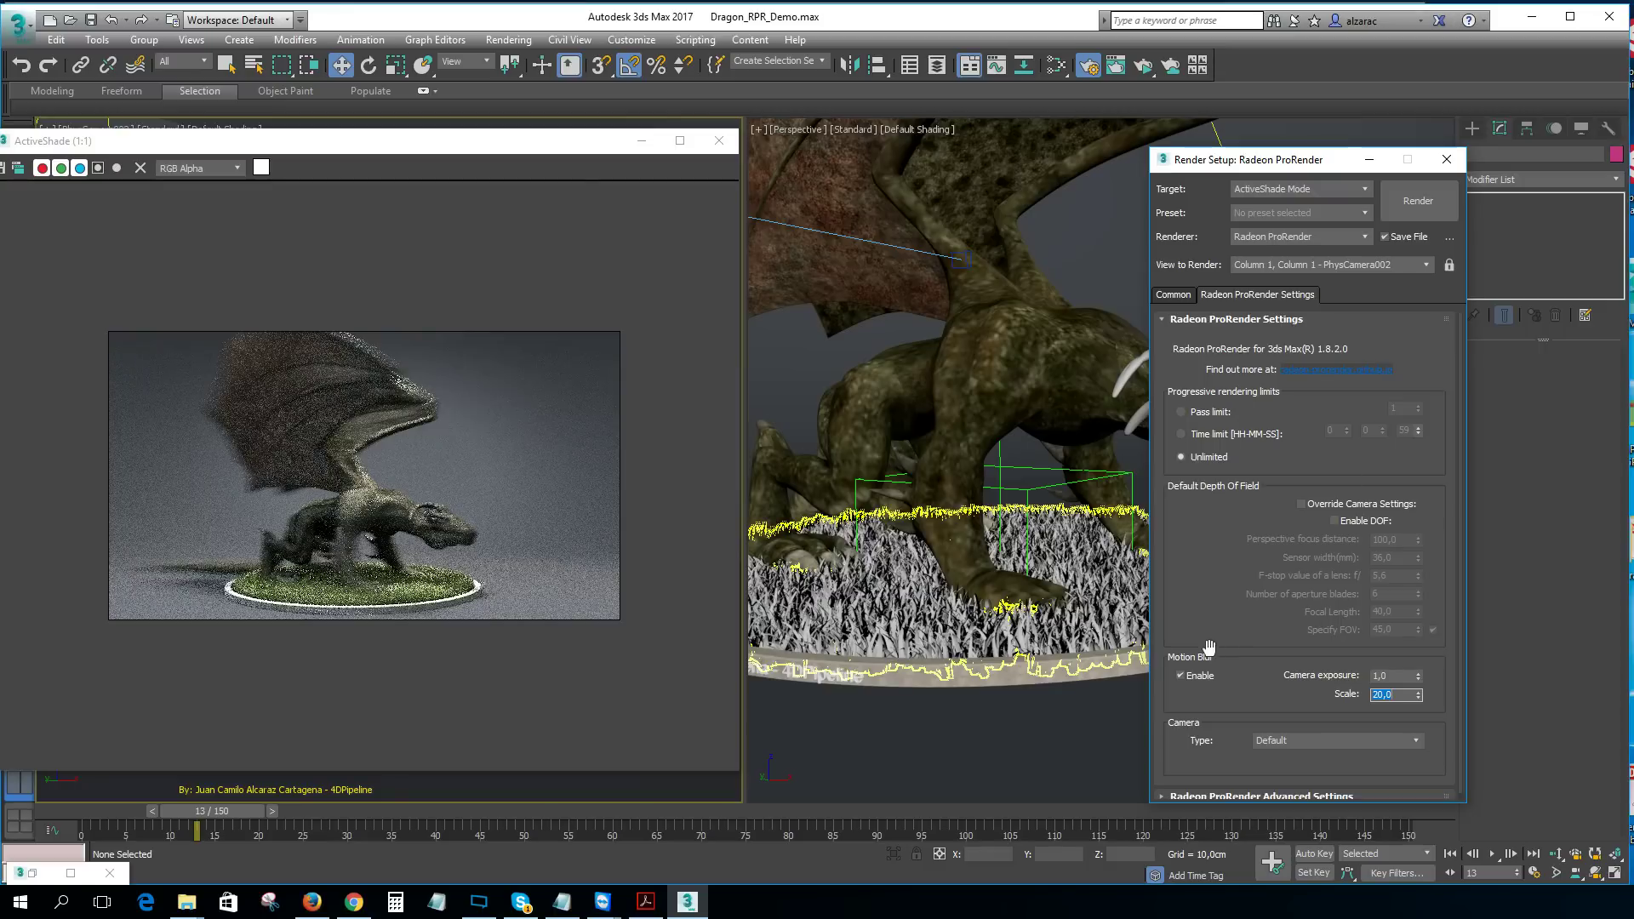
Step: Turn off motion blur in the Radeon ProRender settings
left_click(1189, 674)
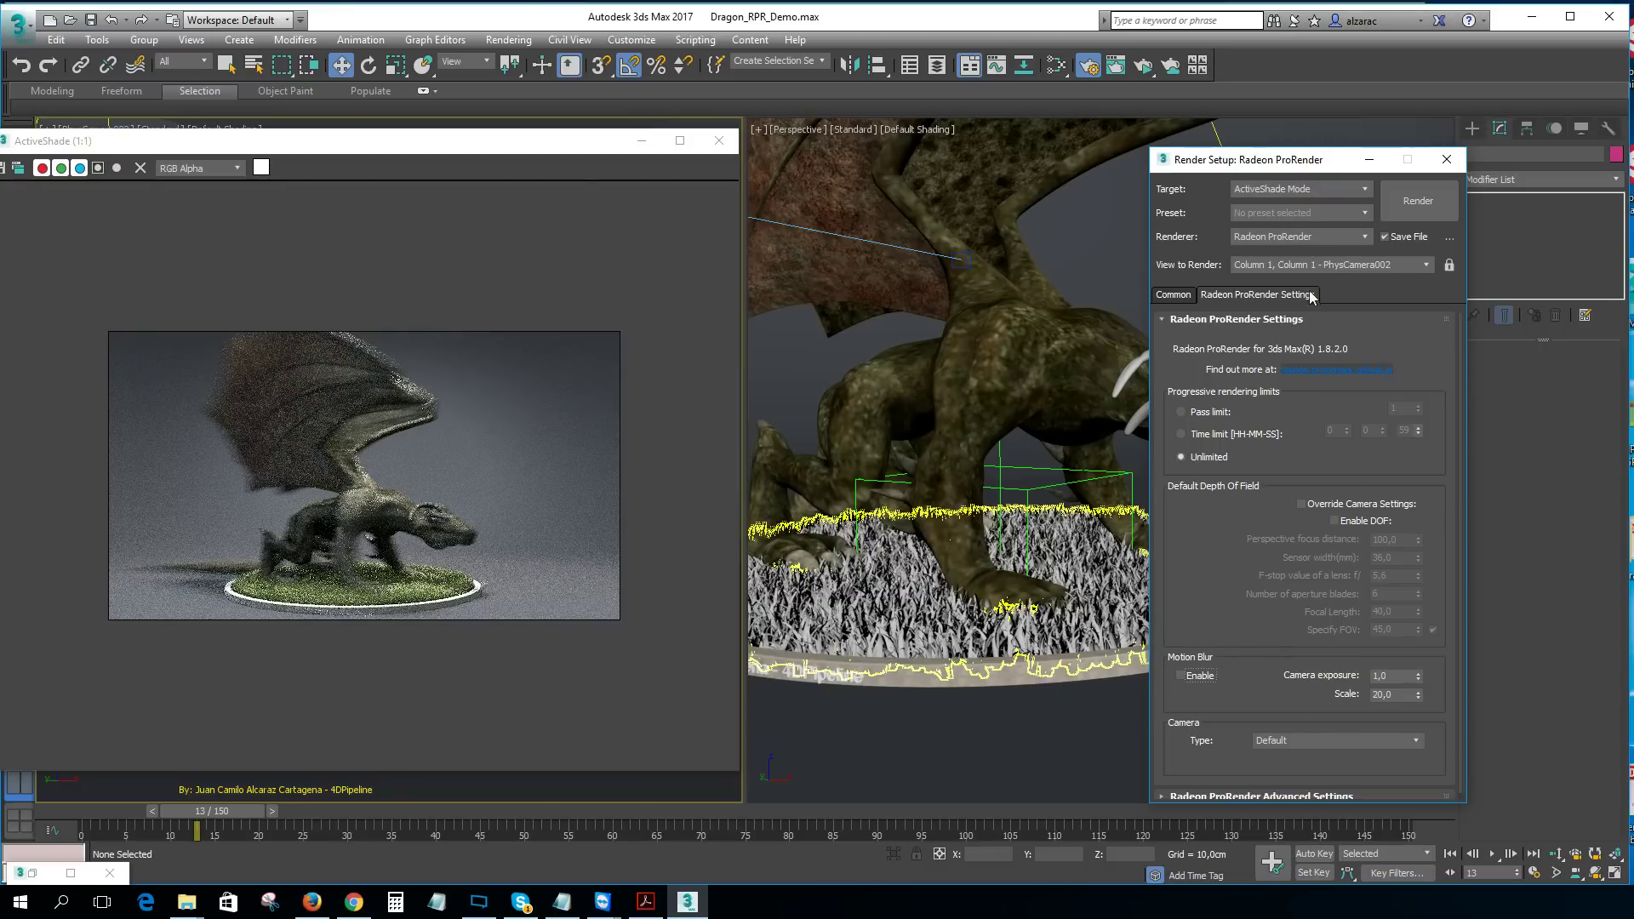
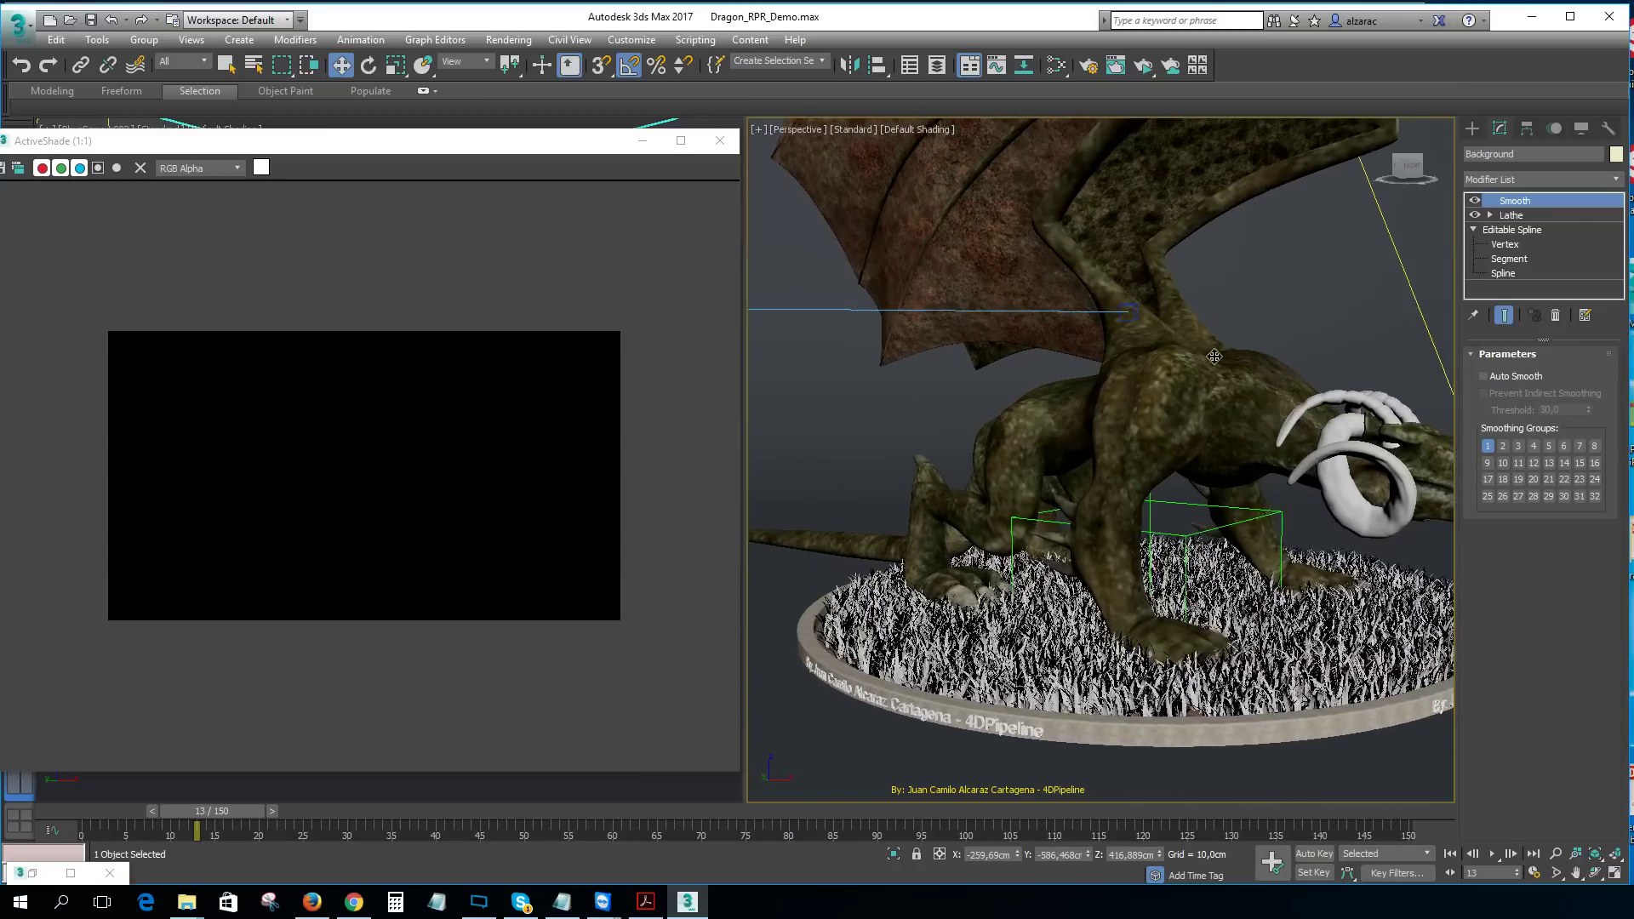
Step: Select the dragon's horns and frame its head close up in the Perspective view for the ActiveShade preview
middle_click_drag(1157, 351, 1209, 351)
middle_click_drag(1319, 404, 1253, 377, "alt")
scroll(1238, 436, "up", 3)
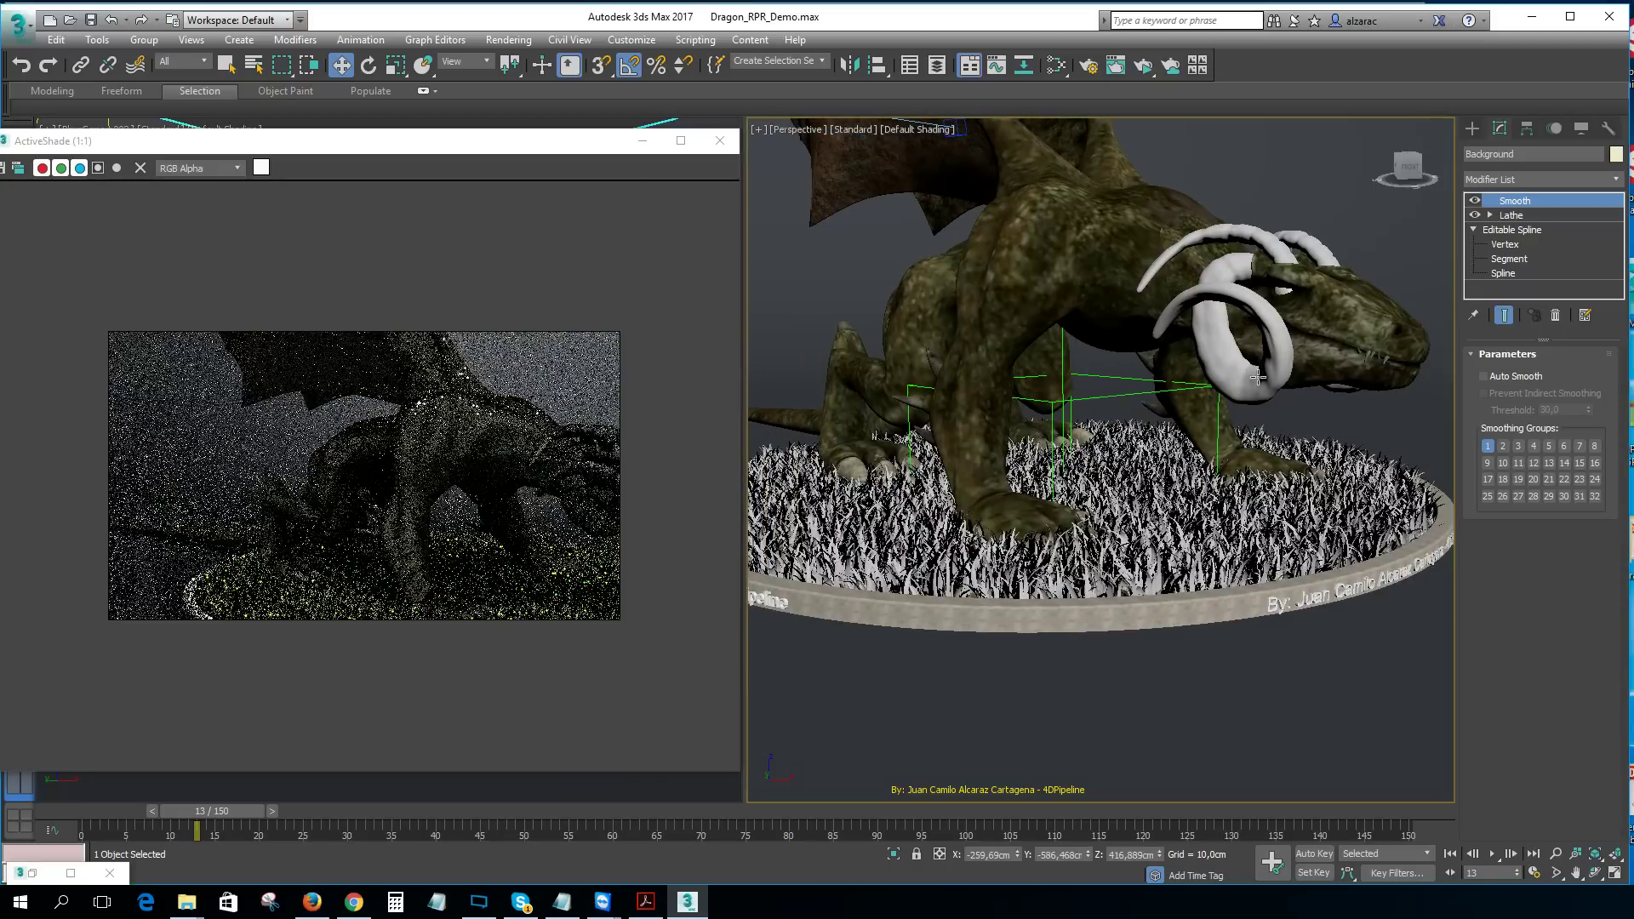
left_click(1266, 364)
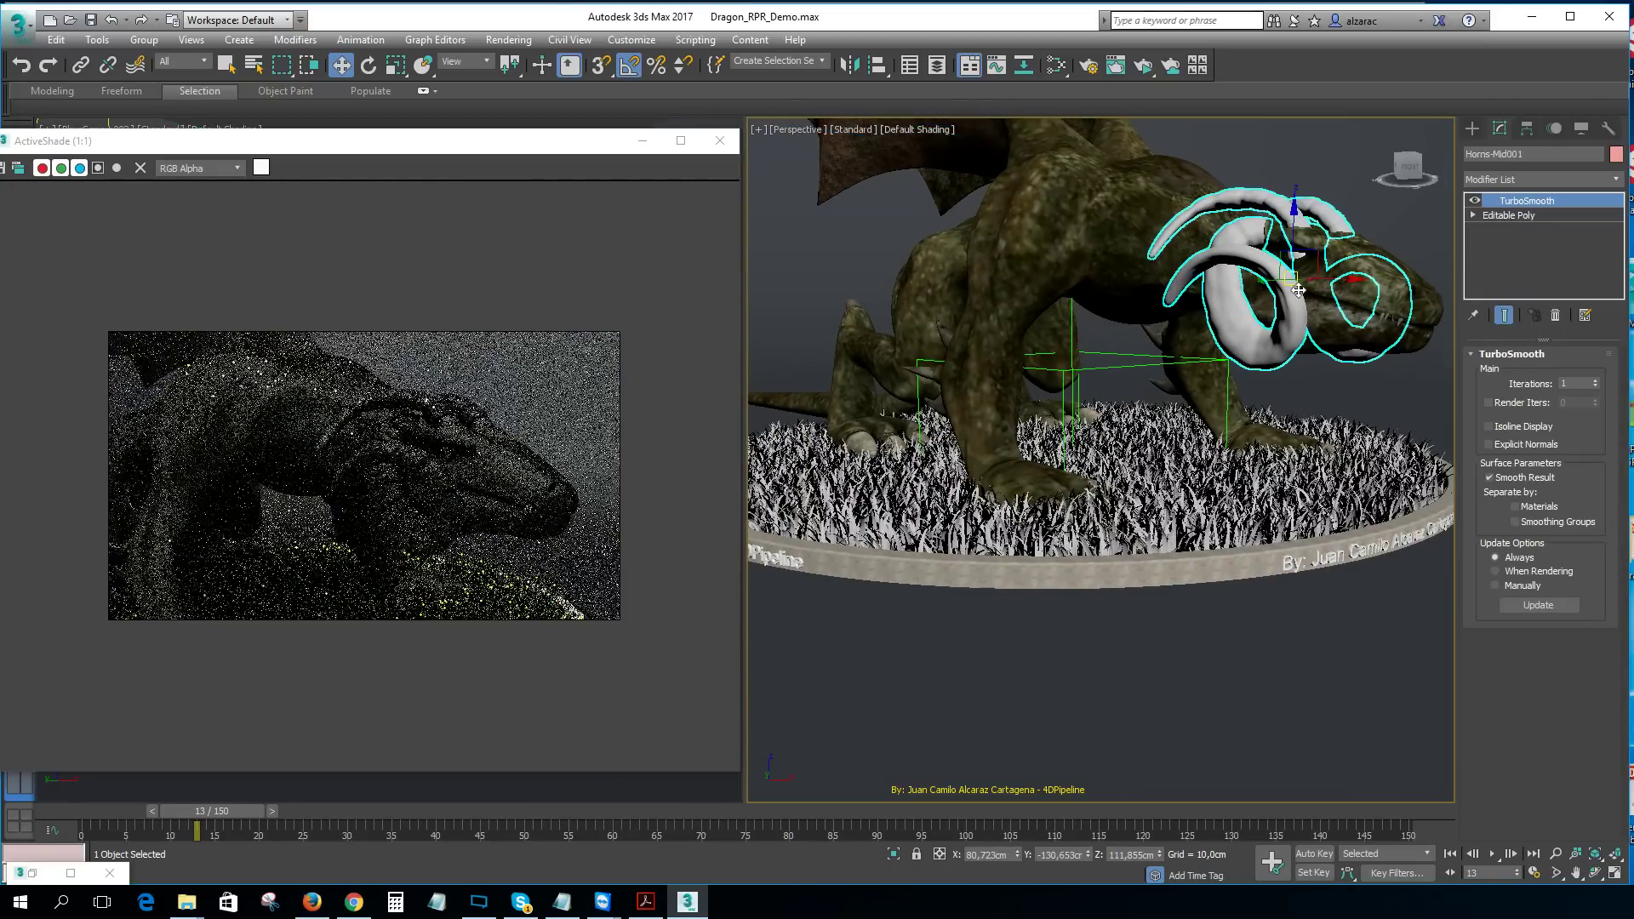
key("z")
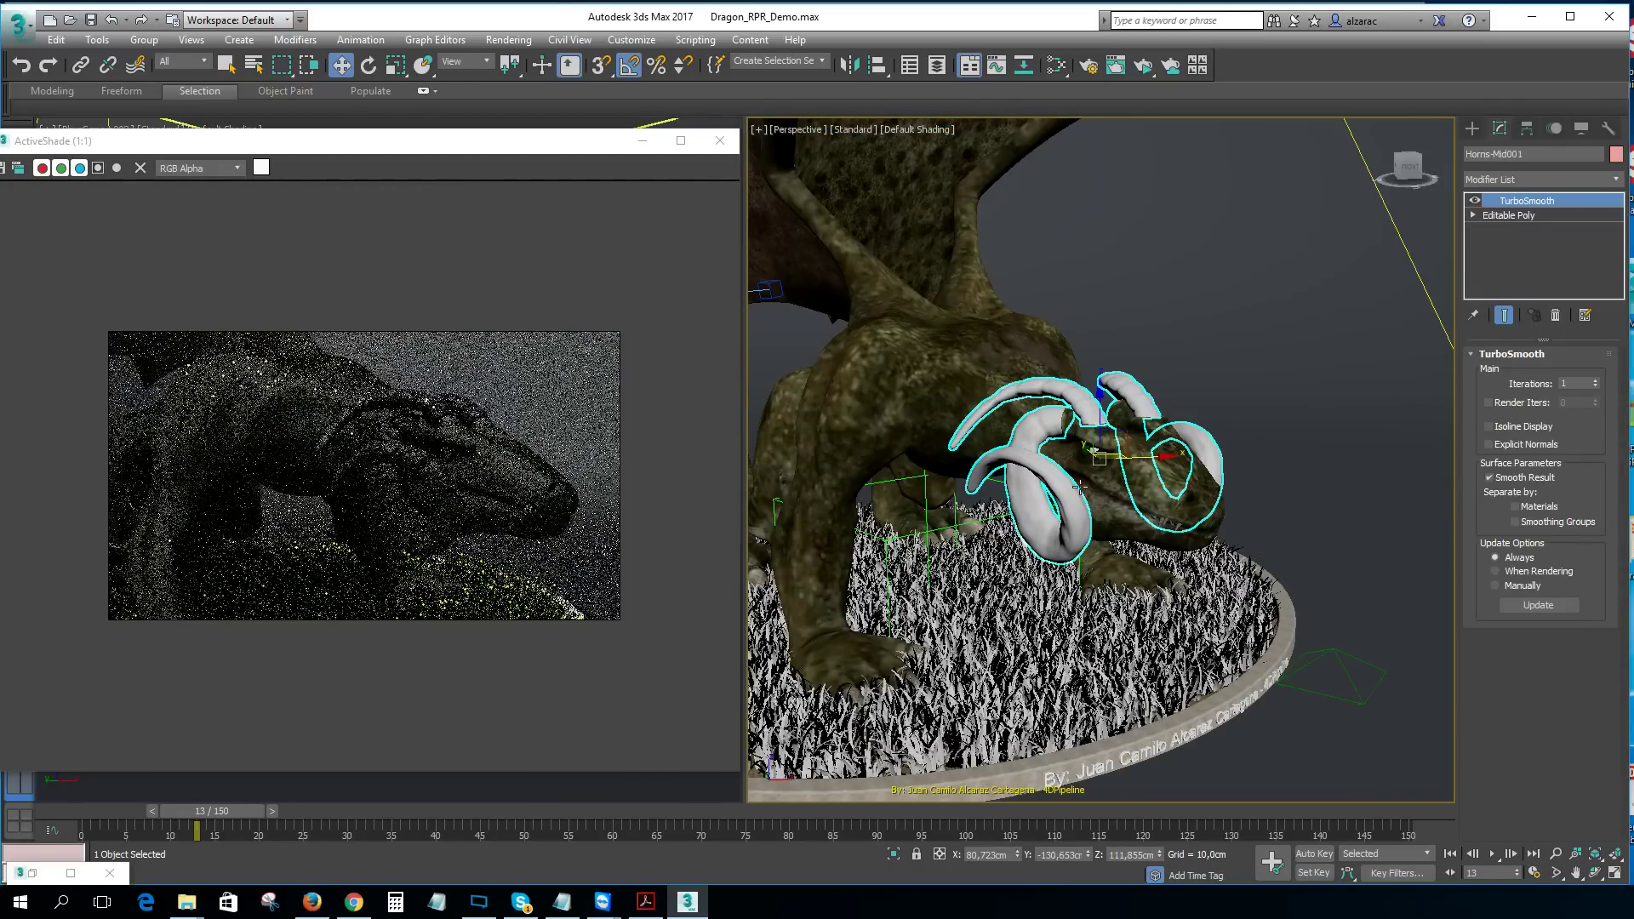
middle_click_drag(1111, 475, 1073, 491, "alt")
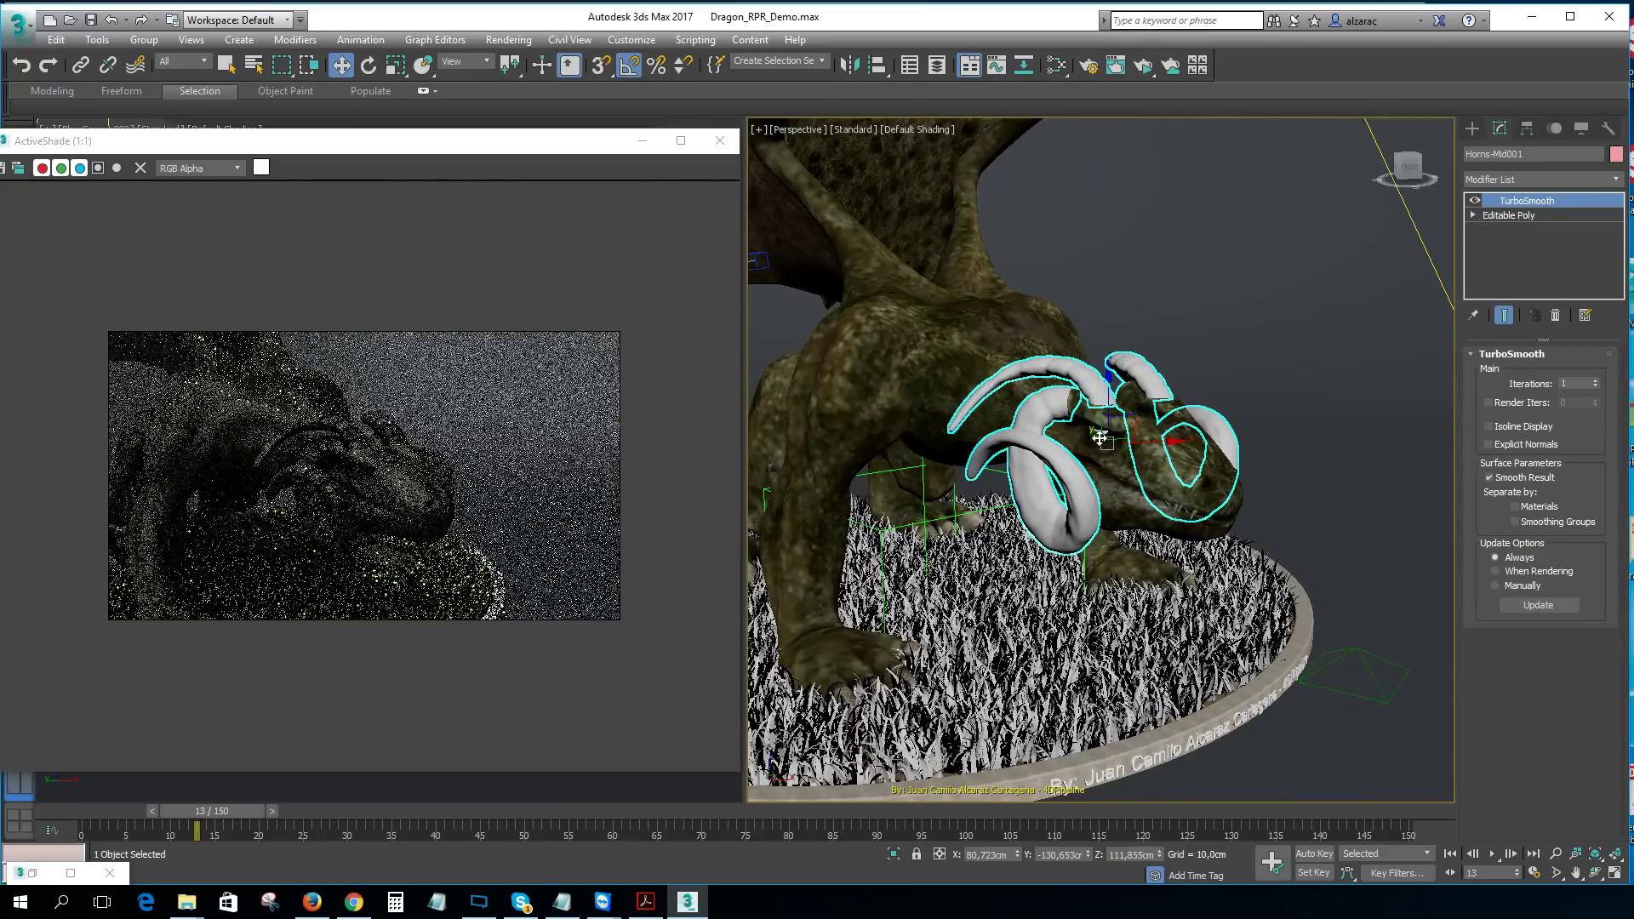
middle_click_drag(1102, 432, 1164, 328, "alt")
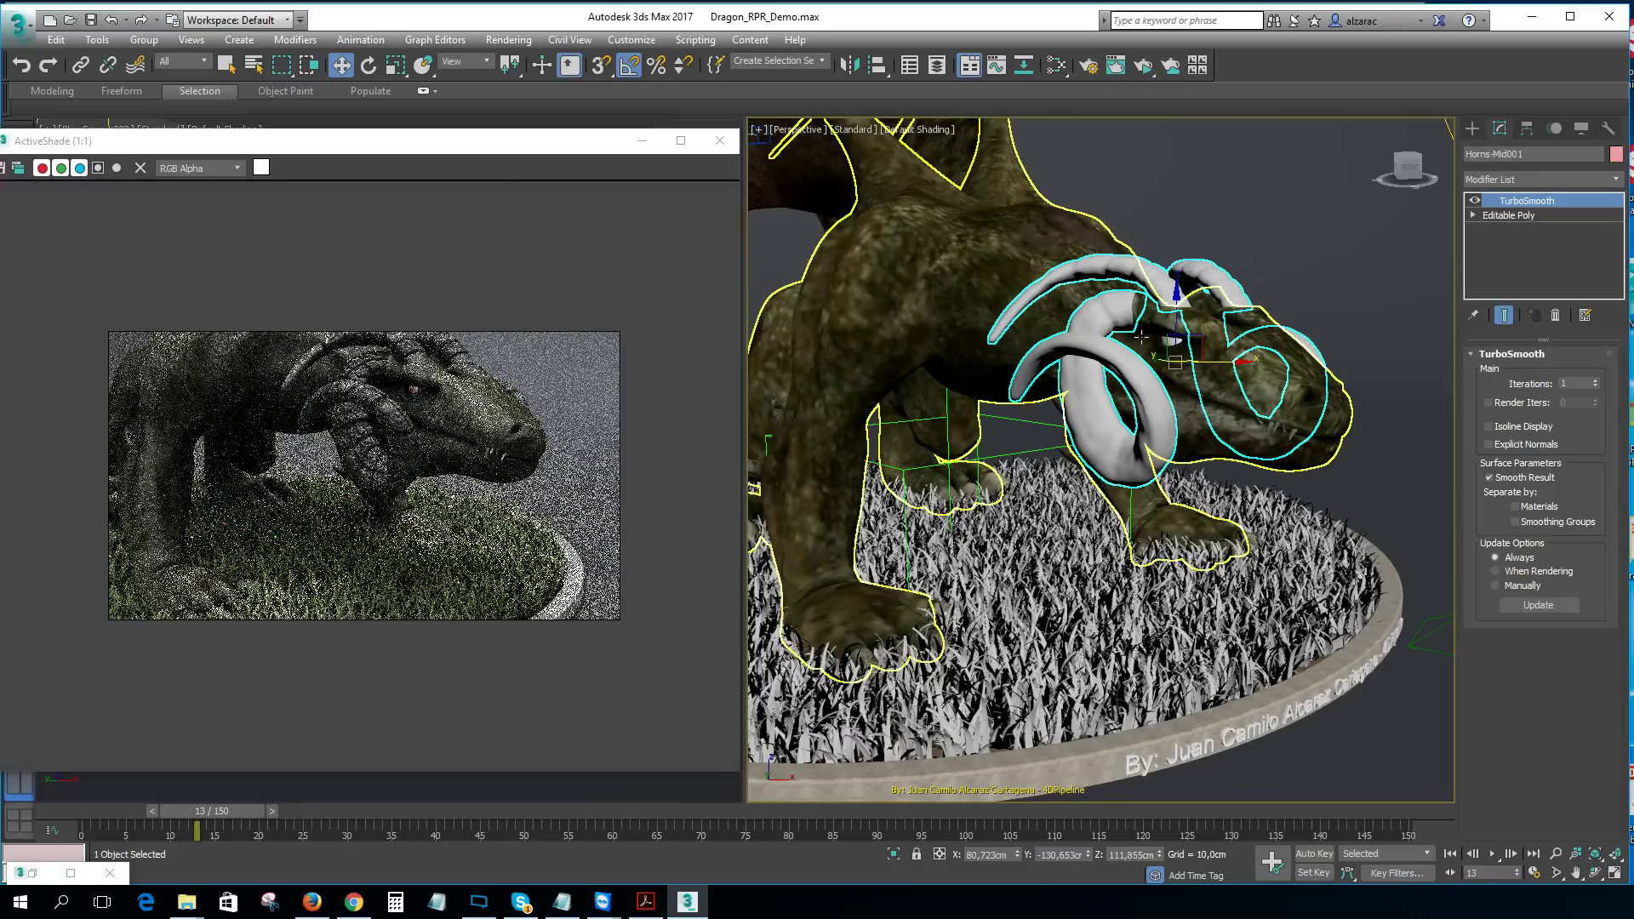
Step: Open the Radeon ProRender Advanced Settings in Render Setup and move the window clear of the dragon's head
key("F10")
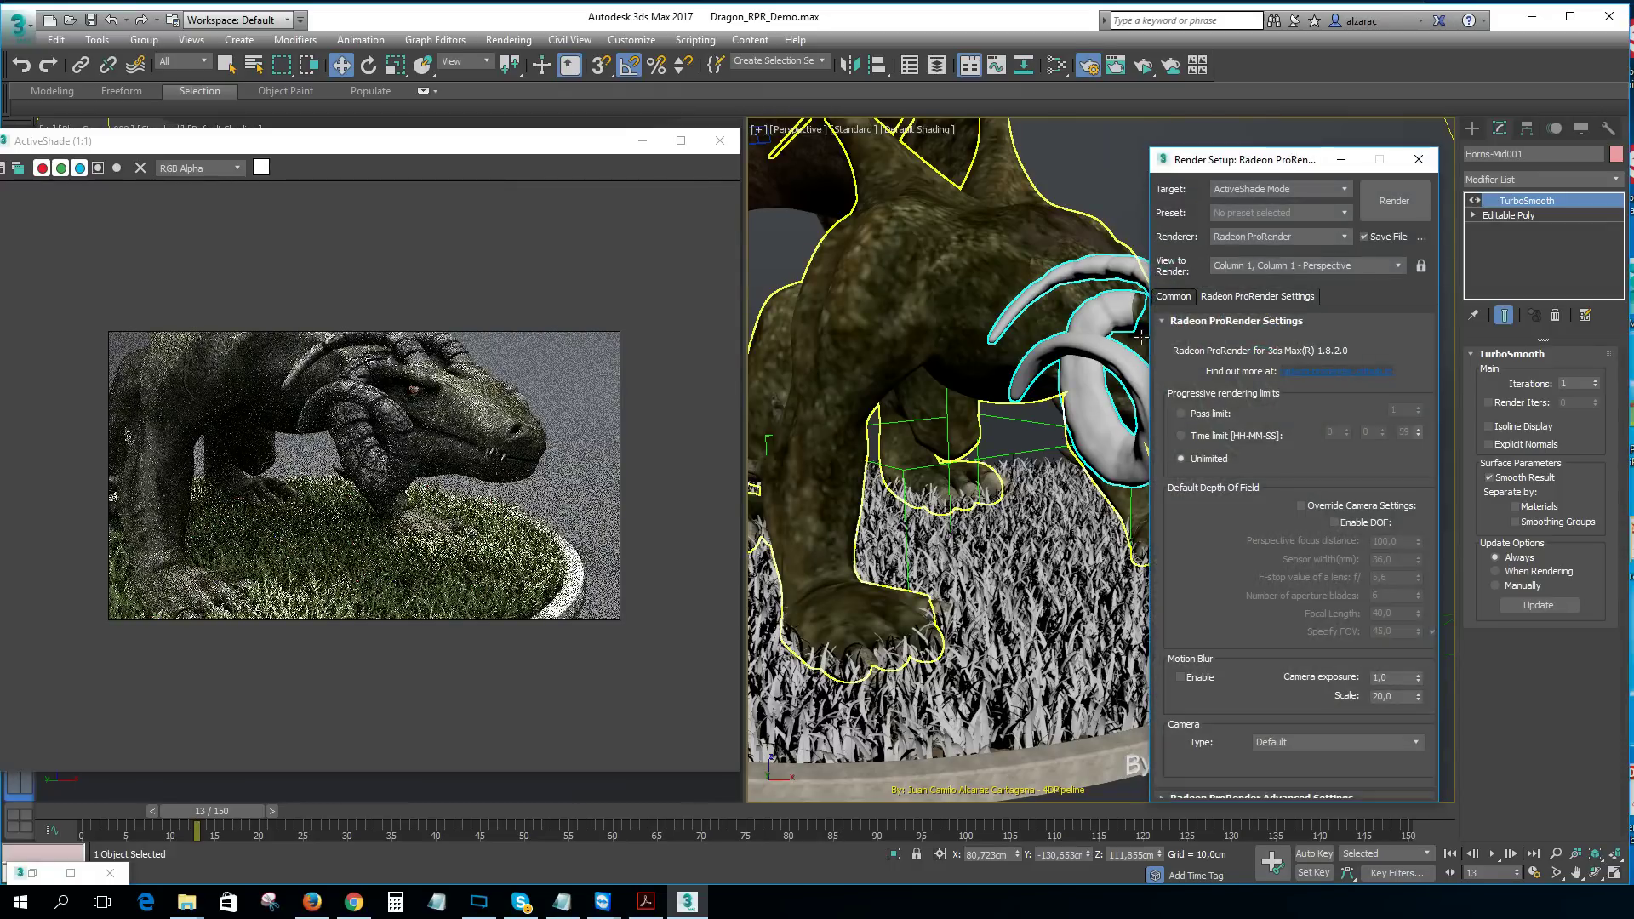
scroll(1243, 646, "down", 1)
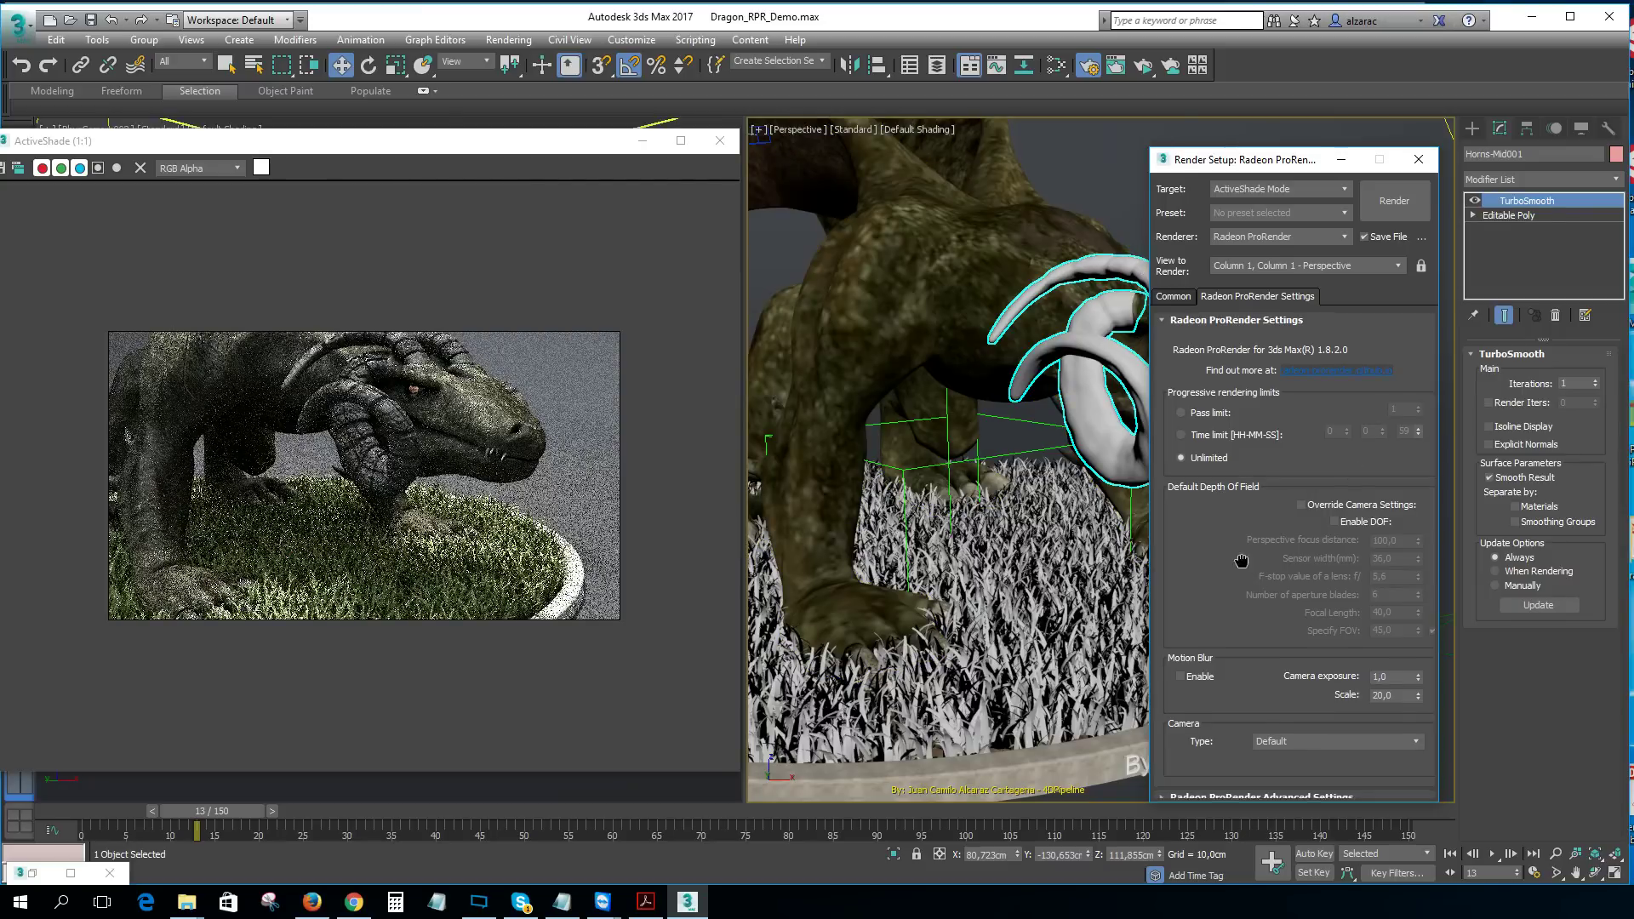
left_click(1237, 790)
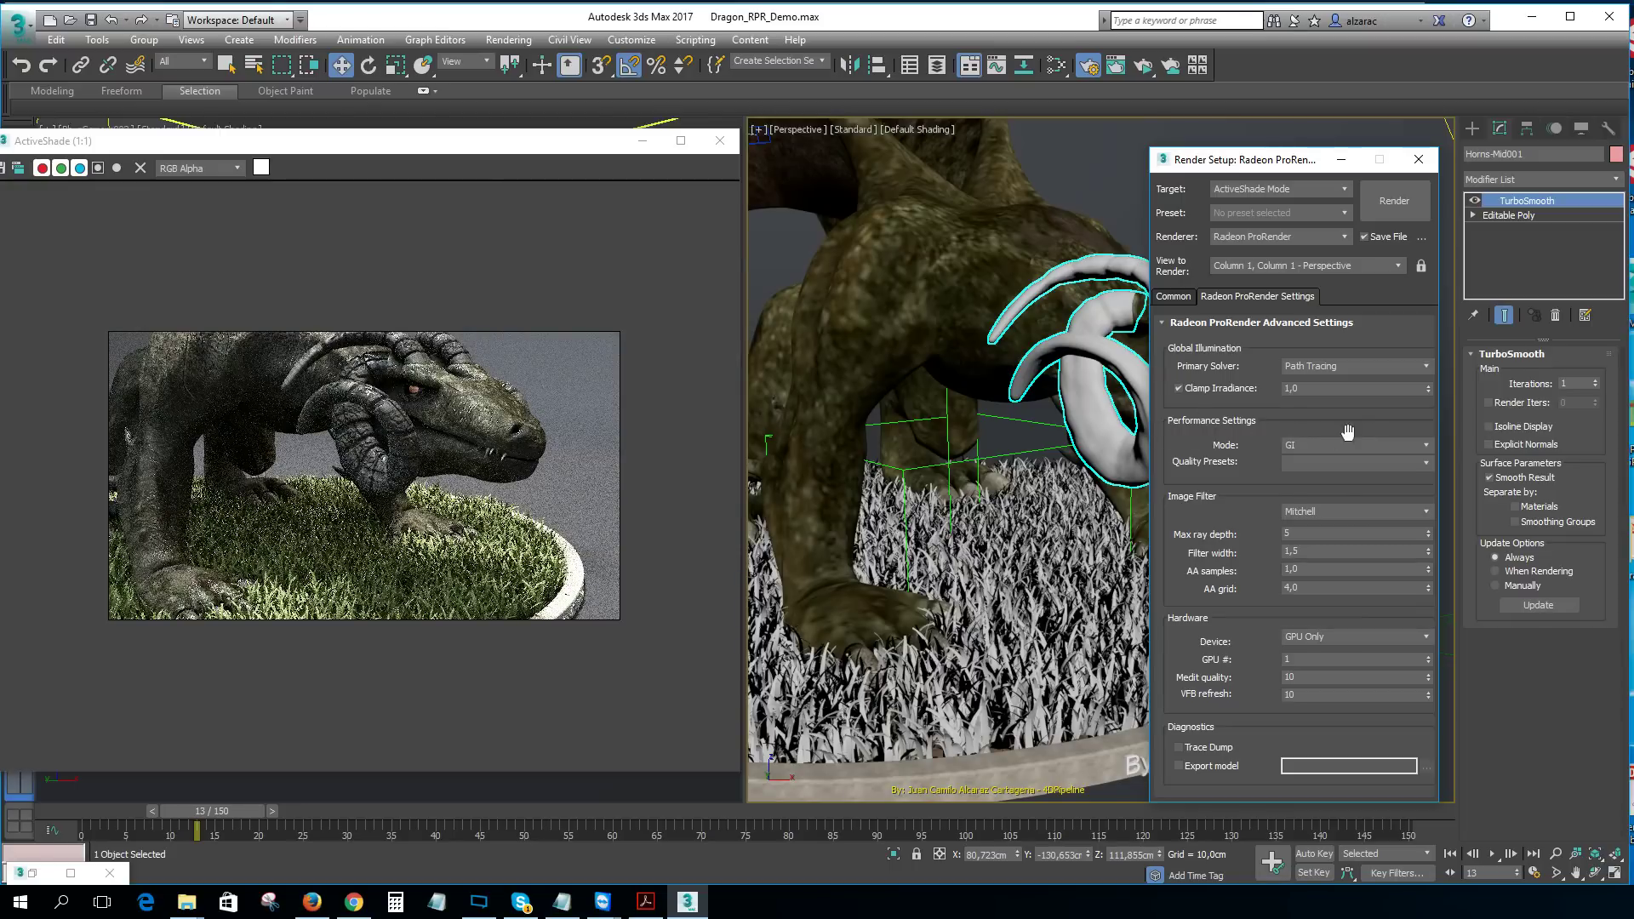
left_click_drag(1265, 165, 1417, 167)
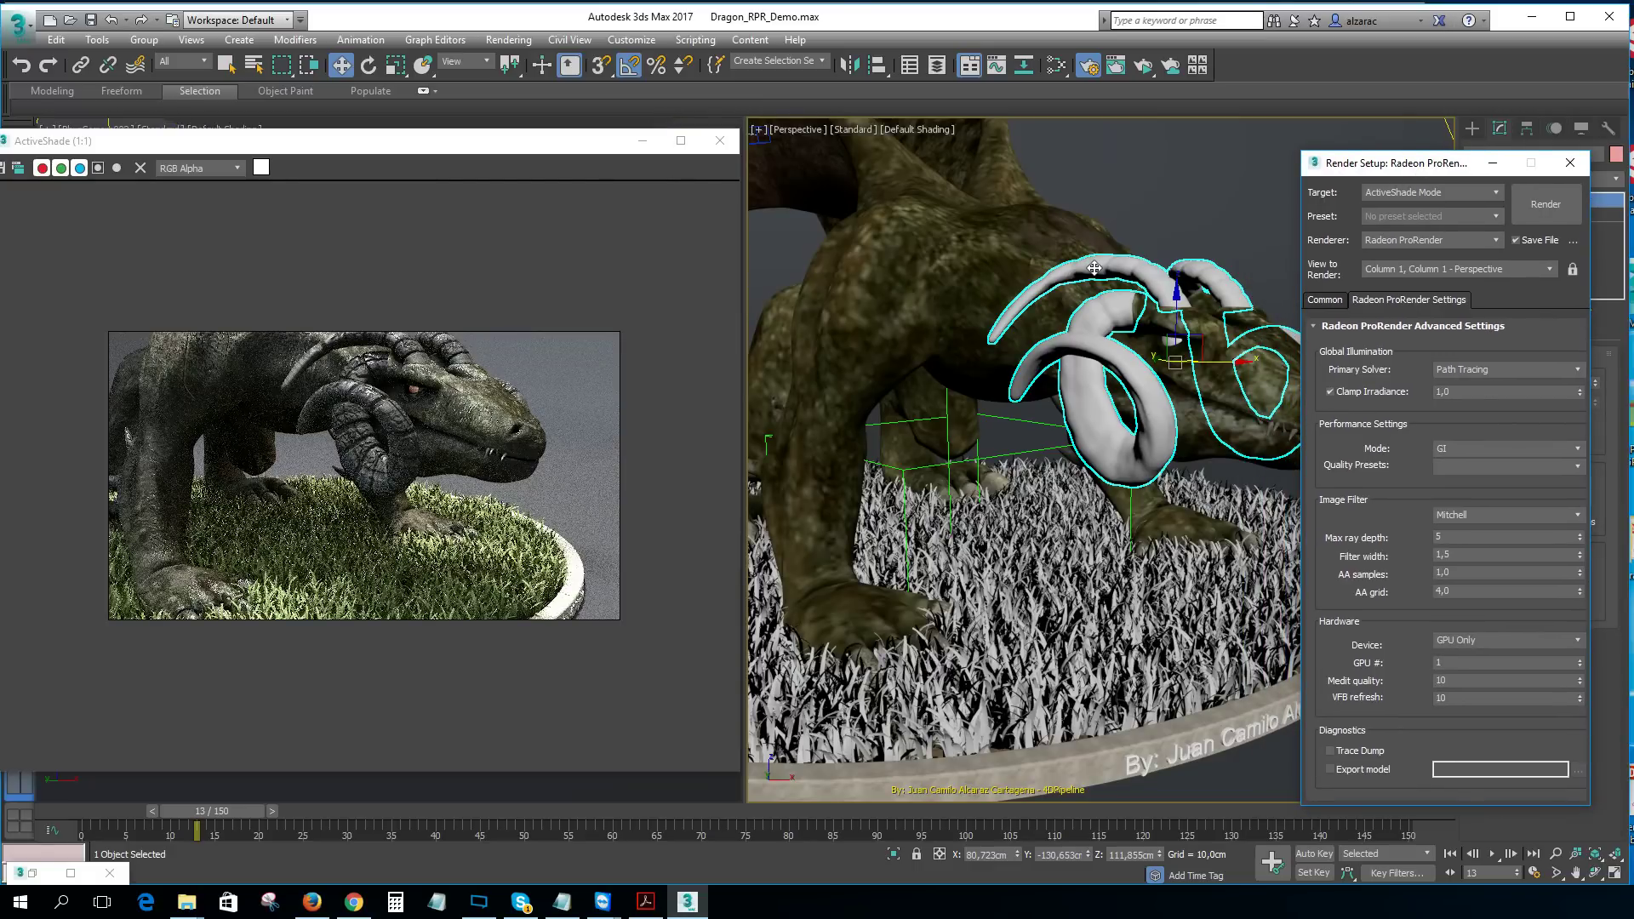
left_click(1092, 268)
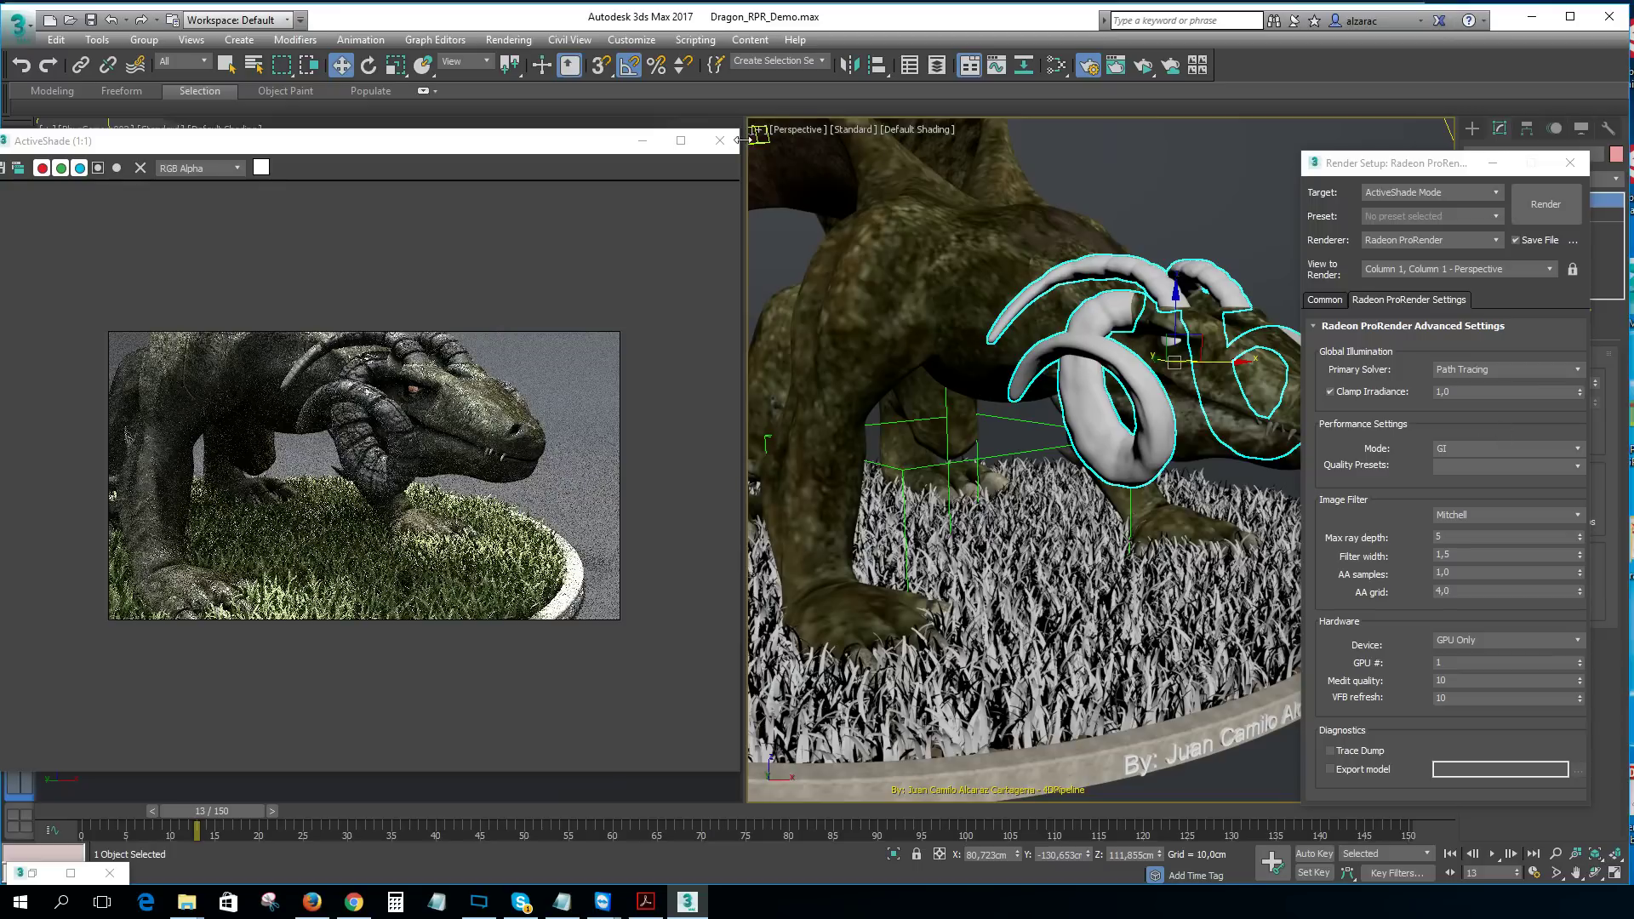
Step: Close the running ActiveShade and render the Perspective view again with the performance mode set to Ambient occlusion
left_click(720, 141)
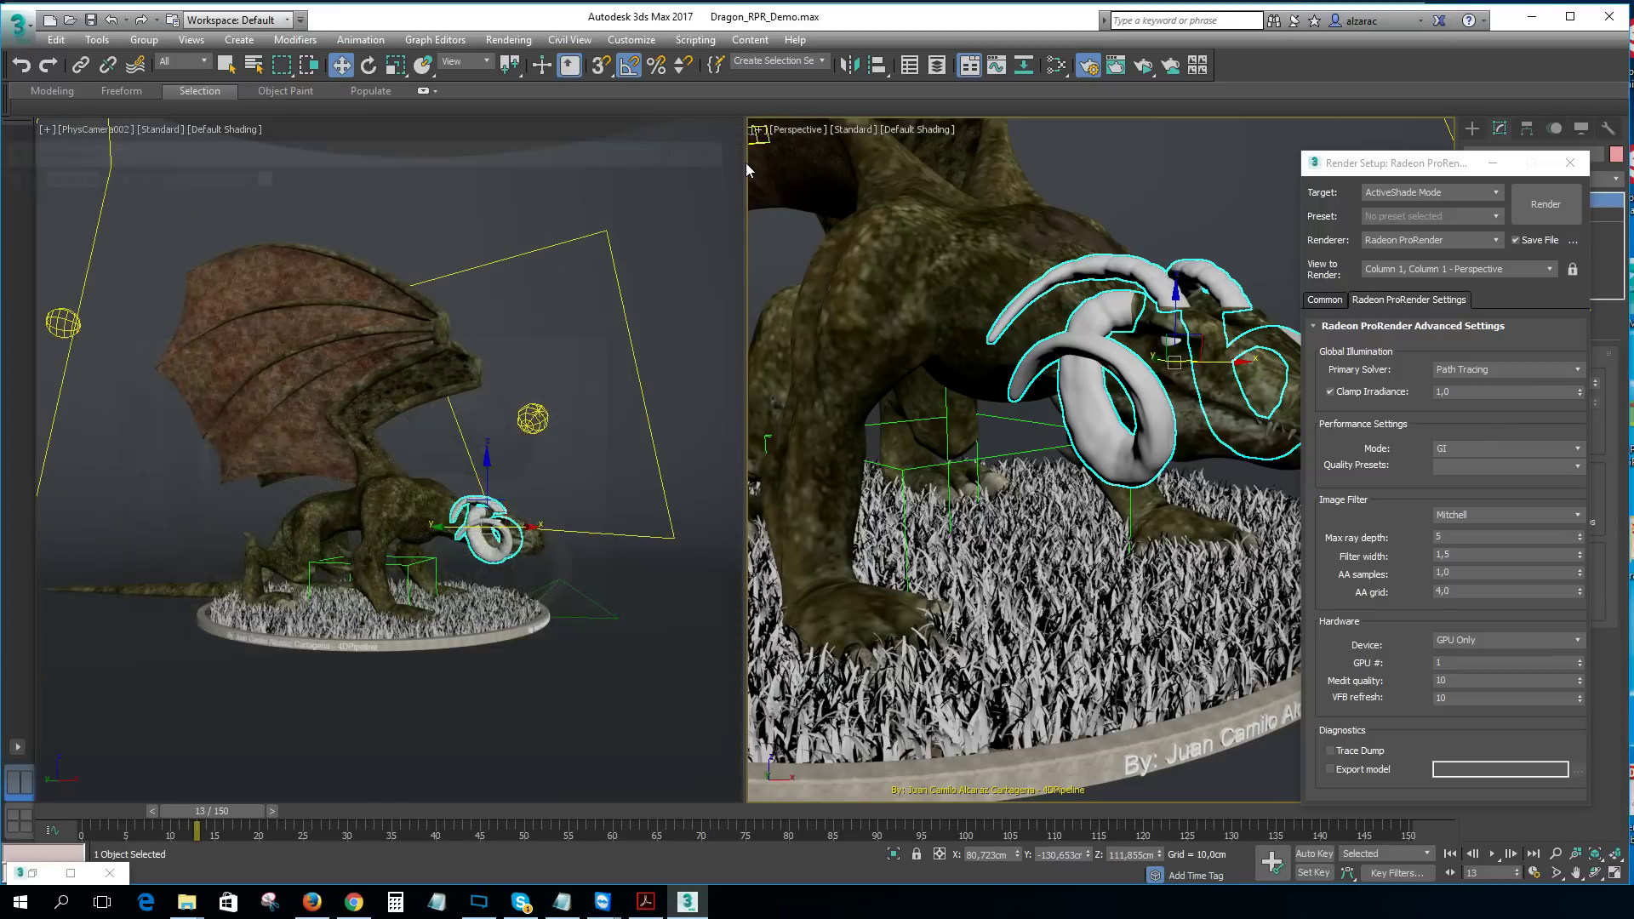
left_click(1575, 451)
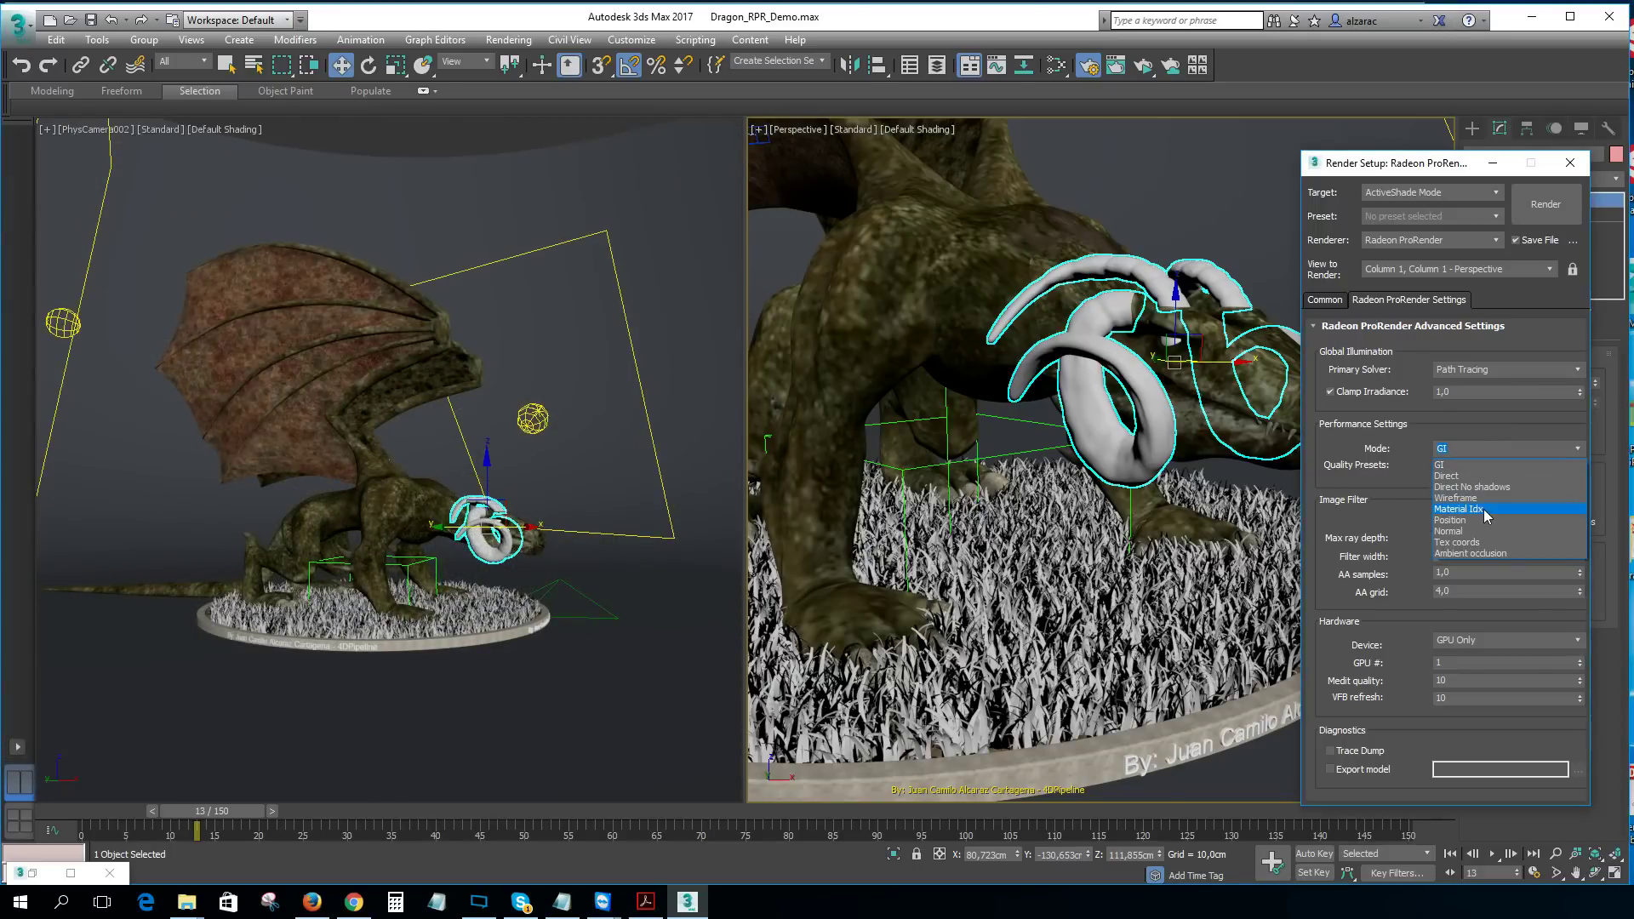
left_click(1475, 554)
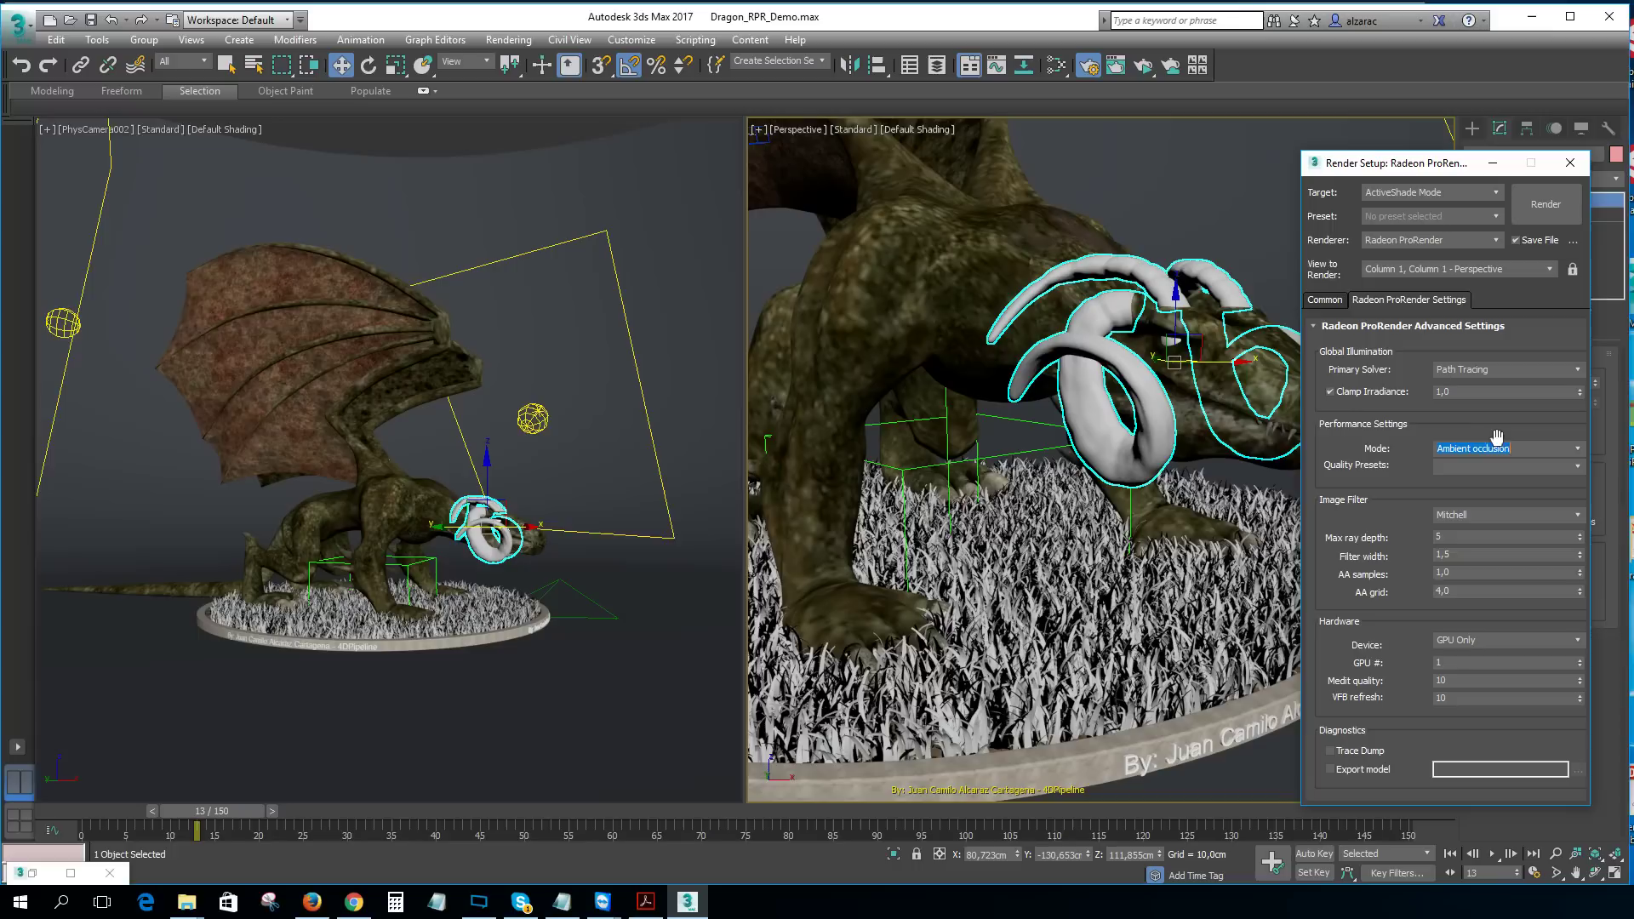
left_click(1529, 216)
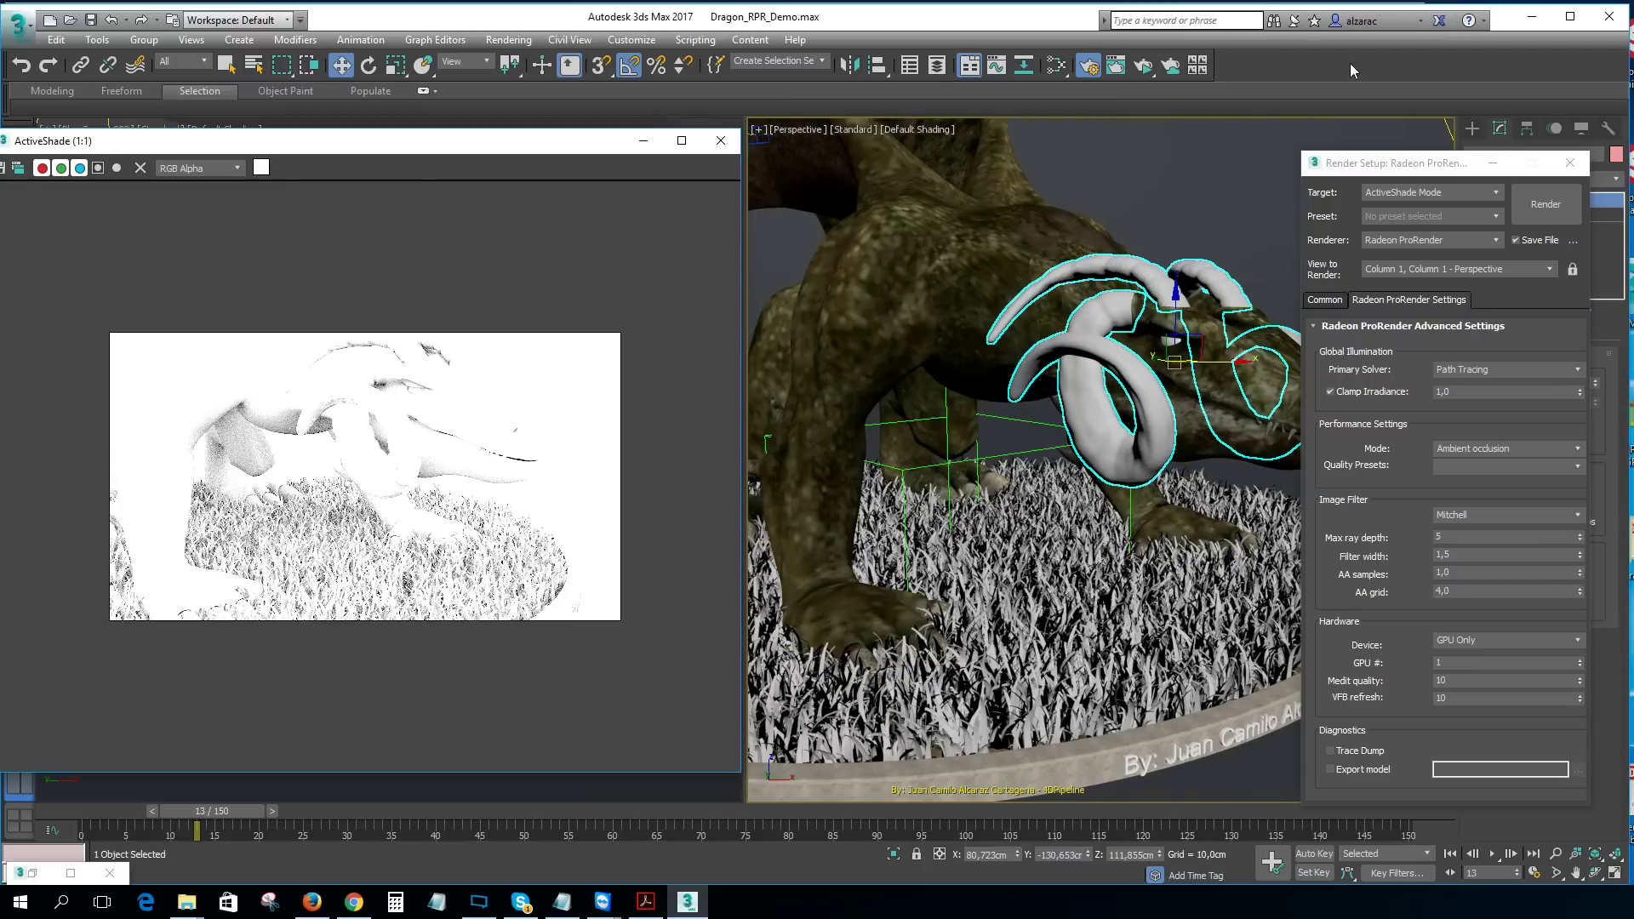
Step: Set the scene's exposure control to <no exposure control> in the environment settings
left_click(1317, 72)
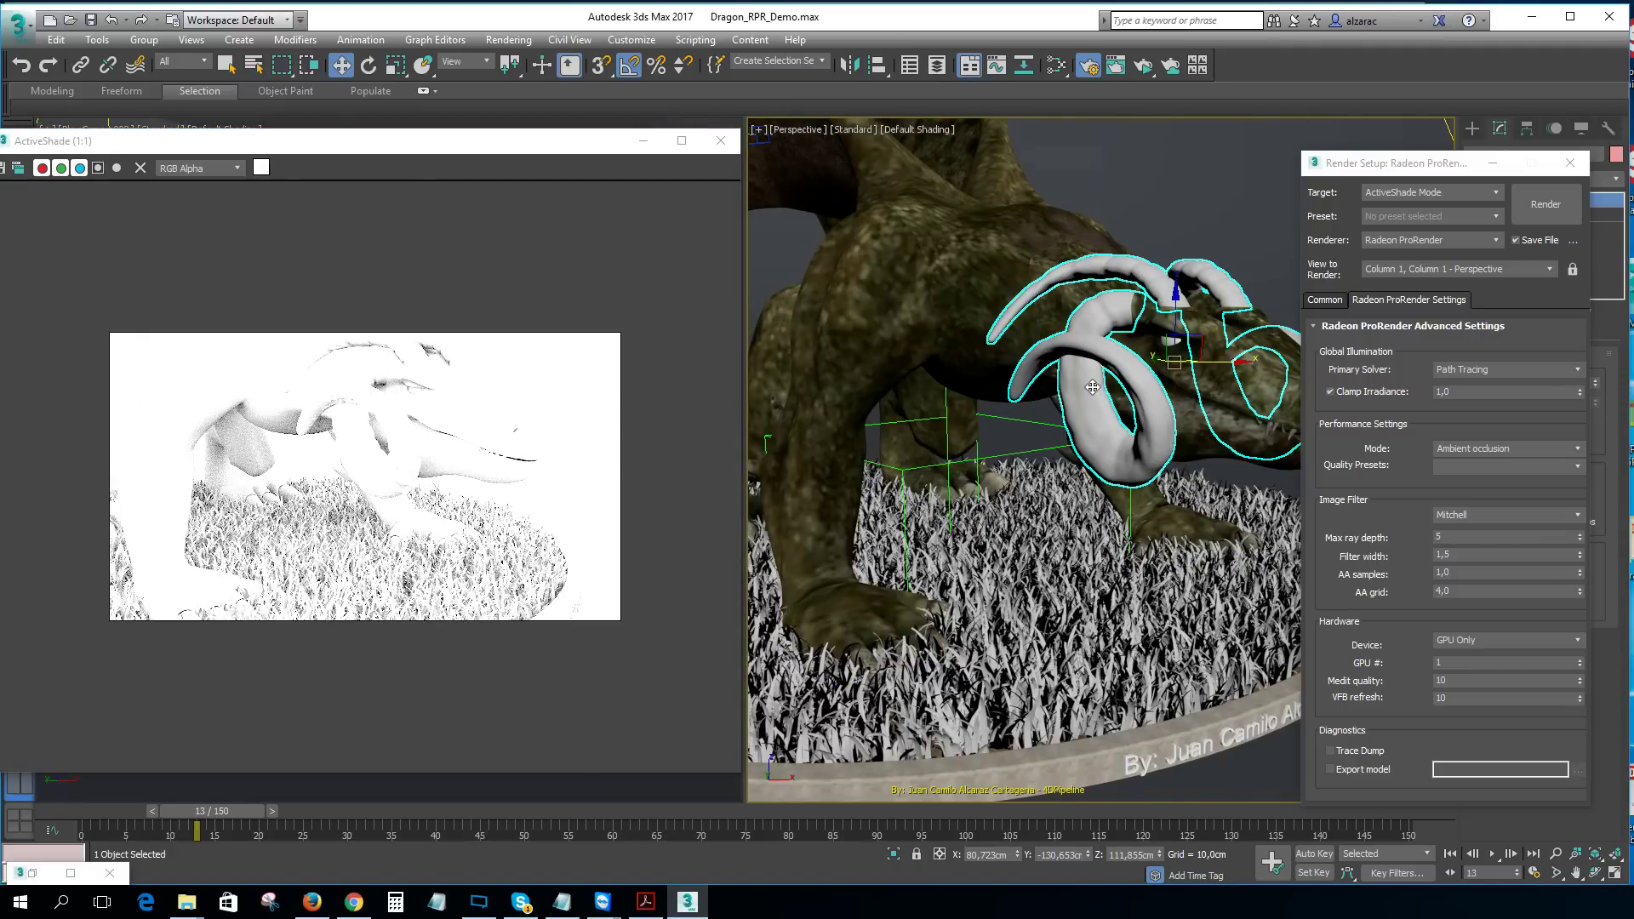
key("8")
left_click(967, 366)
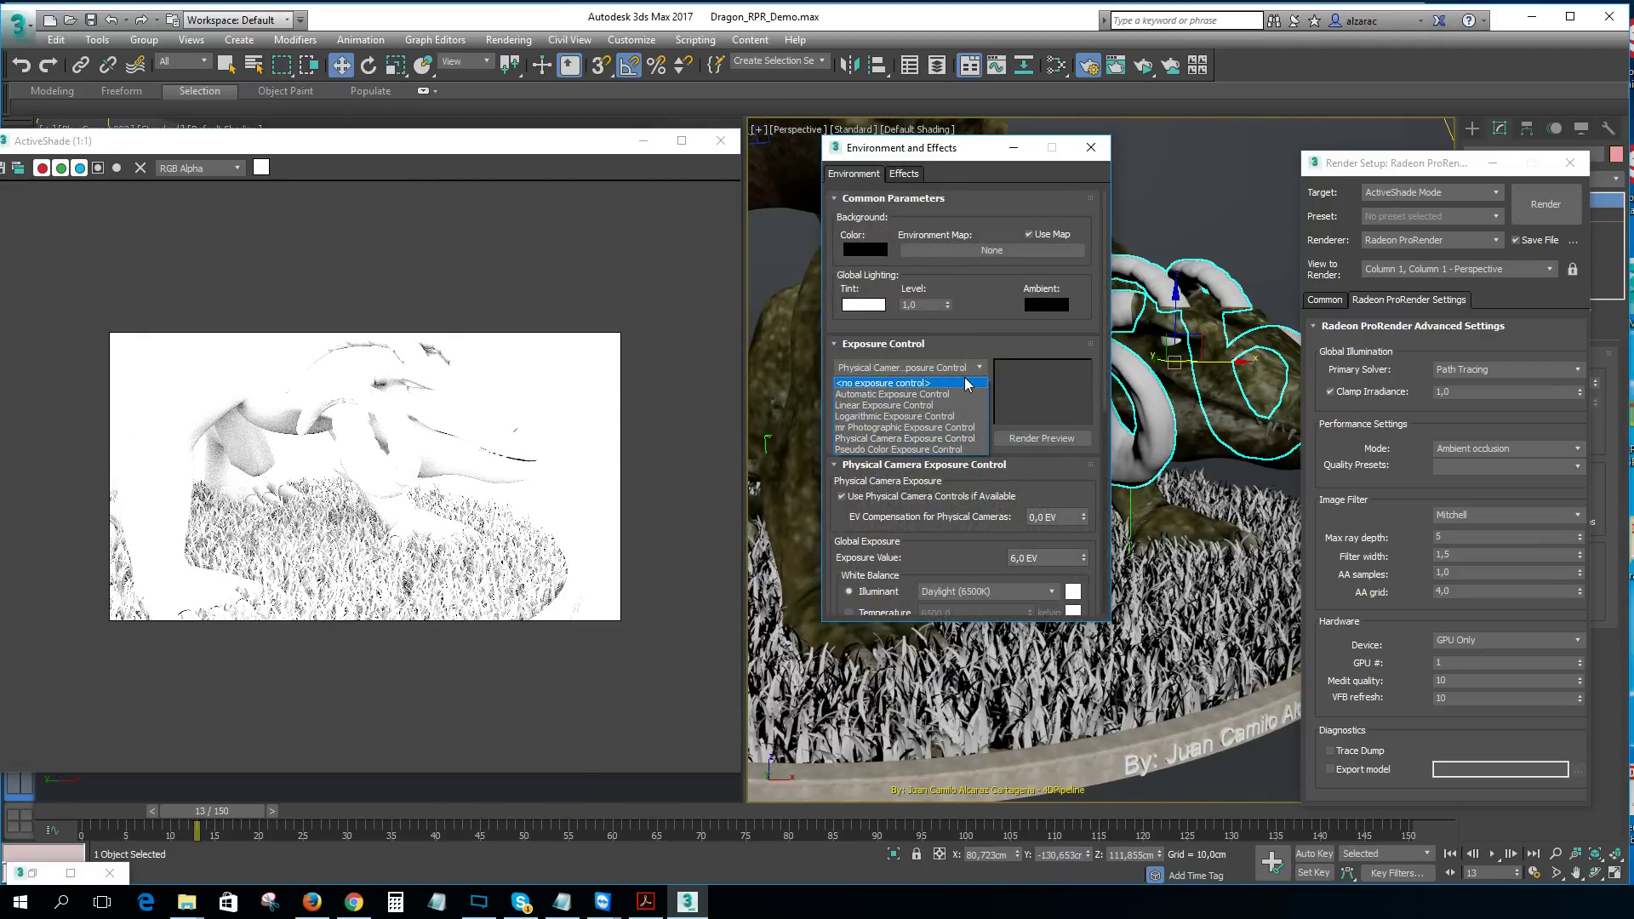
left_click(902, 379)
left_click(1091, 148)
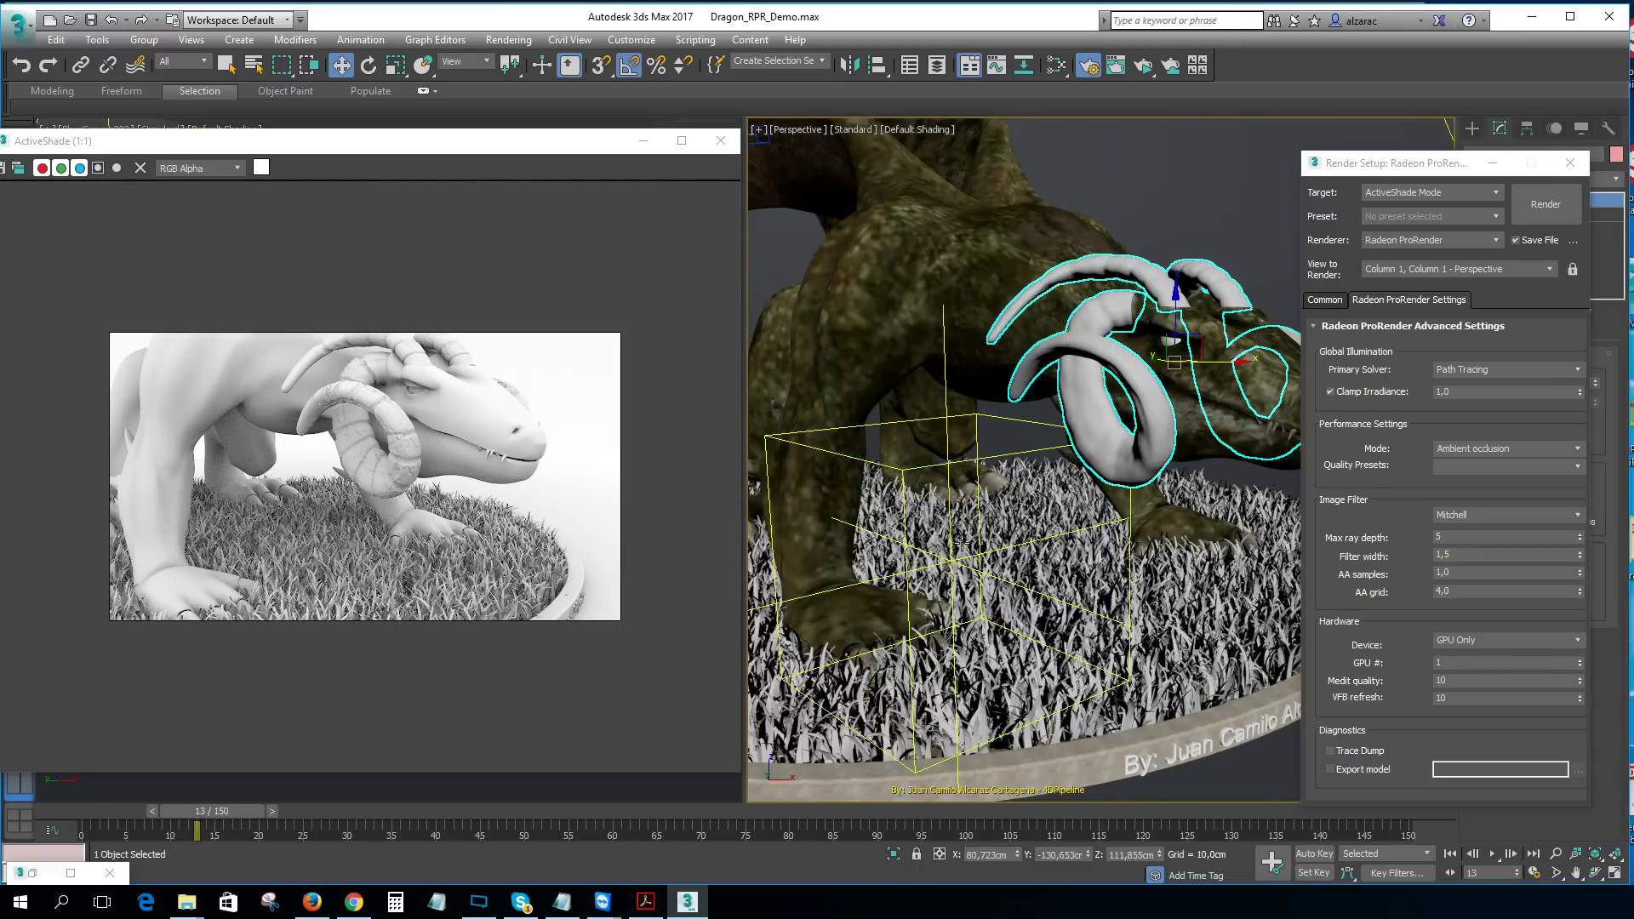
Step: Examine the ambient occlusion render close up around the dragon's feet, the grass and the horns
scroll(1067, 534, "up", 8)
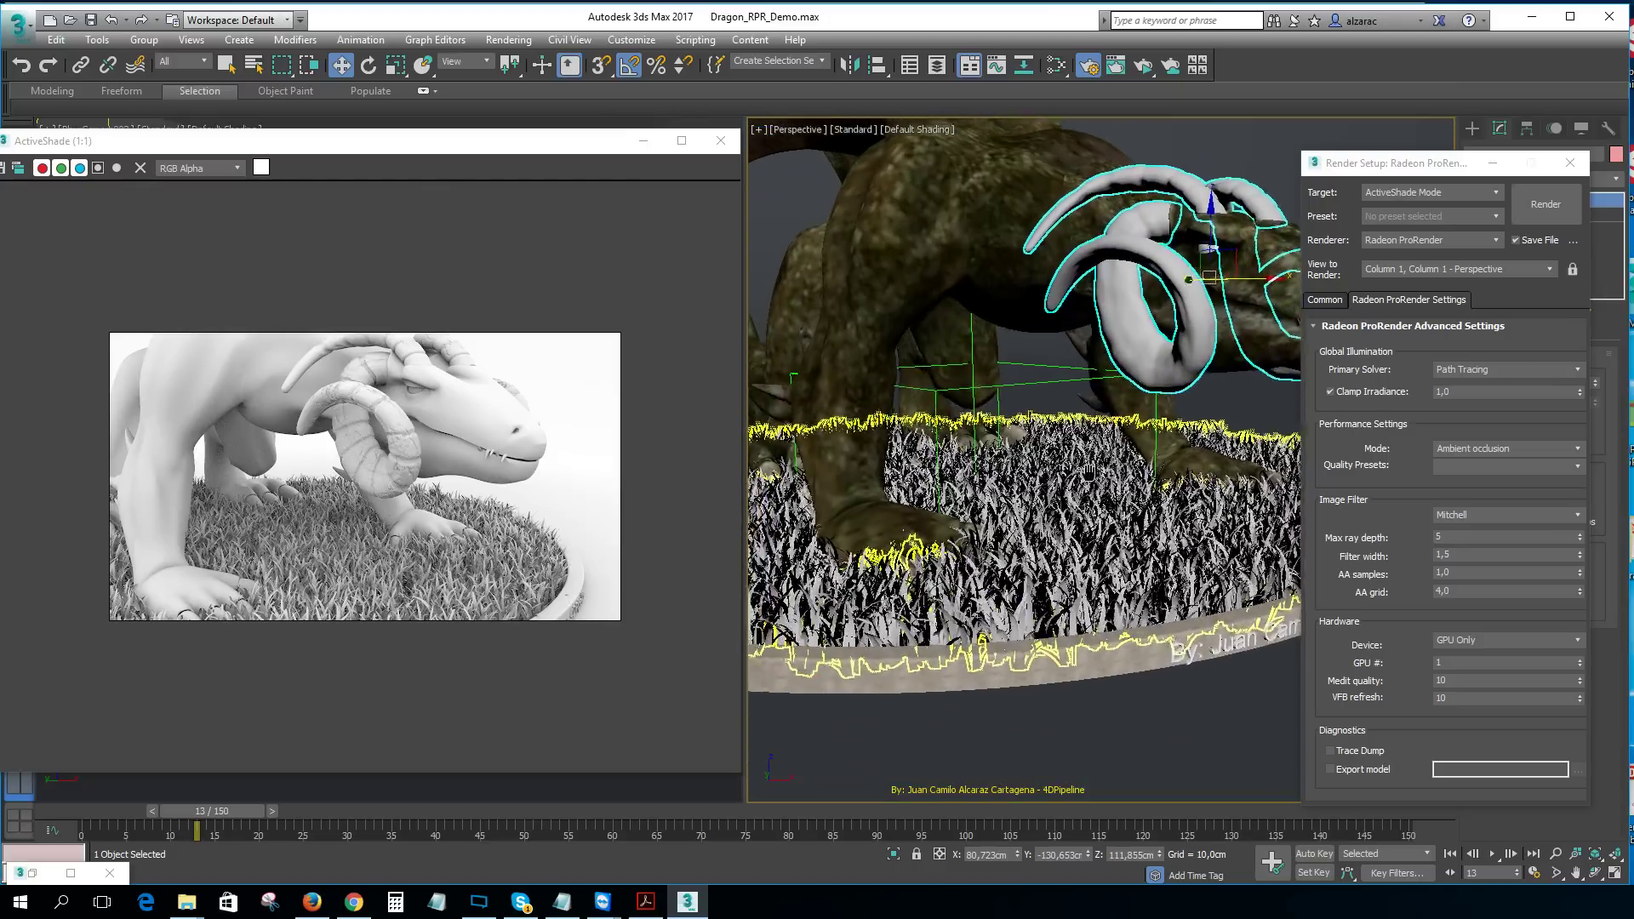
scroll(954, 494, "up", 5)
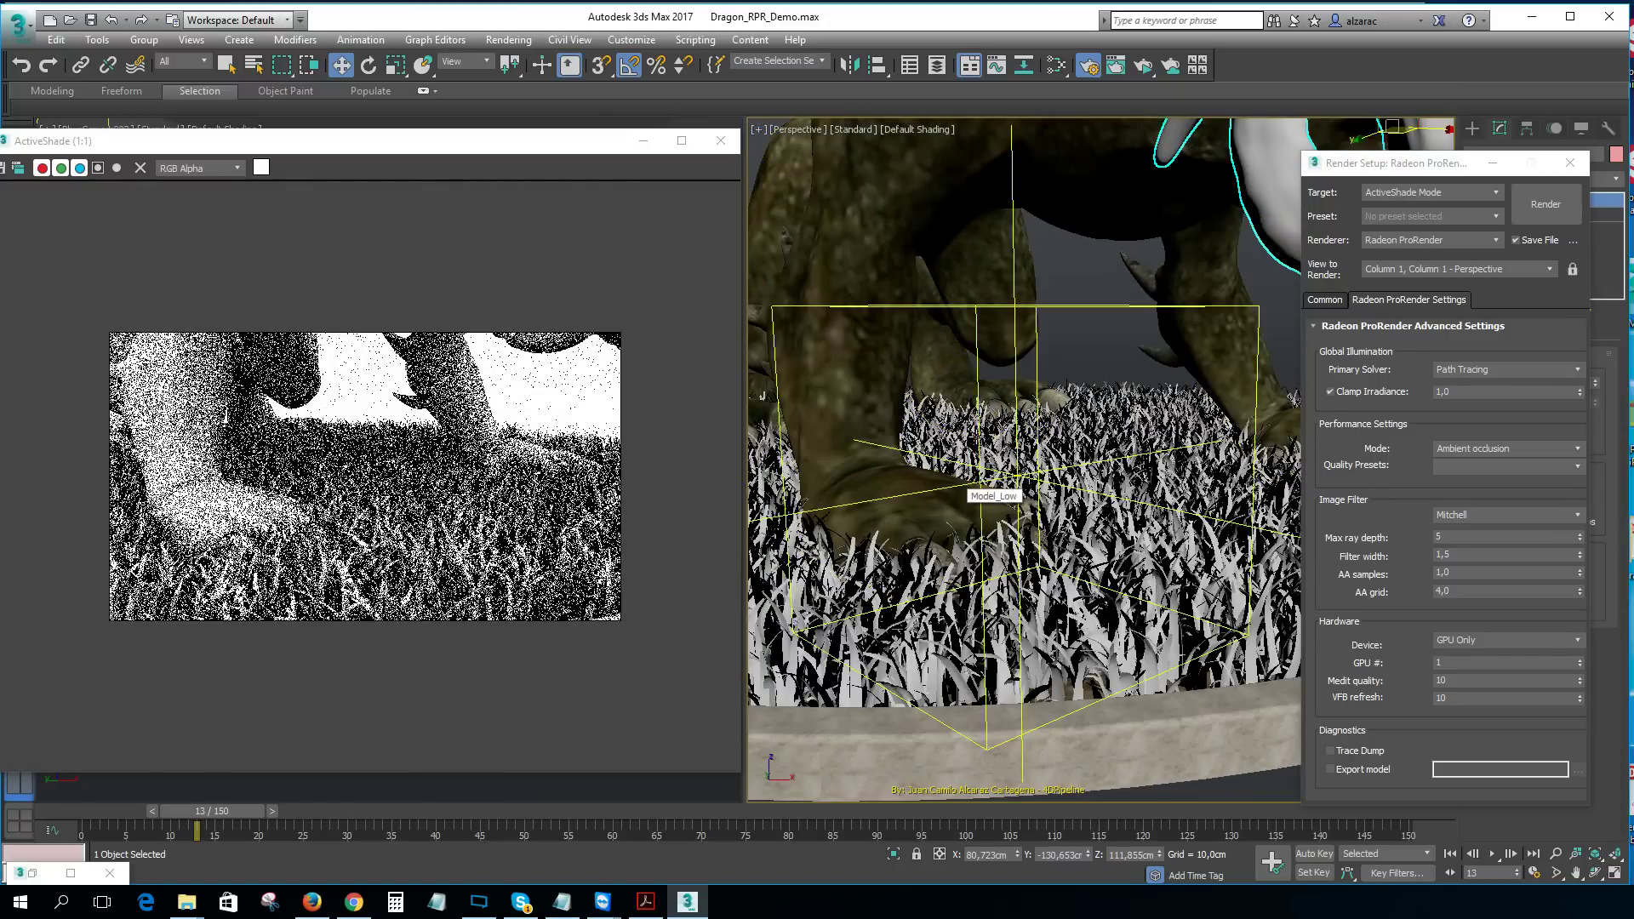
middle_click_drag(941, 491, 971, 496, "alt")
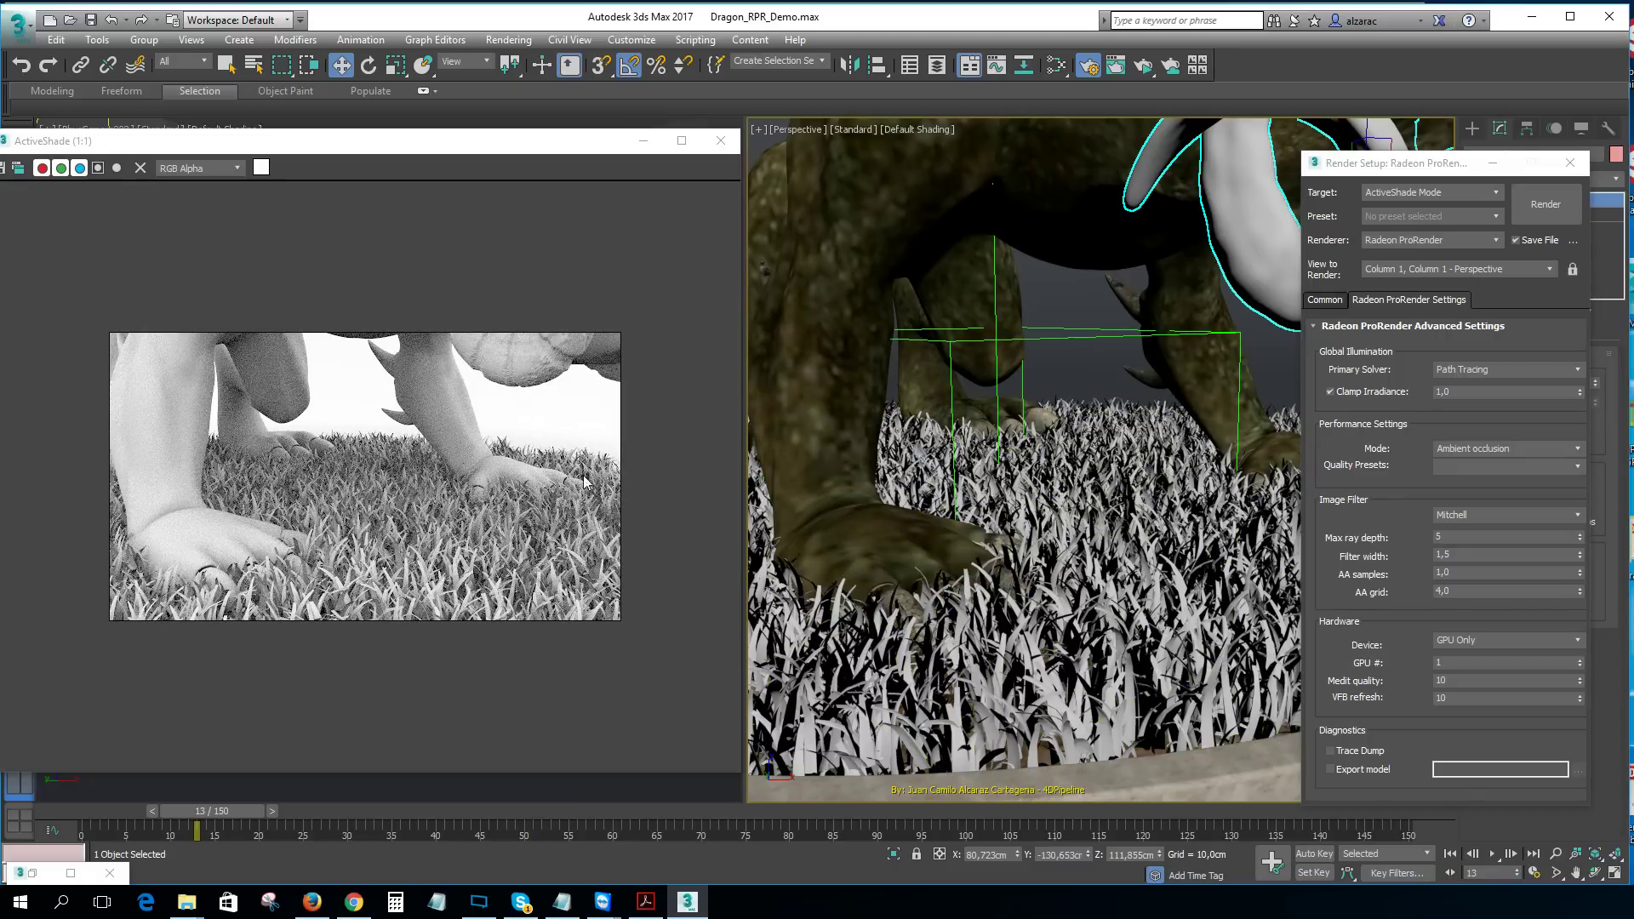
middle_click_drag(895, 417, 895, 538, "alt")
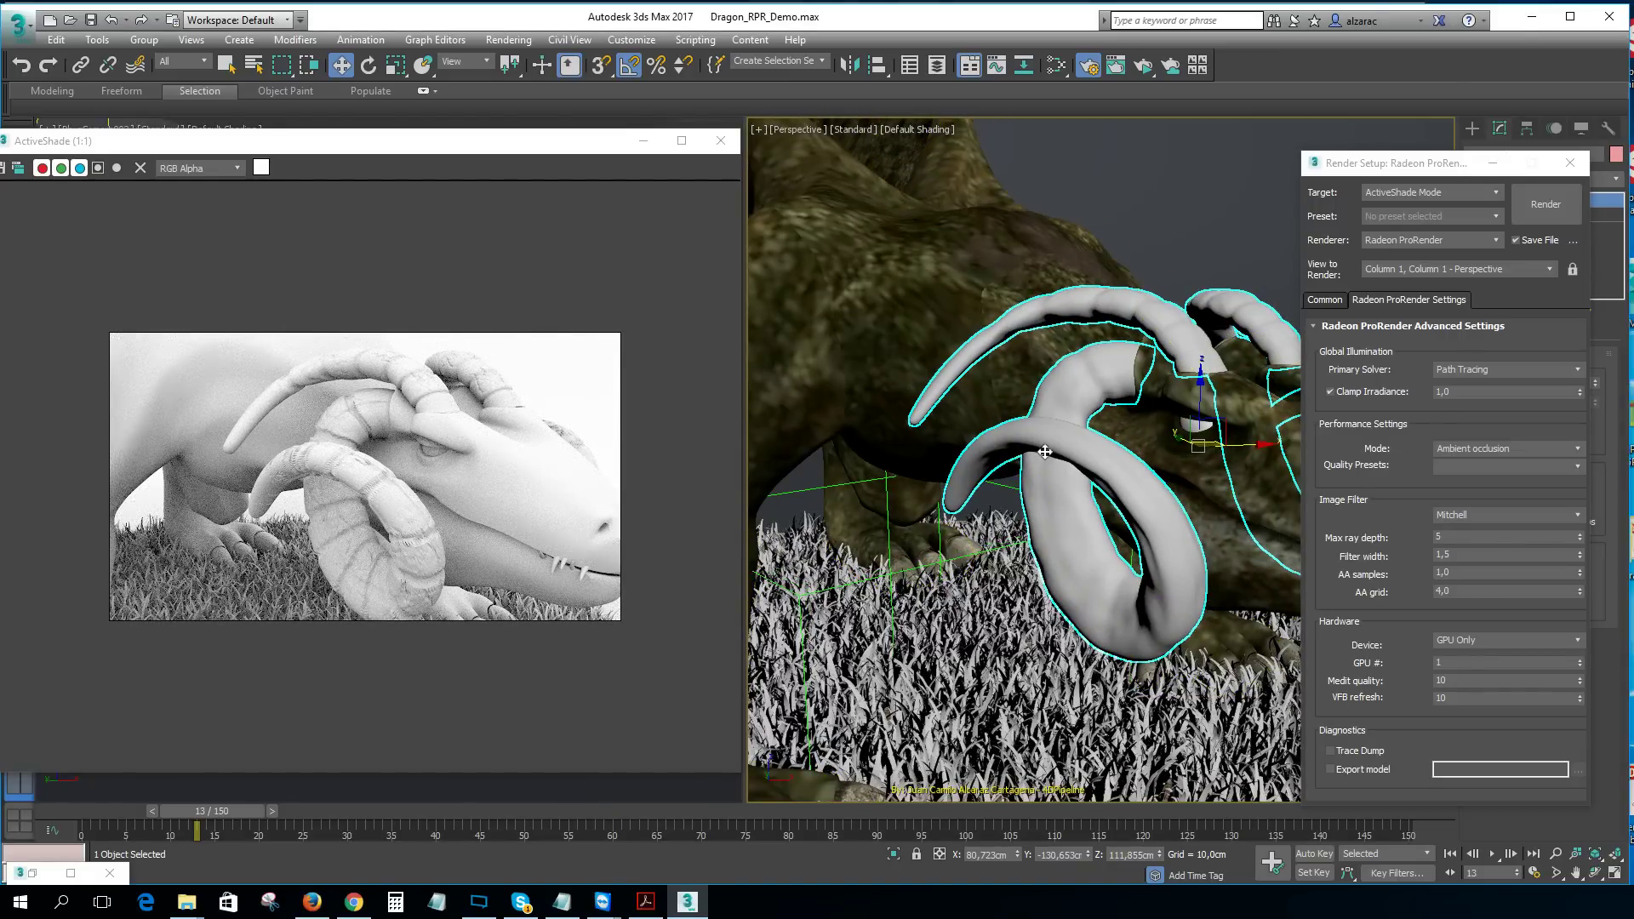
scroll(1024, 492, "up", 3)
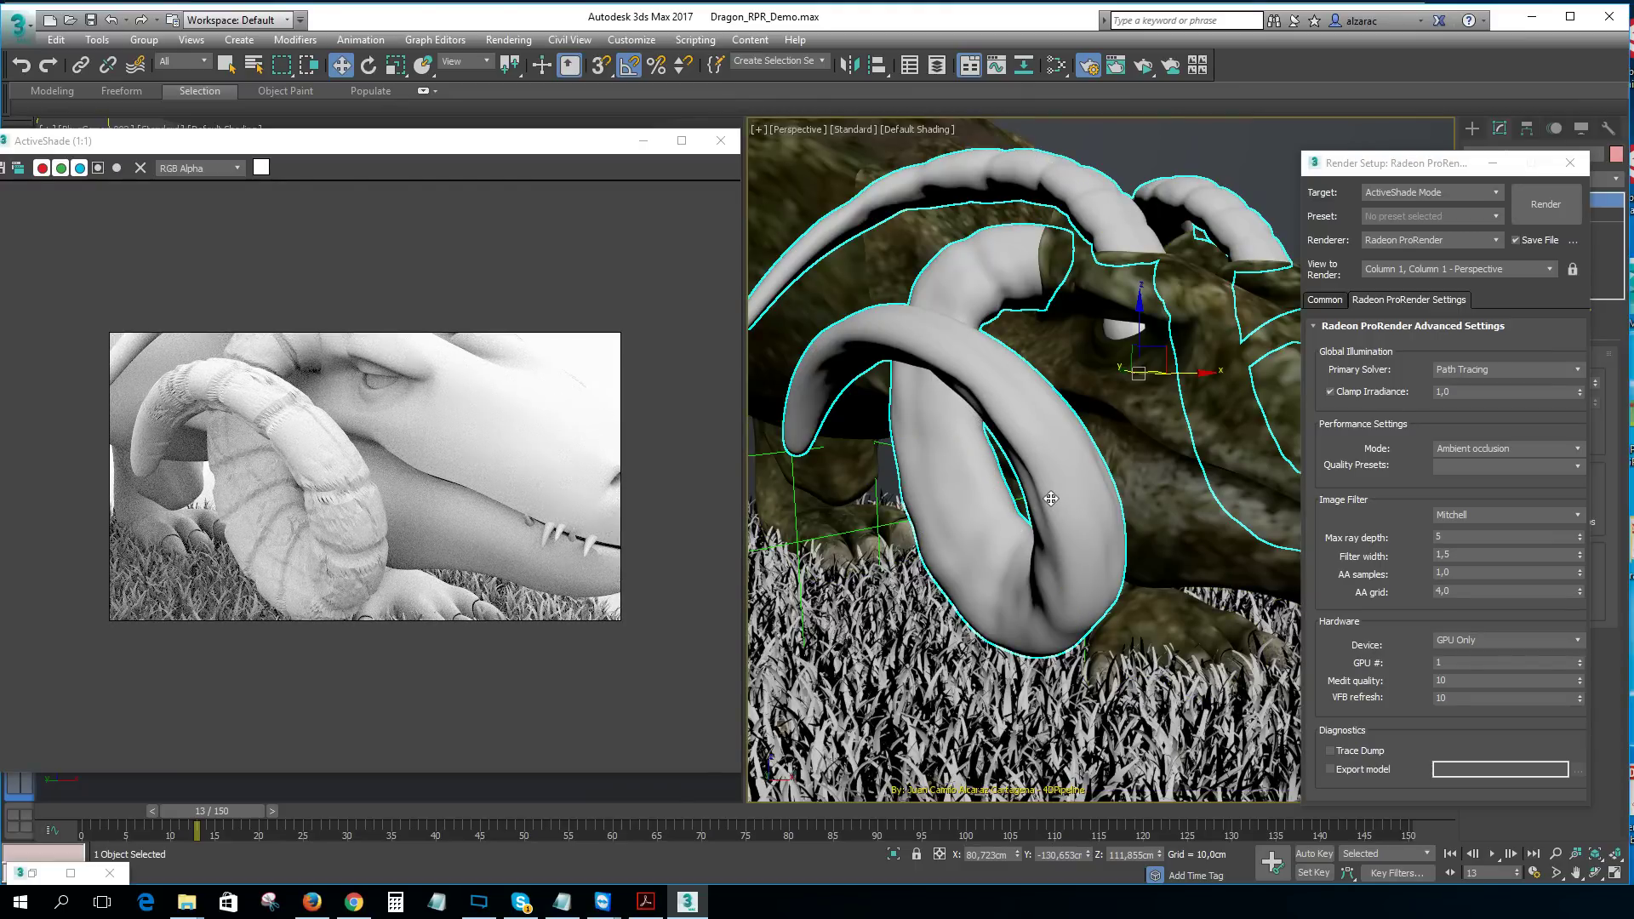
scroll(1051, 498, "down", 2)
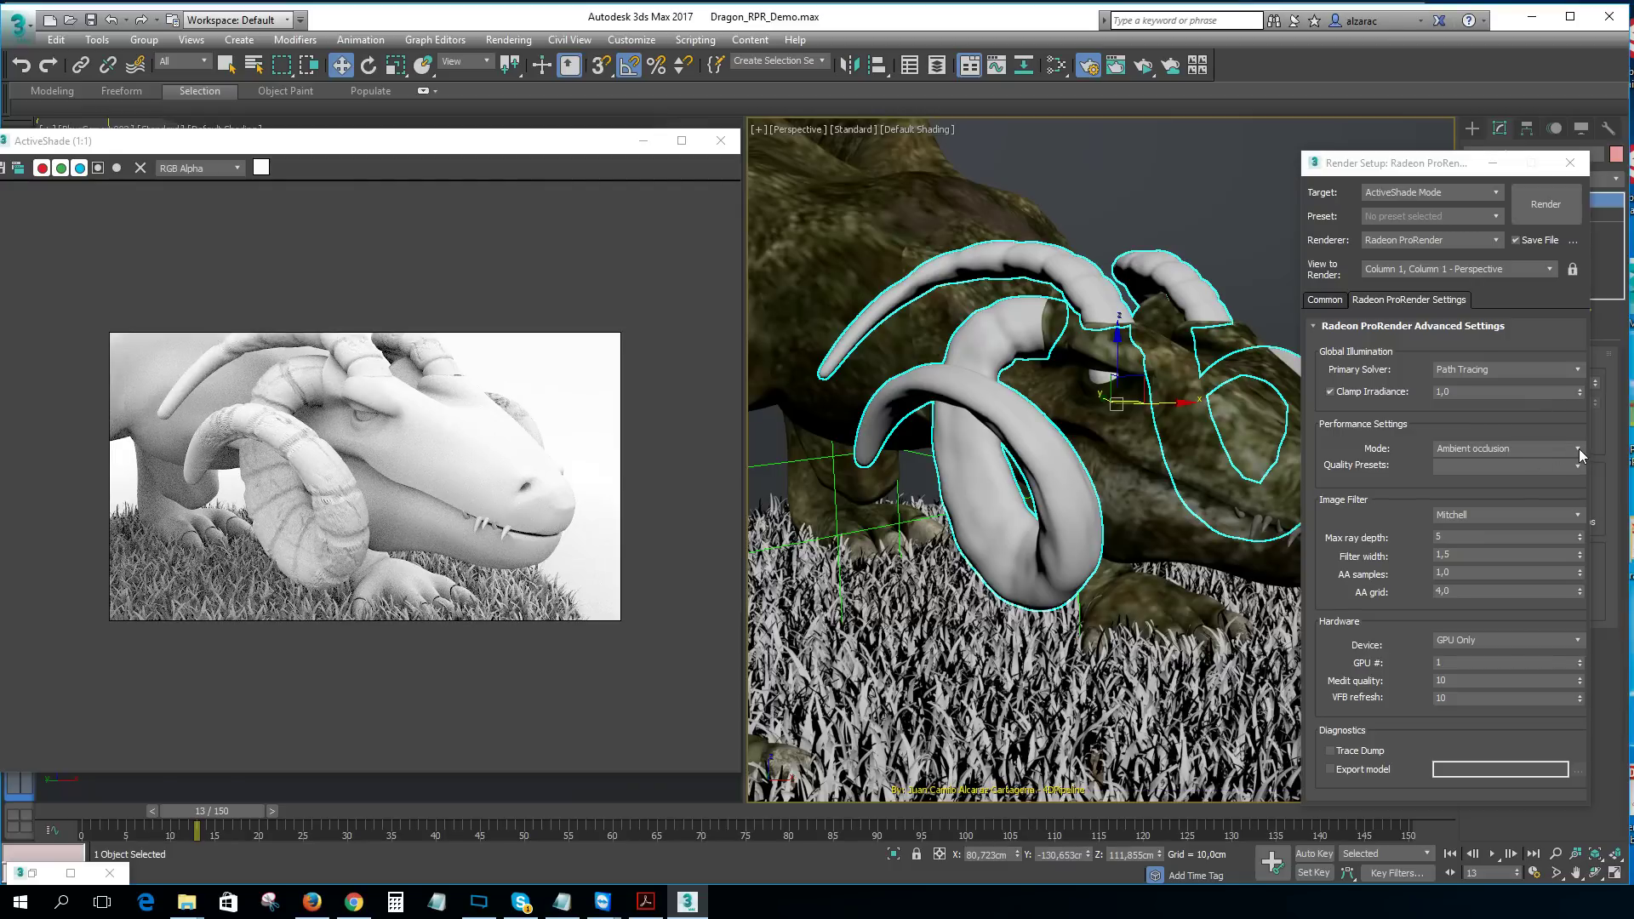
Step: Close the ambient occlusion preview and render a new ActiveShade with the performance mode set to Normal
left_click(1580, 448)
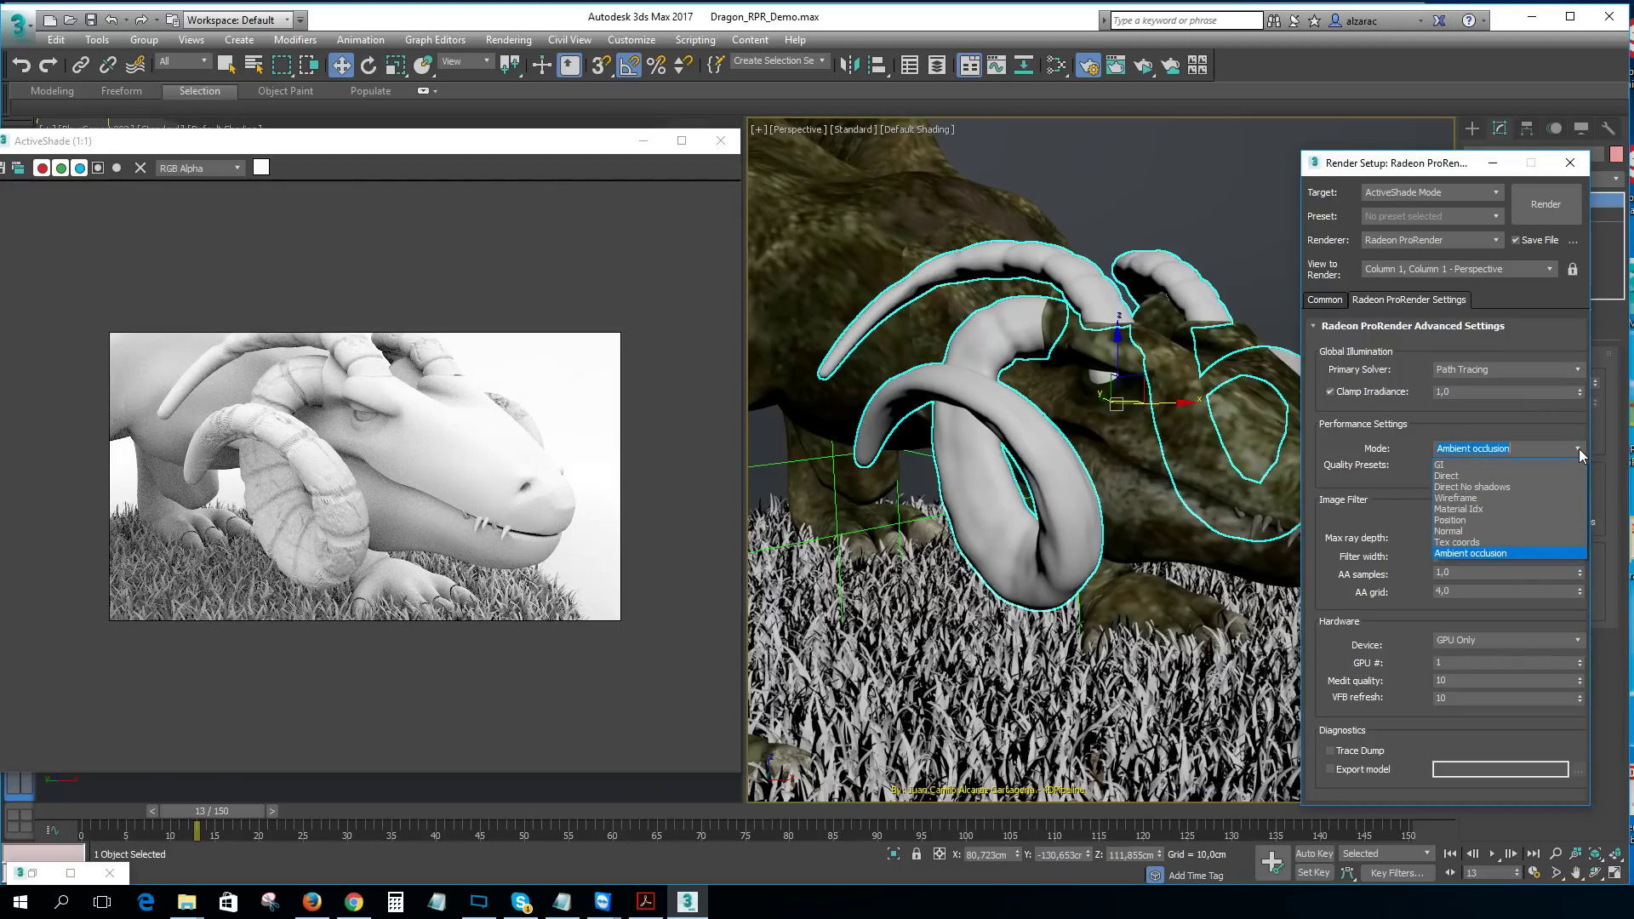
left_click(1579, 449)
left_click(1579, 449)
left_click(1580, 446)
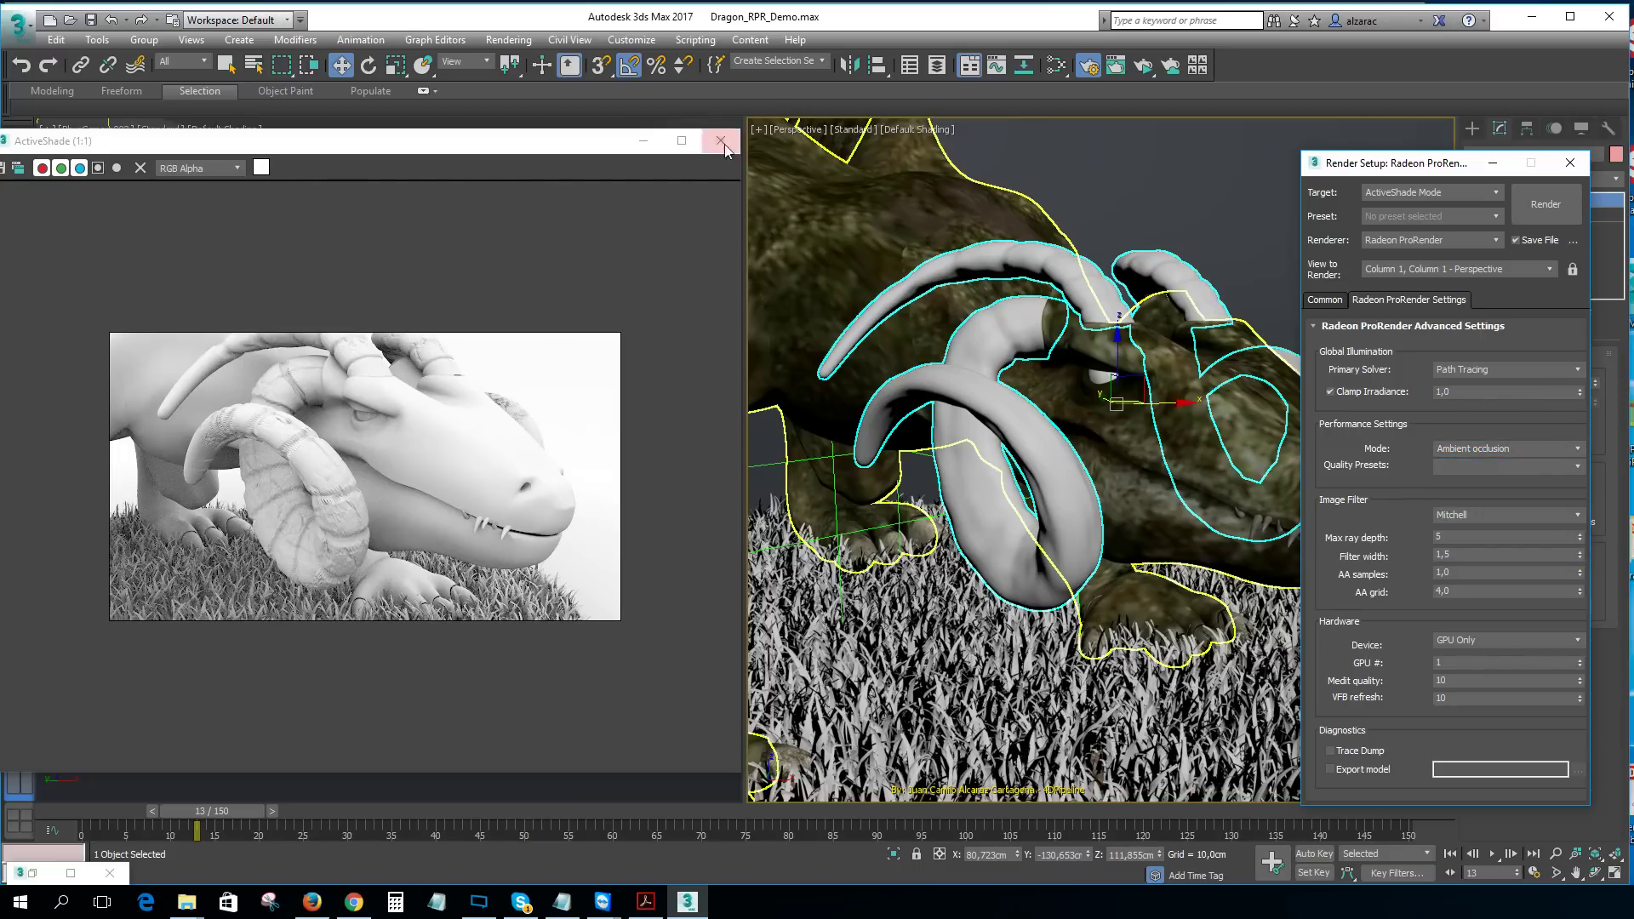
left_click(1579, 449)
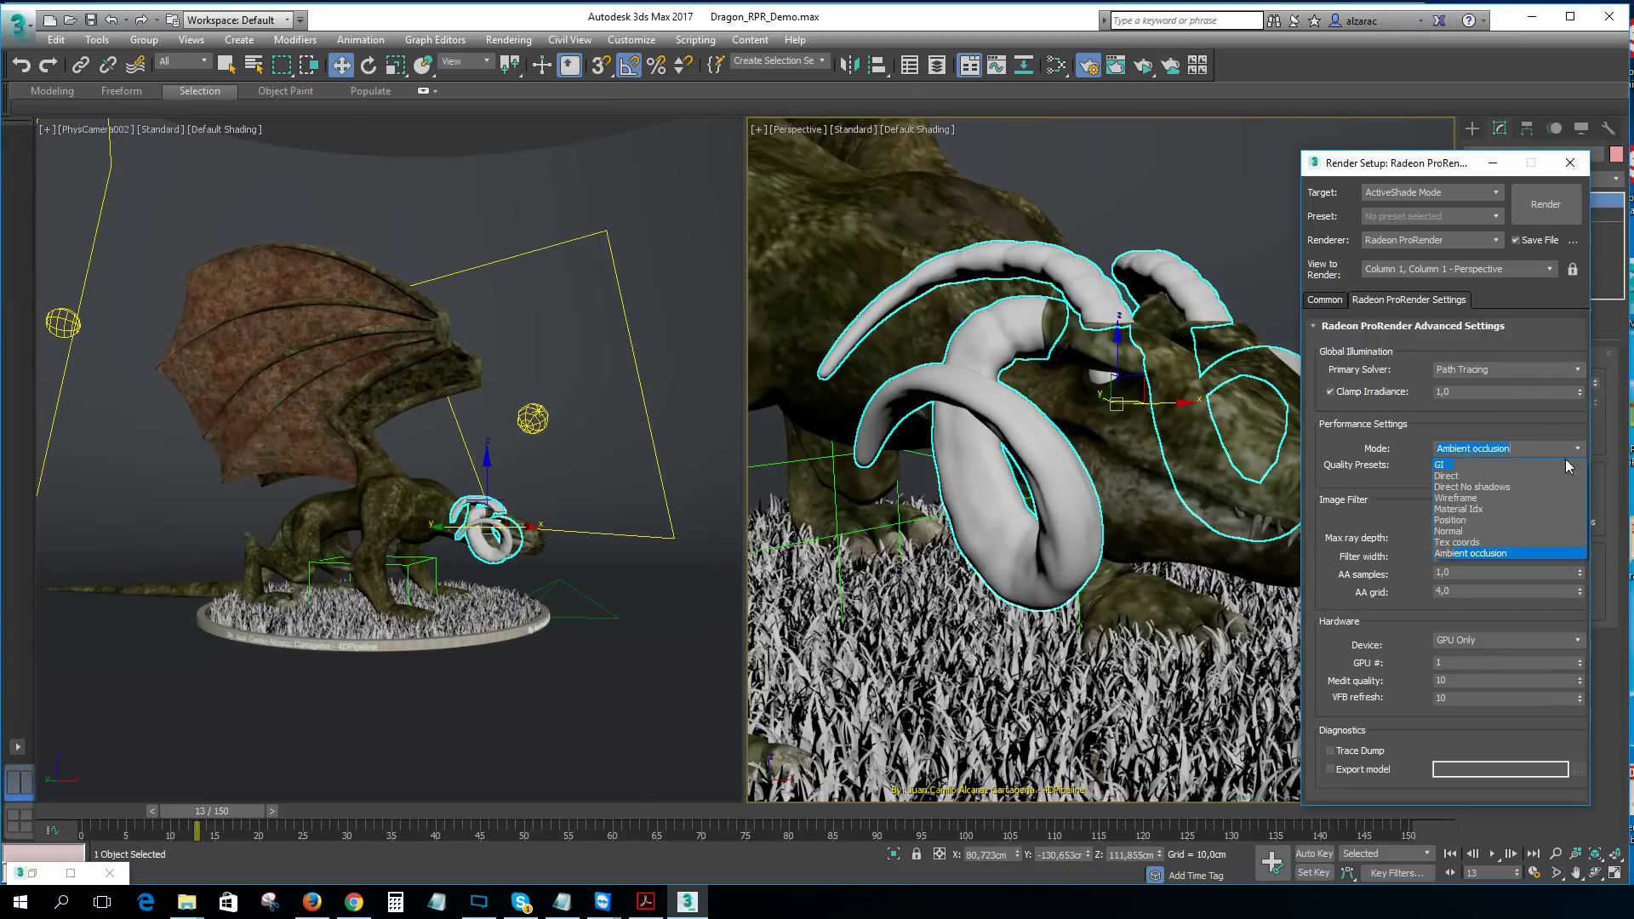
left_click(1447, 531)
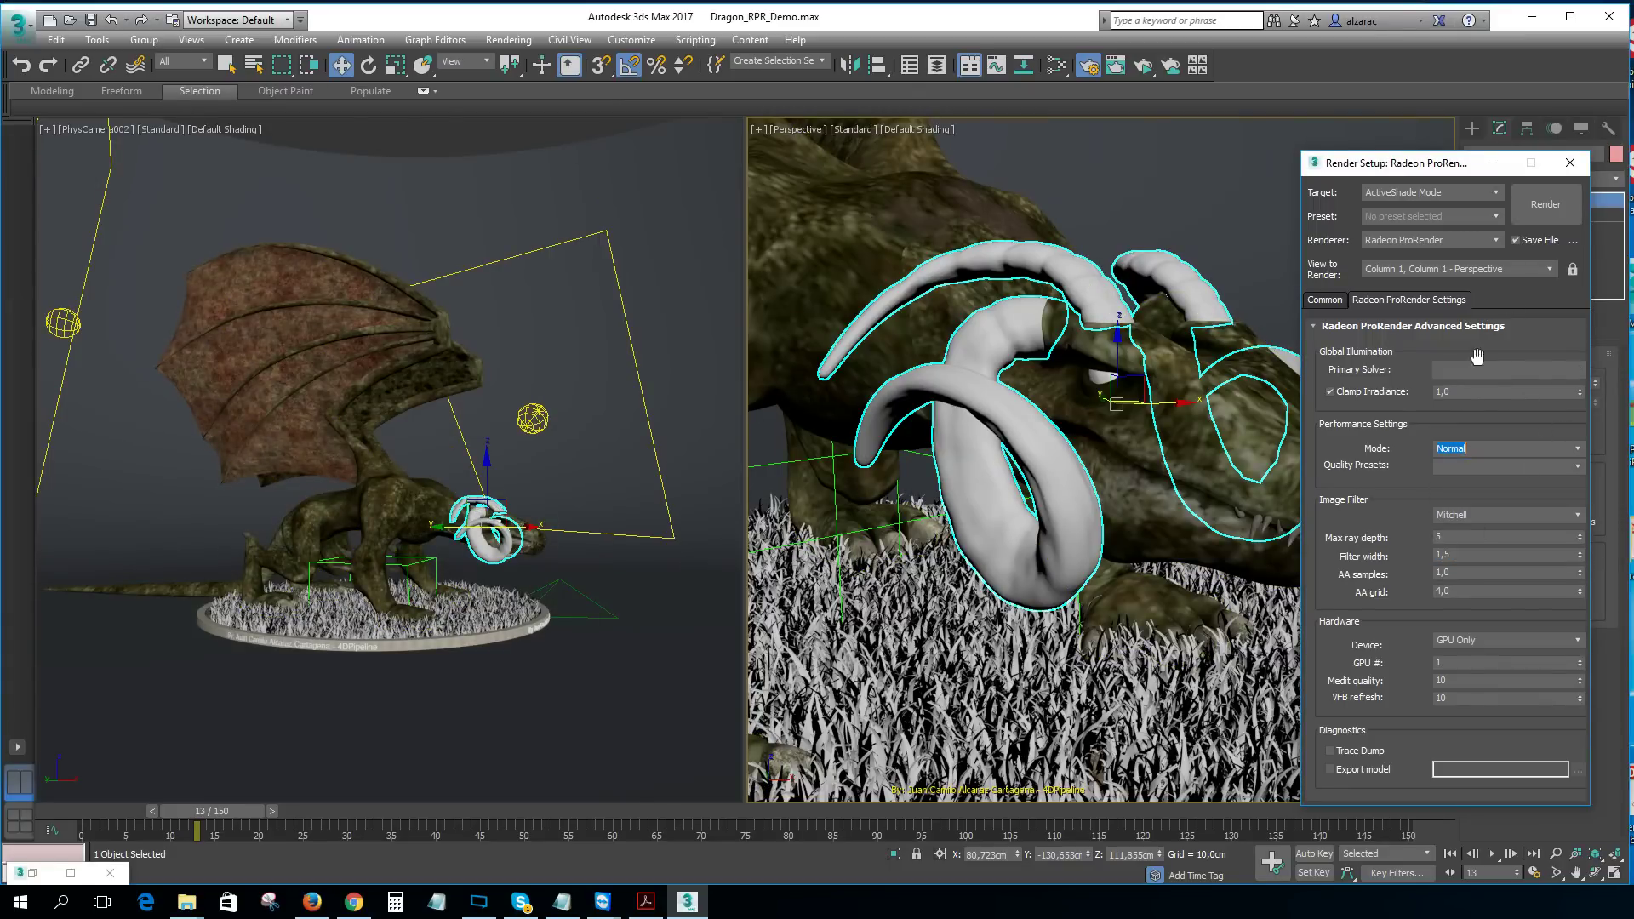
left_click(1537, 211)
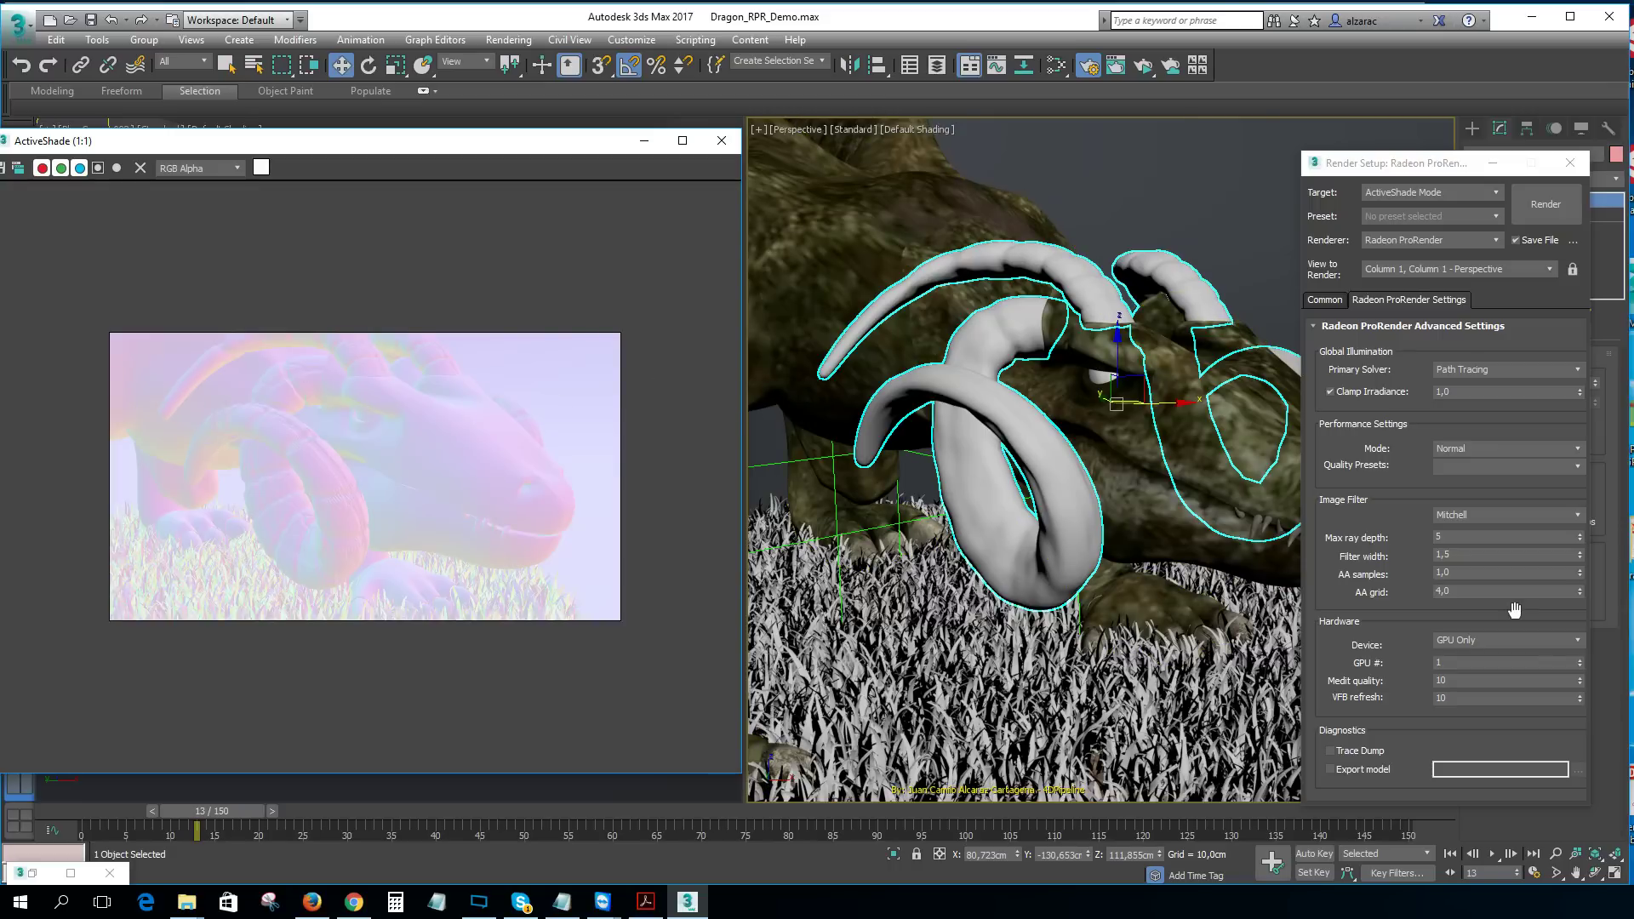
Step: Close the Normal preview, set the performance mode to Wireframe and render a close-up of the dragon's head in ActiveShade
left_click(735, 147)
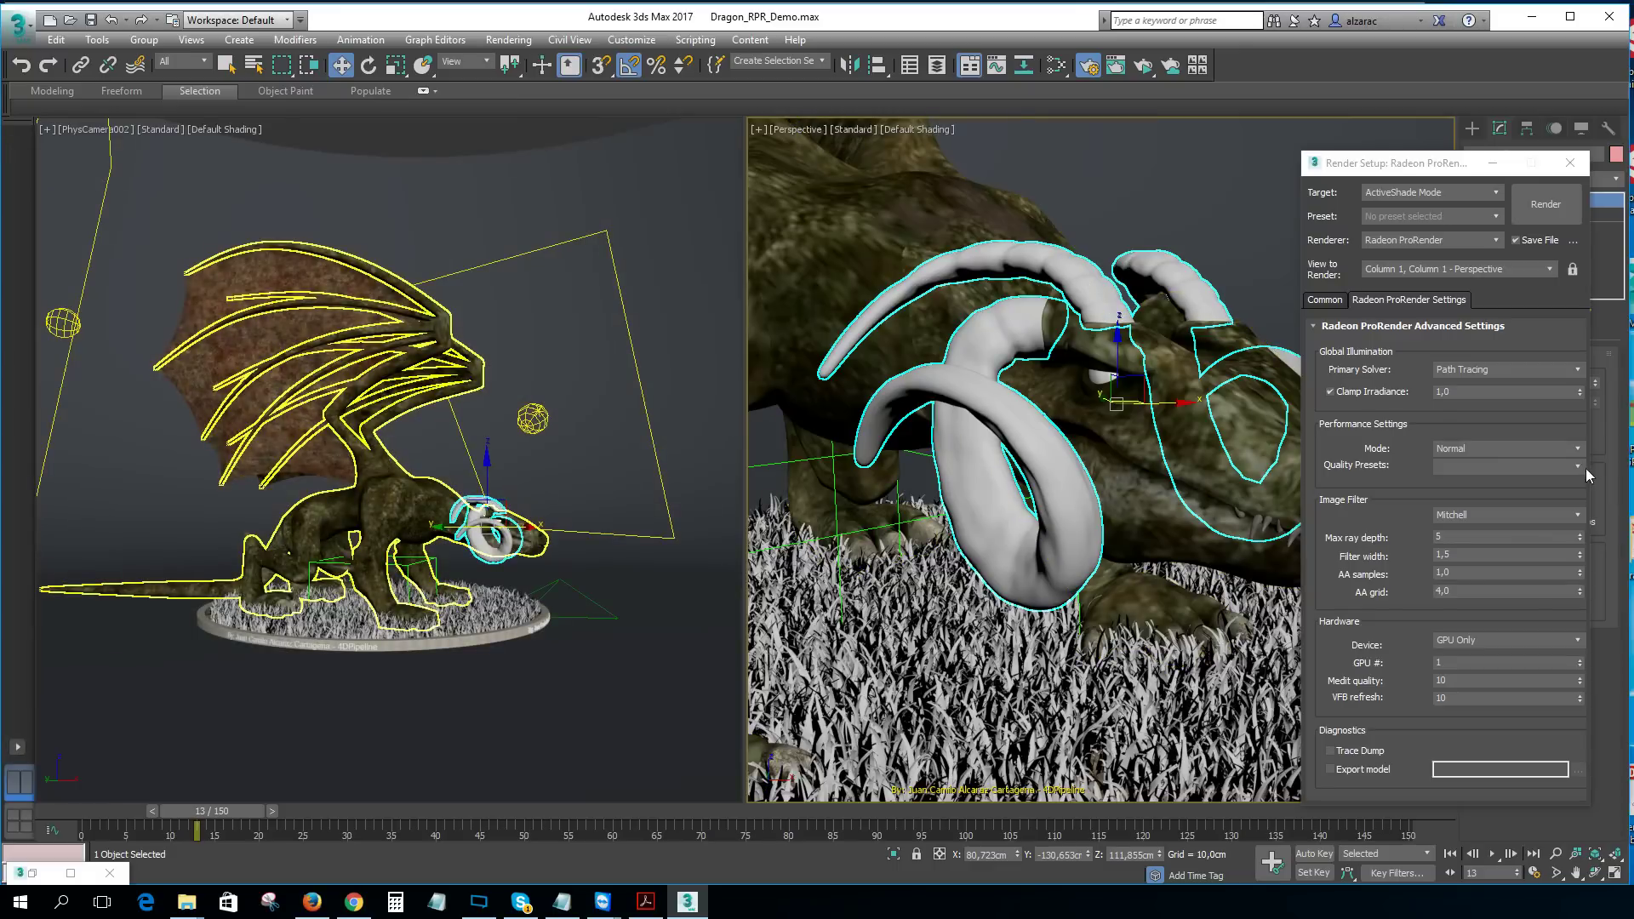
left_click(1575, 451)
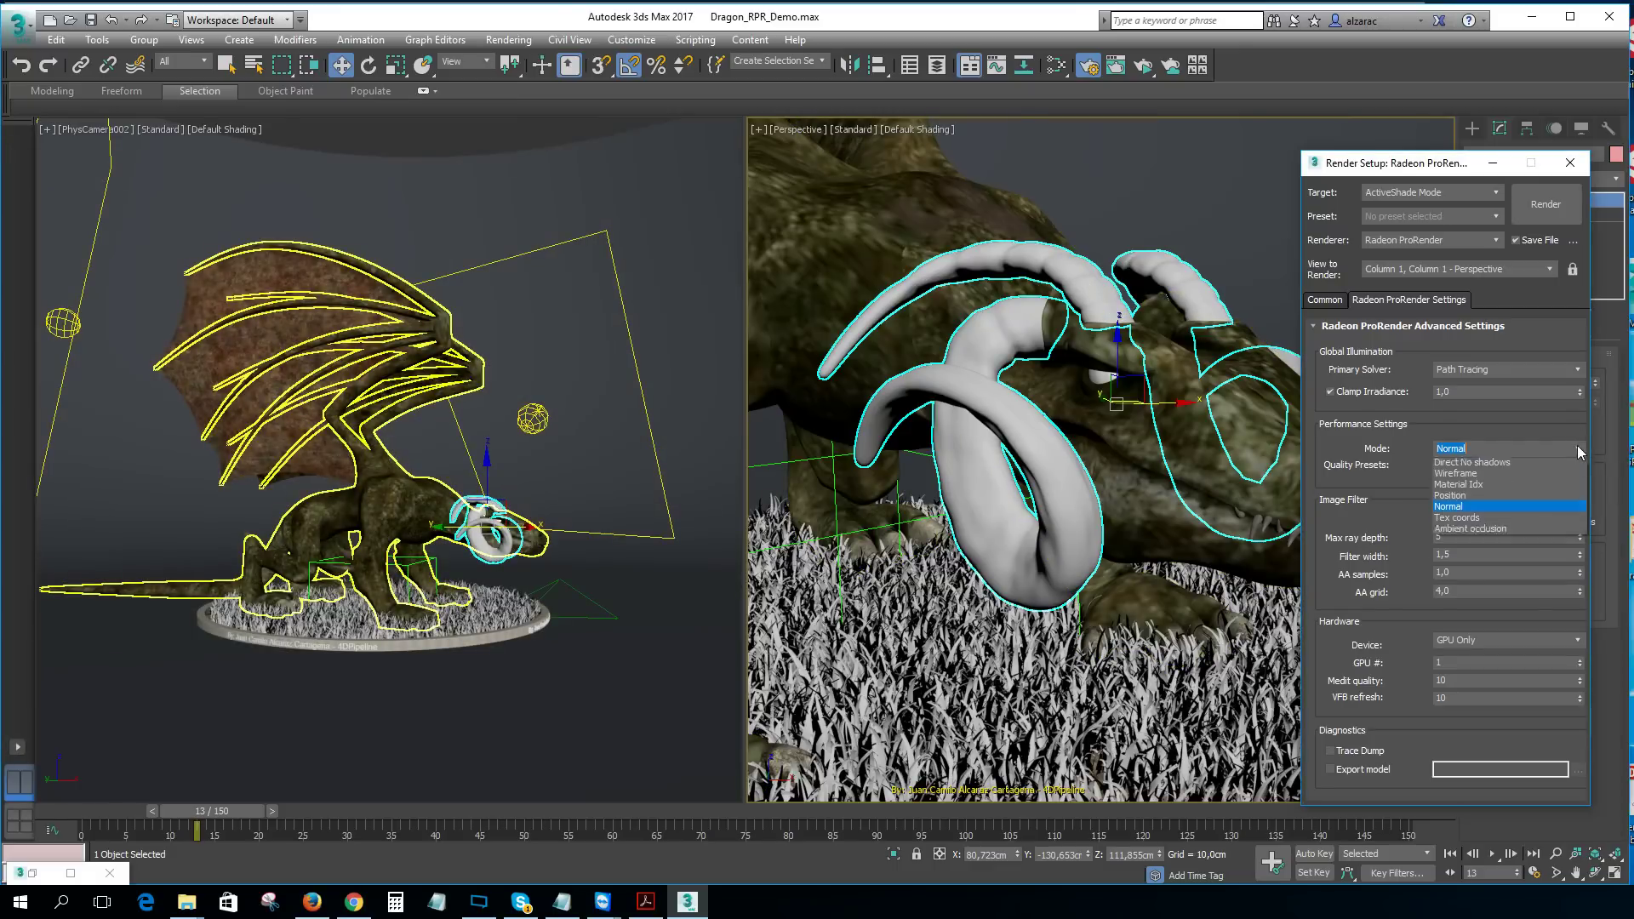
left_click(1580, 450)
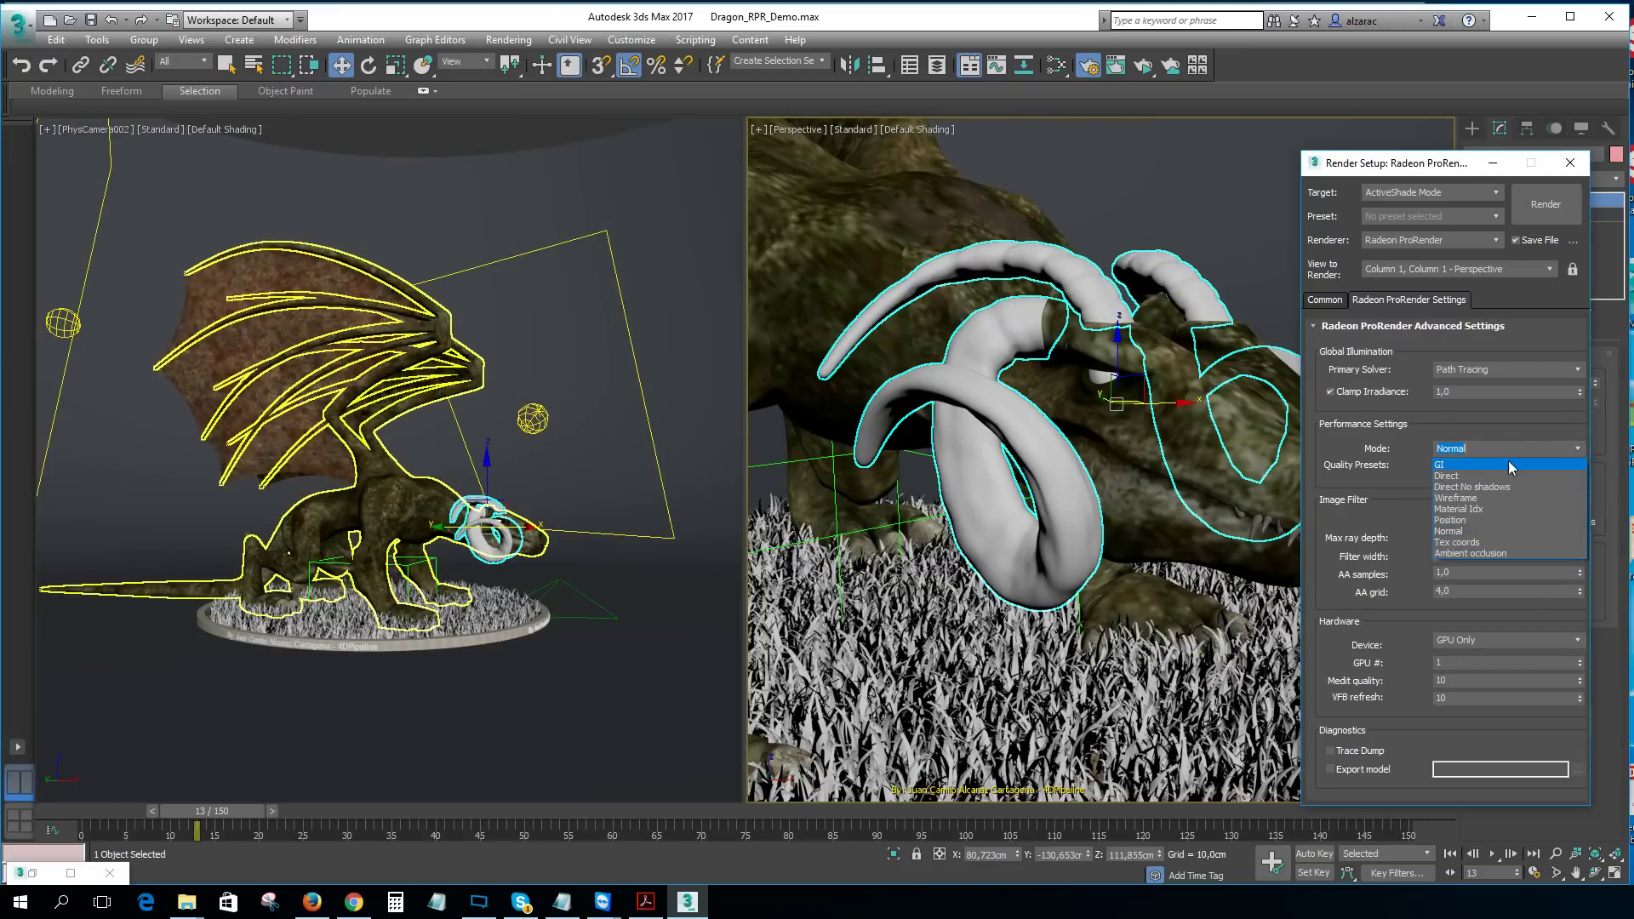
left_click(1464, 497)
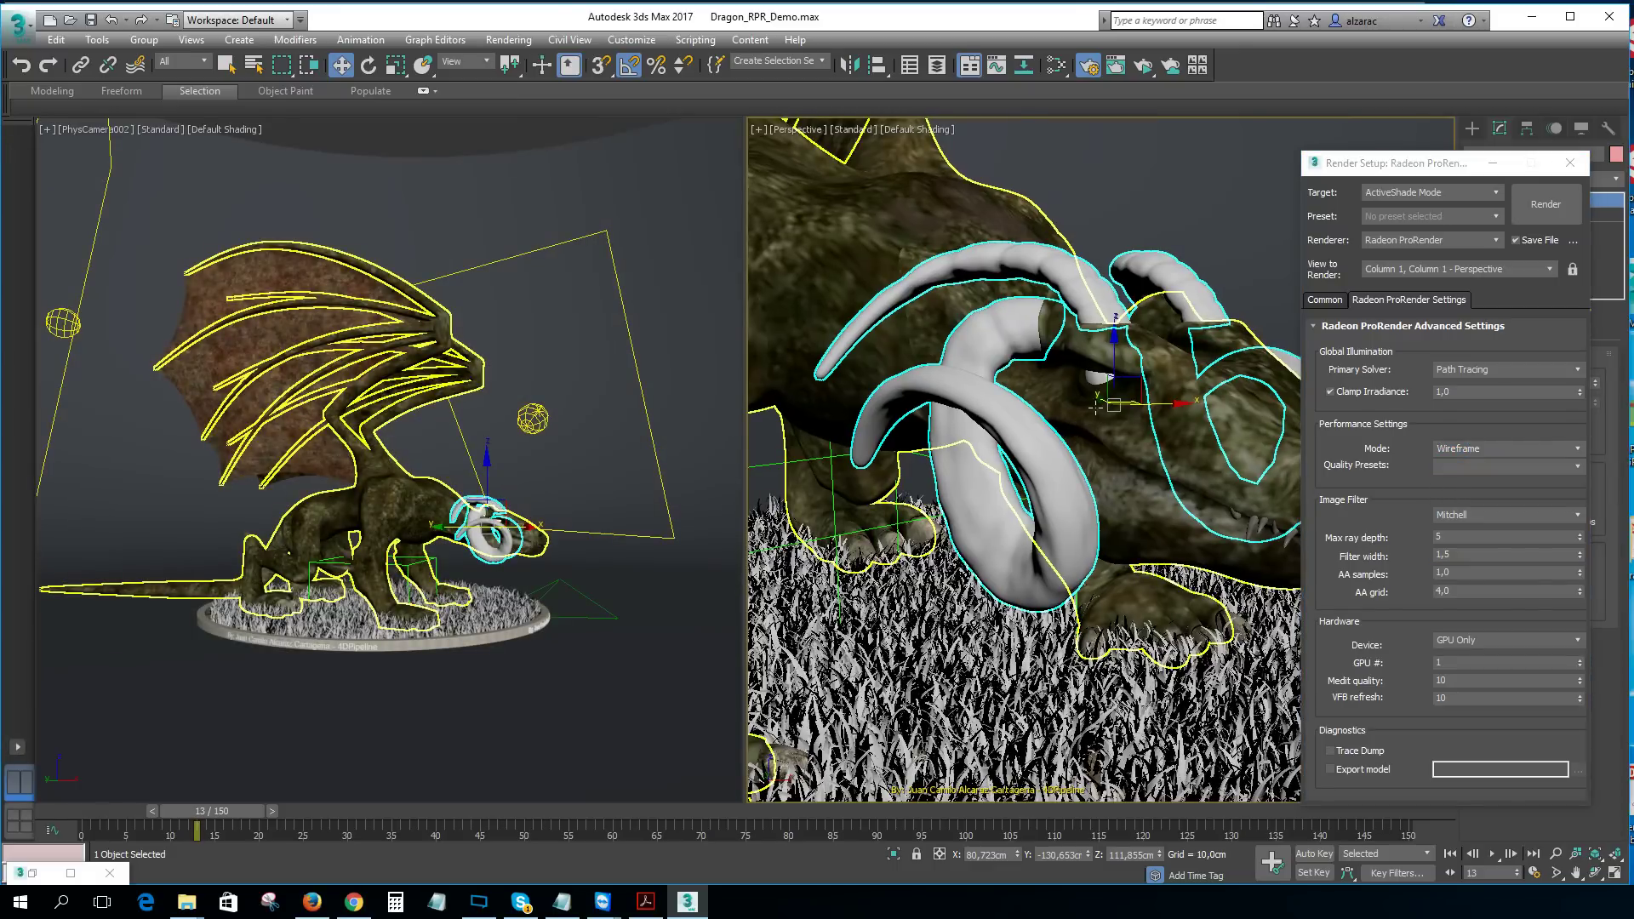
middle_click_drag(1083, 423, 1096, 397, "alt")
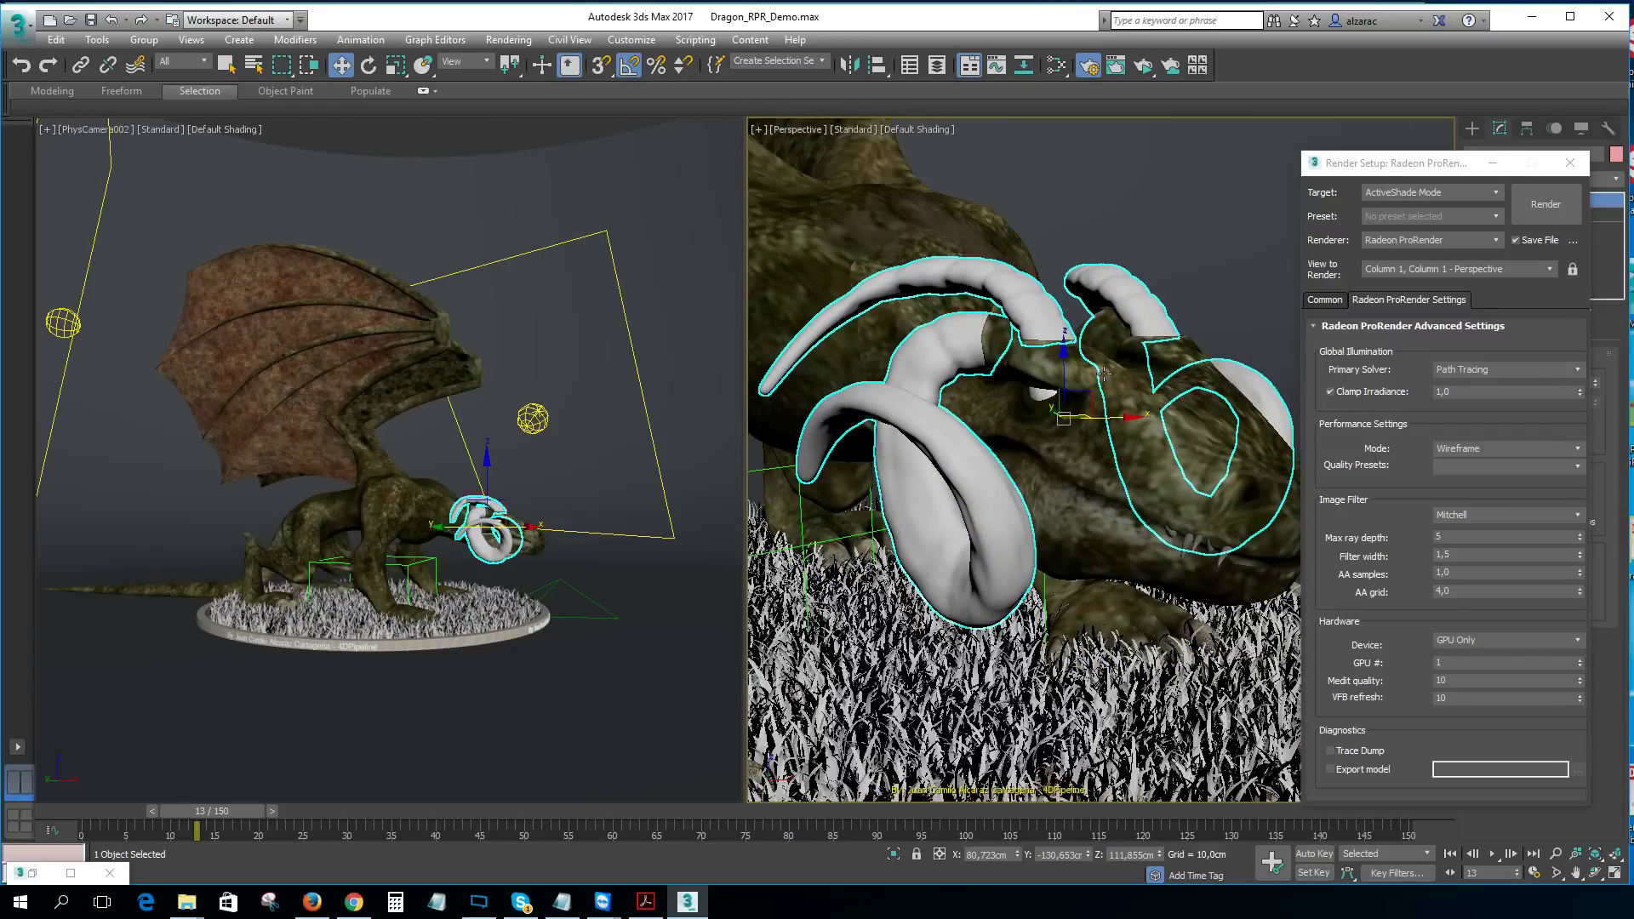
scroll(1102, 353, "up", 4)
middle_click_drag(1102, 353, 1128, 284, "alt")
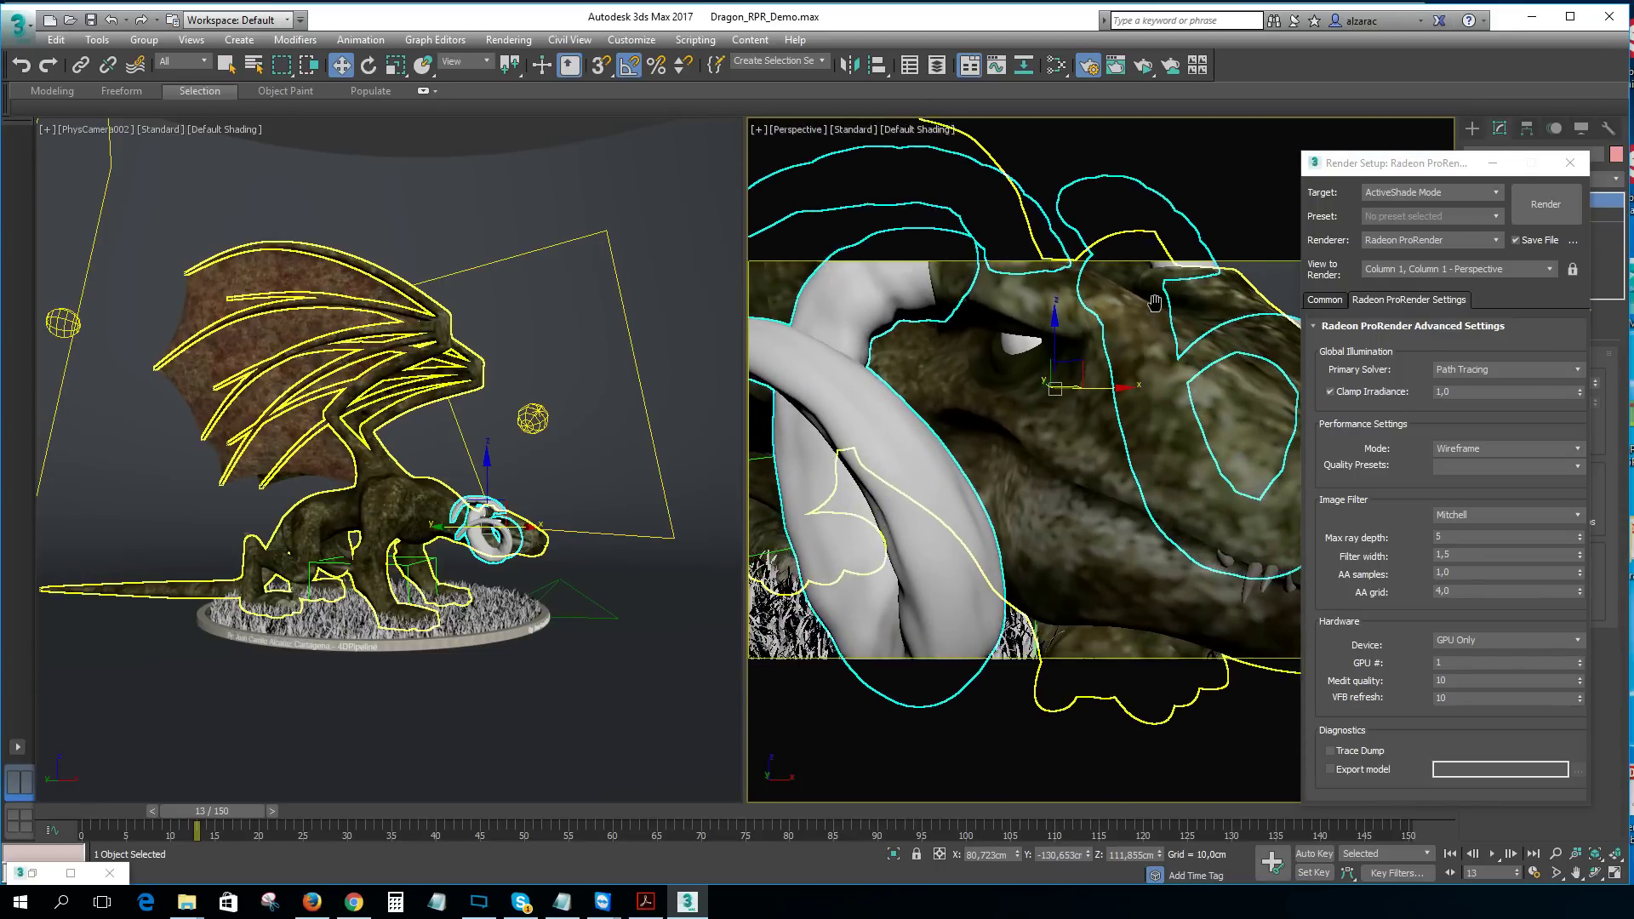
left_click(1546, 220)
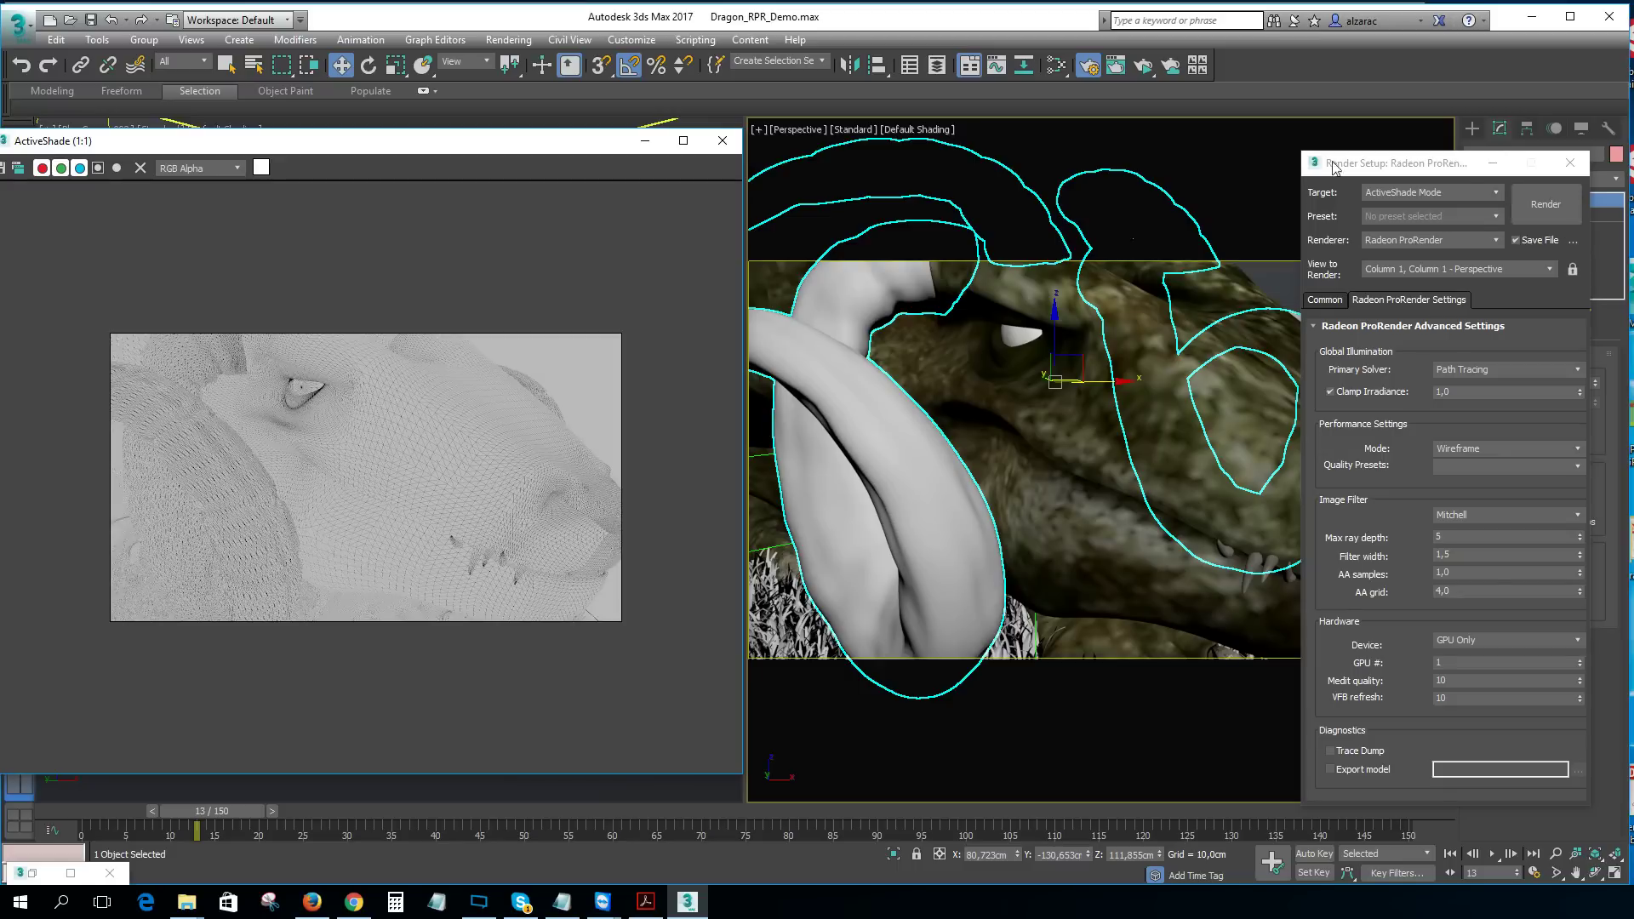
Step: Set the performance mode to GI and close the wireframe ActiveShade preview
left_click(1574, 450)
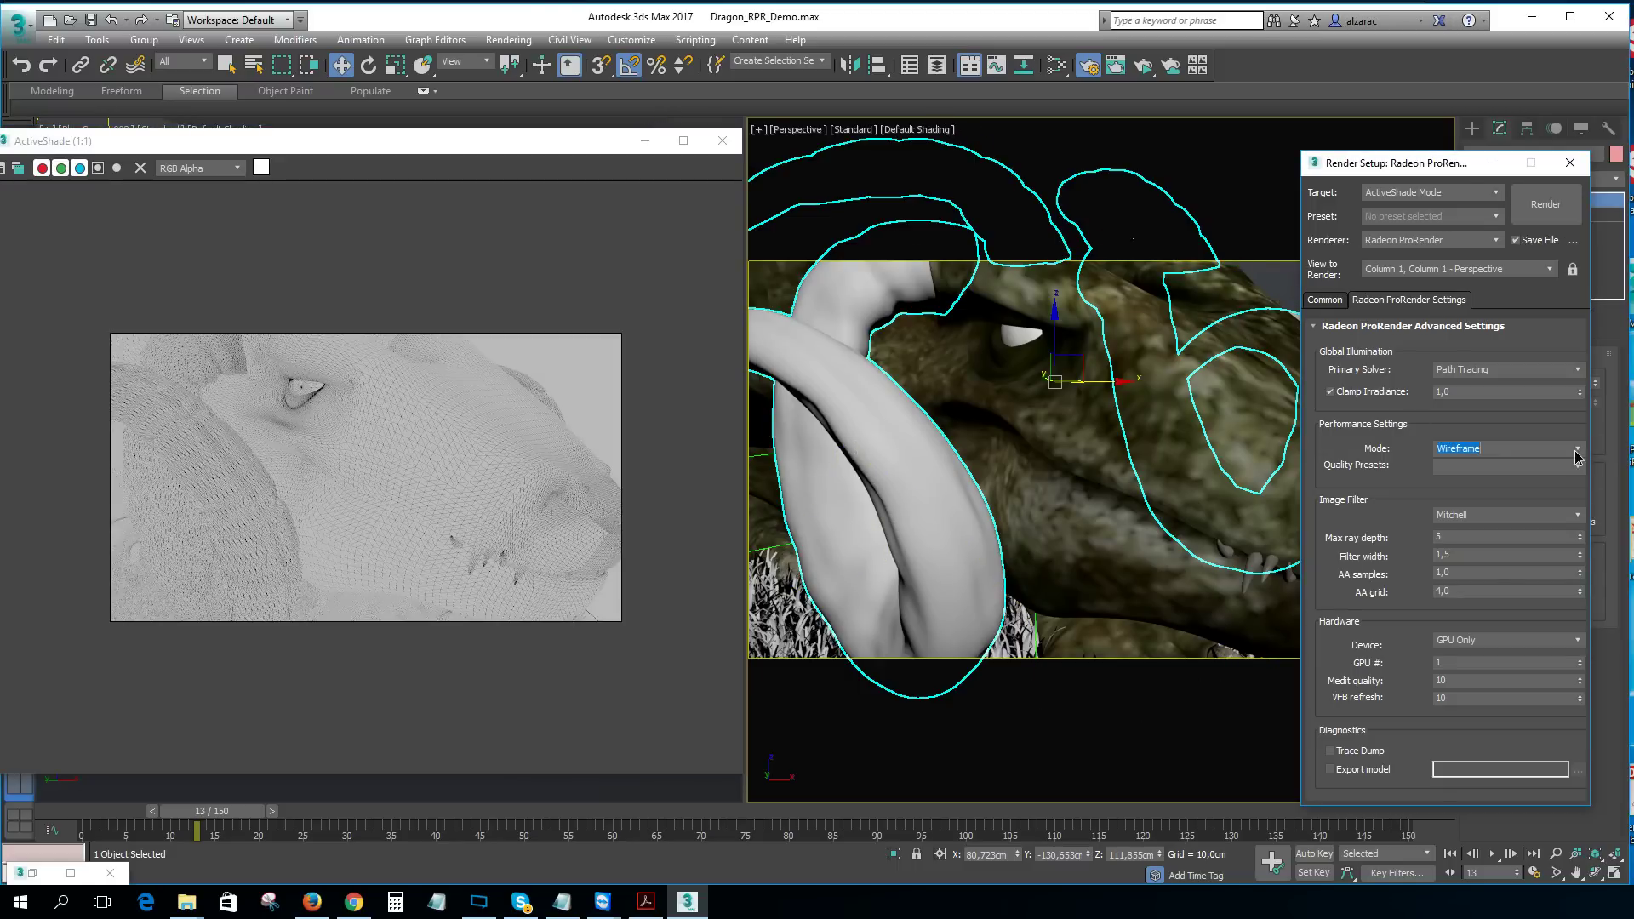
left_click(1566, 465)
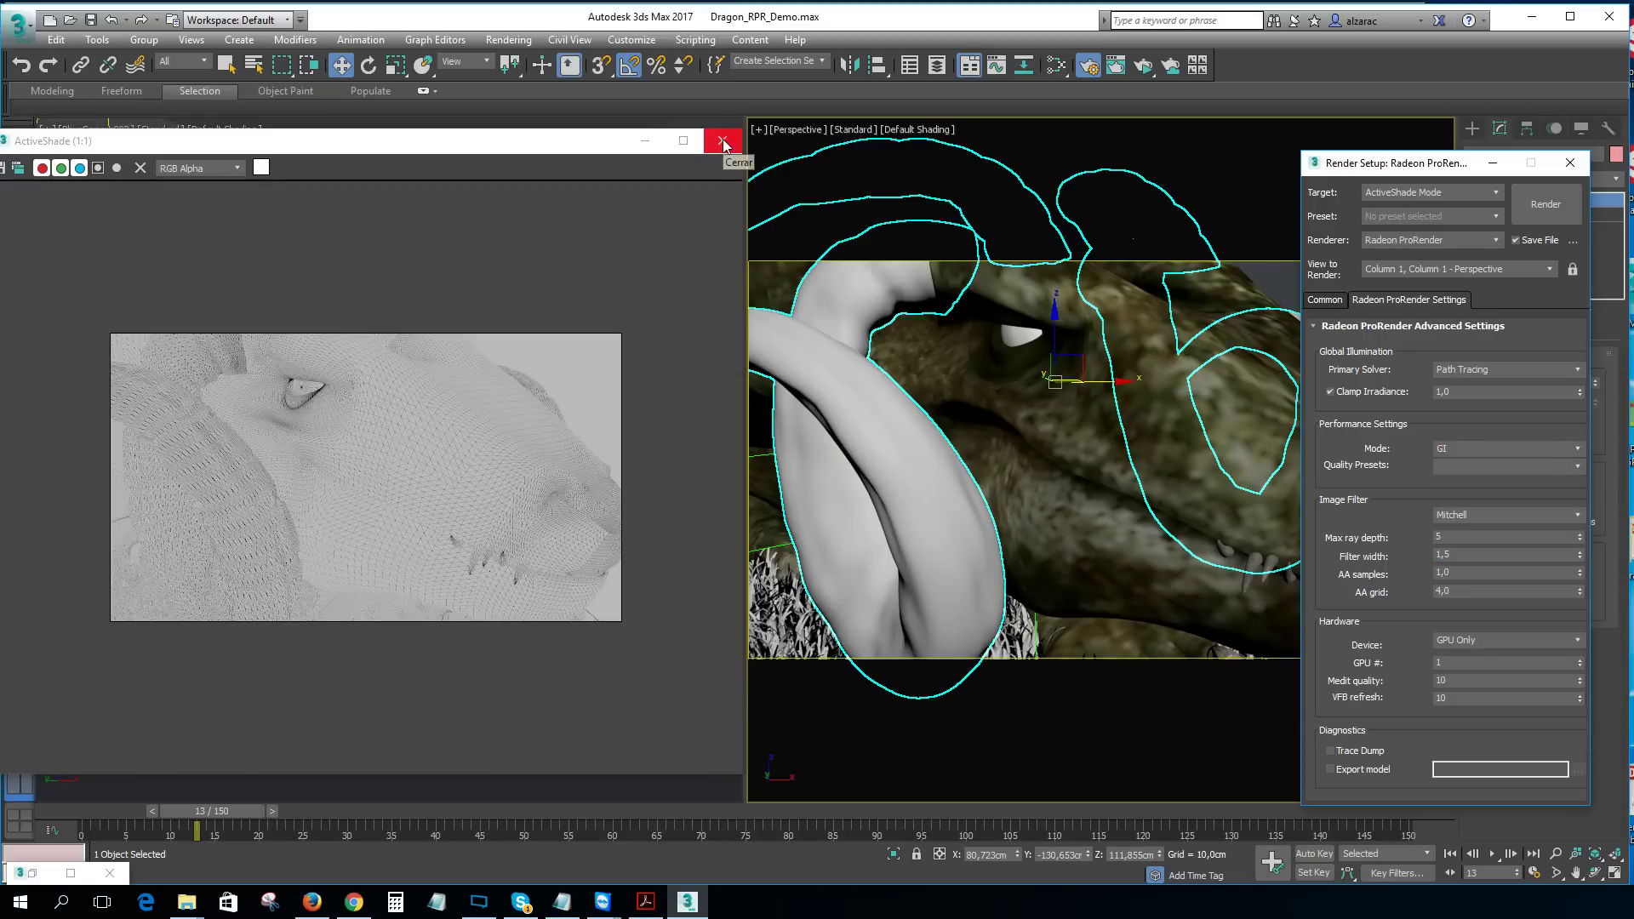
left_click(722, 142)
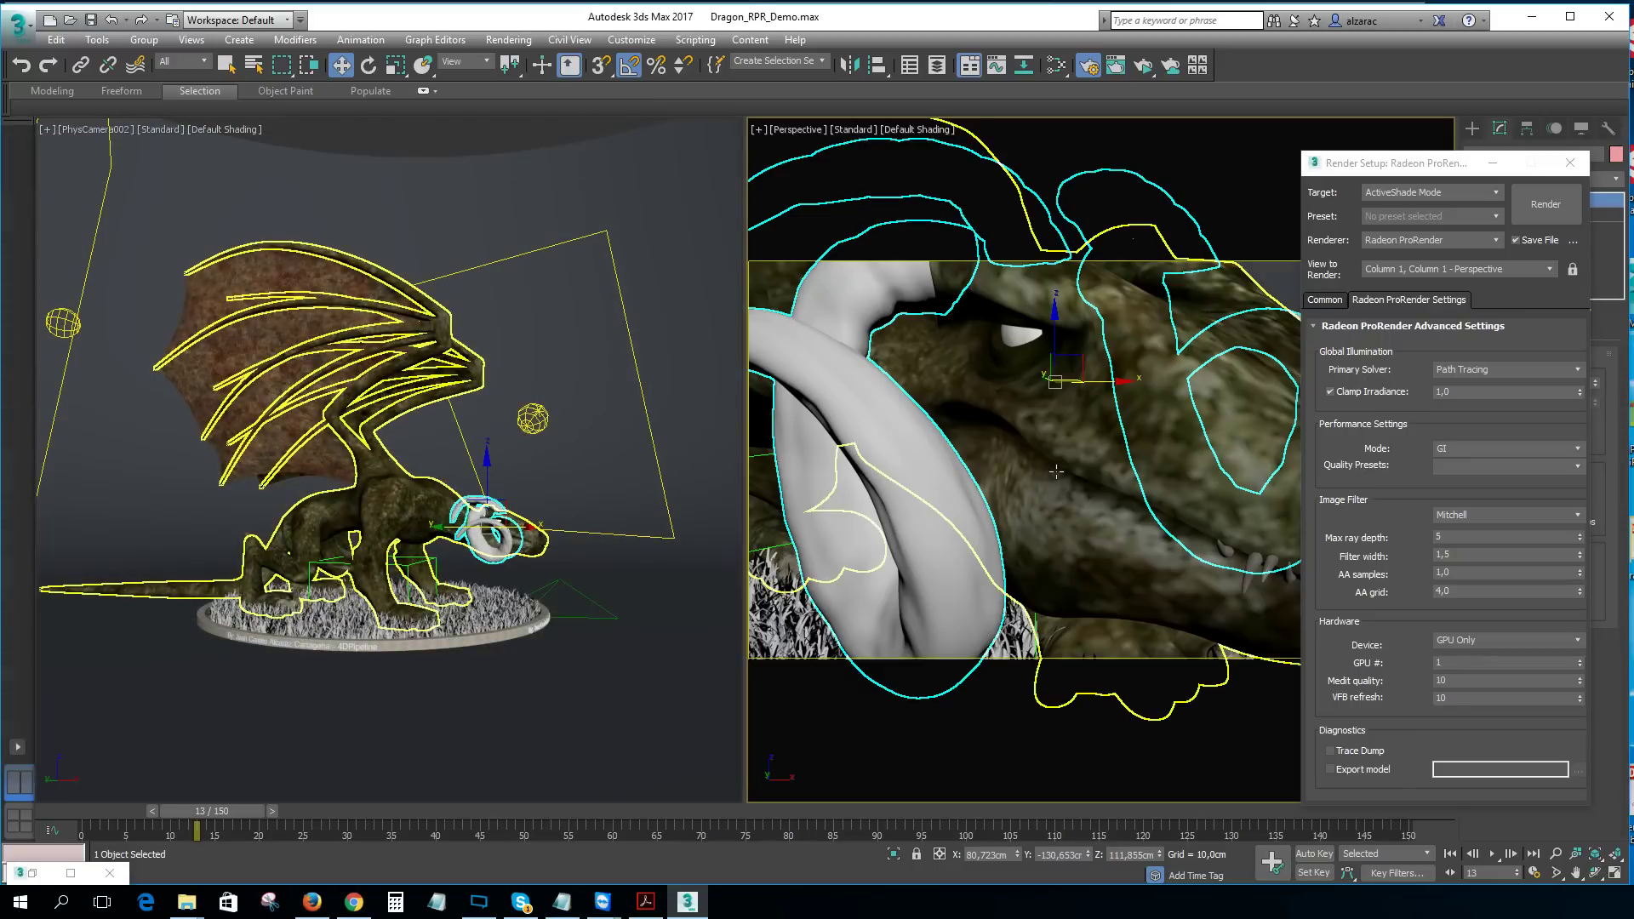
Step: Frame the dragon's head and horns in the Perspective view and switch the render target to Production Rendering Mode
scroll(1041, 471, "down", 2)
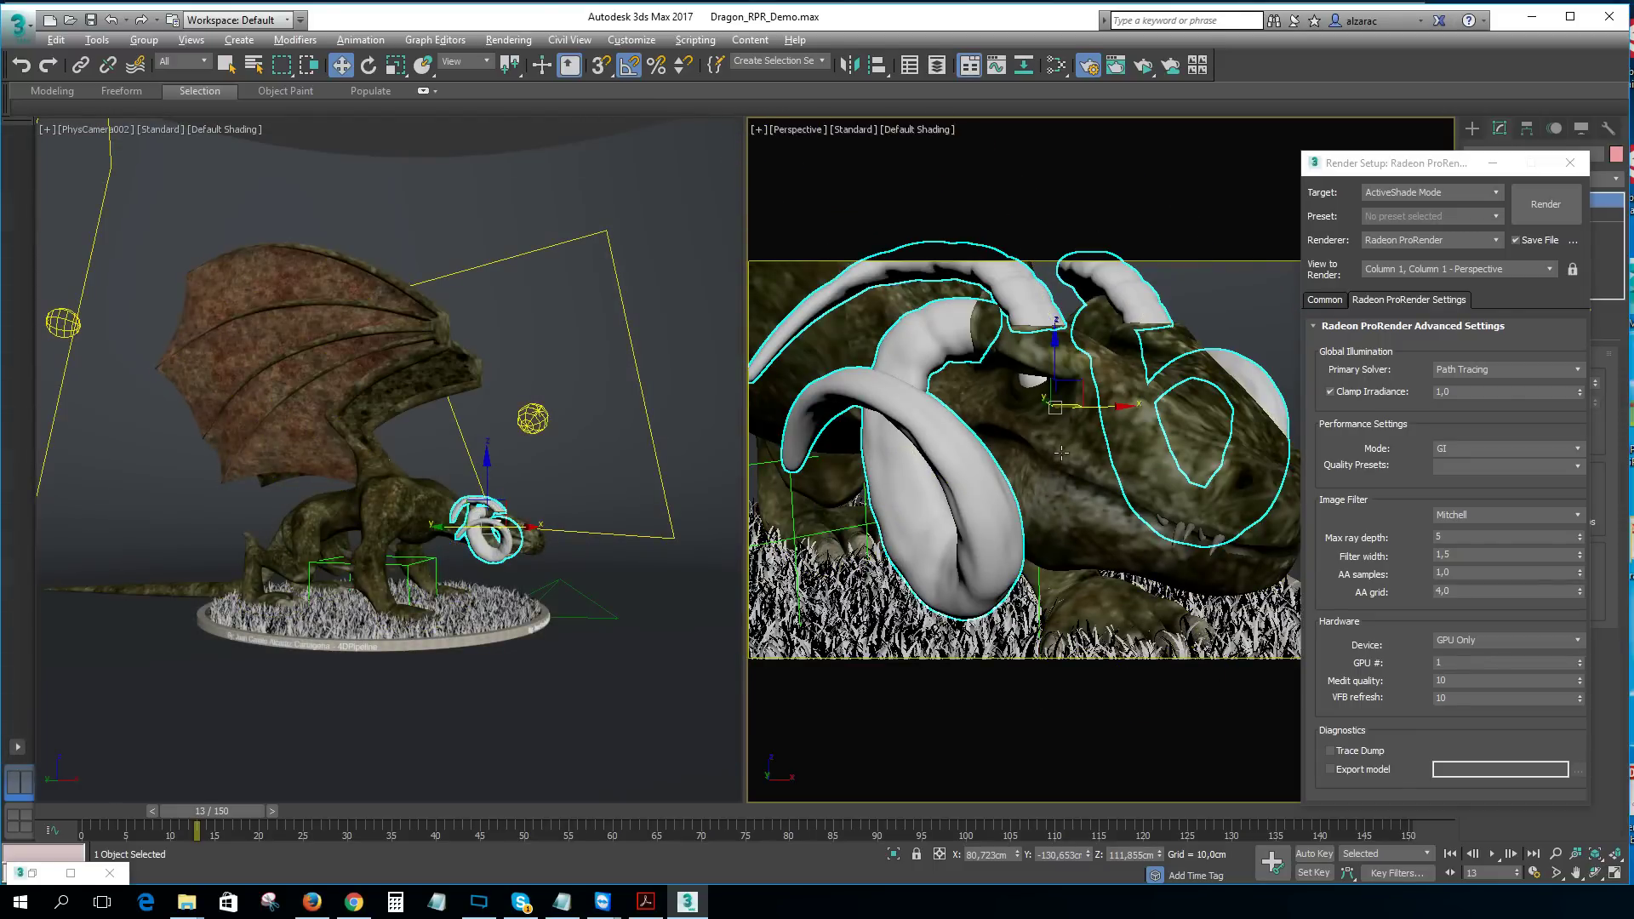
key("alt")
scroll(1064, 438, "down", 1)
middle_click_drag(1065, 436, 1103, 466)
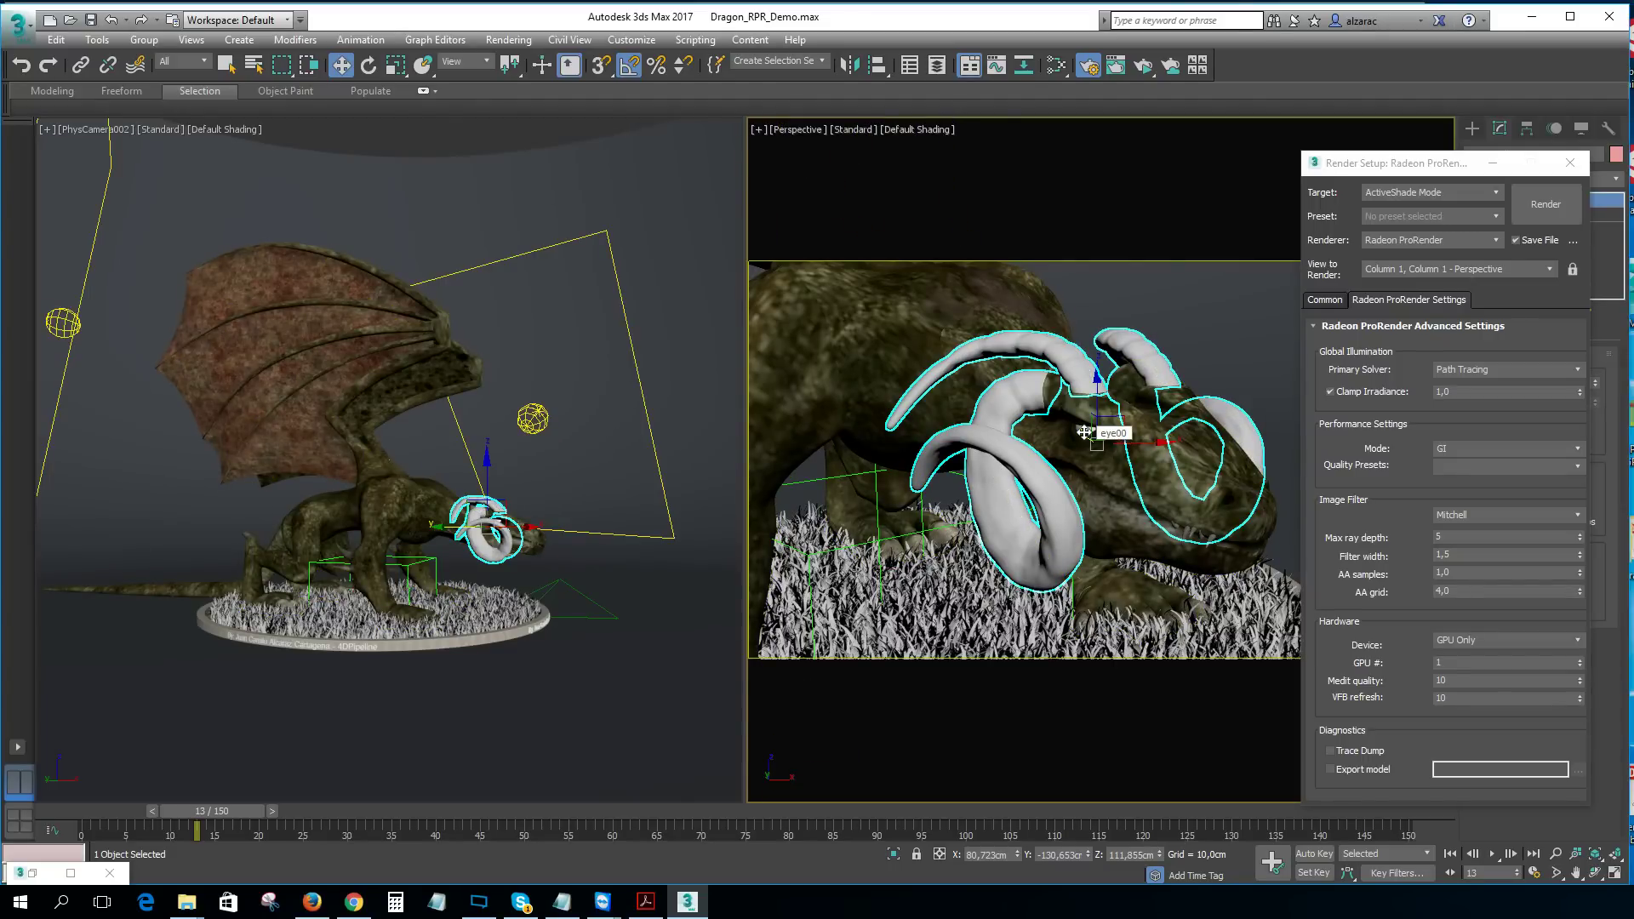
left_click(1493, 194)
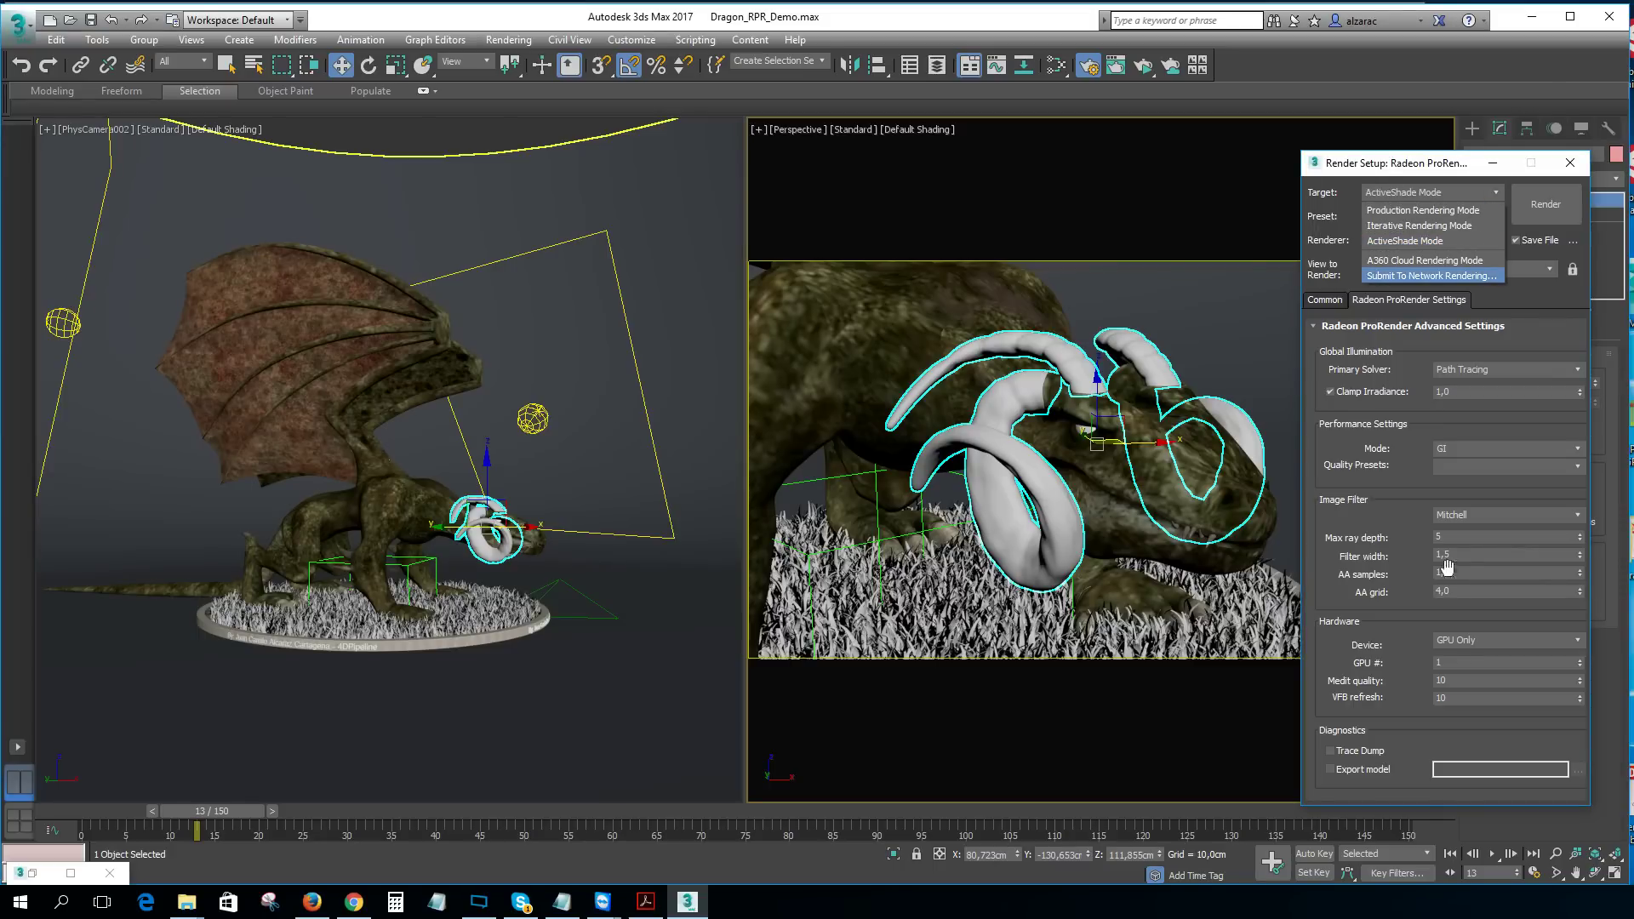
left_click(1451, 211)
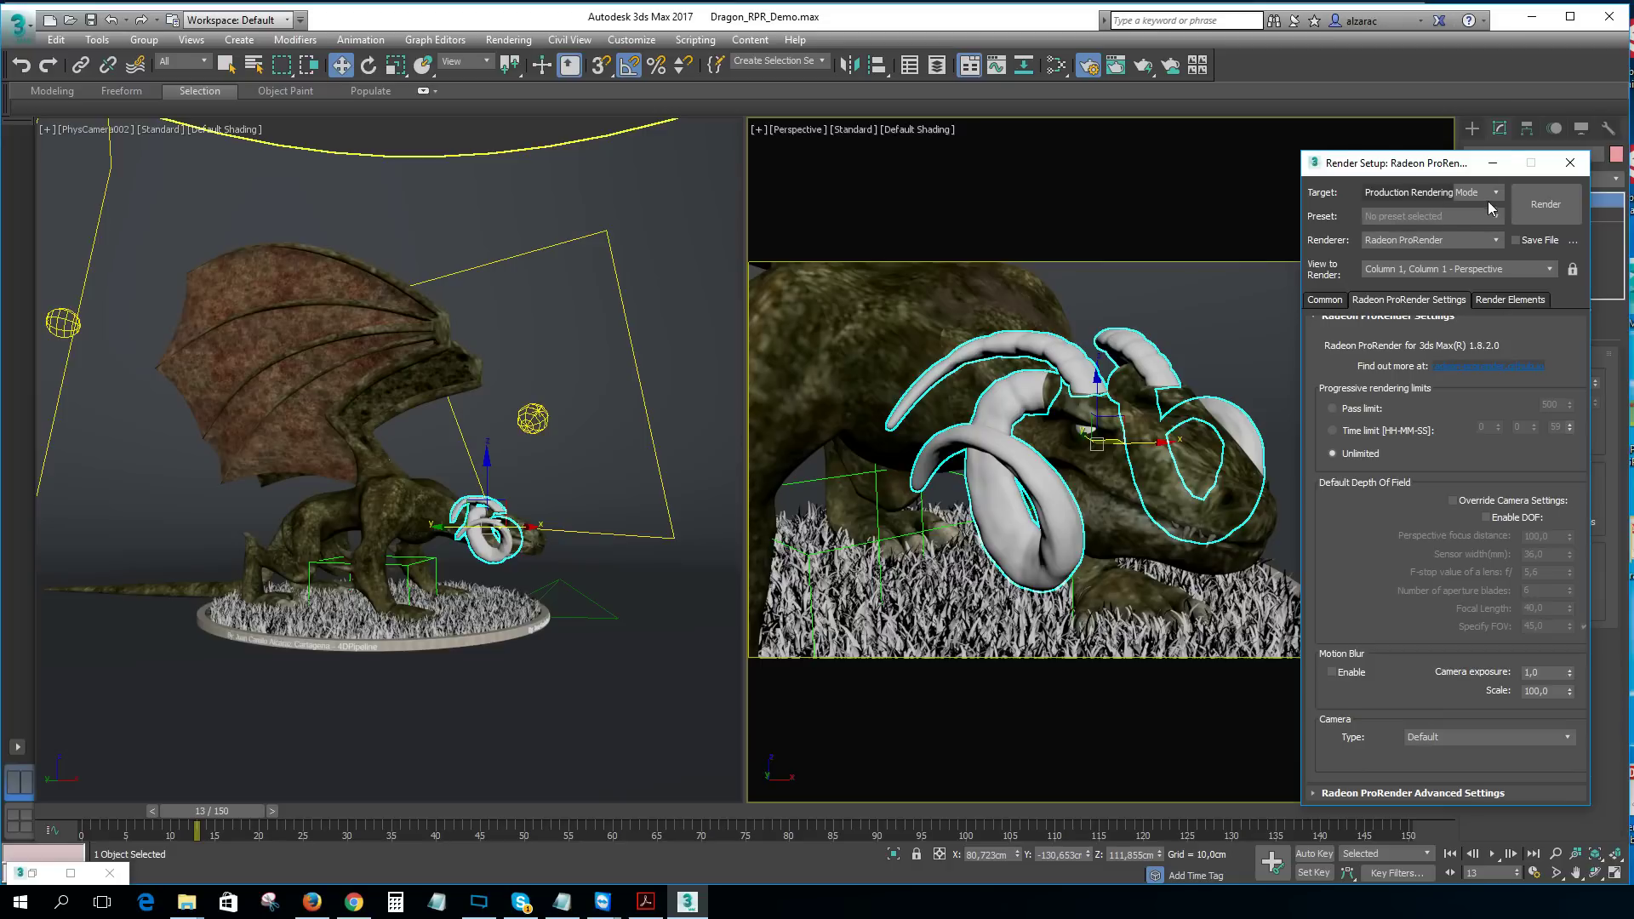
left_click(1464, 192)
left_click(1453, 242)
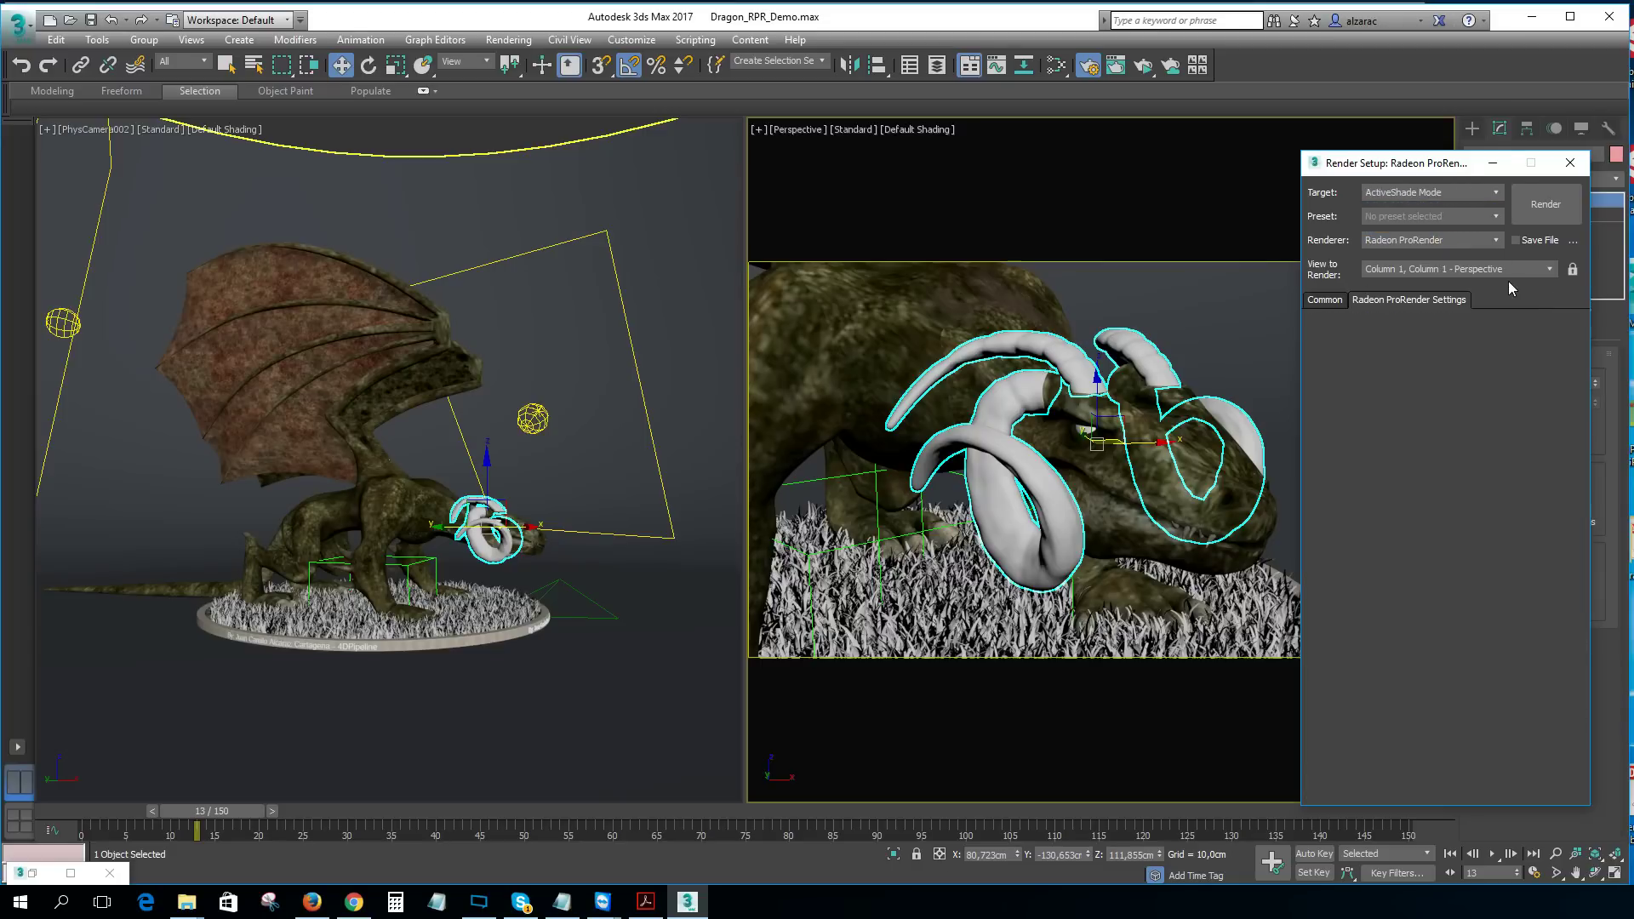
left_click(1491, 194)
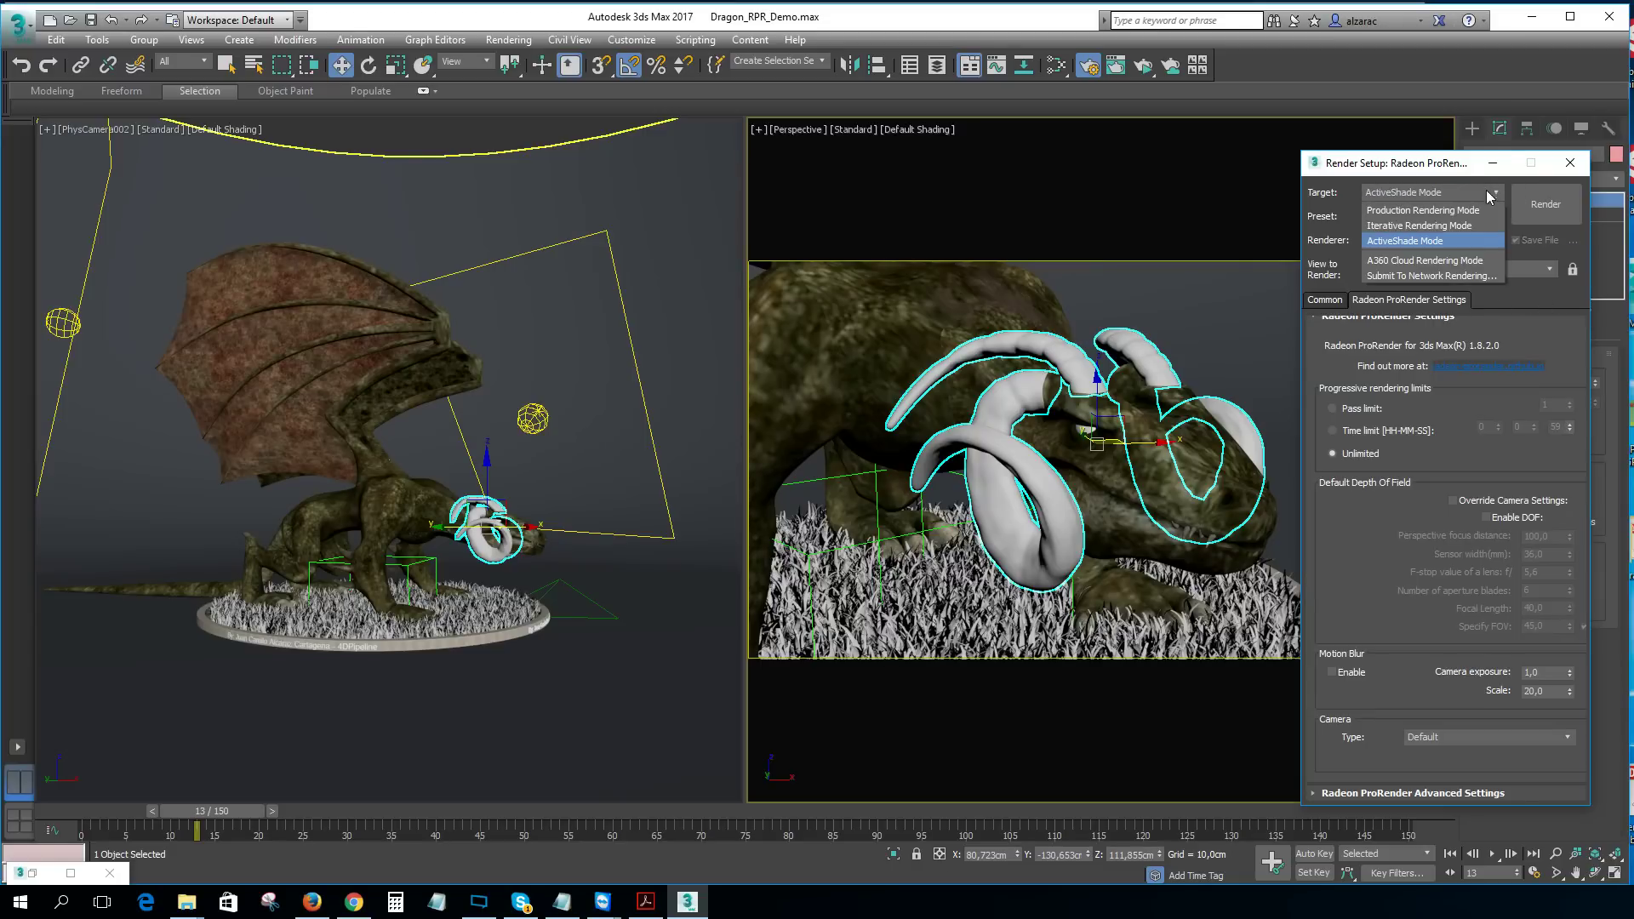
left_click(1479, 211)
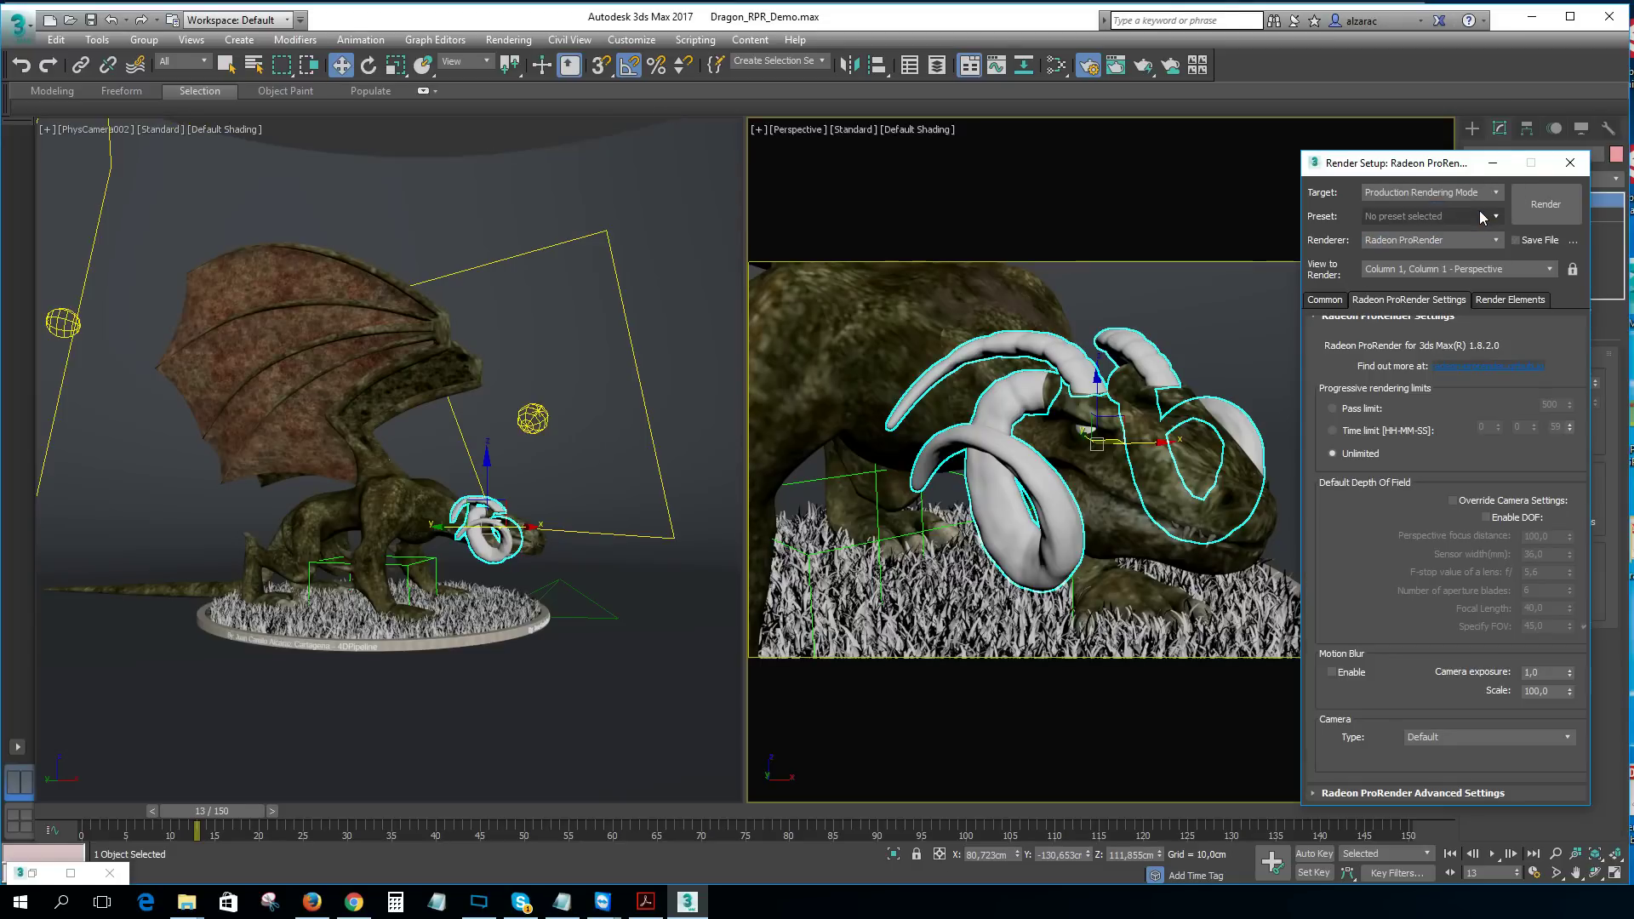
Step: Add all the RPR render elements, from RPR Depth through RPR World Coordinate, to the production render
left_click(1514, 304)
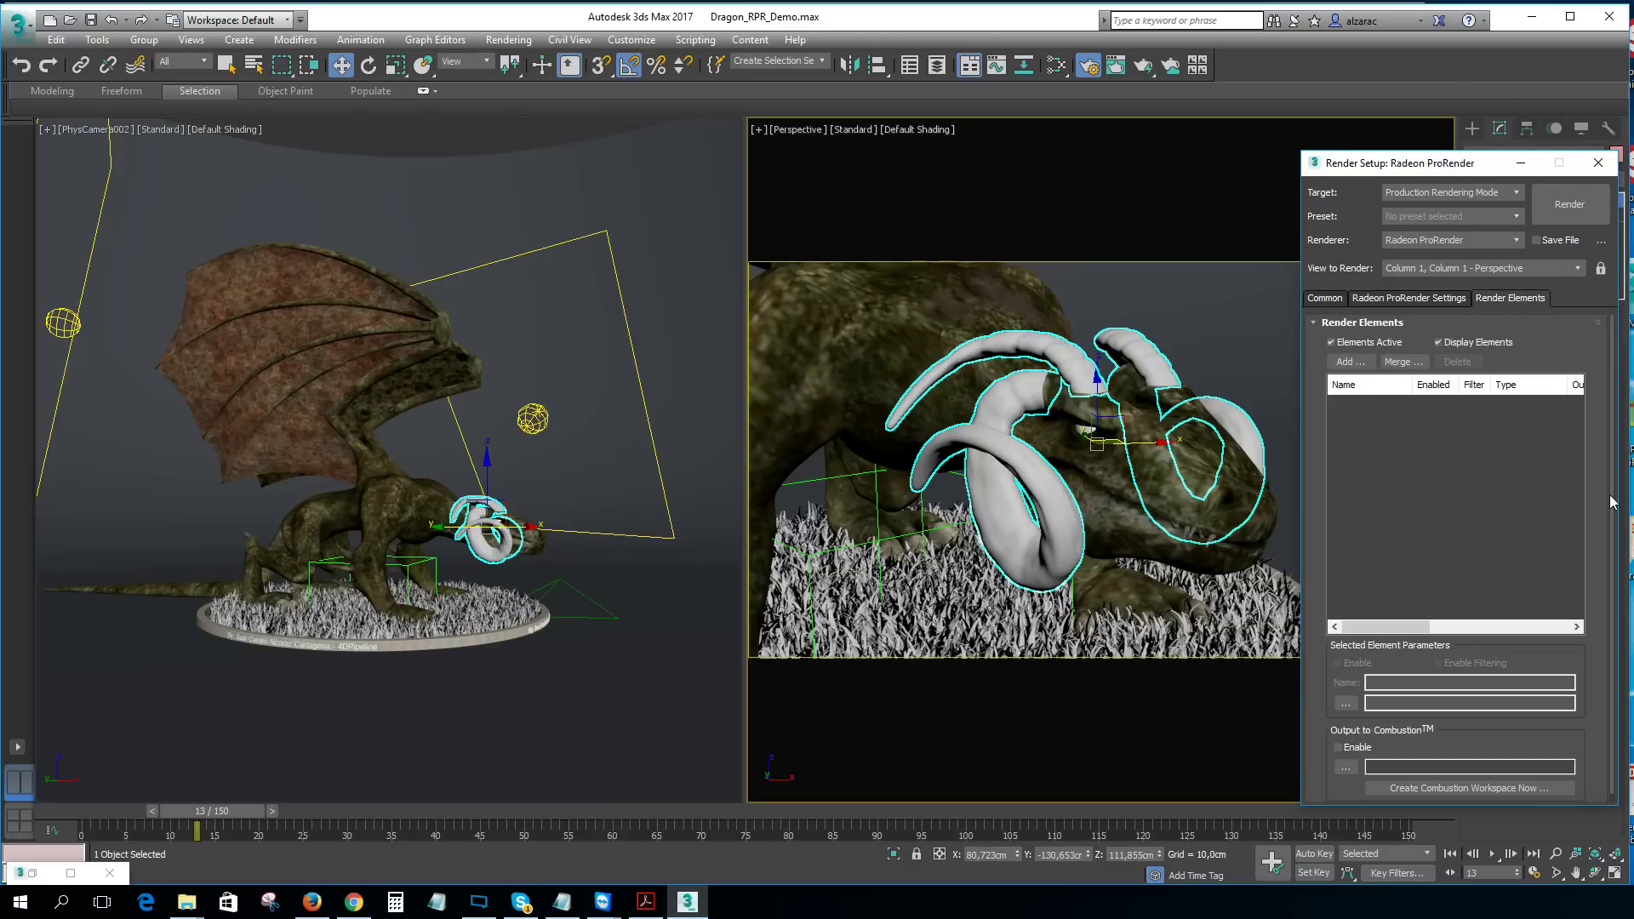
left_click(1348, 362)
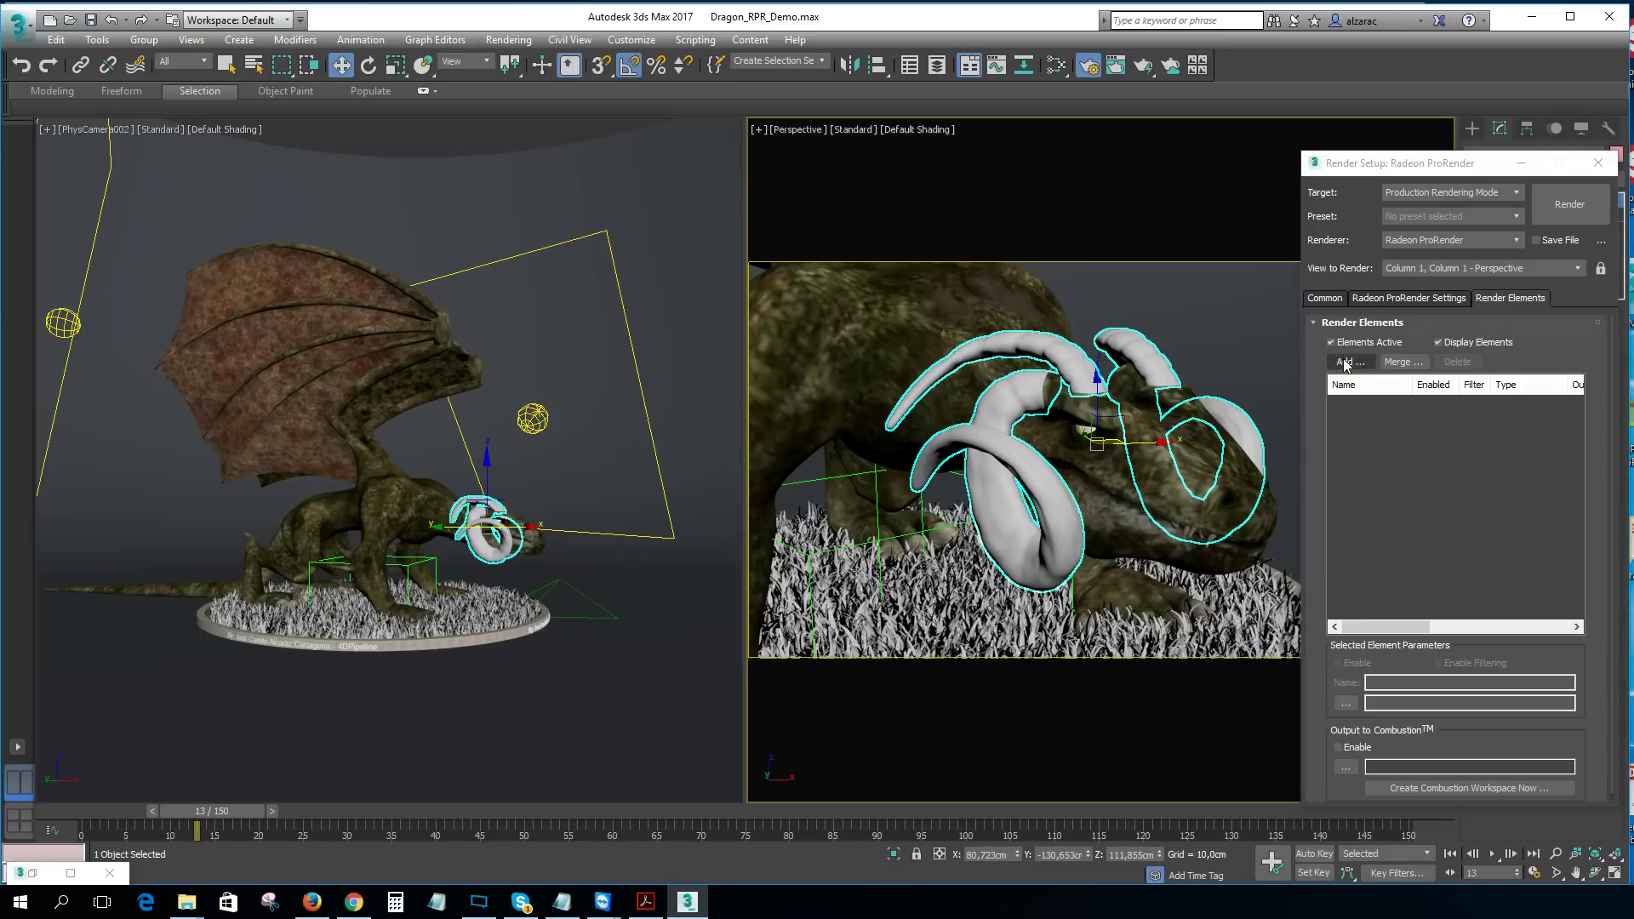
left_click_drag(1592, 414, 1594, 585)
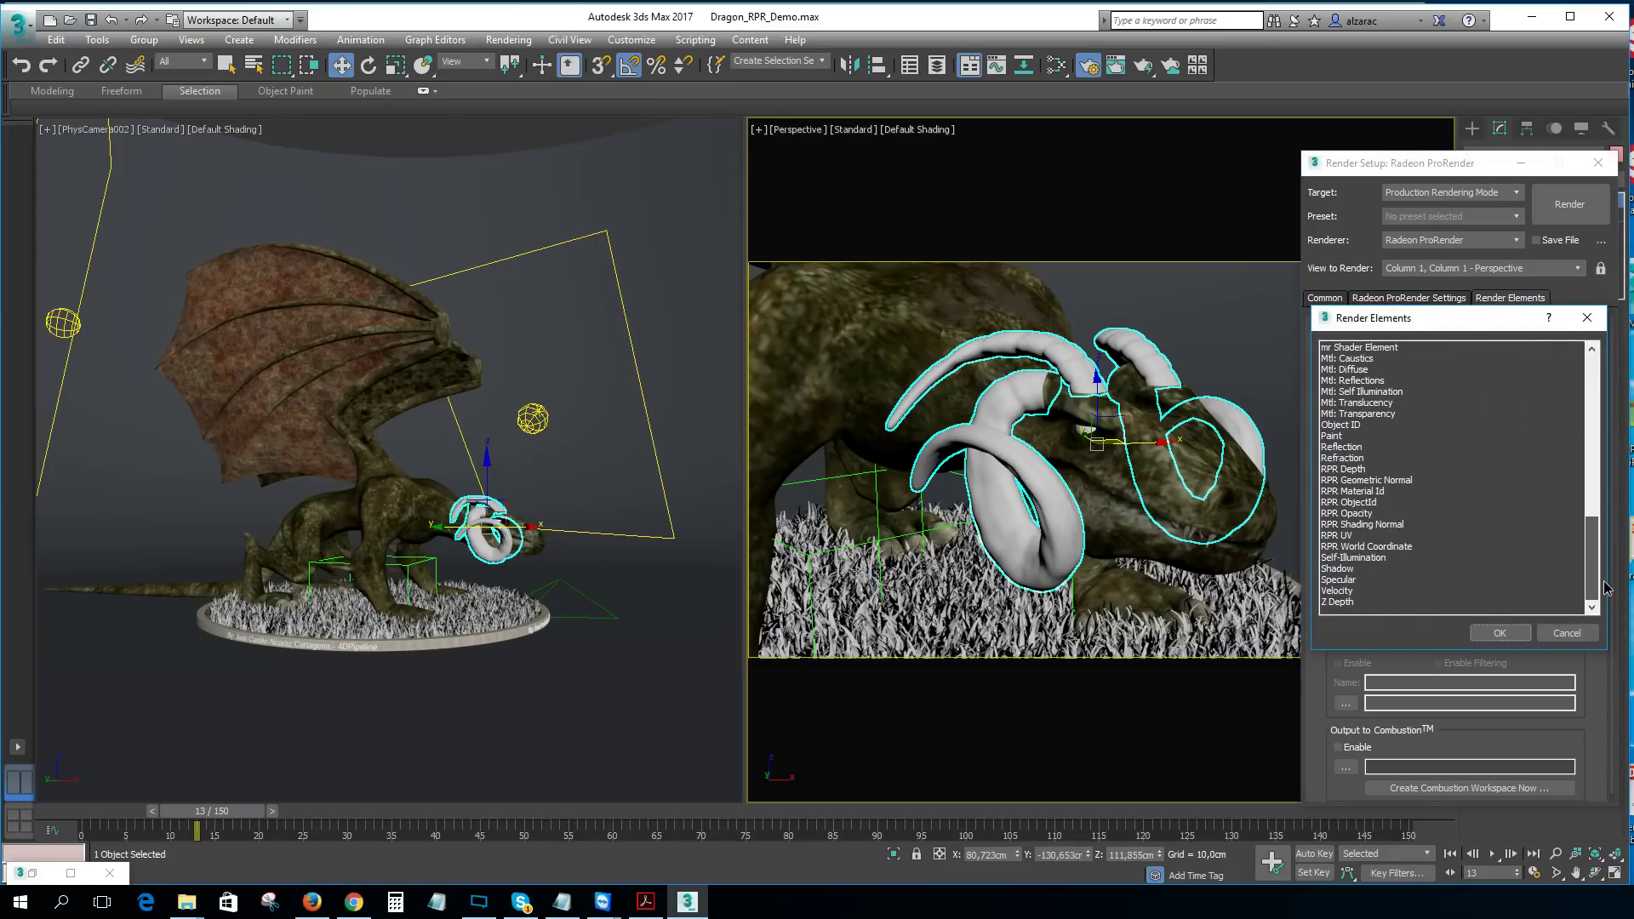
left_click(1344, 469)
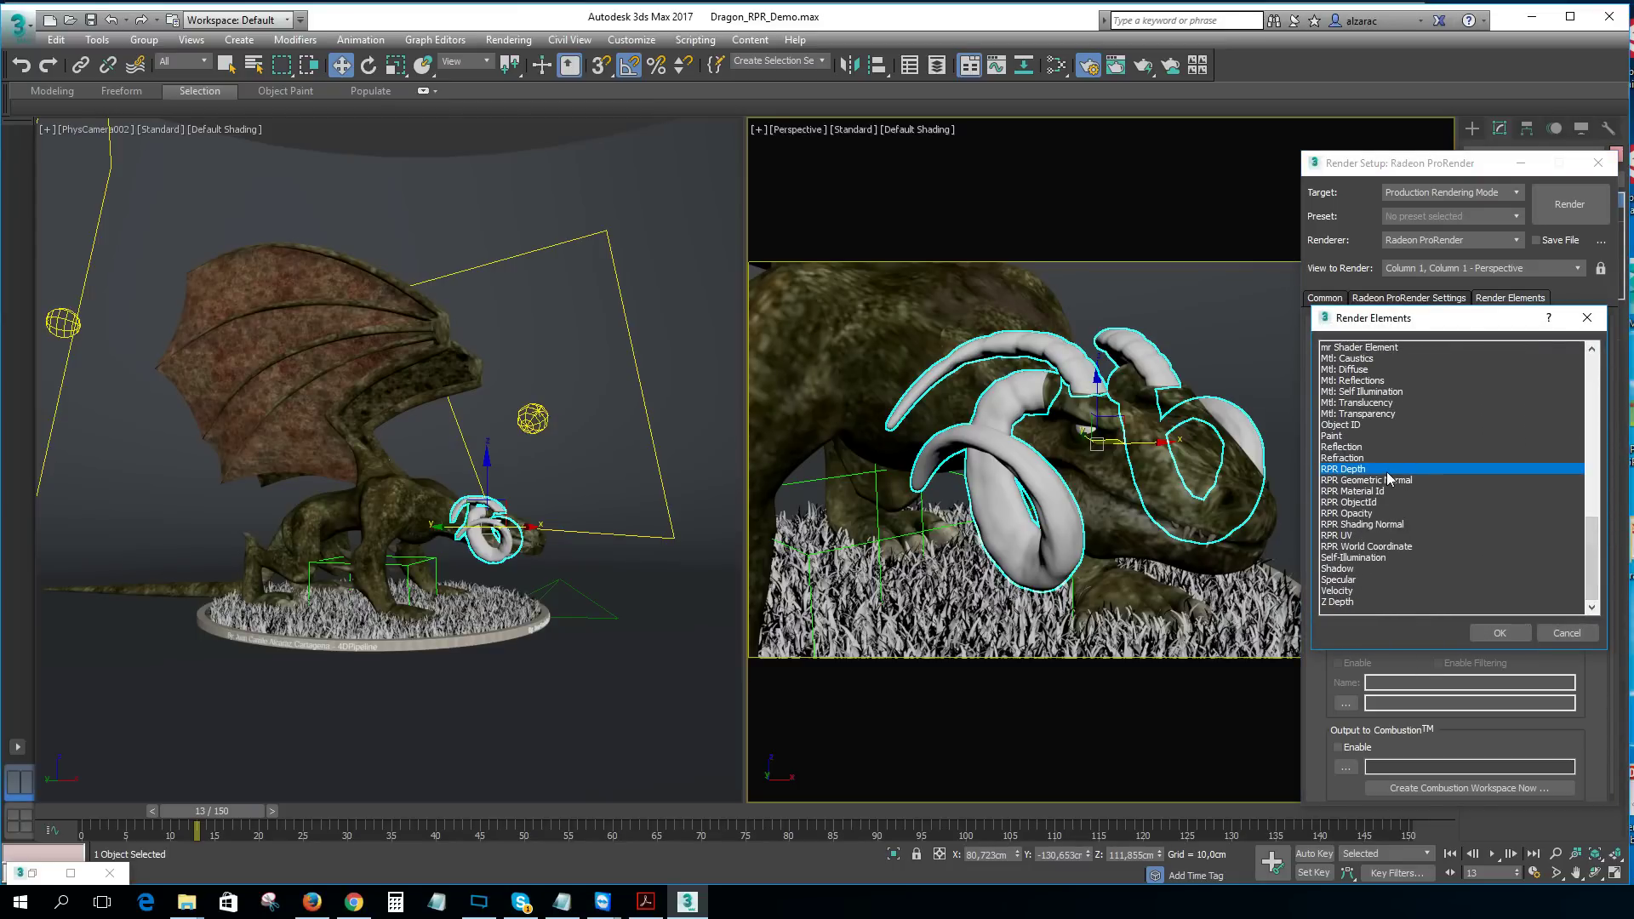
left_click(1343, 546, "shift")
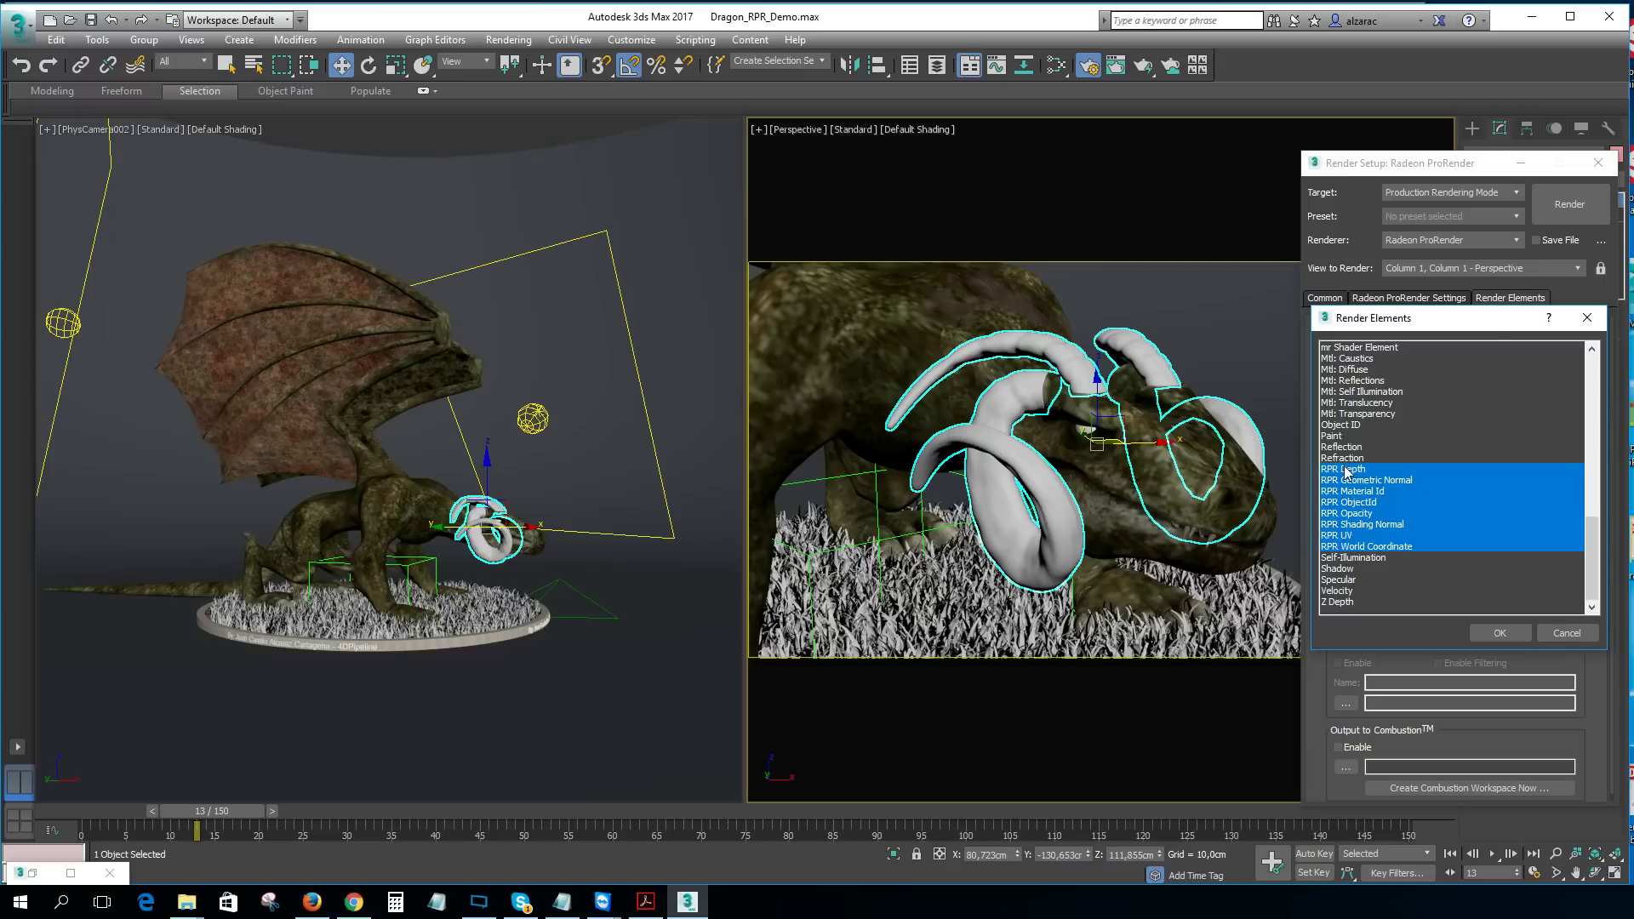
left_click(1501, 632)
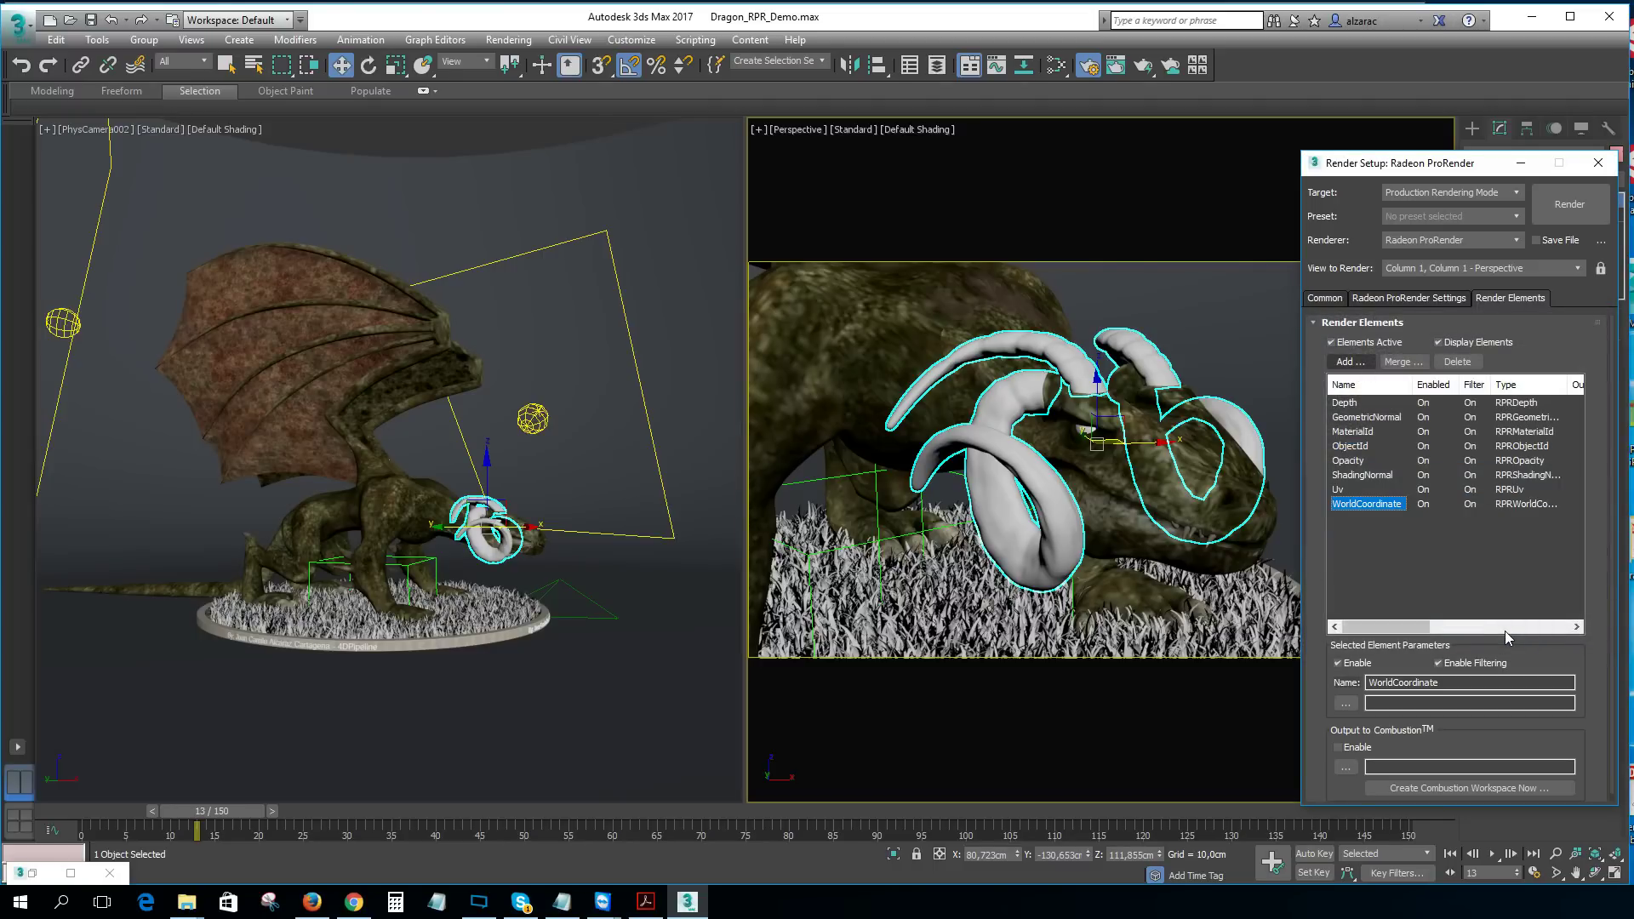
Step: Set the output size to 1280x720 and limit progressive rendering to 30 passes
left_click(1325, 298)
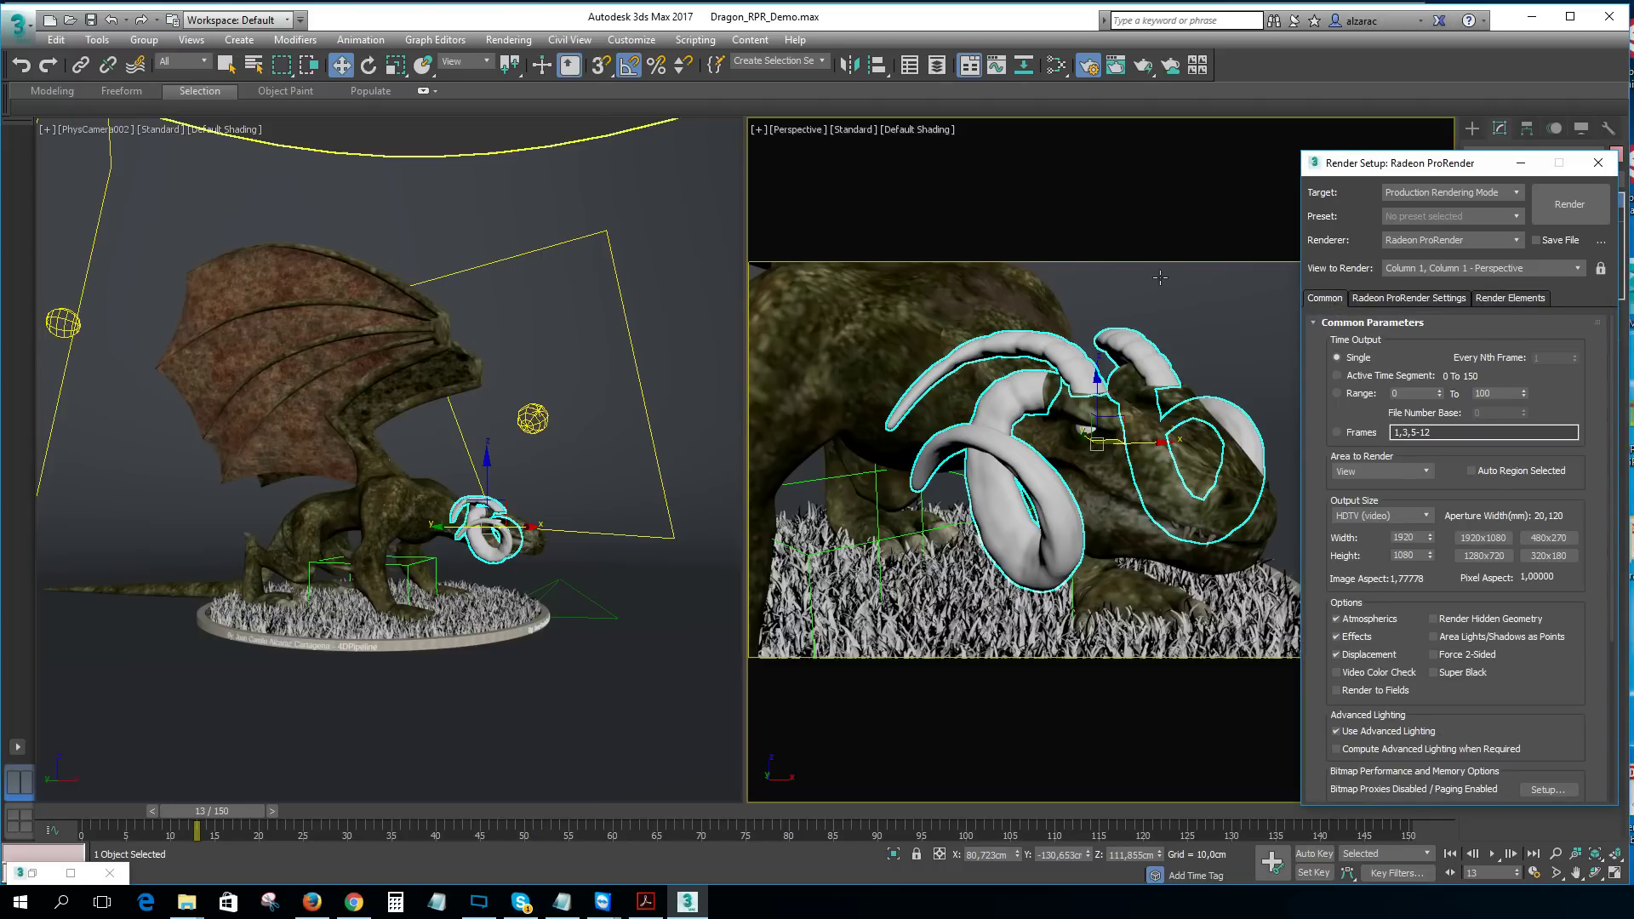
left_click(1415, 300)
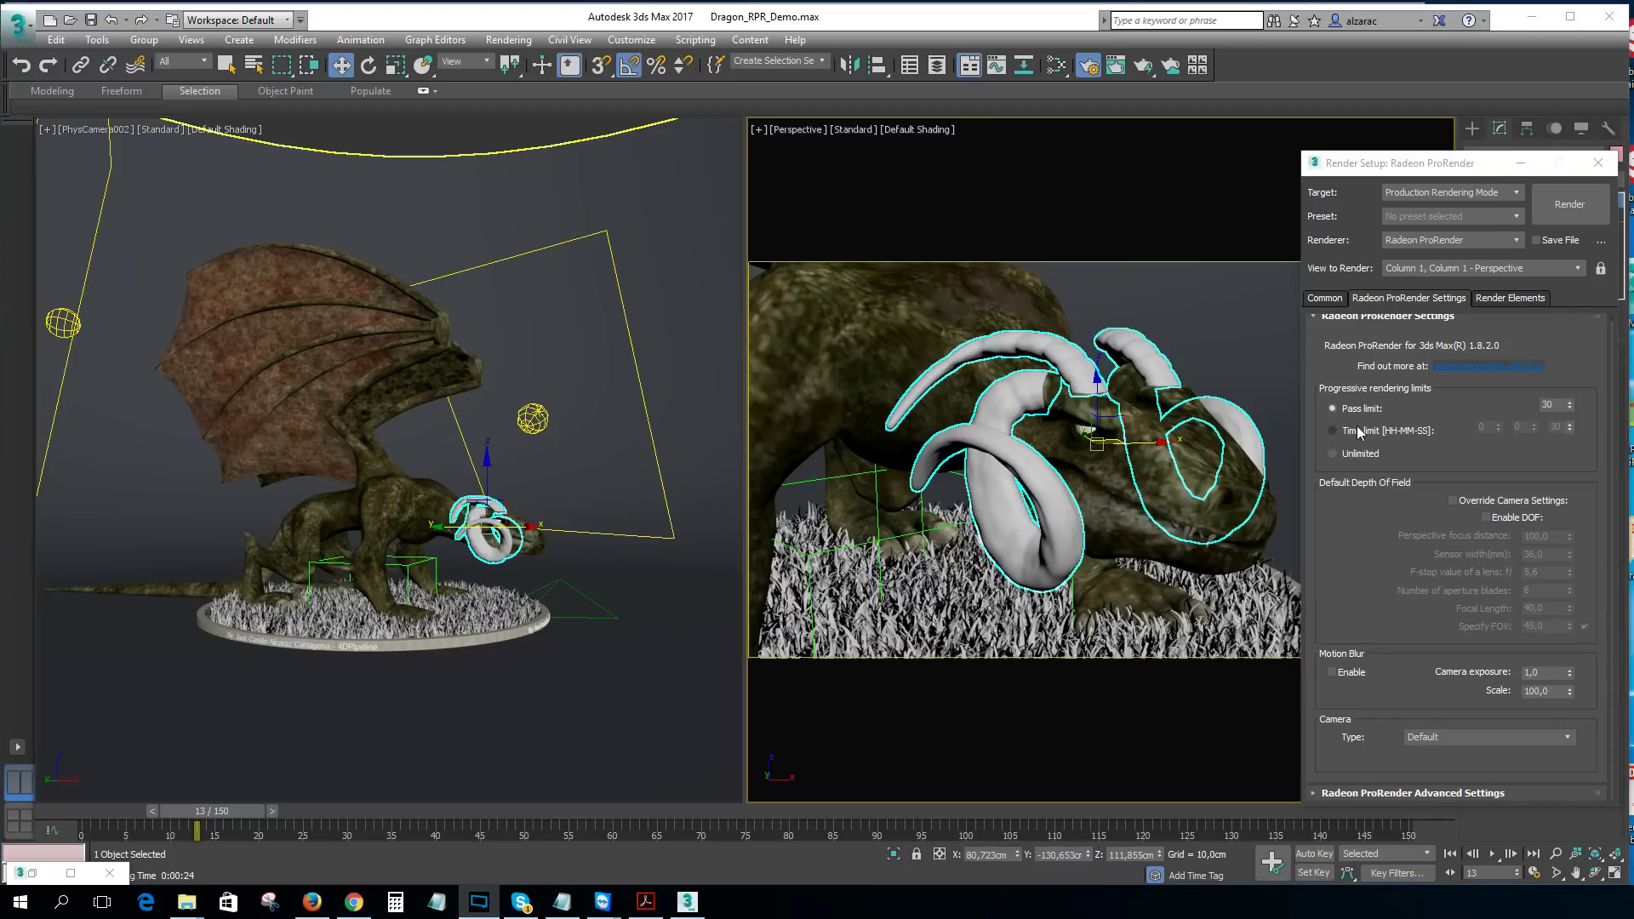
left_click(1339, 431)
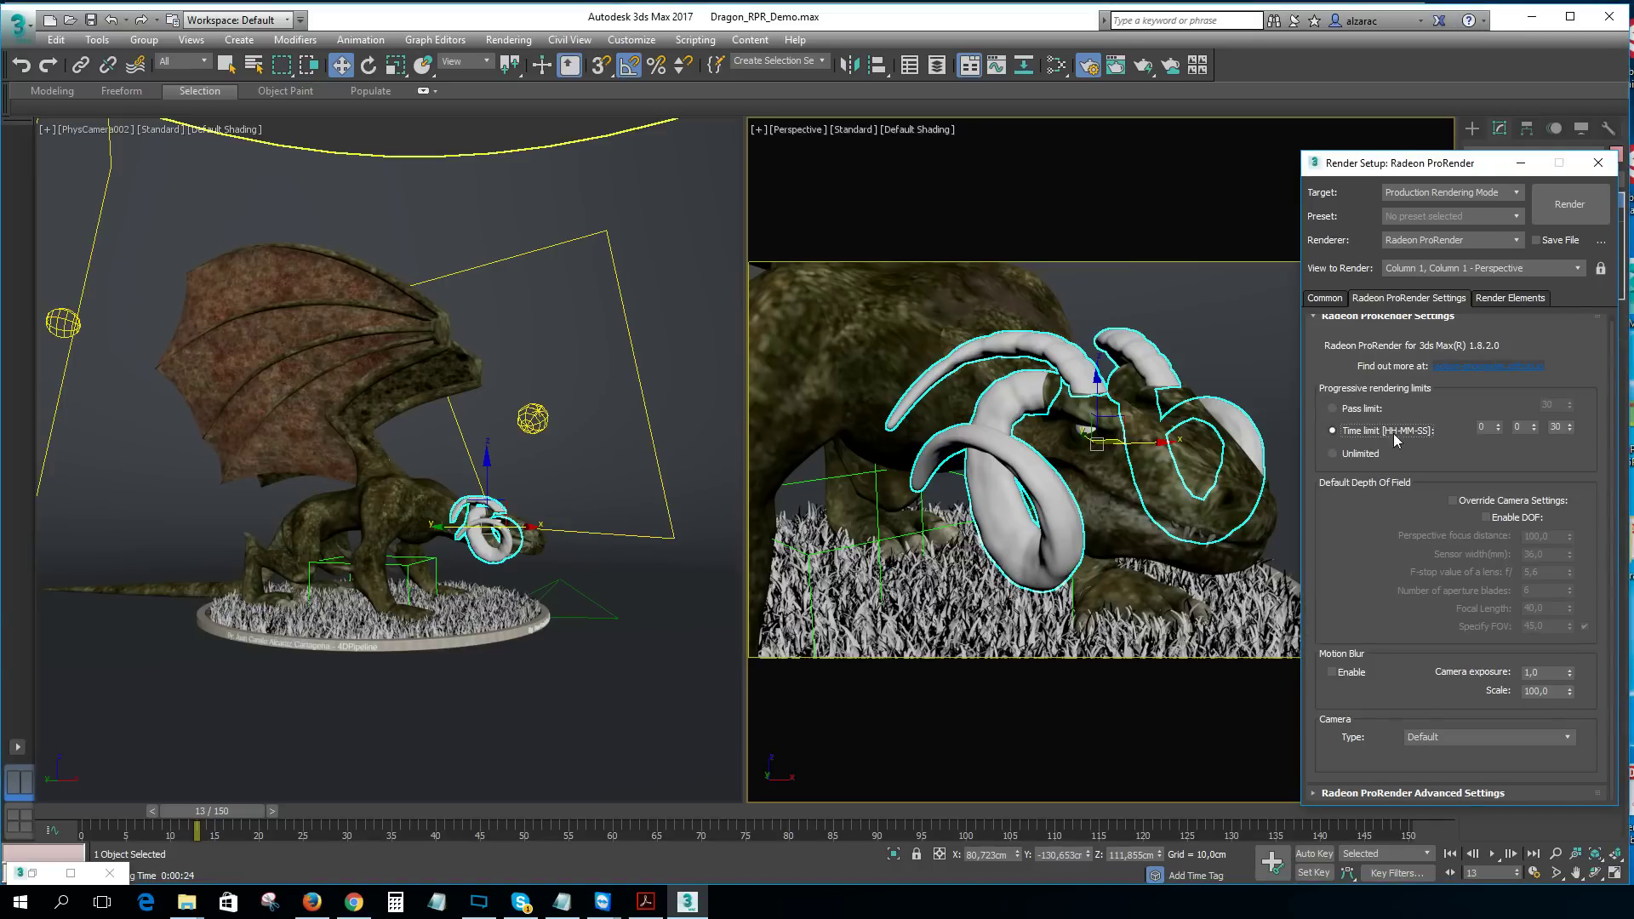
left_click(1353, 409)
Step: Render the Perspective view in production mode together with its render elements
left_click(1495, 301)
left_click(1336, 300)
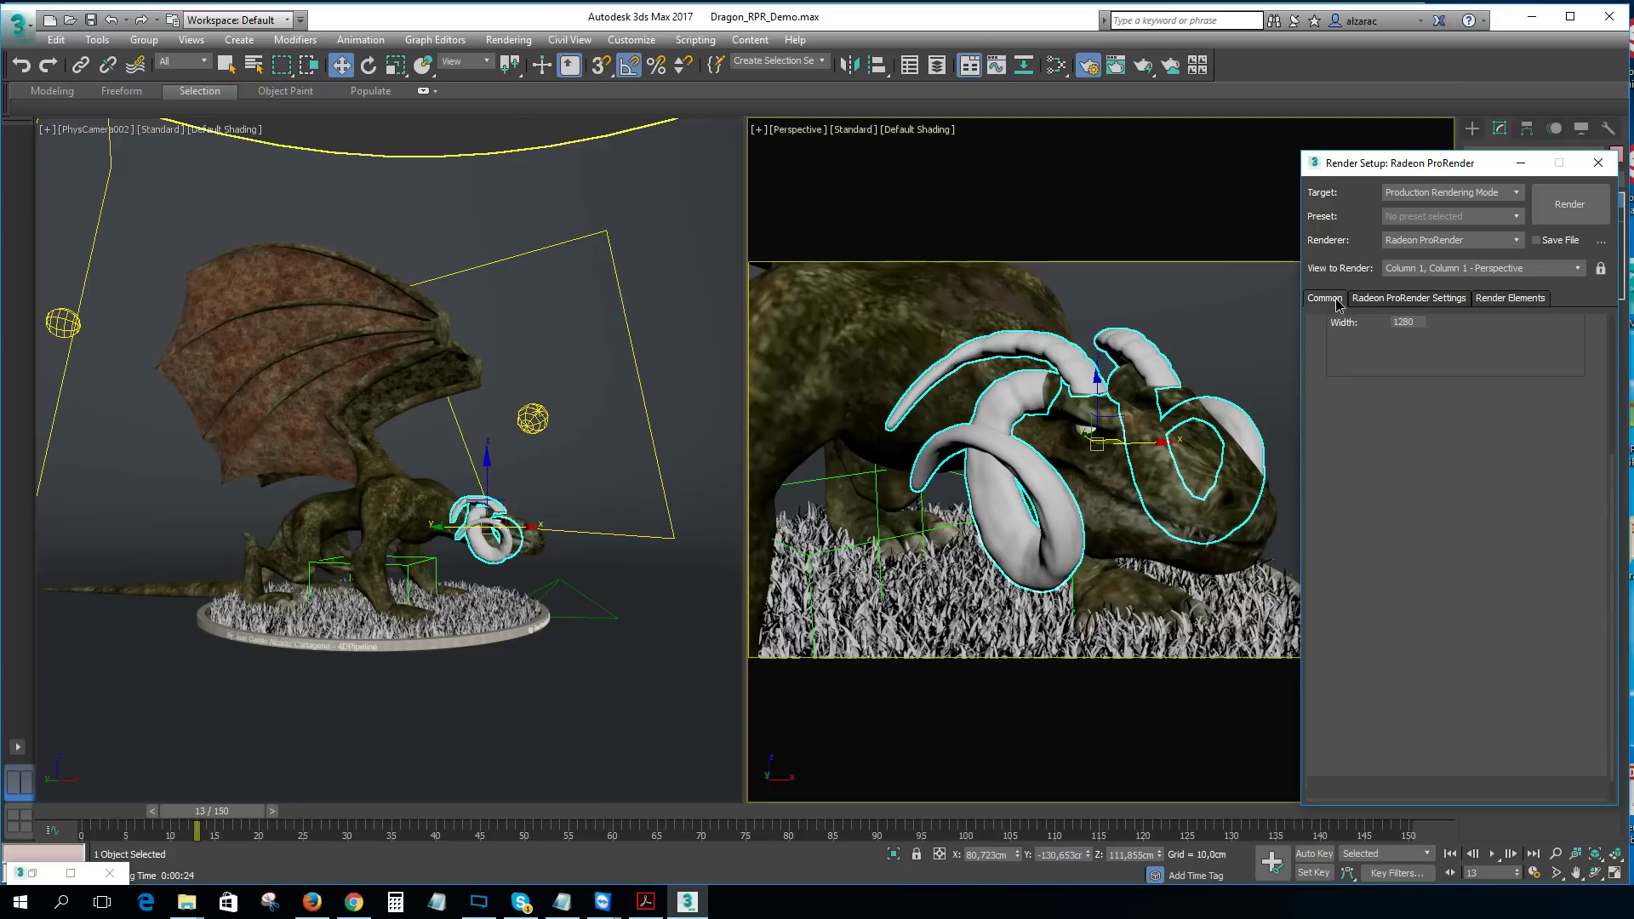
left_click(1561, 214)
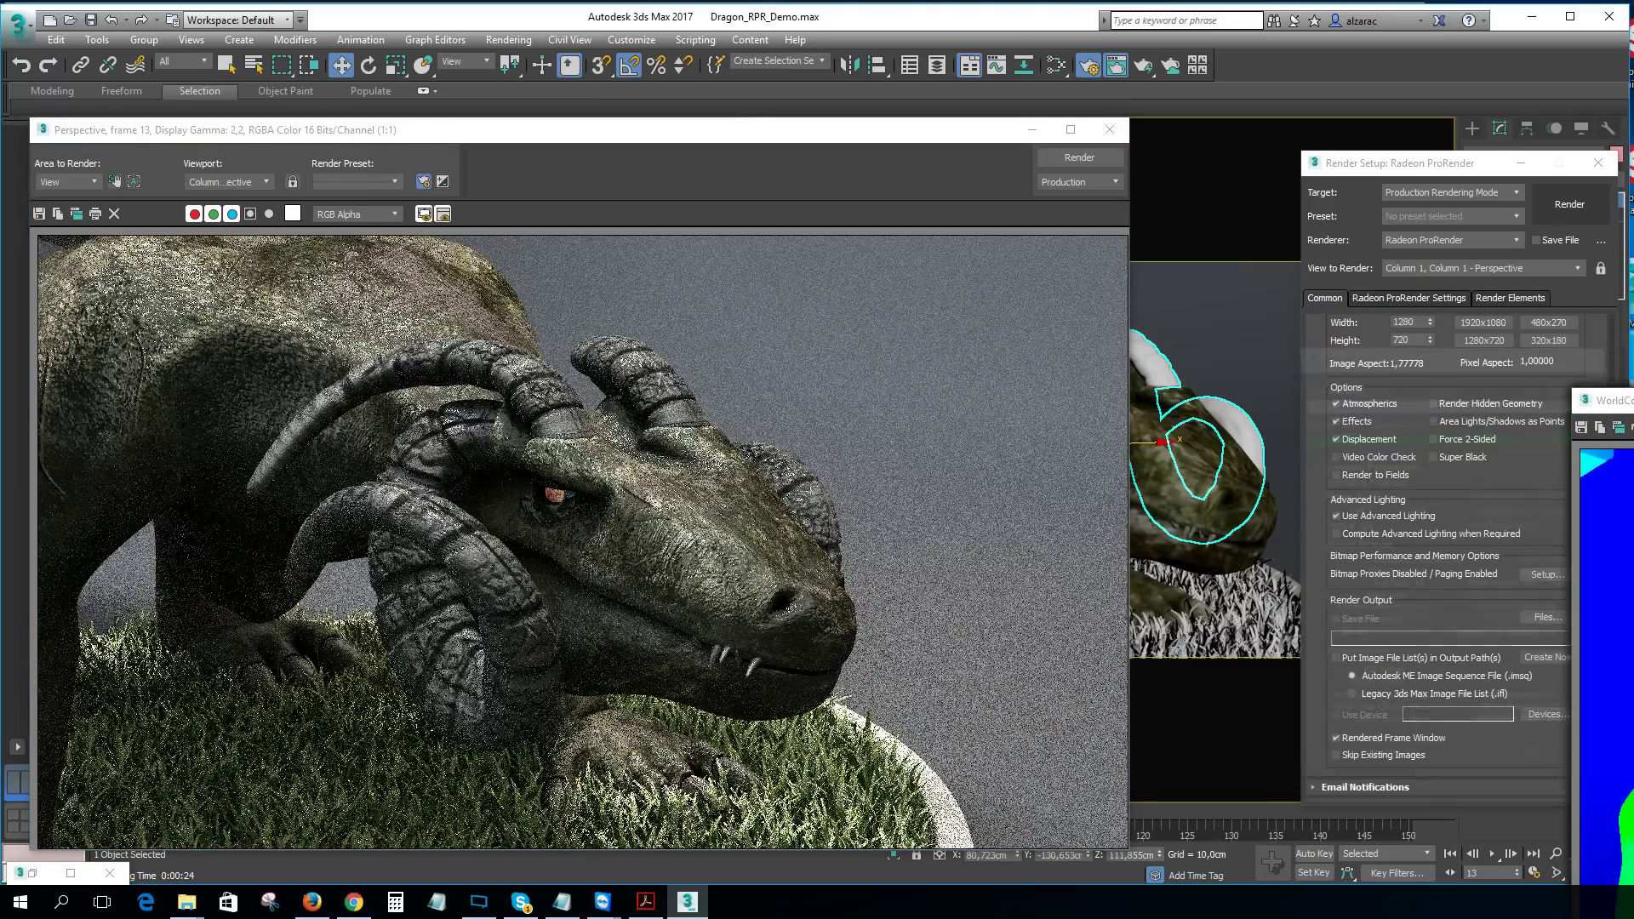
Step: Examine the WorldCoordinate, Uv and ShadingNormal passes of the production render, closing each pass window after viewing it
left_click_drag(1604, 400, 443, 177)
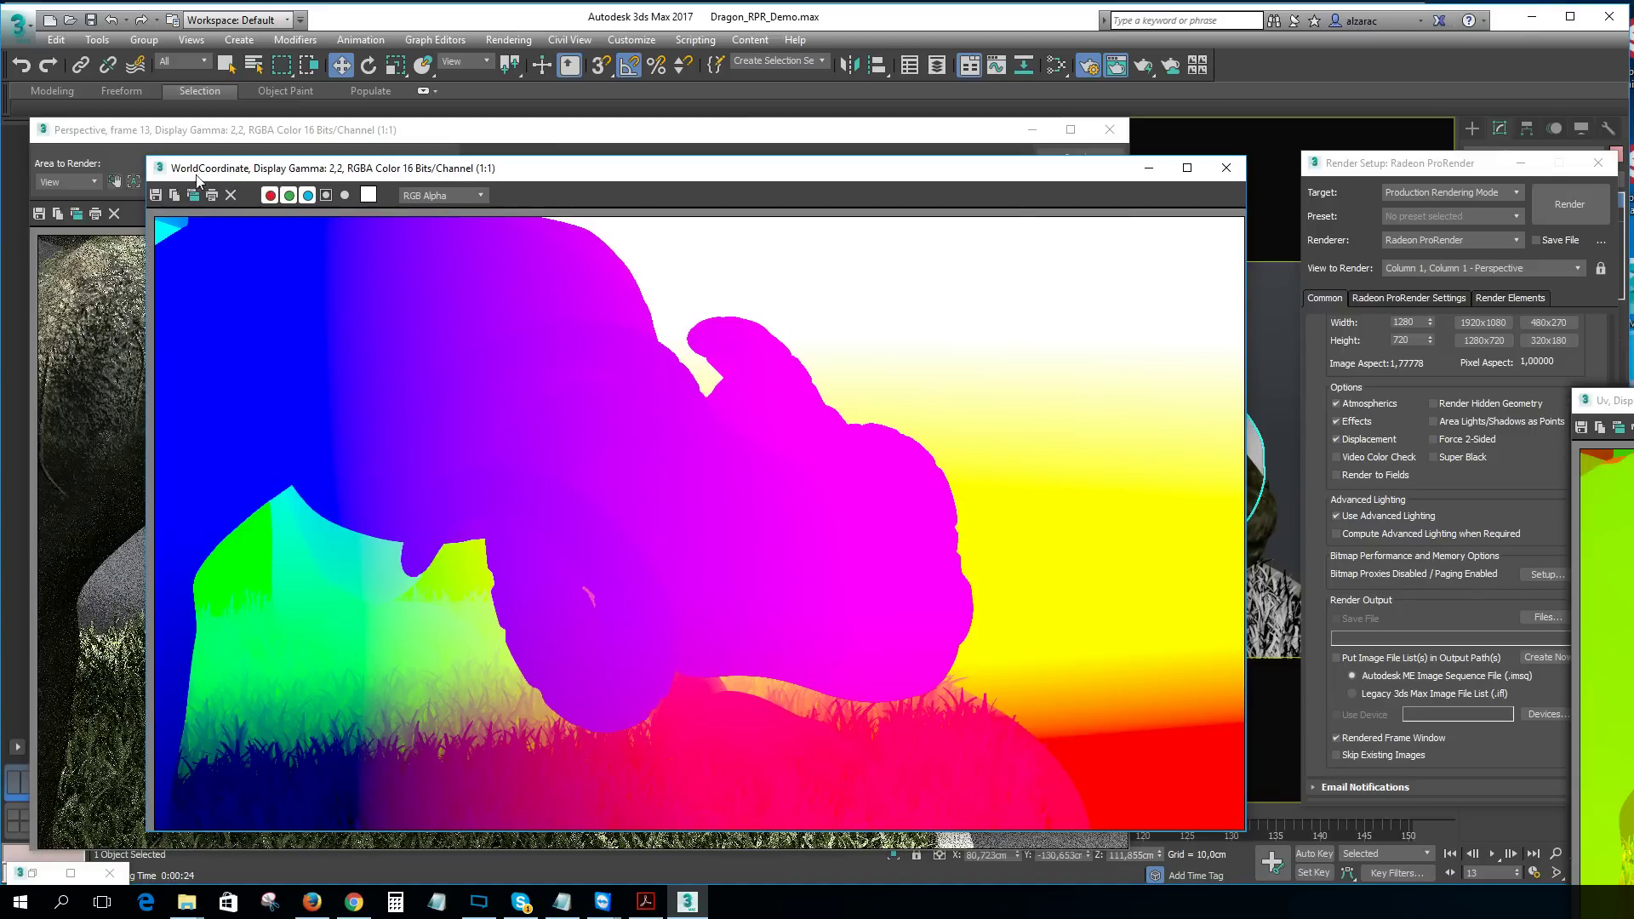
left_click(1226, 168)
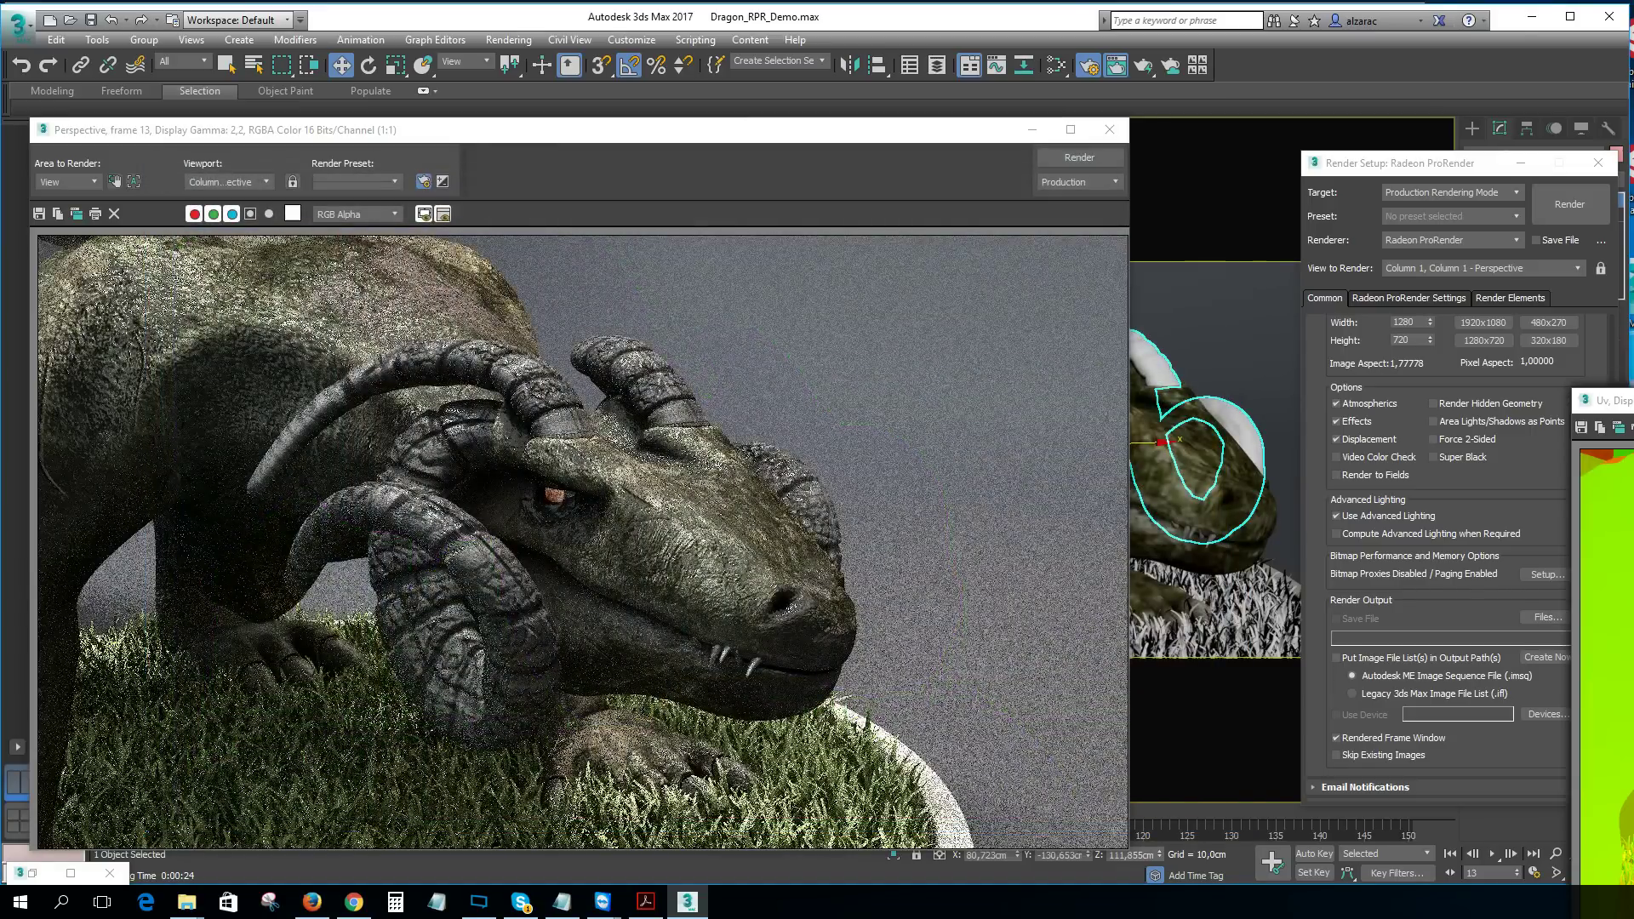
left_click_drag(1604, 400, 358, 131)
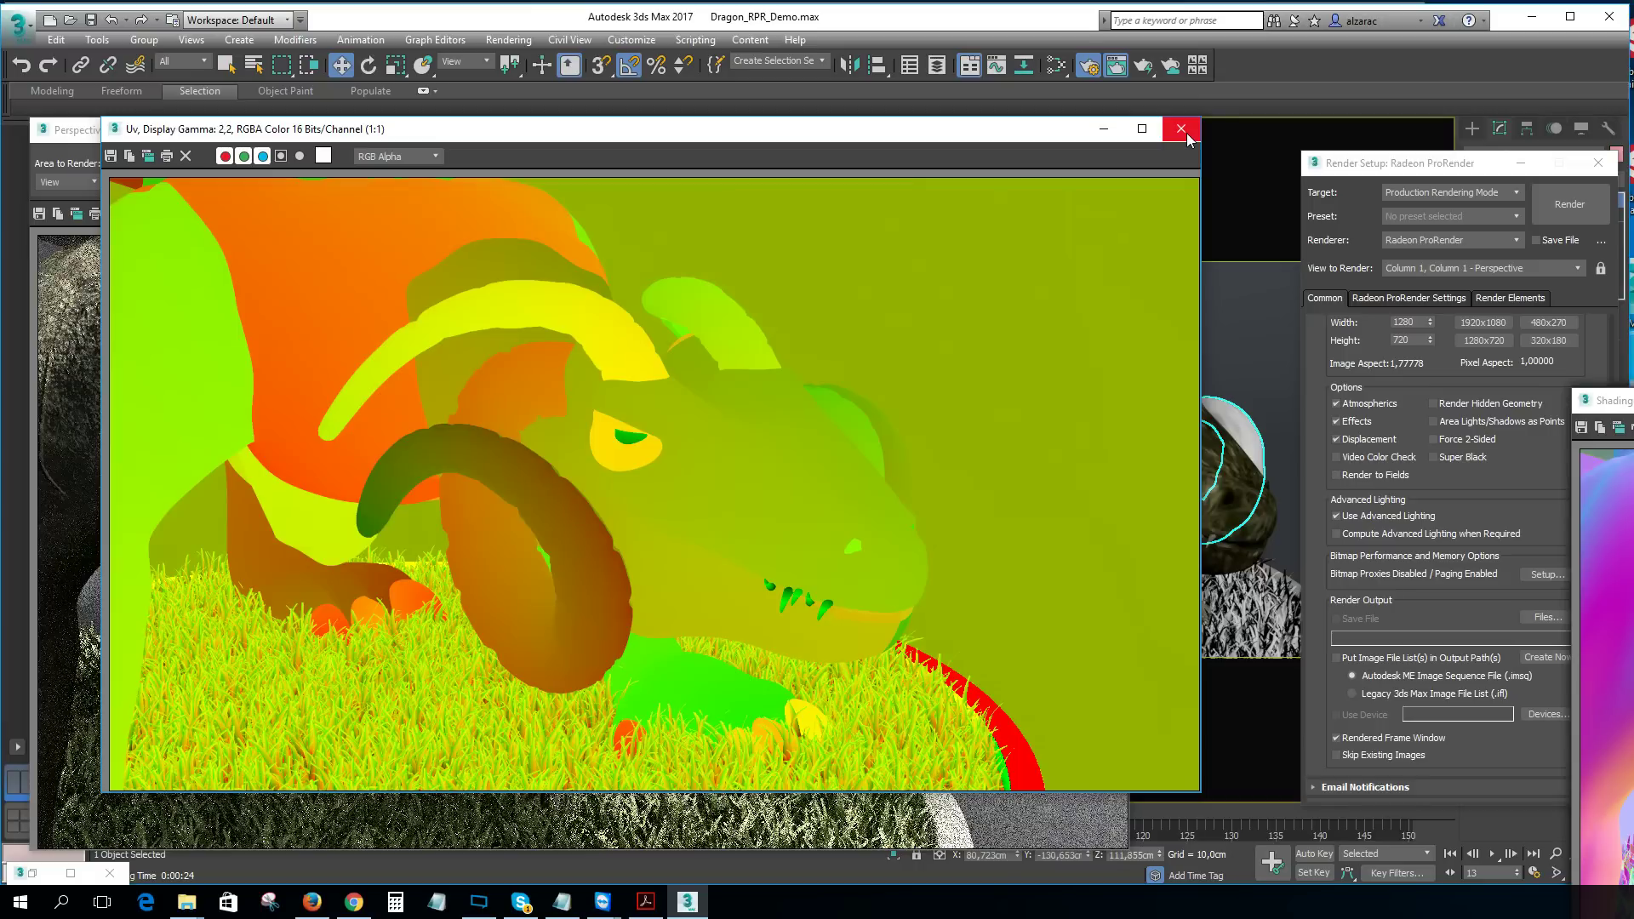
left_click(1184, 133)
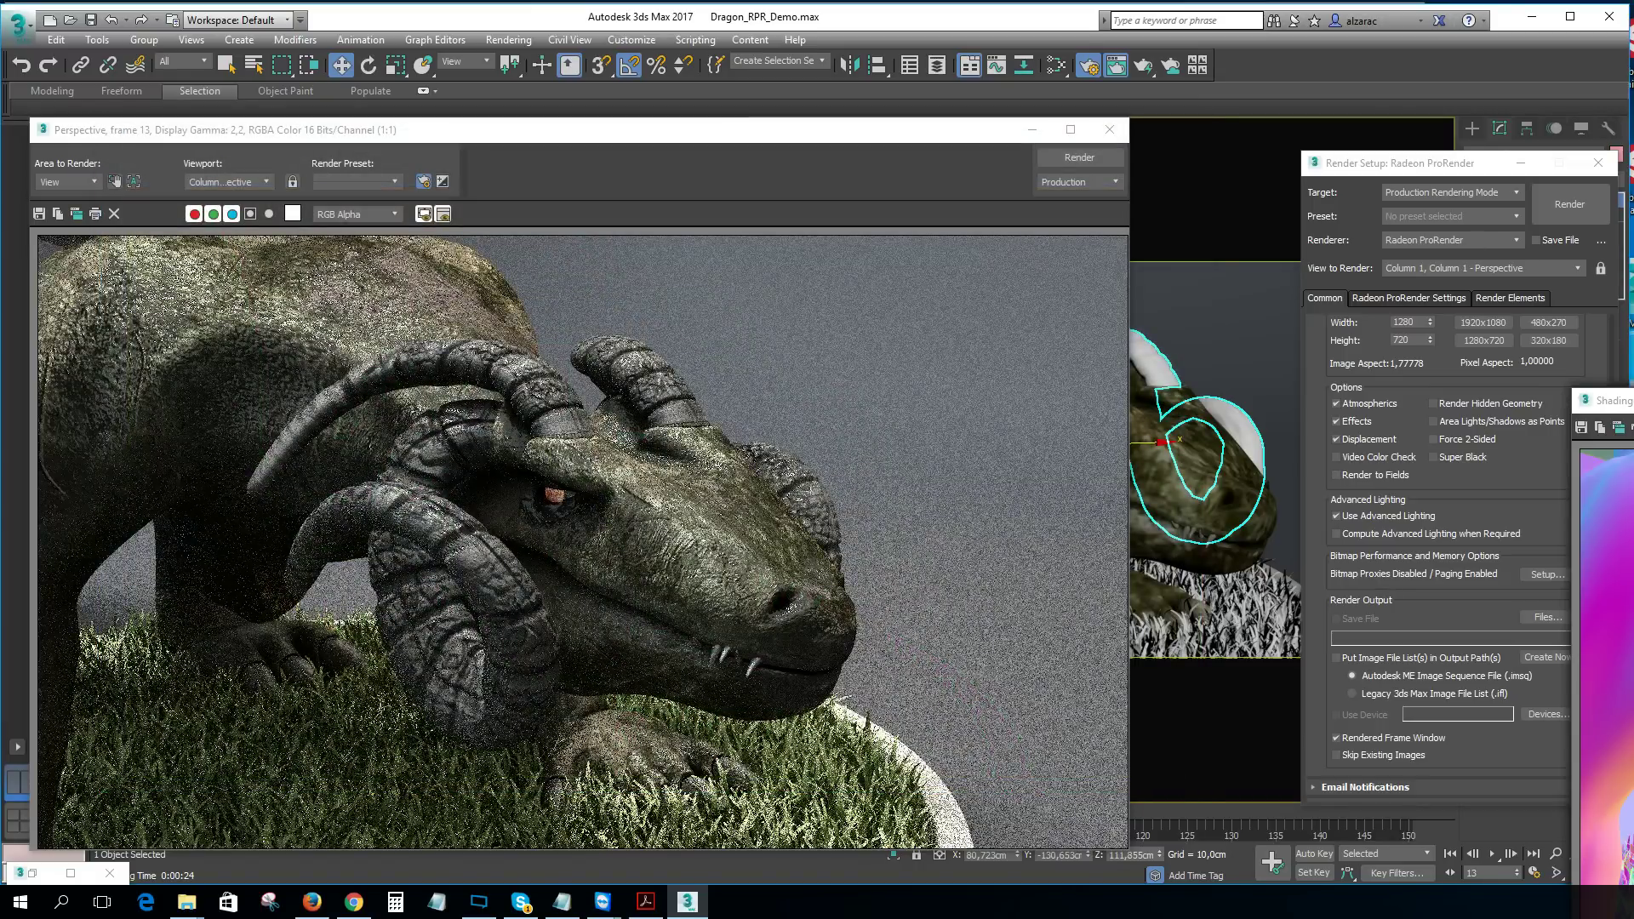
left_click_drag(1613, 400, 455, 132)
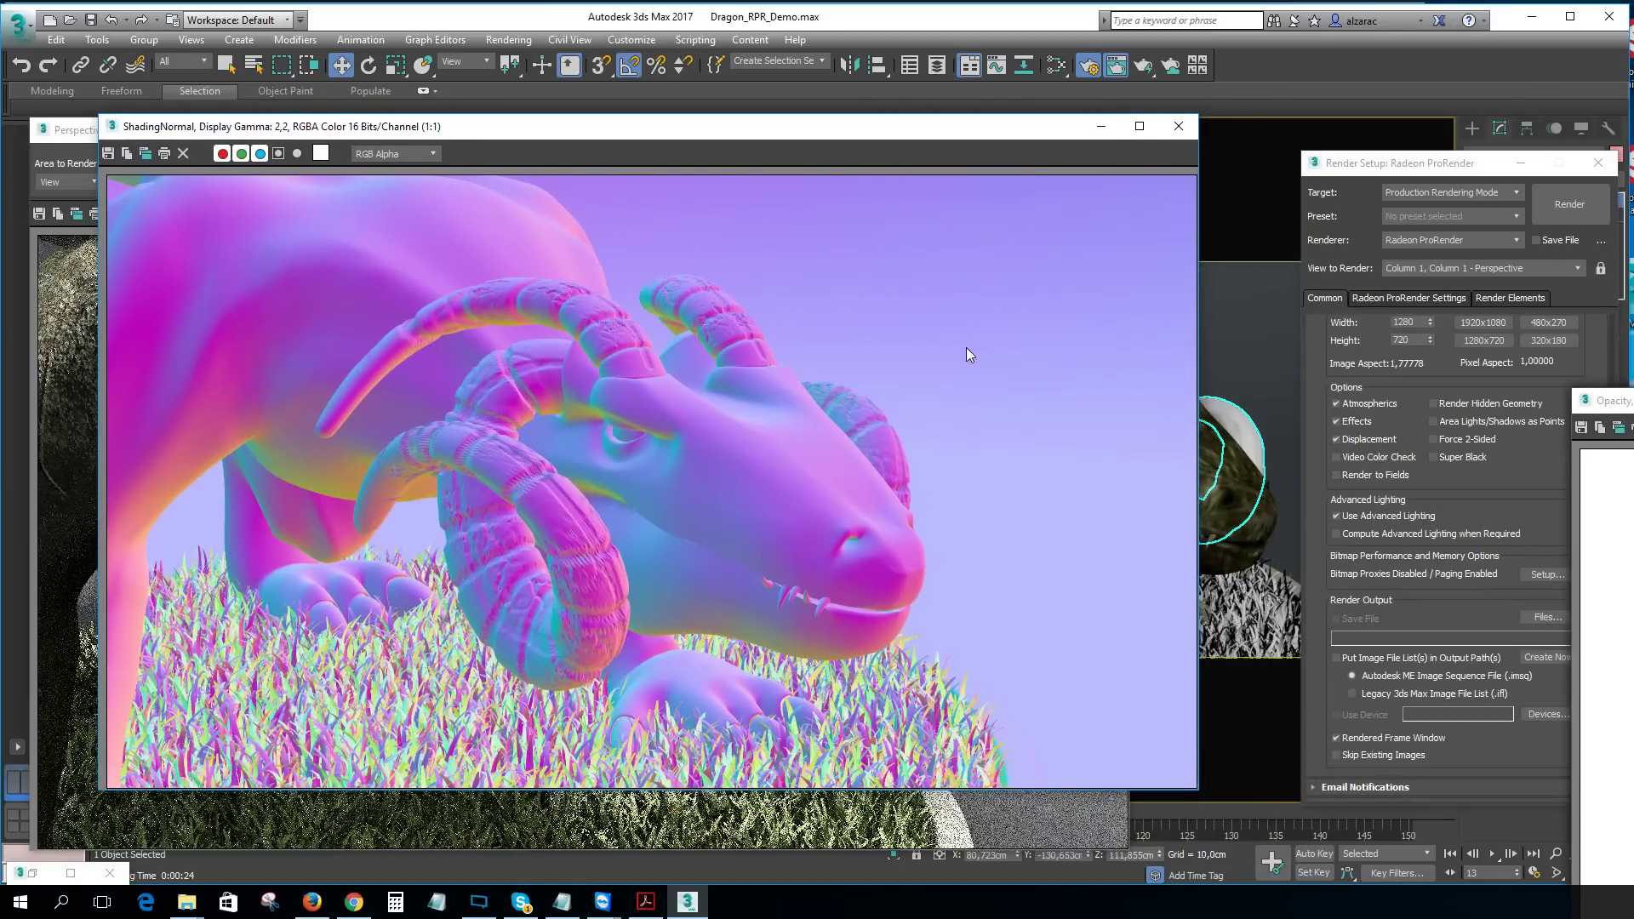
left_click(1178, 126)
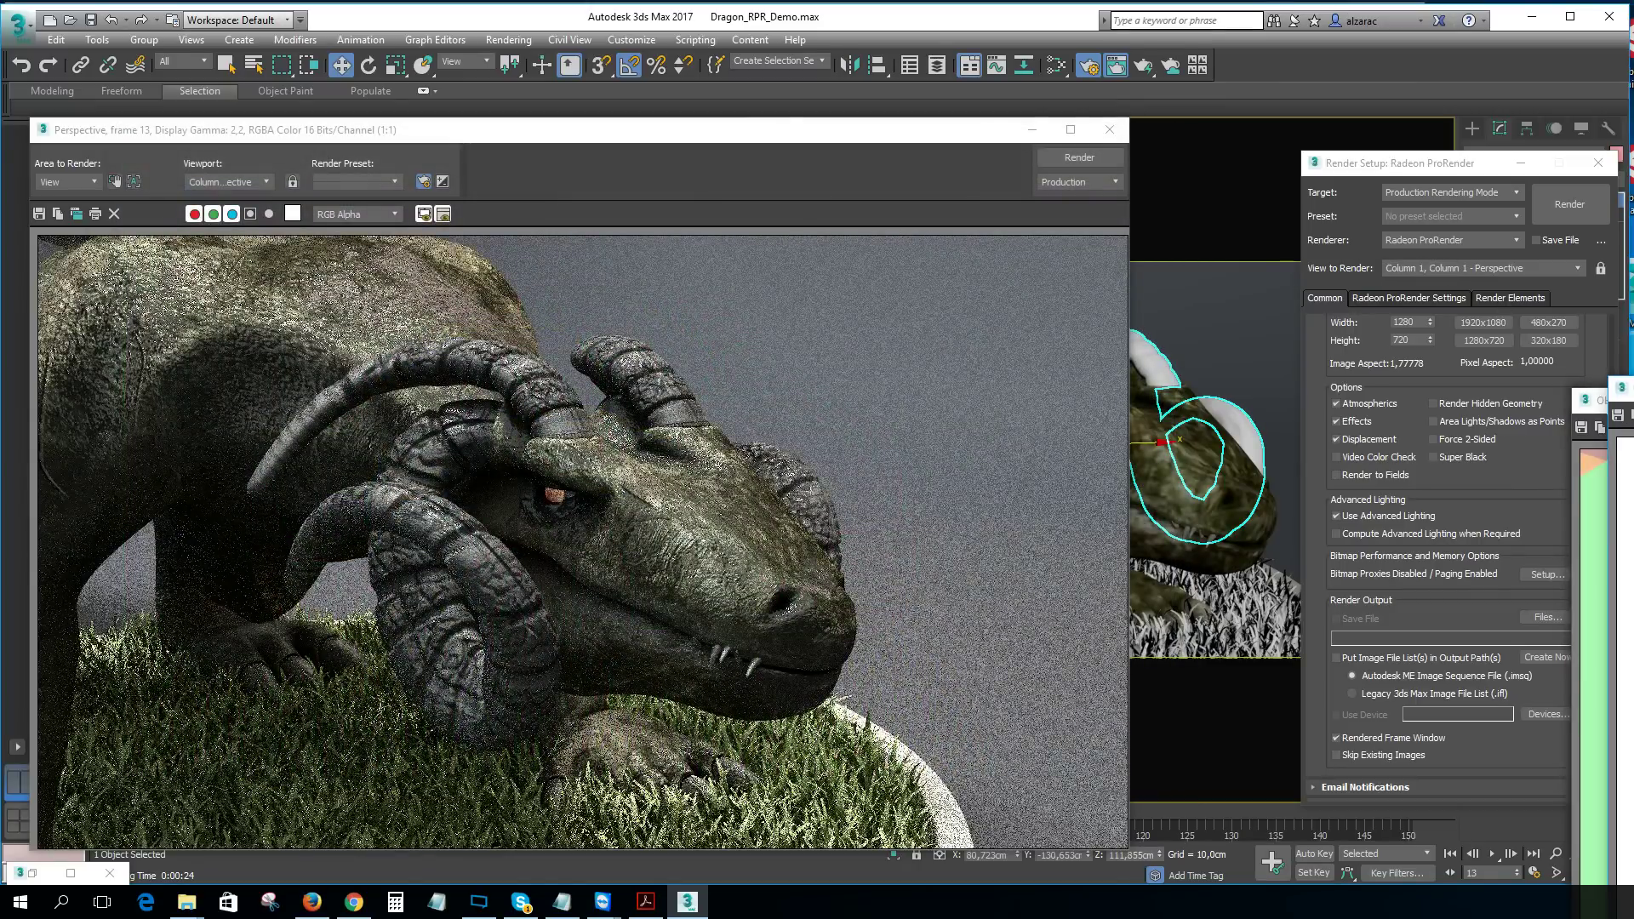
Step: Examine the Opacity and ObjectId passes of the dragon render and close both pass windows
left_click_drag(1613, 400, 1116, 255)
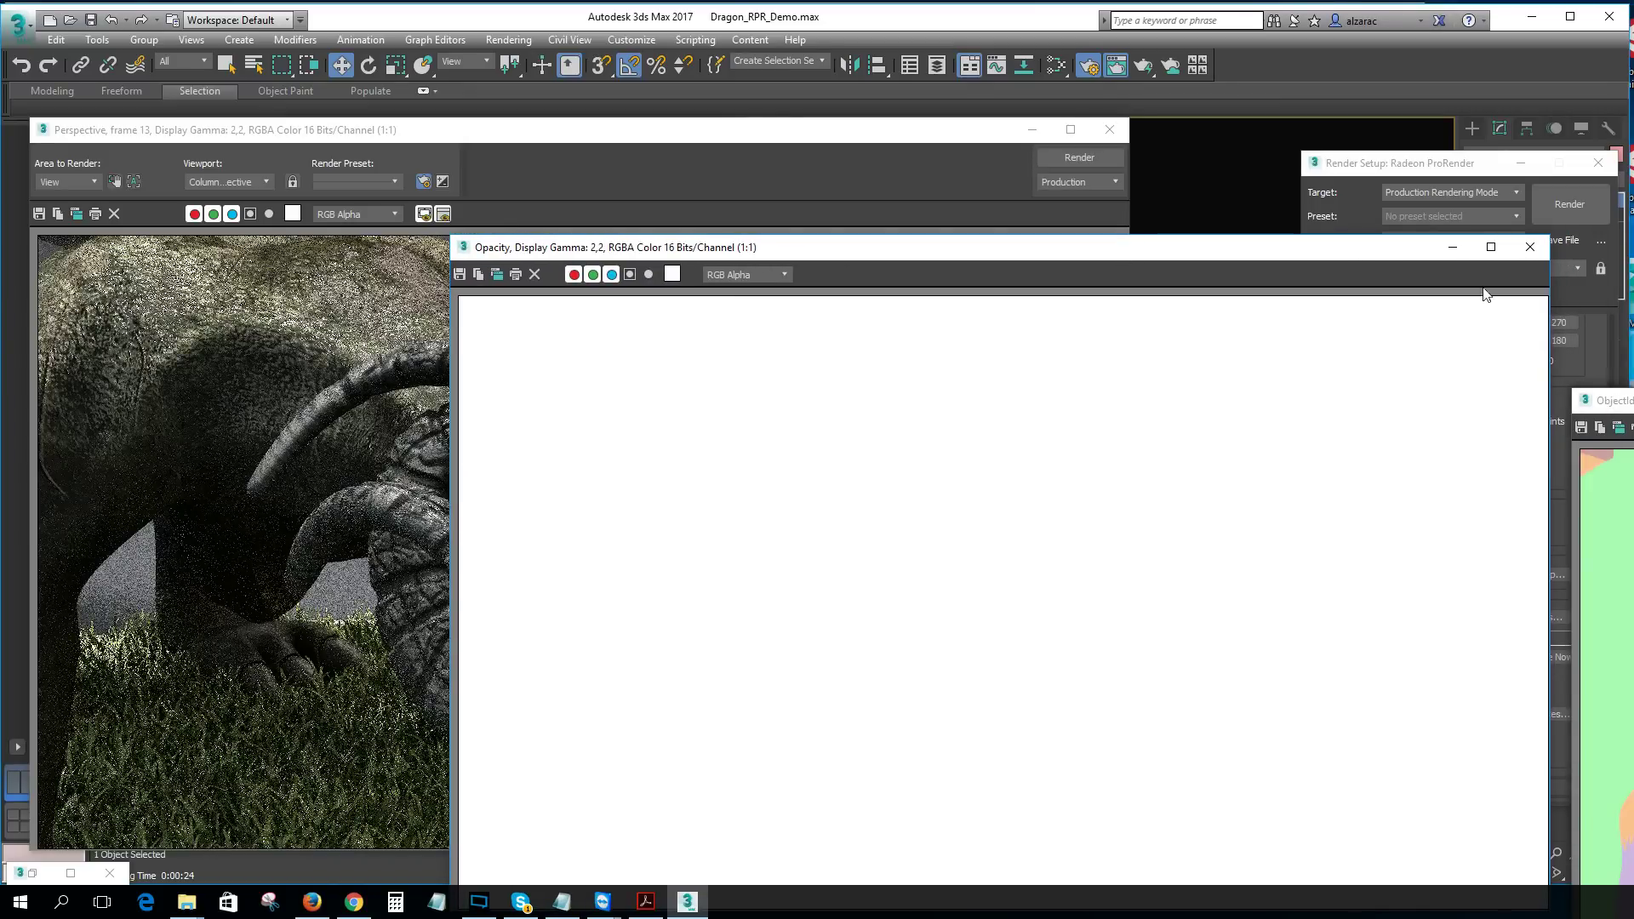
left_click(1527, 247)
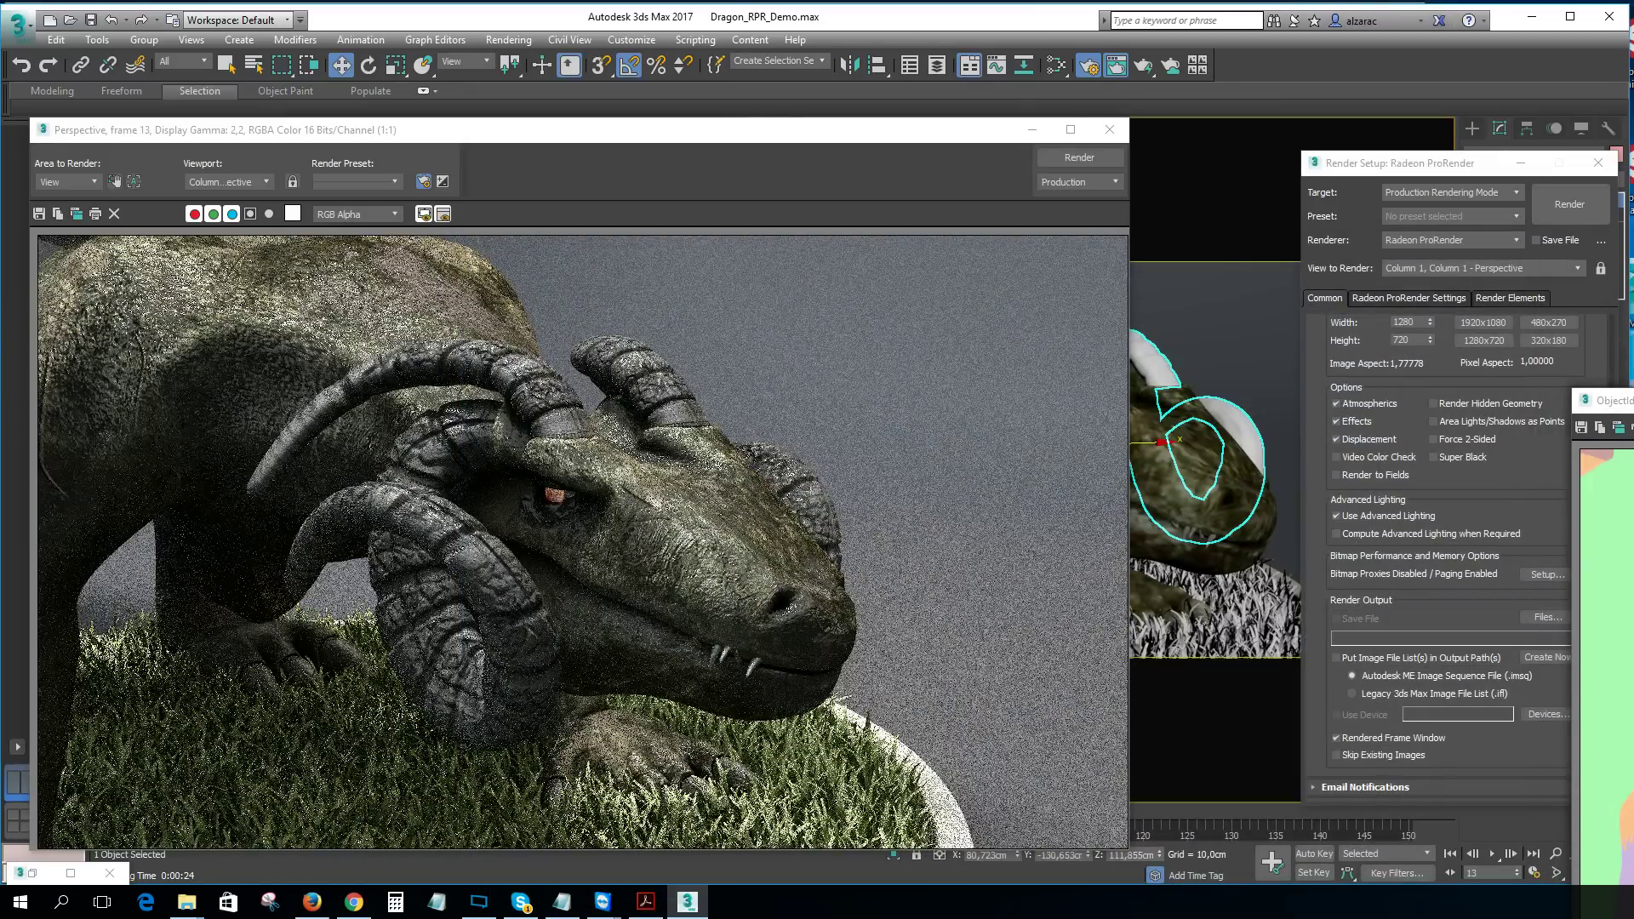
left_click_drag(1605, 400, 556, 144)
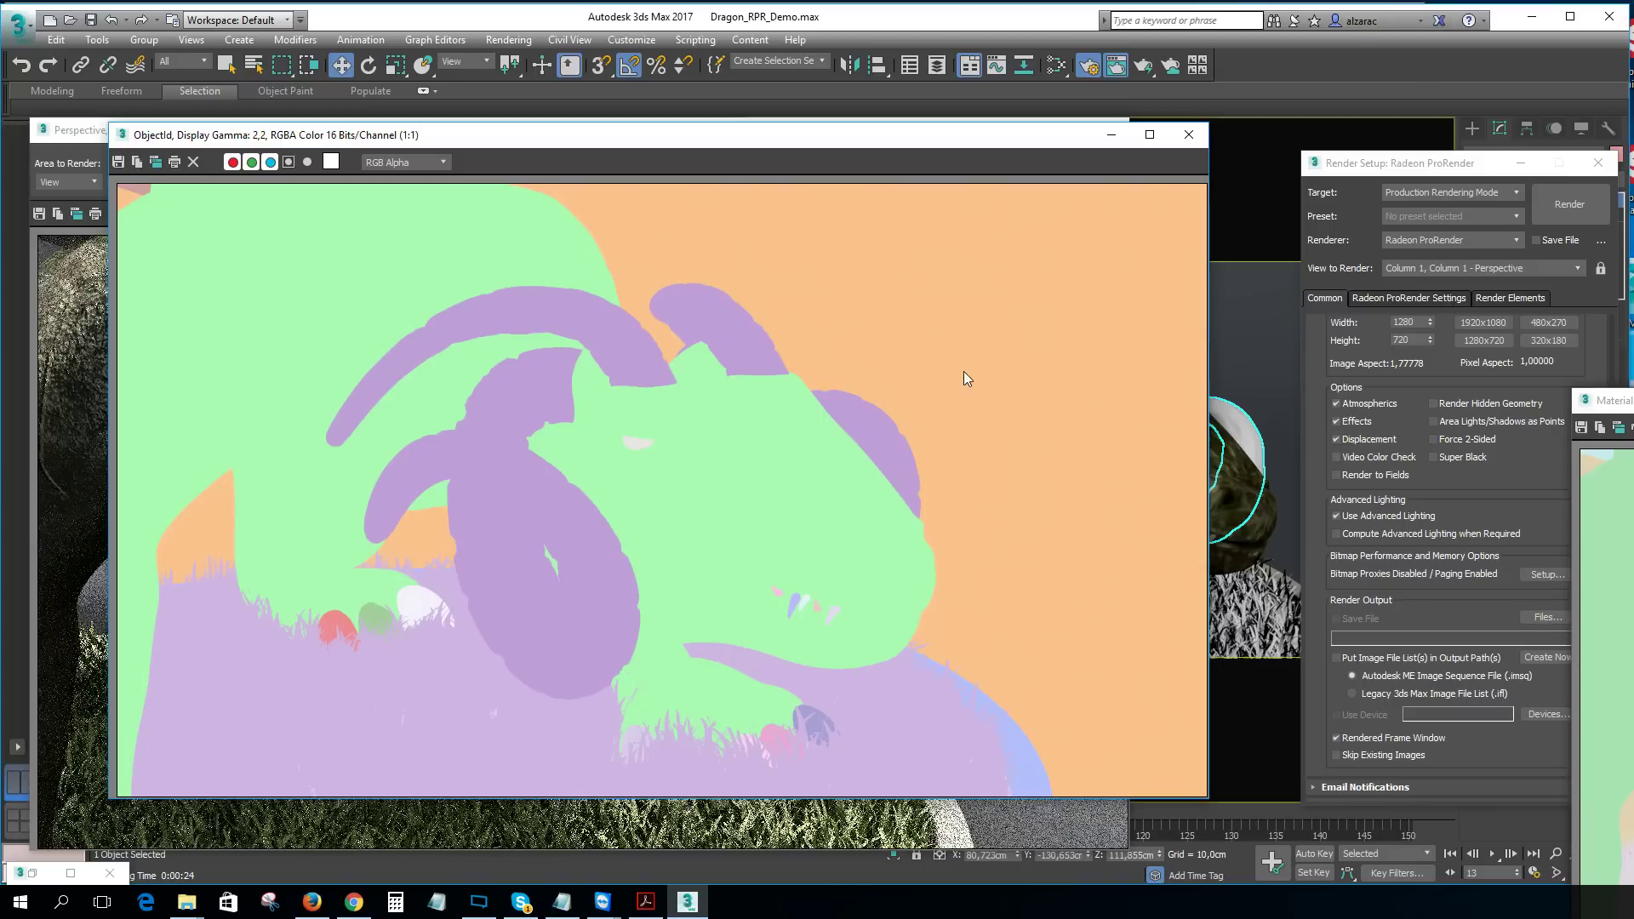
left_click_drag(723, 144, 705, 165)
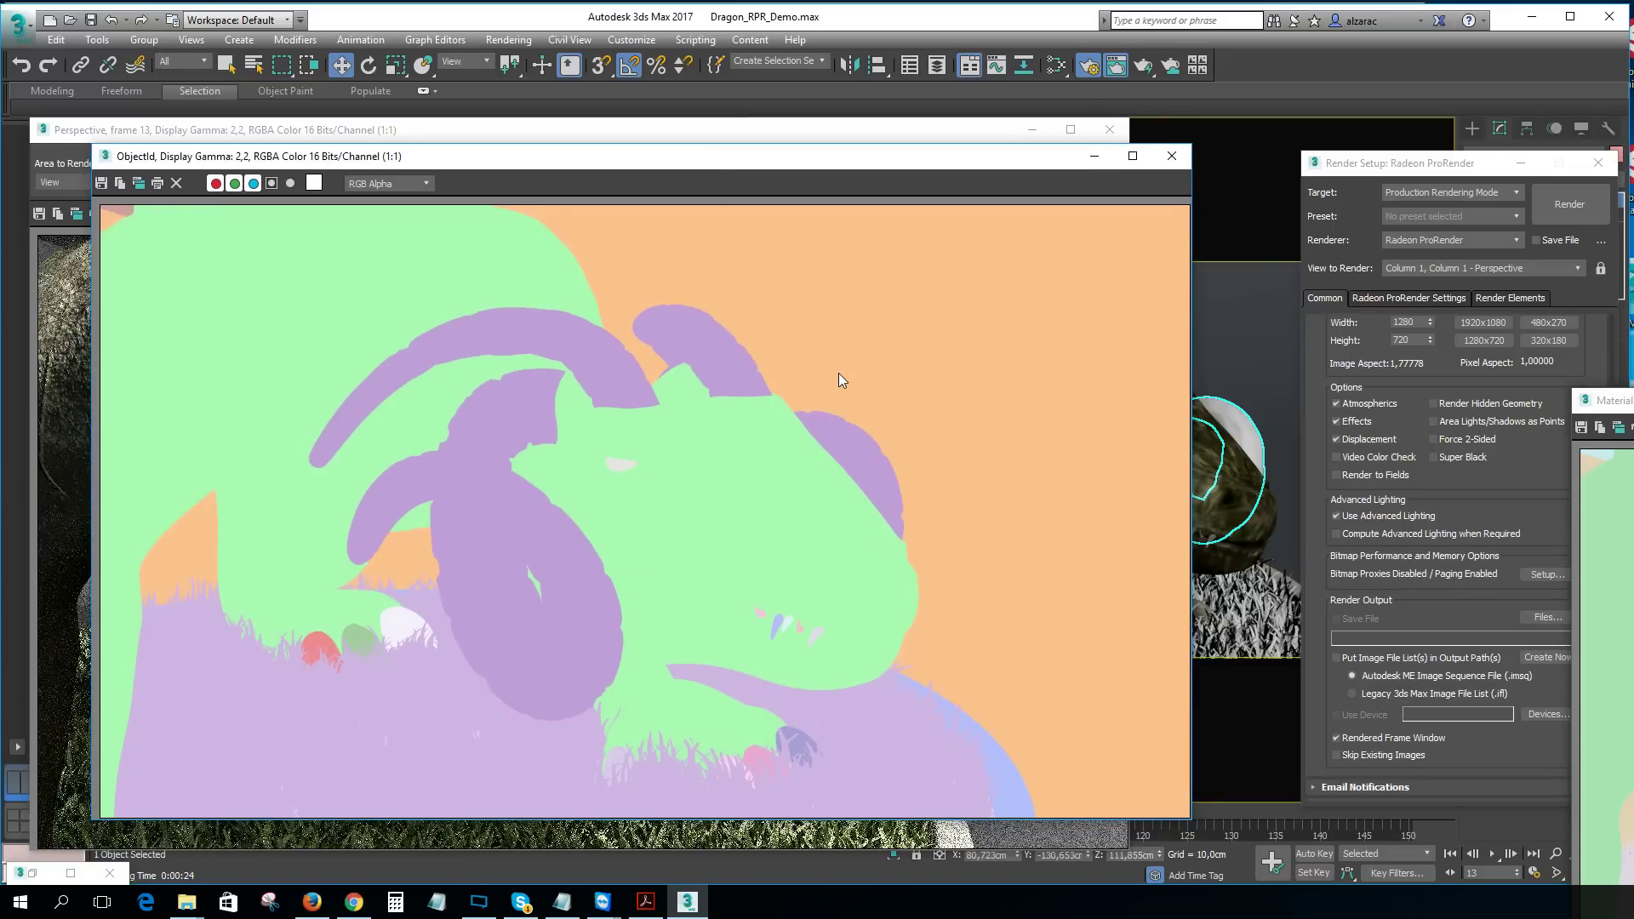
left_click(1170, 157)
Step: Examine the MaterialId and GeometricNormal passes, then close them along with the remaining Depth pass window
left_click_drag(1630, 407, 364, 150)
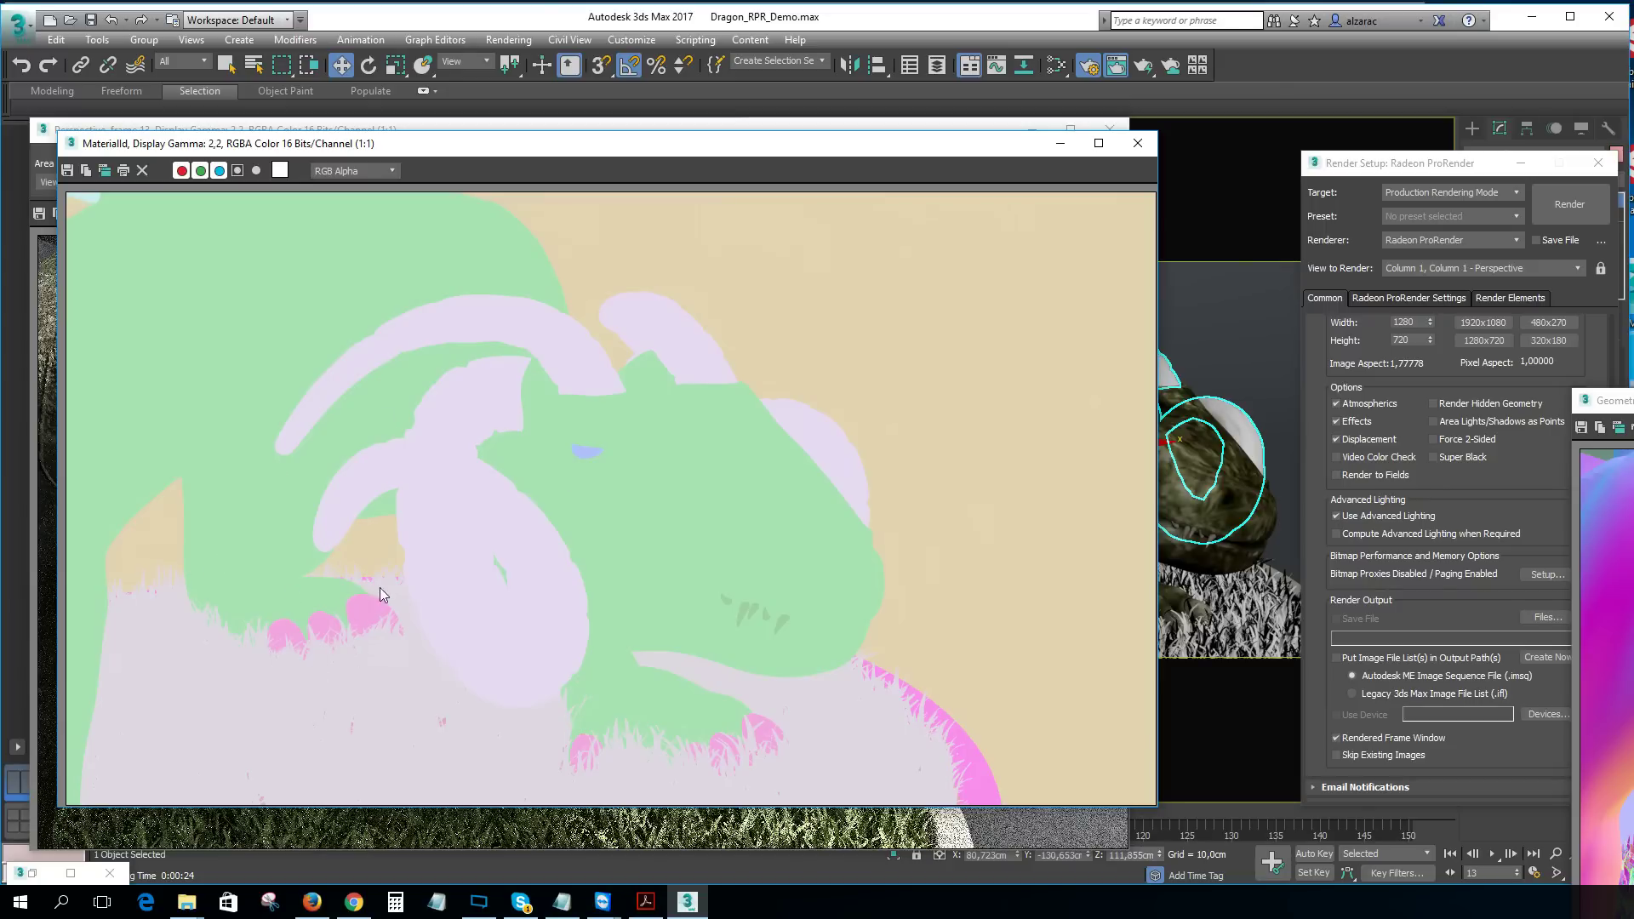
left_click(1138, 143)
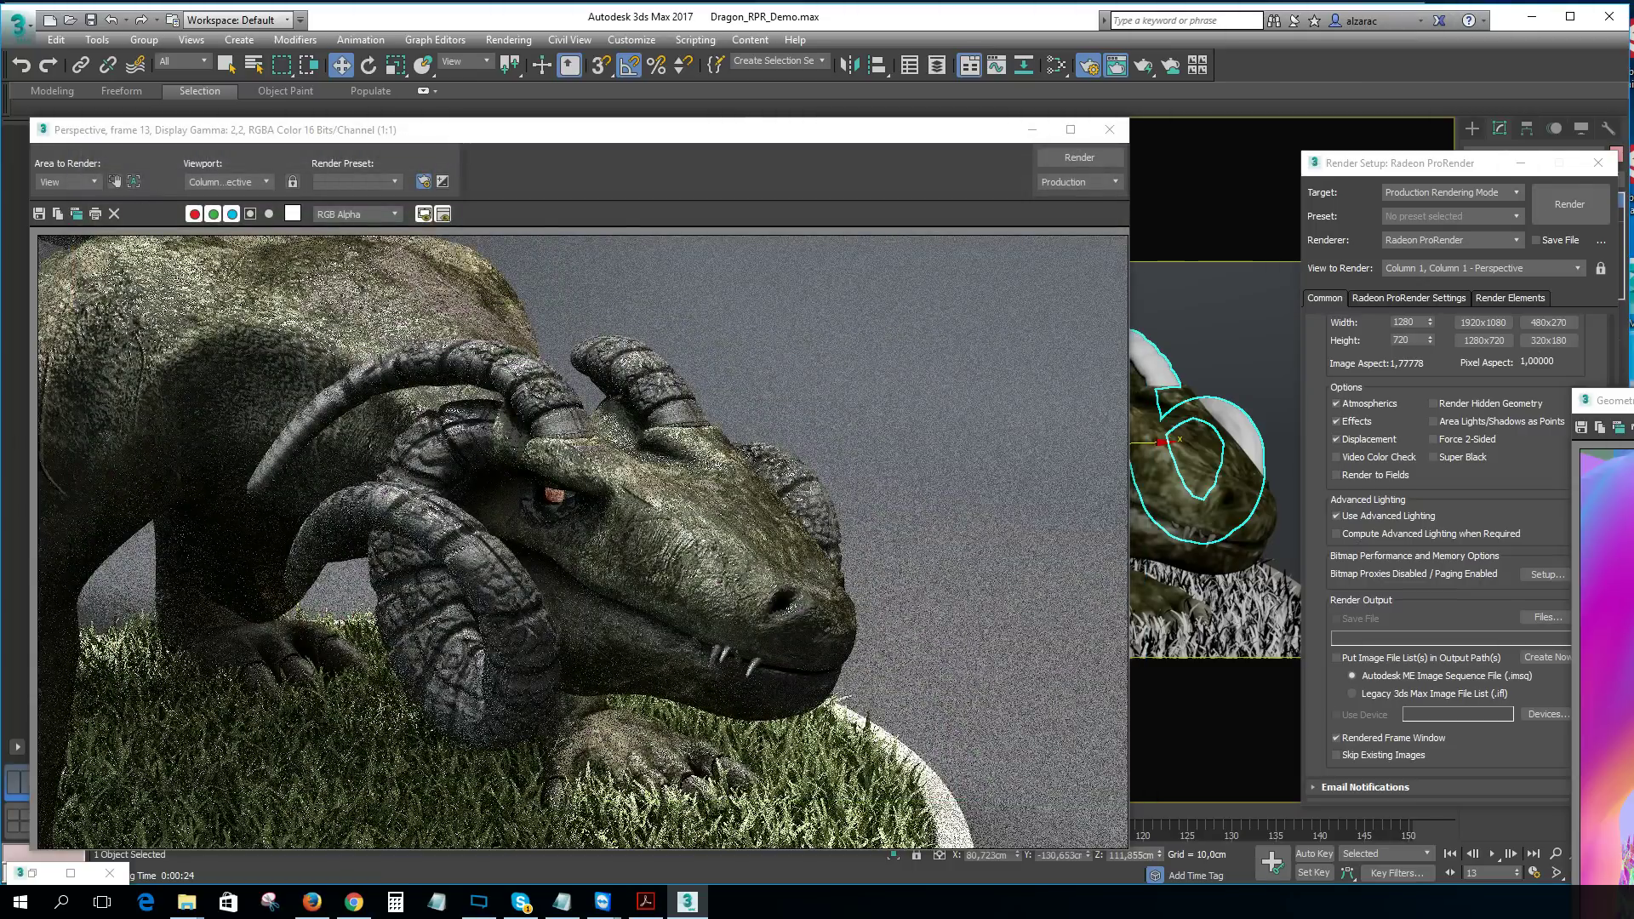
left_click_drag(1617, 400, 386, 180)
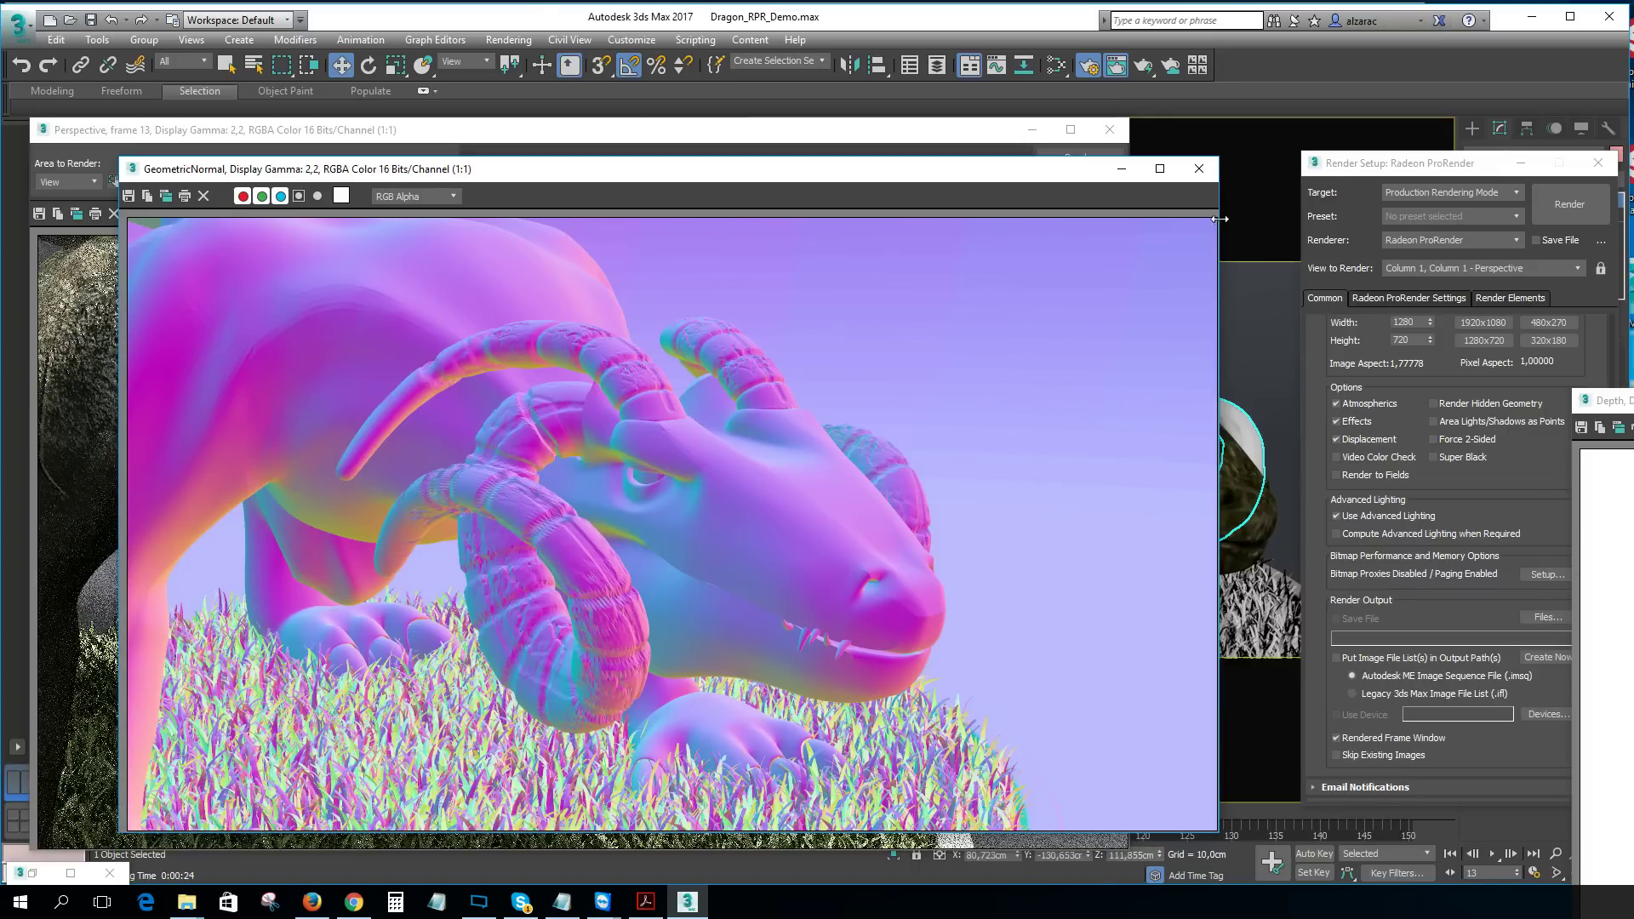
left_click(1199, 169)
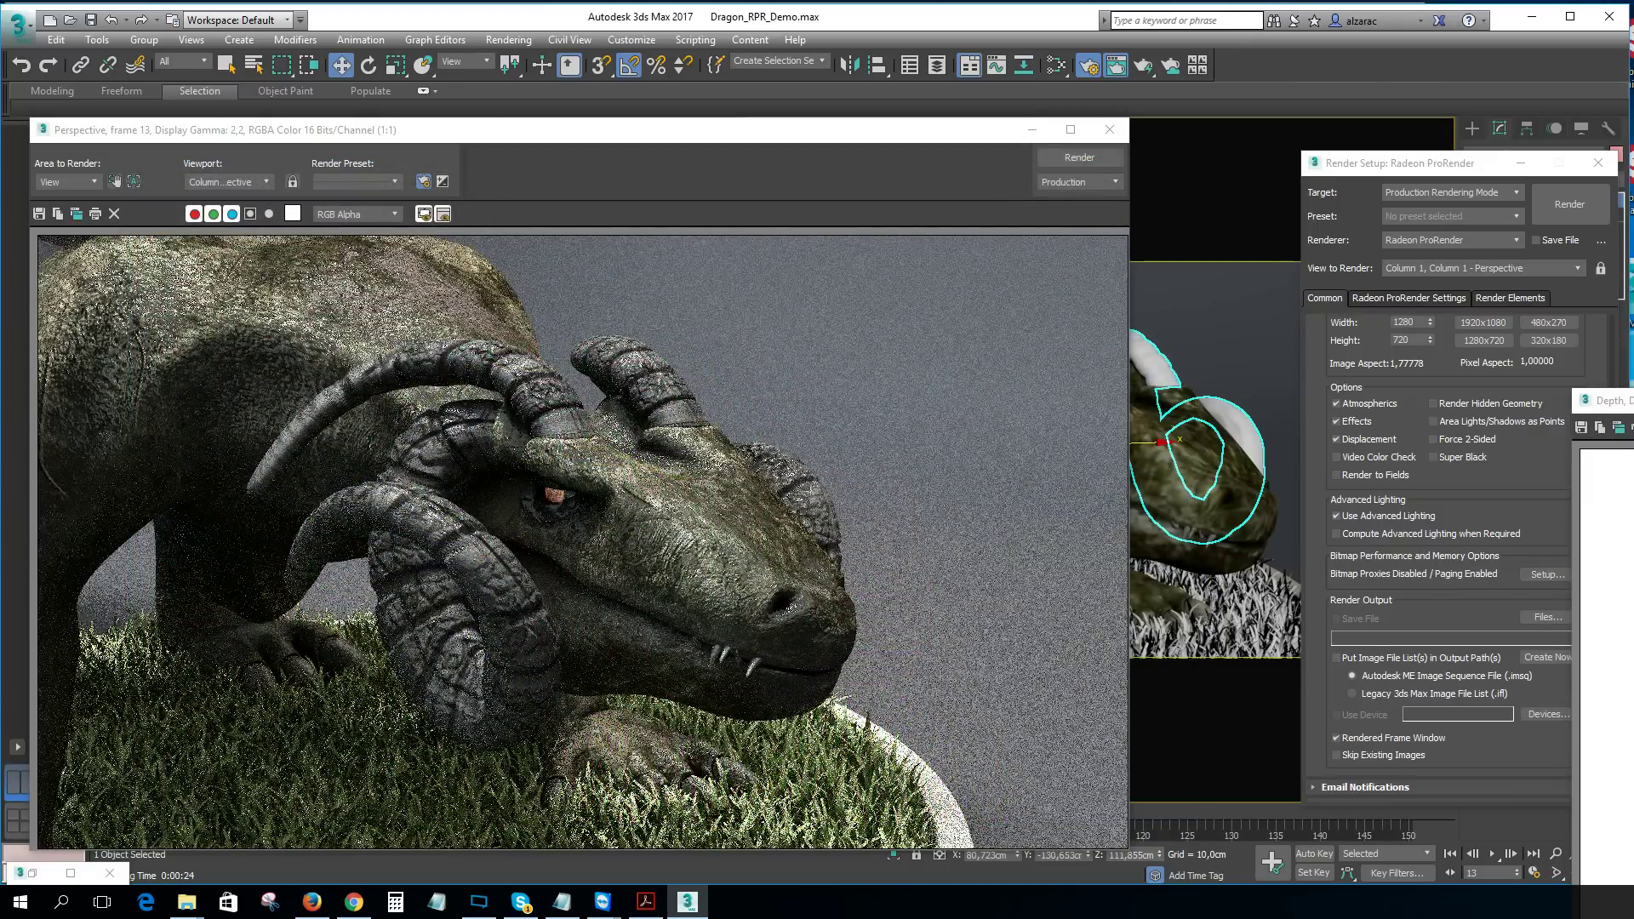
key("alt+F4")
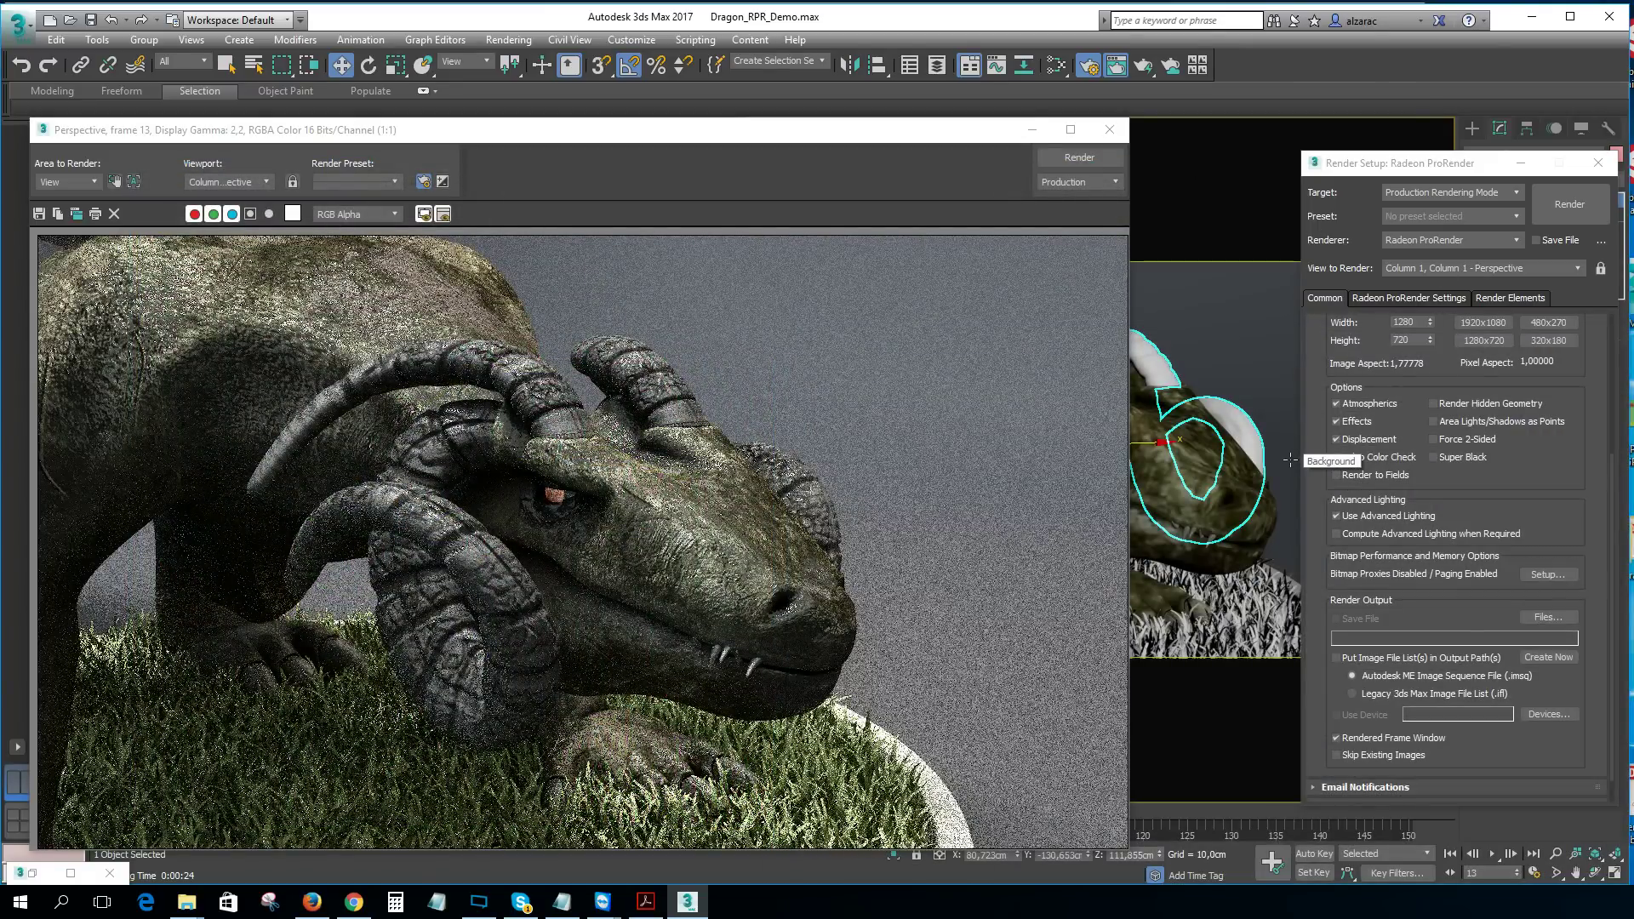
Step: Review the Radeon ProRender general and advanced render settings, then close the rendered frame window to return to the viewports
key("shift+q")
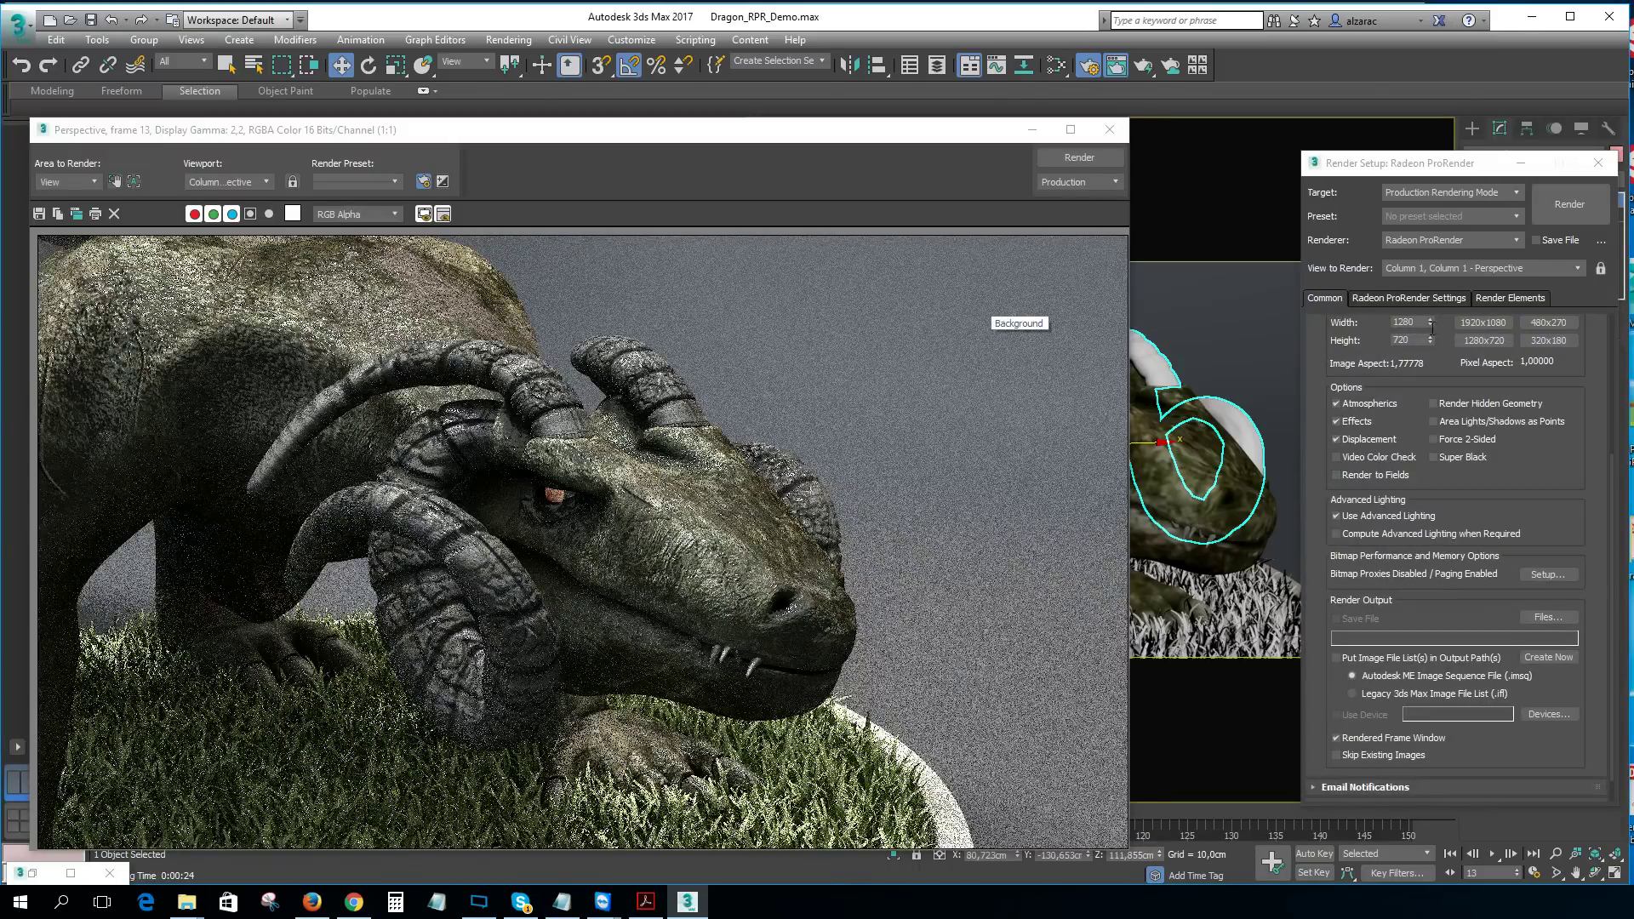
left_click(1417, 299)
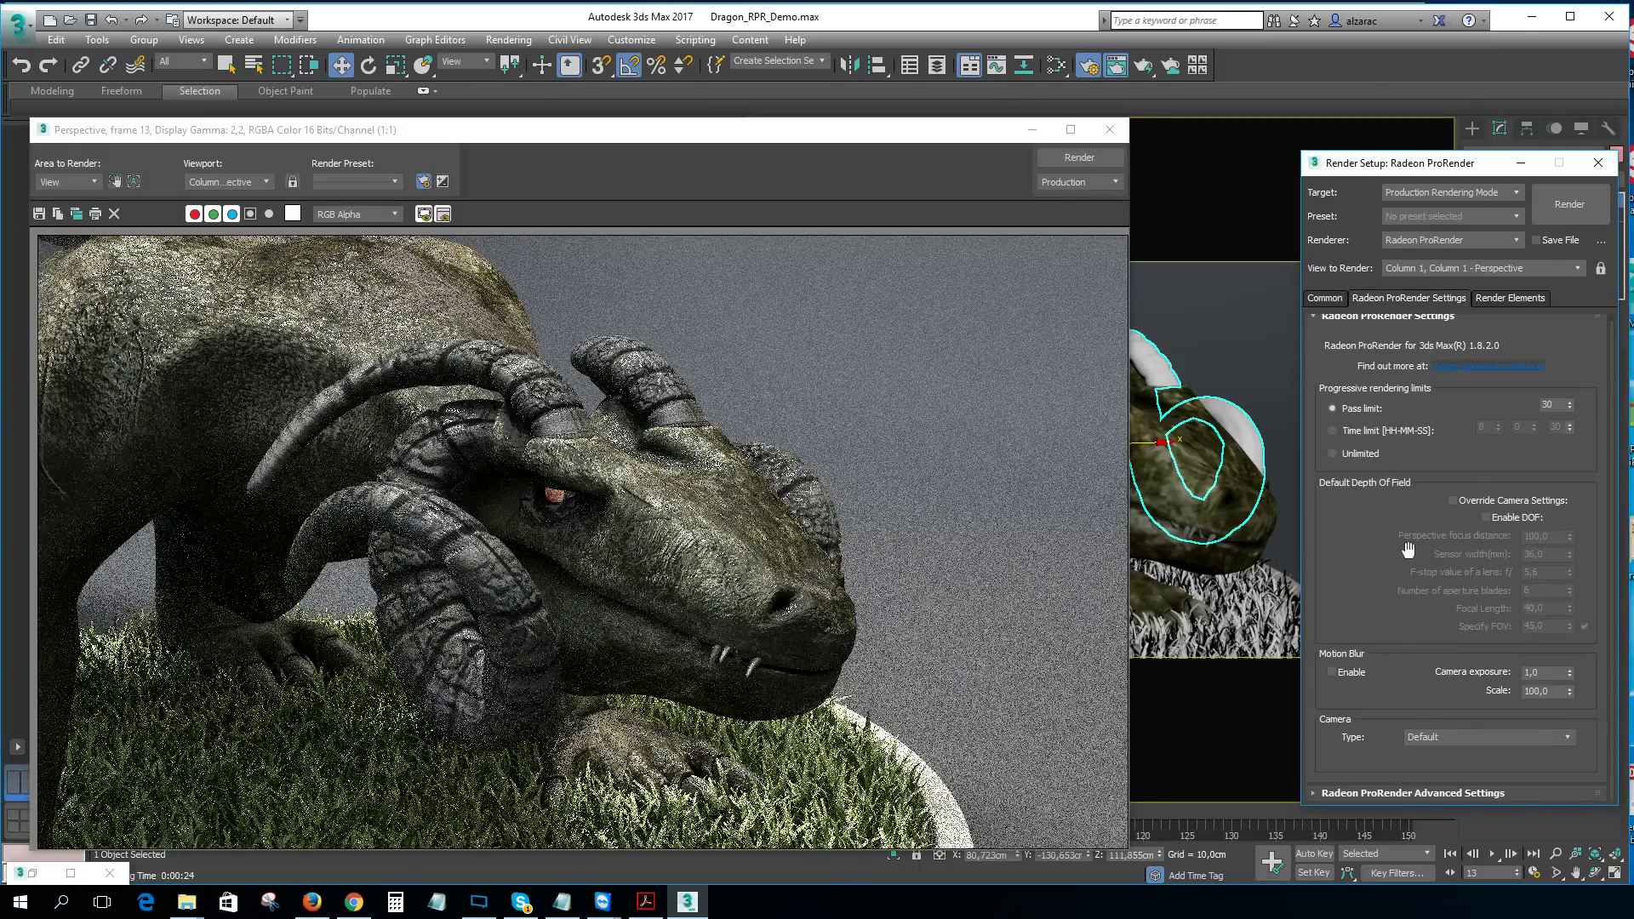
left_click(1465, 794)
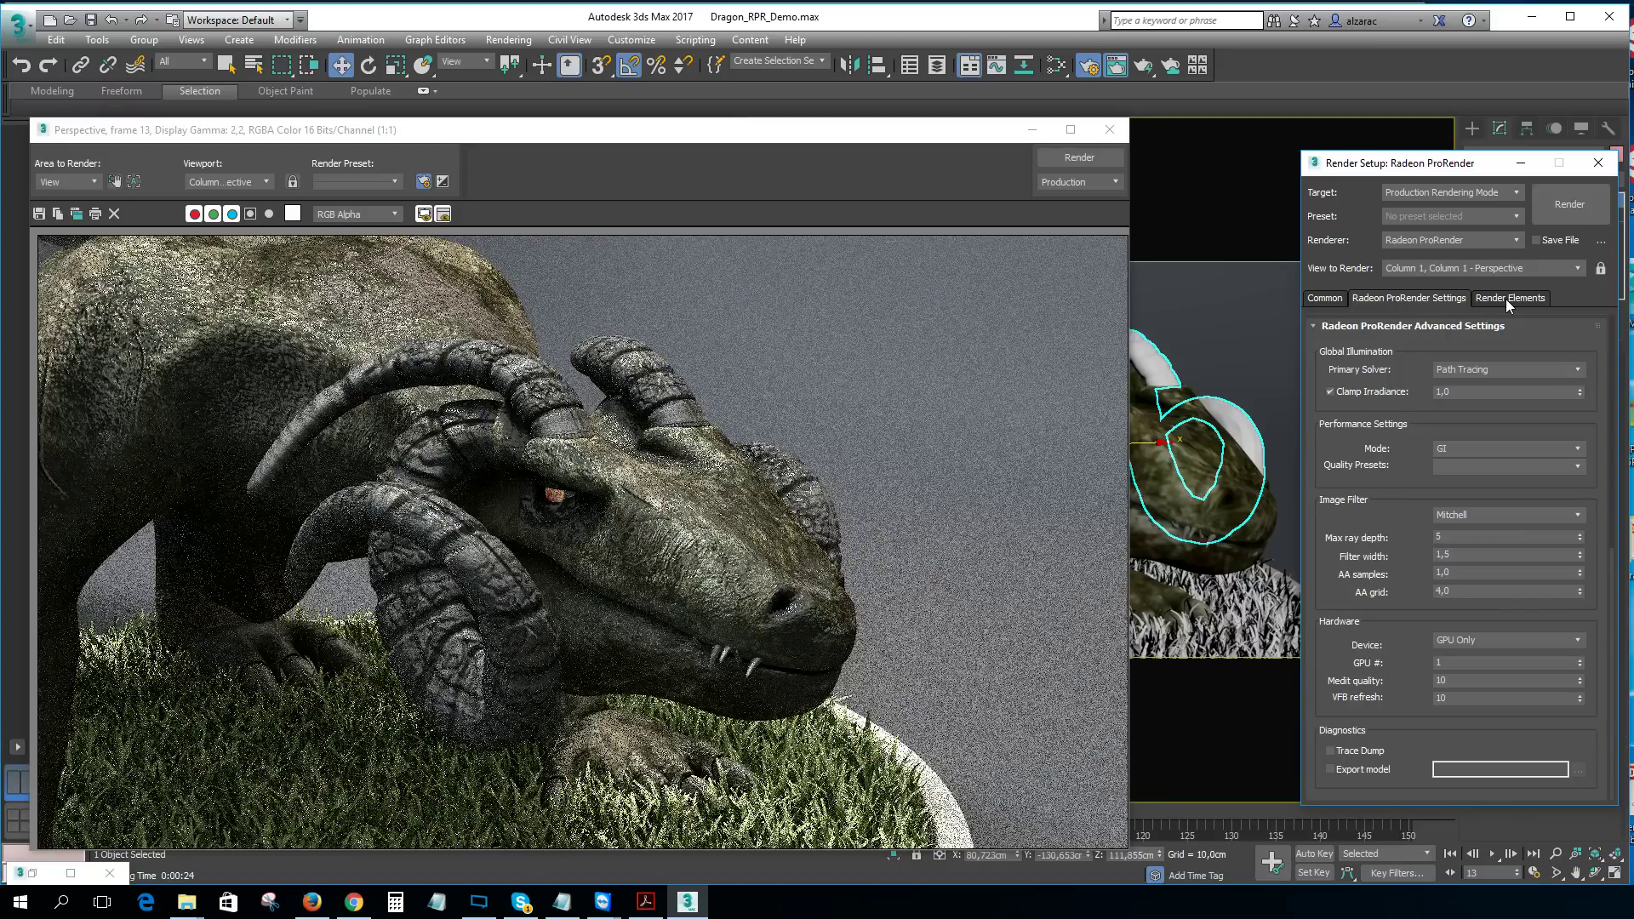
left_click(1106, 133)
left_click(1108, 130)
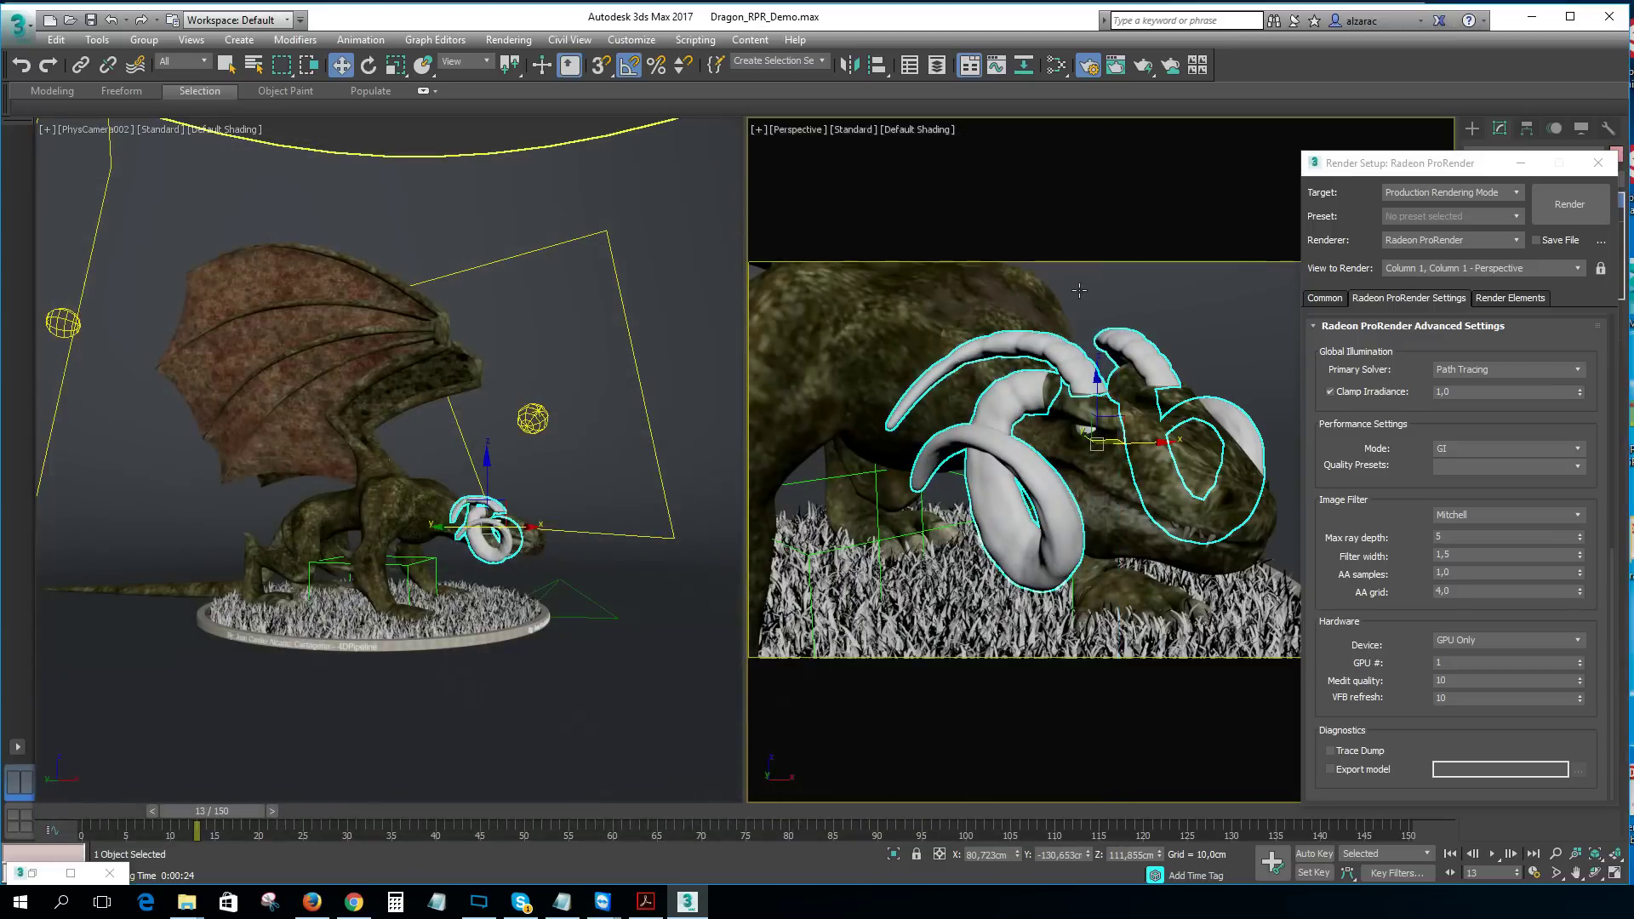